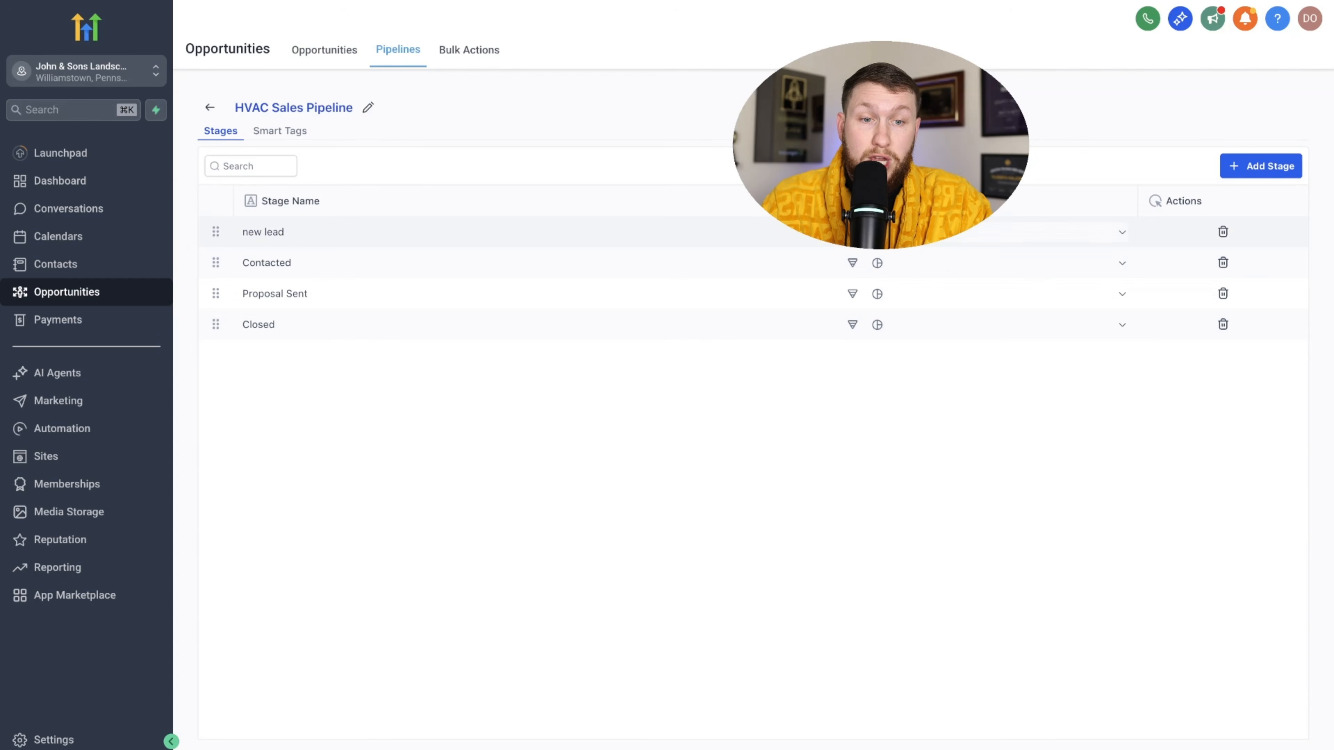
left_click(301, 135)
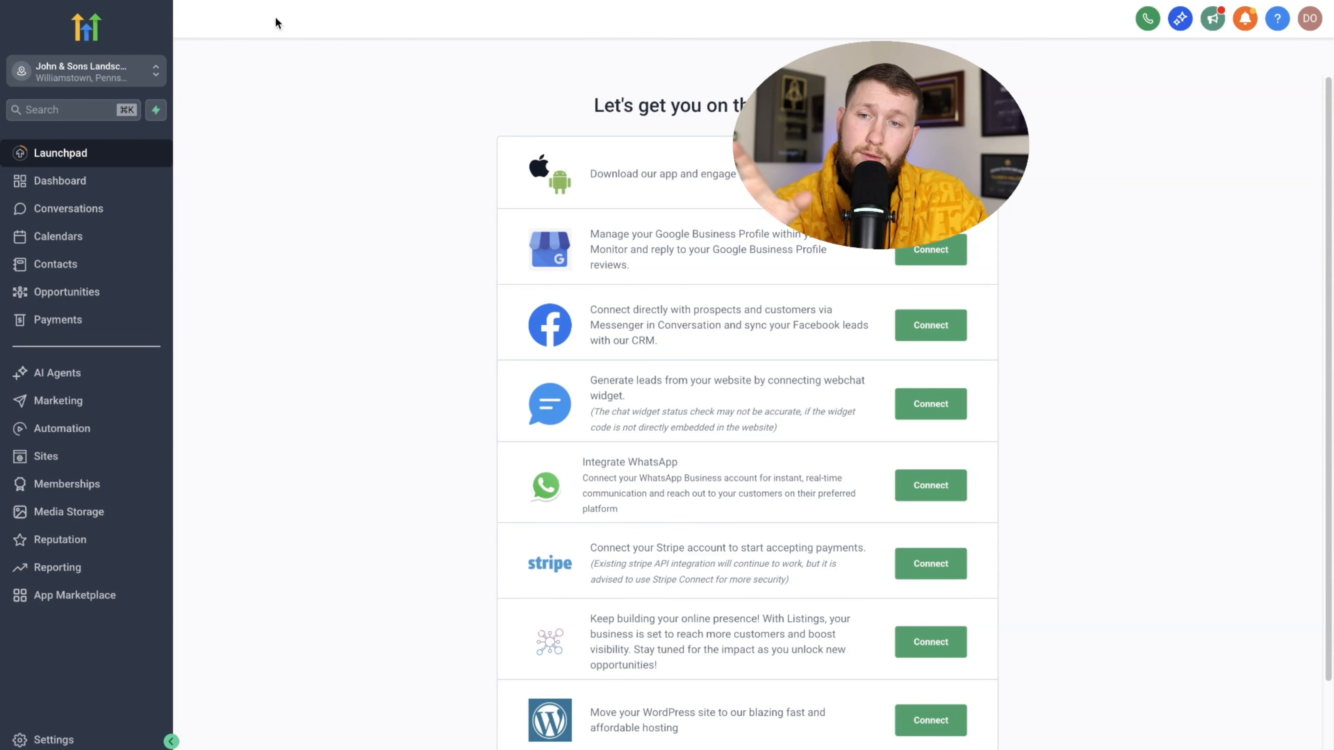
Open the list of pipelines in the Opportunities section.
left_click(91, 300)
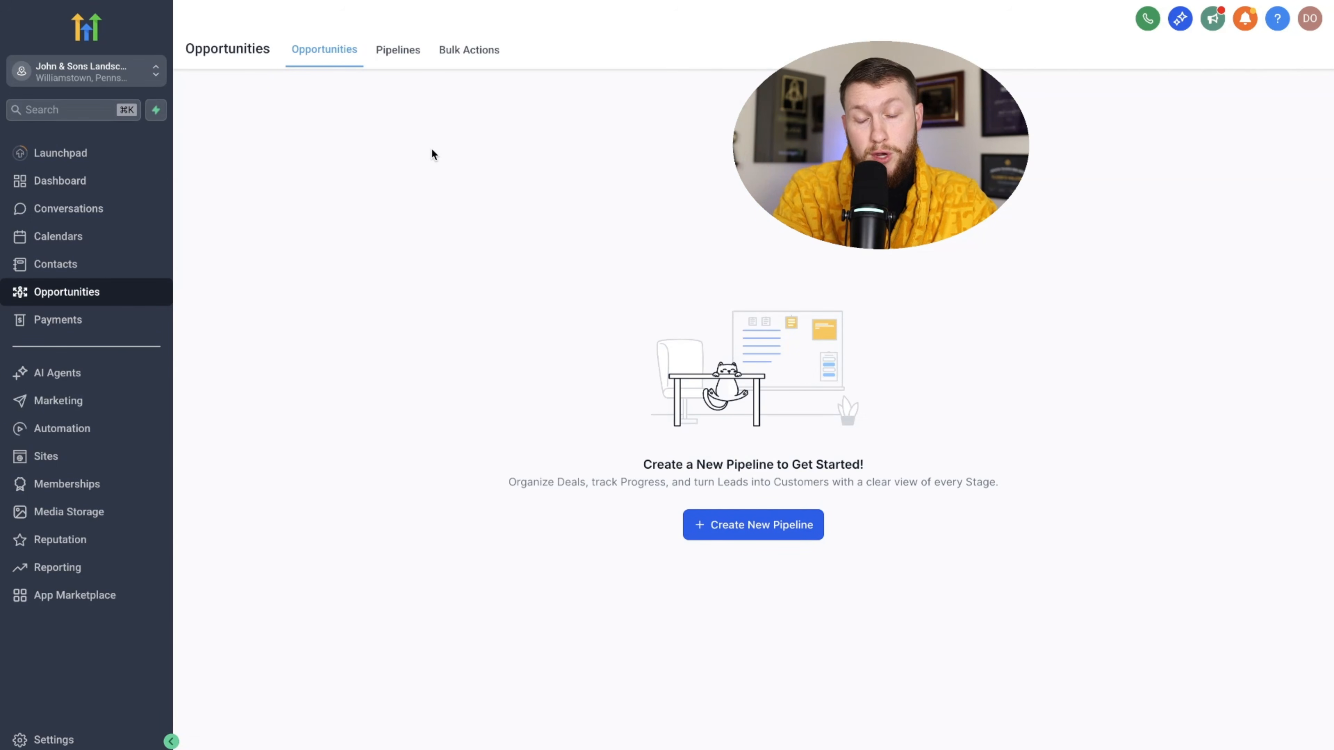
left_click(750, 524)
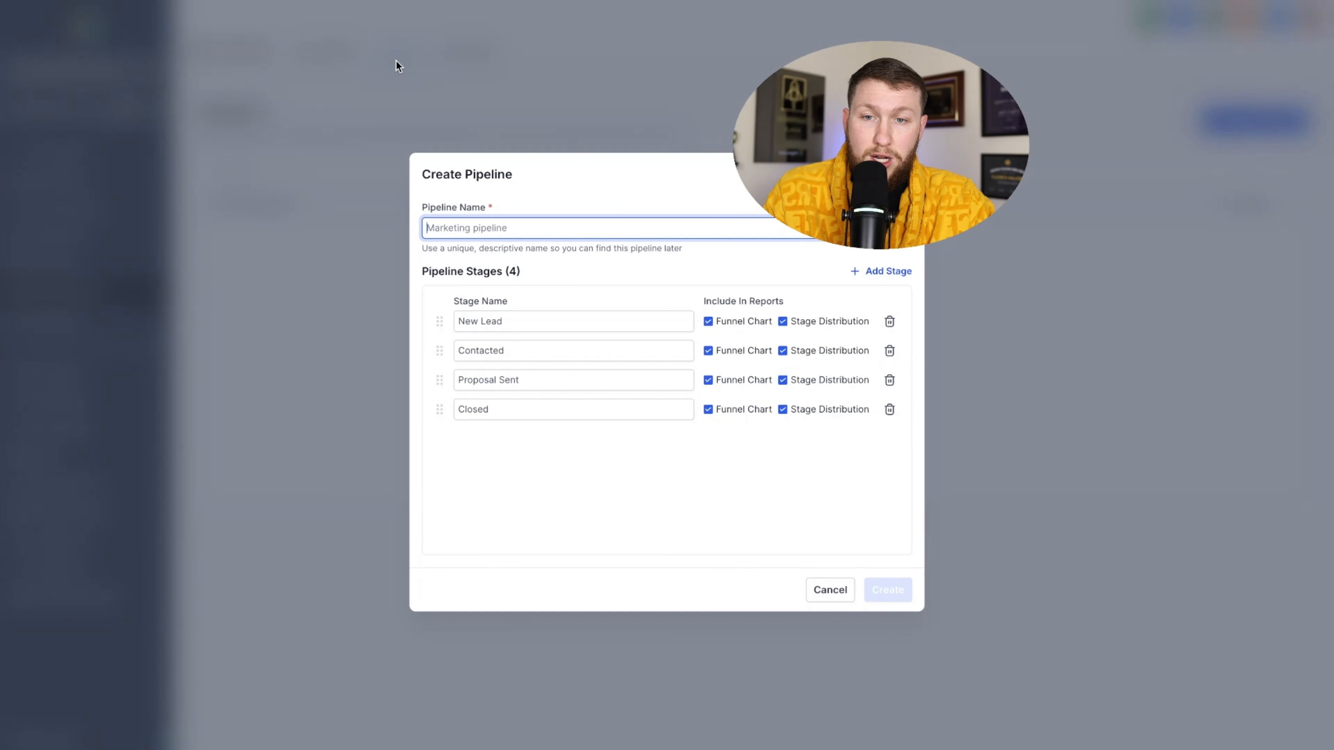
left_click(906, 174)
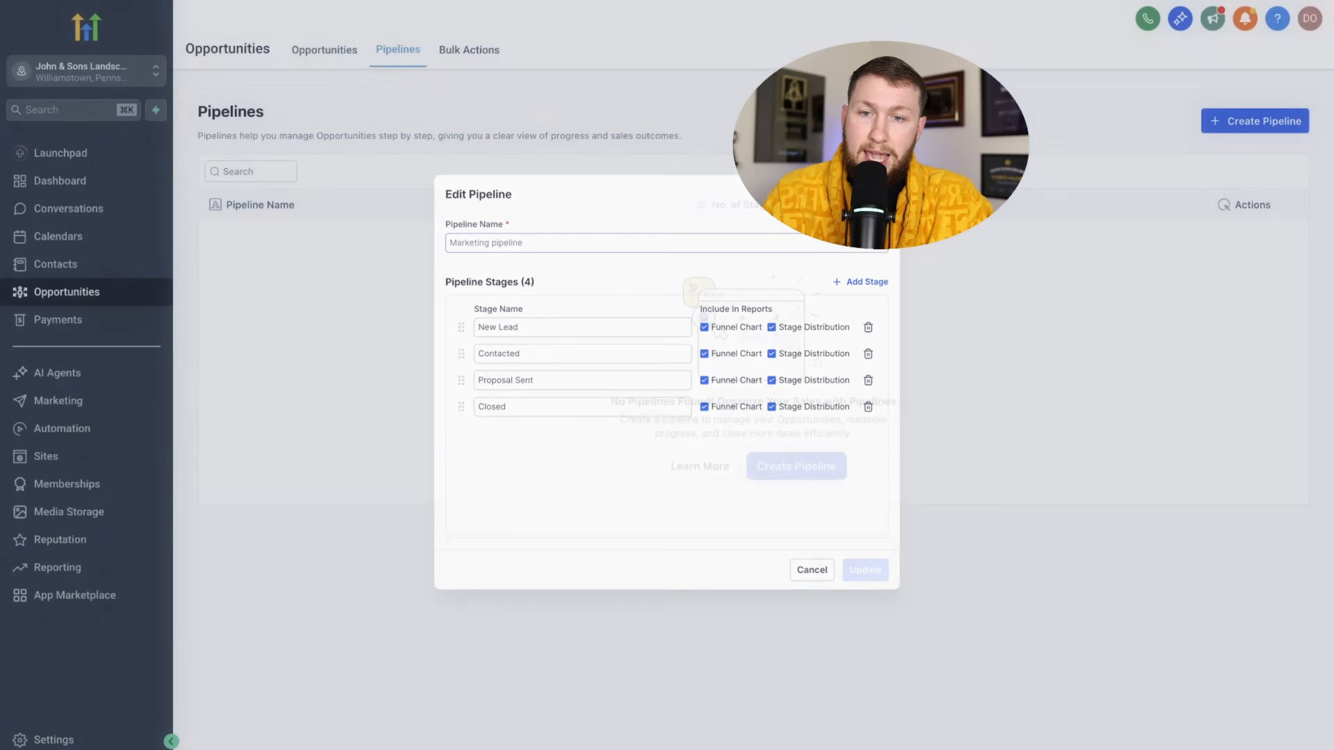
left_click(325, 53)
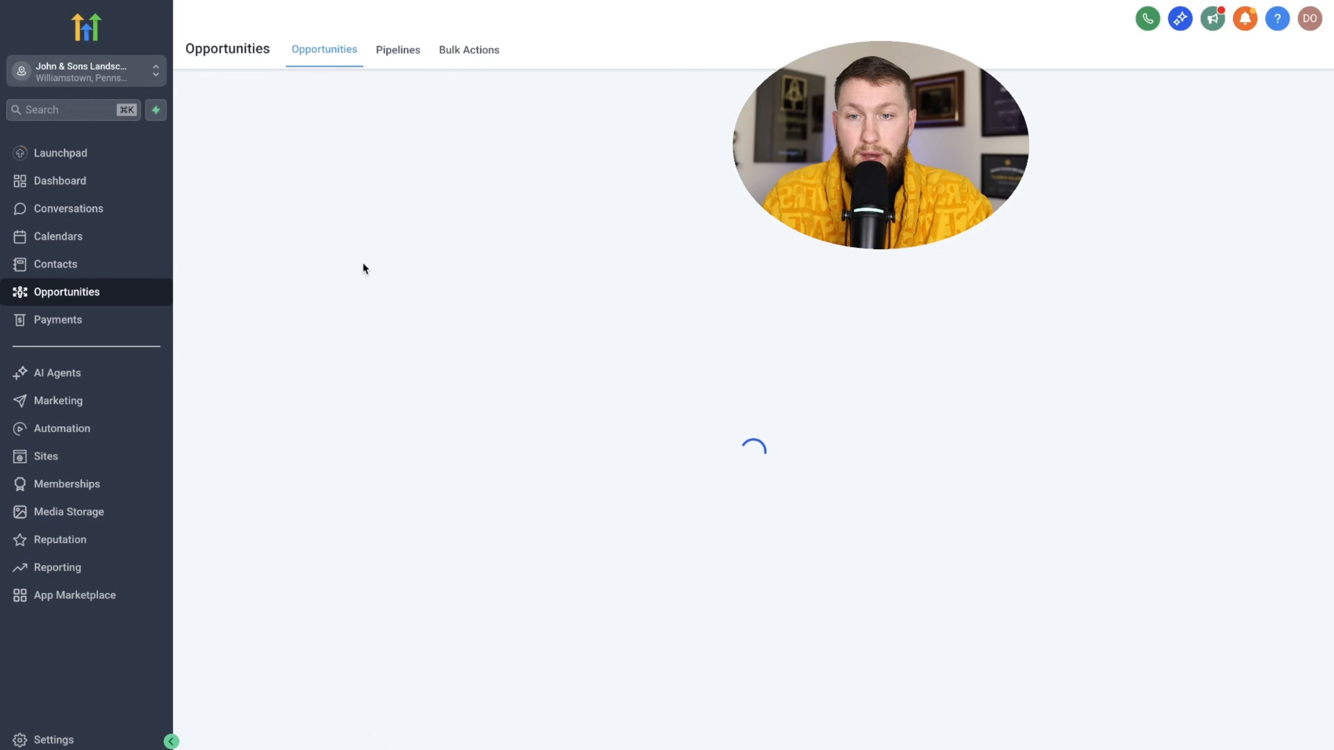
left_click(392, 53)
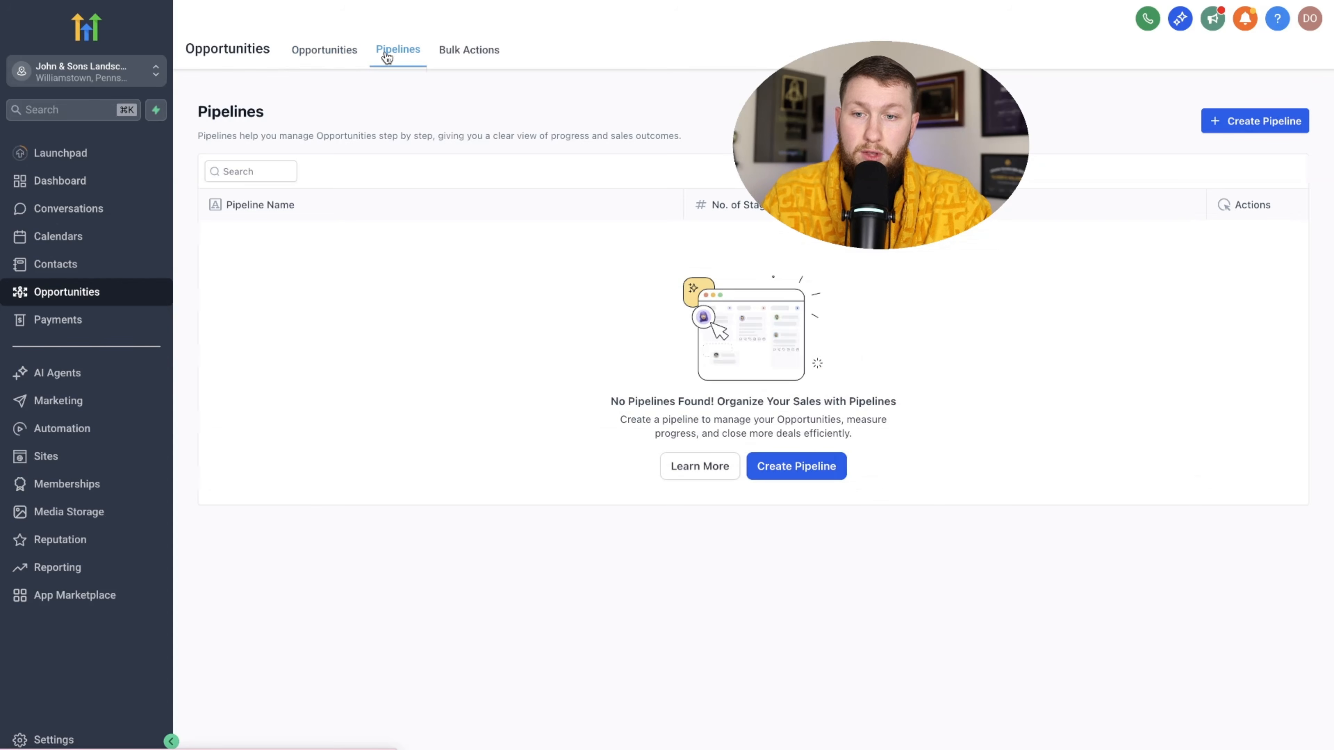
Start a new pipeline named HVAC Sales Pipeline and rename its first stage to new lead.
left_click(1220, 122)
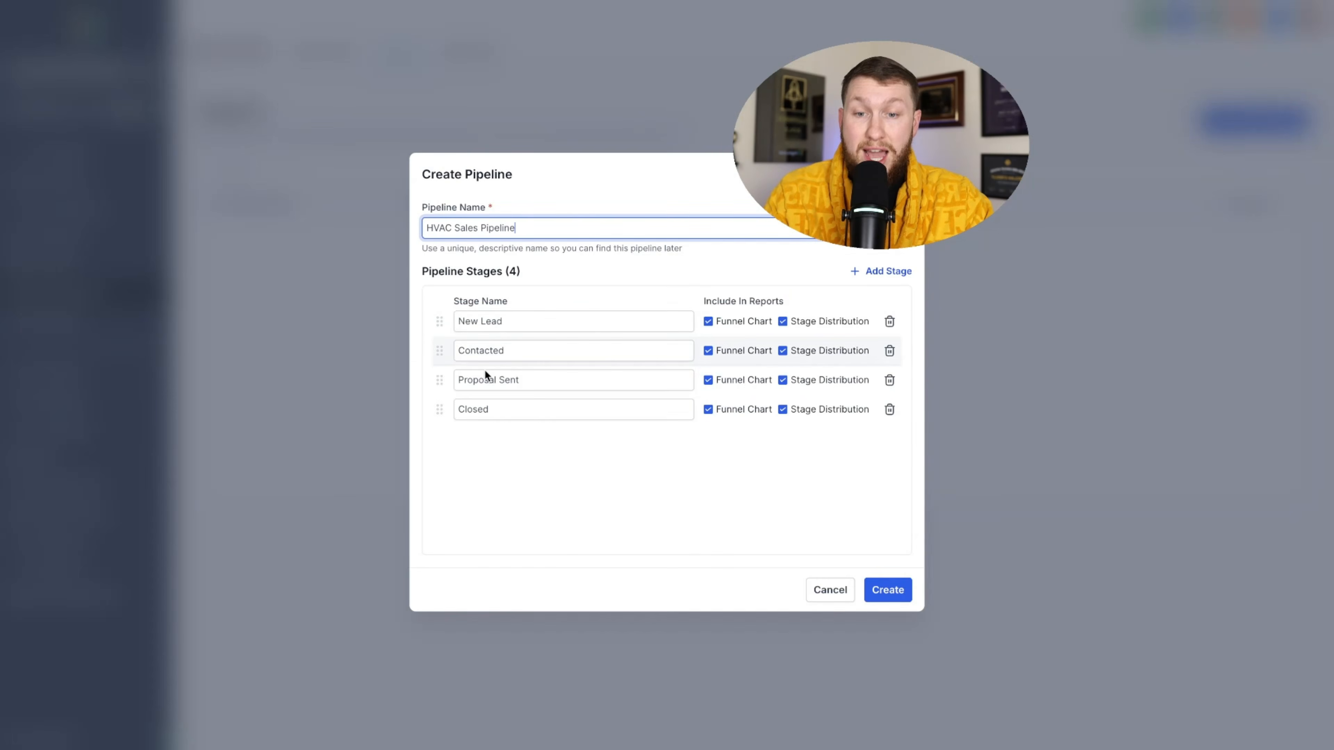
left_click(518, 321)
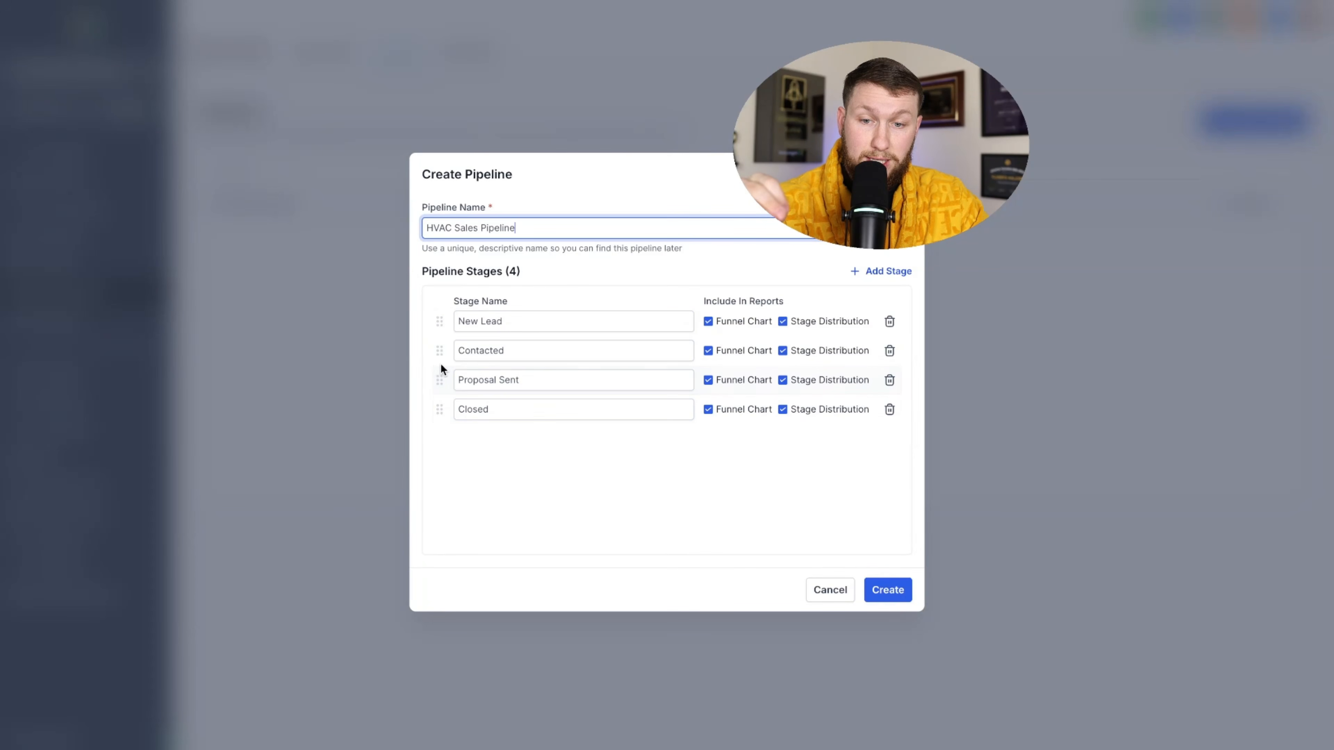
mouse_move(440, 357)
left_mouse_down()
mouse_move(439, 324)
mouse_move(440, 368)
left_mouse_up()
double_click(505, 322)
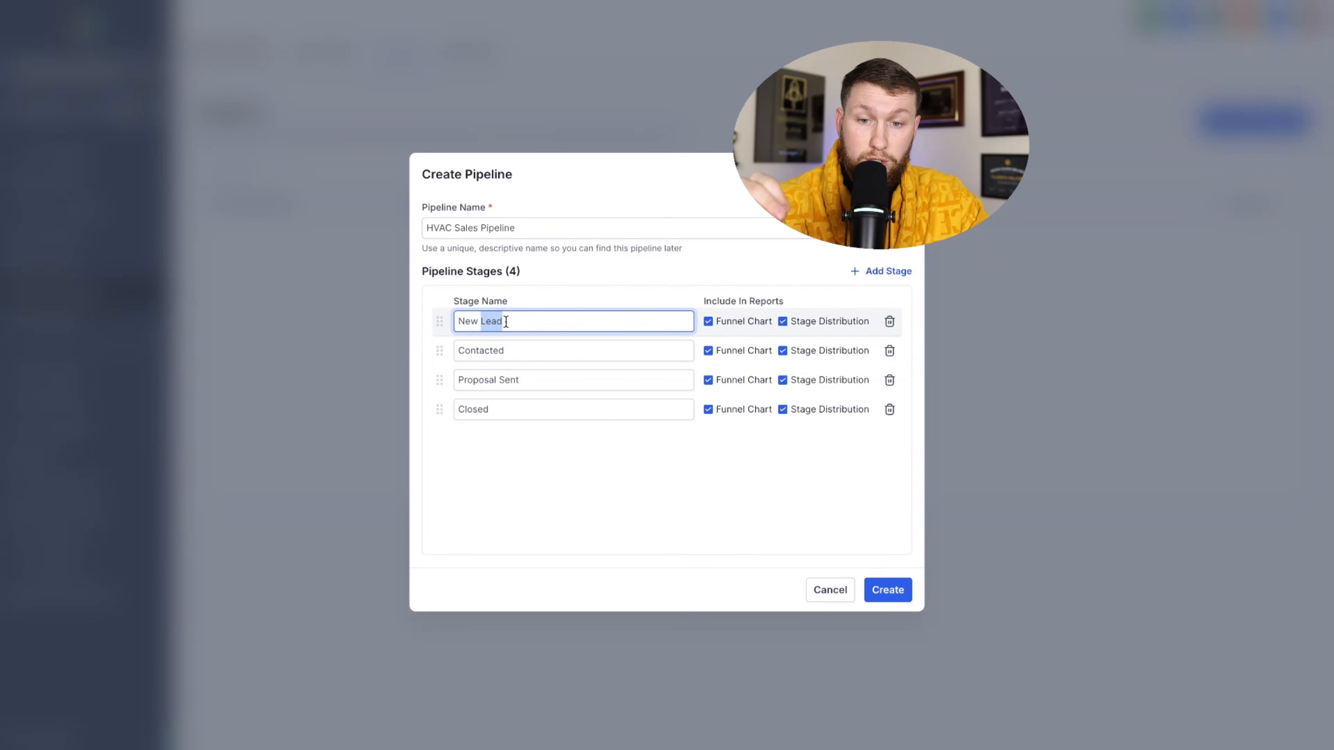
left_click_drag(509, 321, 429, 324)
key("BackSpace")
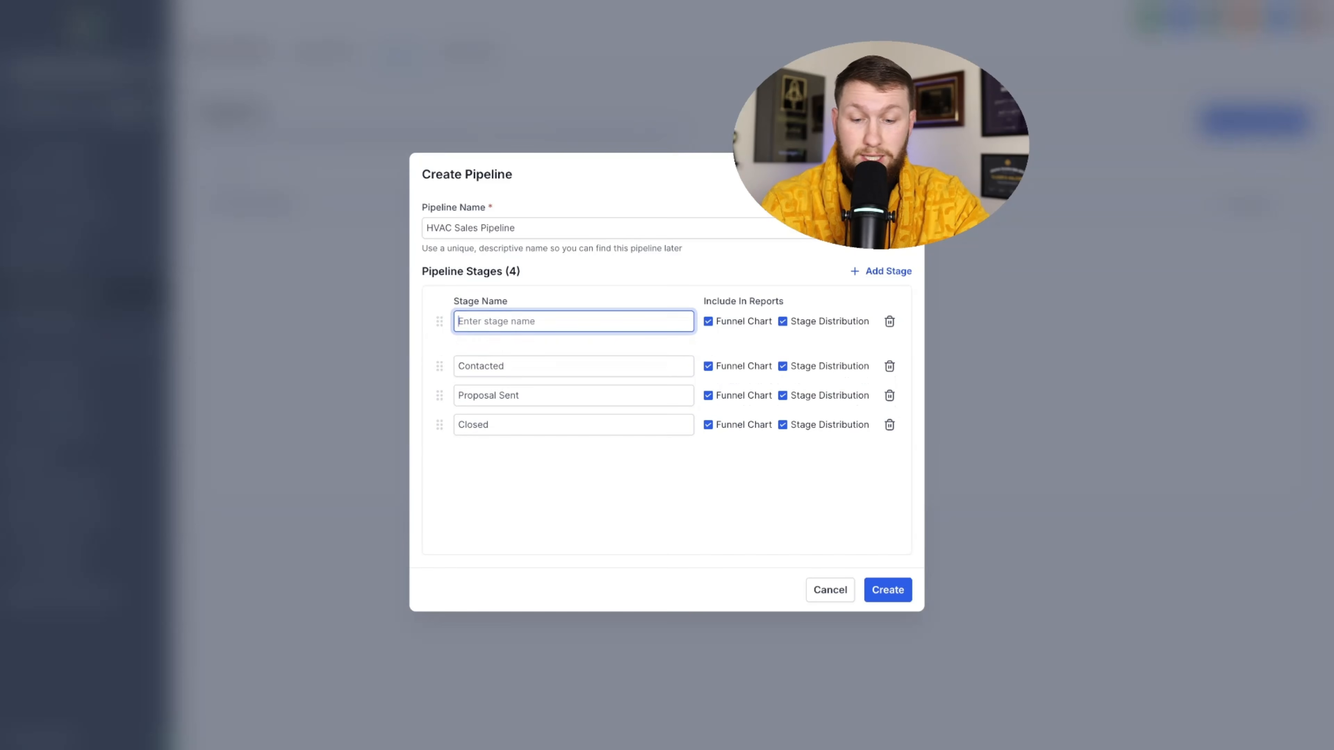
type("new lead")
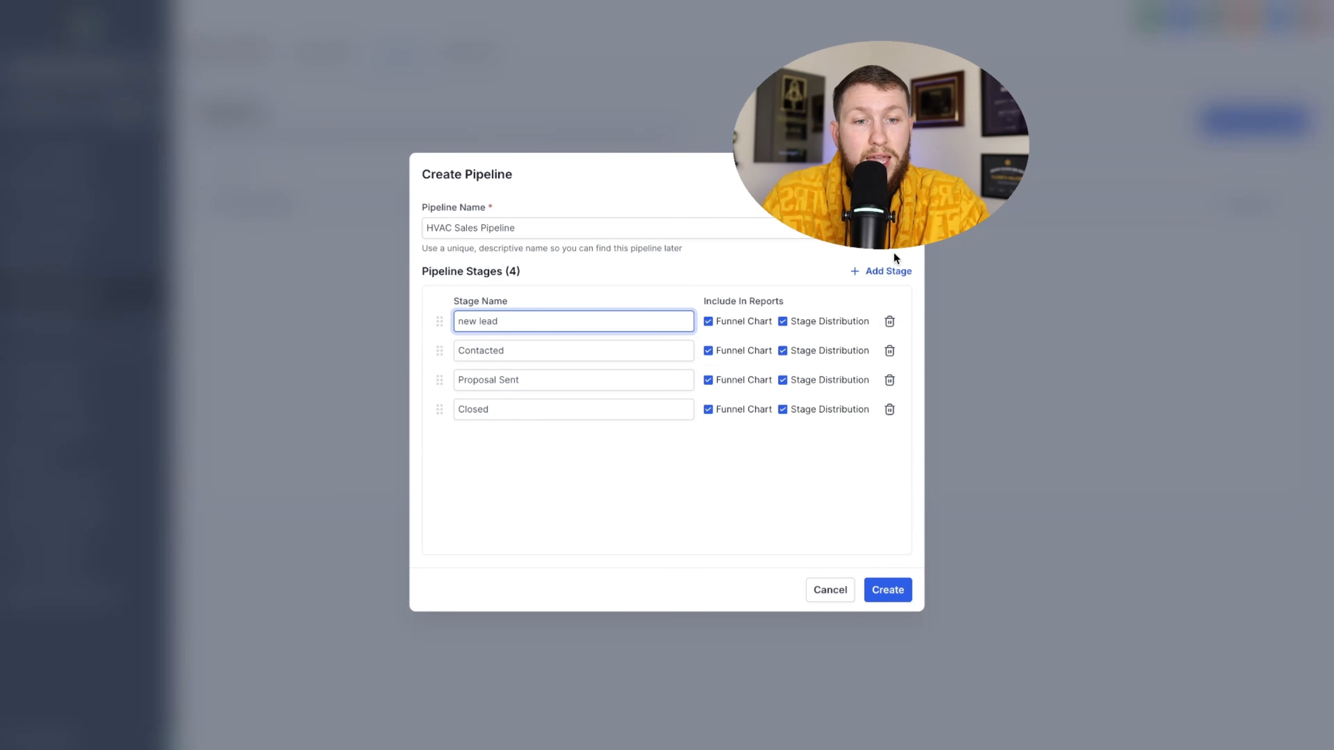
Add a blank fifth stage to the new pipeline and remove it again.
left_click(887, 271)
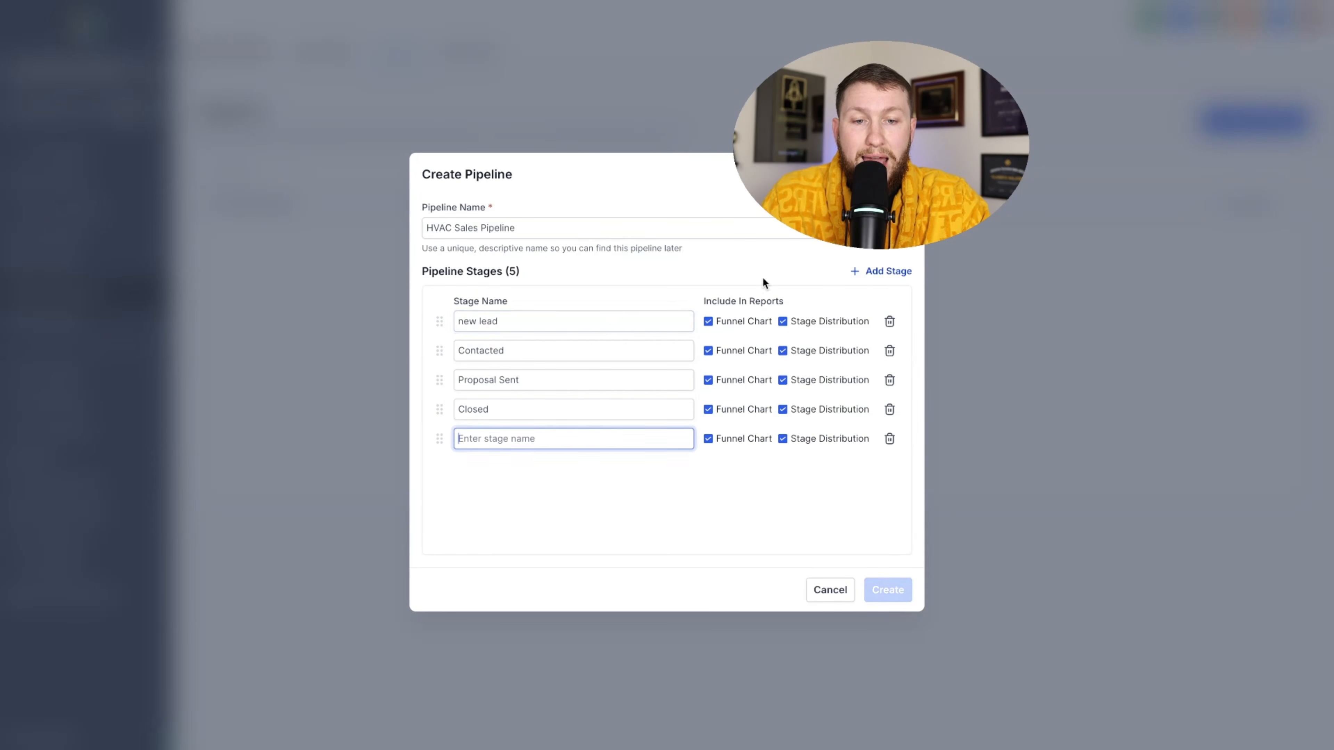
left_click(889, 441)
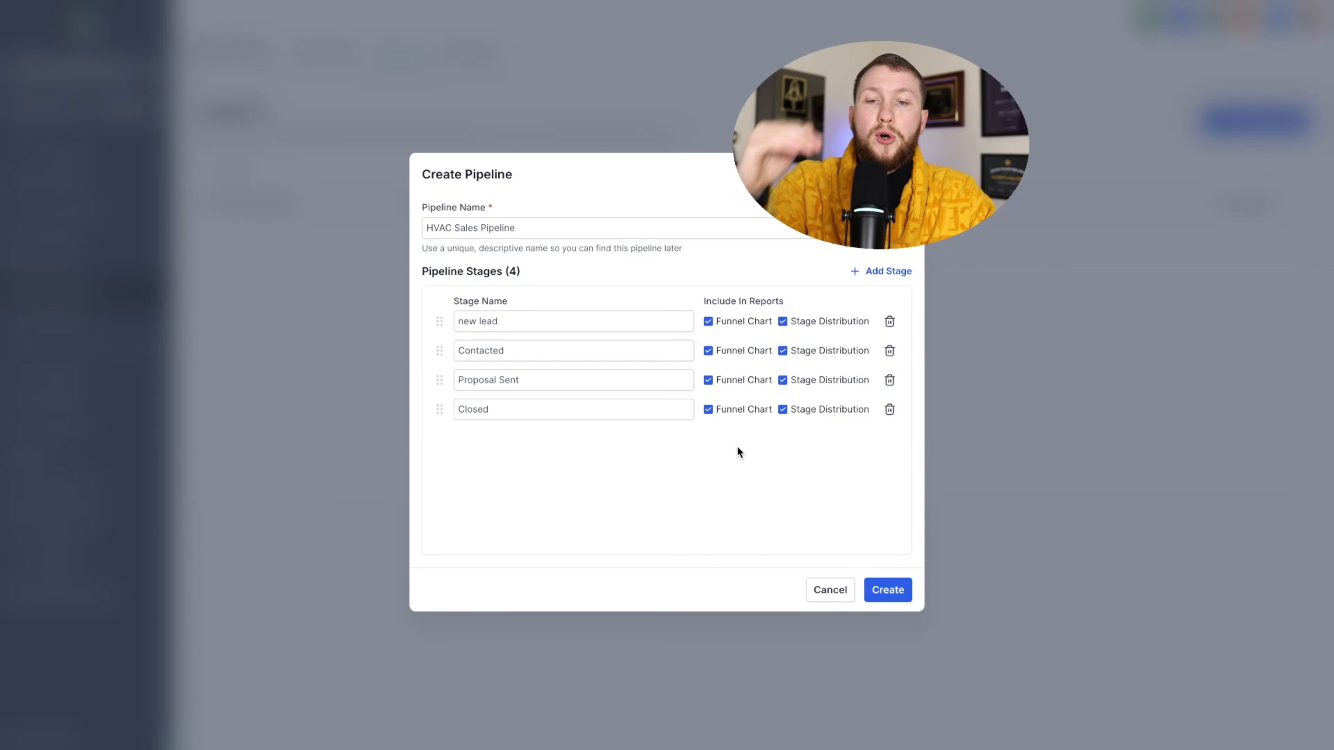
left_click(523, 354)
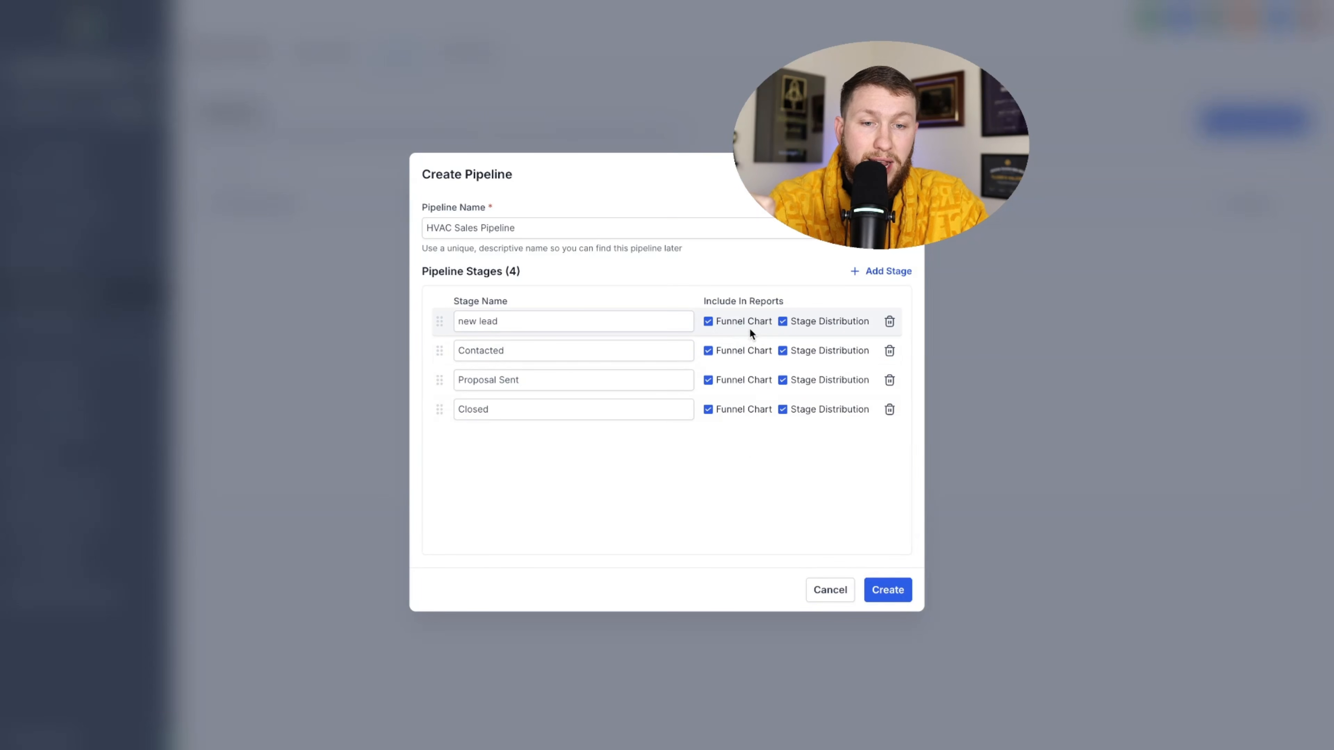
Switch the new lead stage's Funnel Chart and Stage Distribution reporting off and back on.
left_click(708, 321)
left_click(782, 321)
left_click(783, 322)
left_click(708, 321)
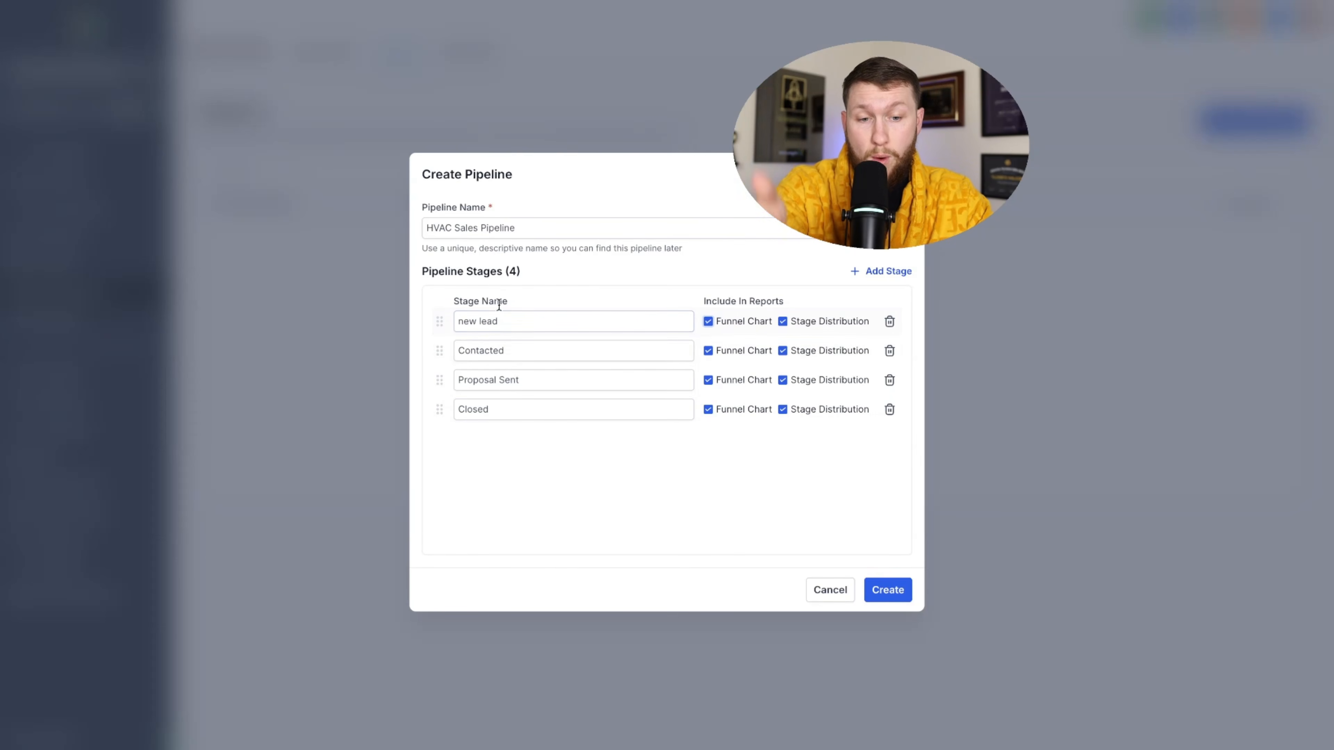
Finish creating the HVAC Sales Pipeline and show its opportunities board.
left_click(879, 596)
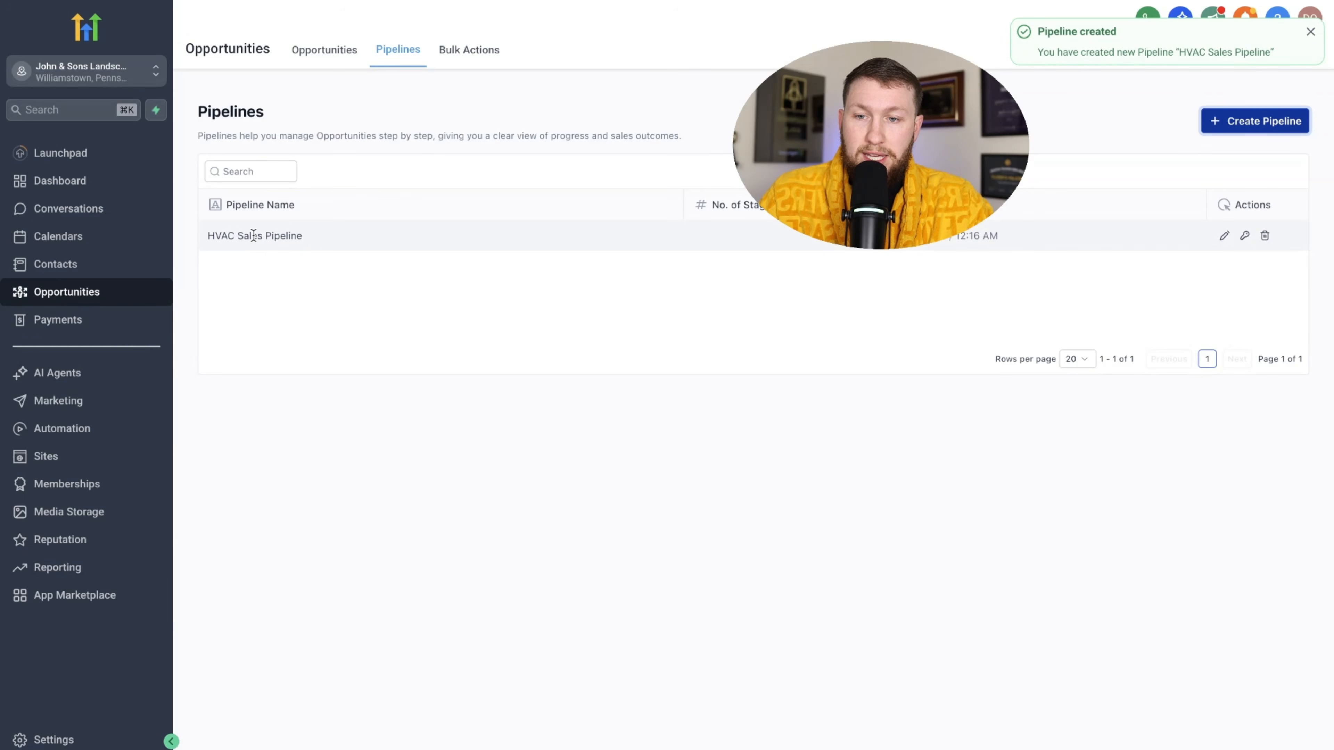
left_click(347, 65)
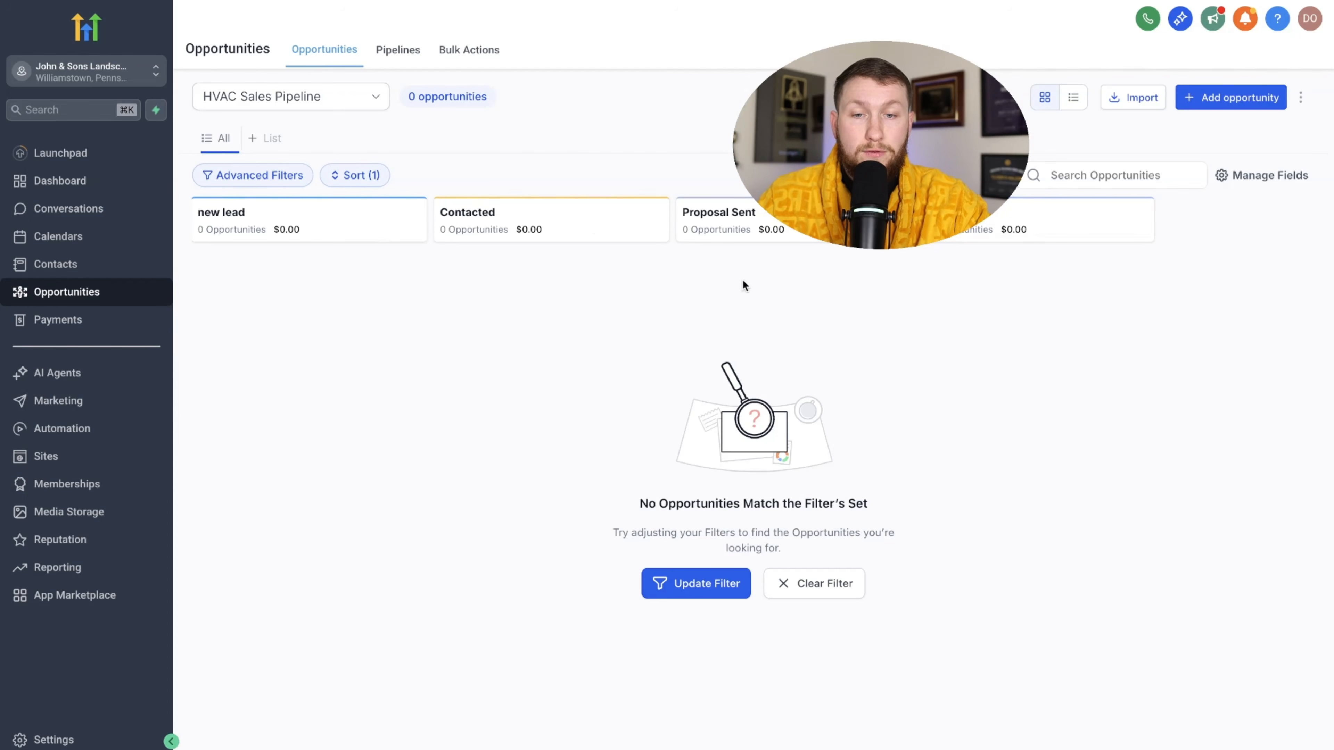
Go back to the list of pipelines and open the HVAC Sales Pipeline for editing.
left_click(399, 50)
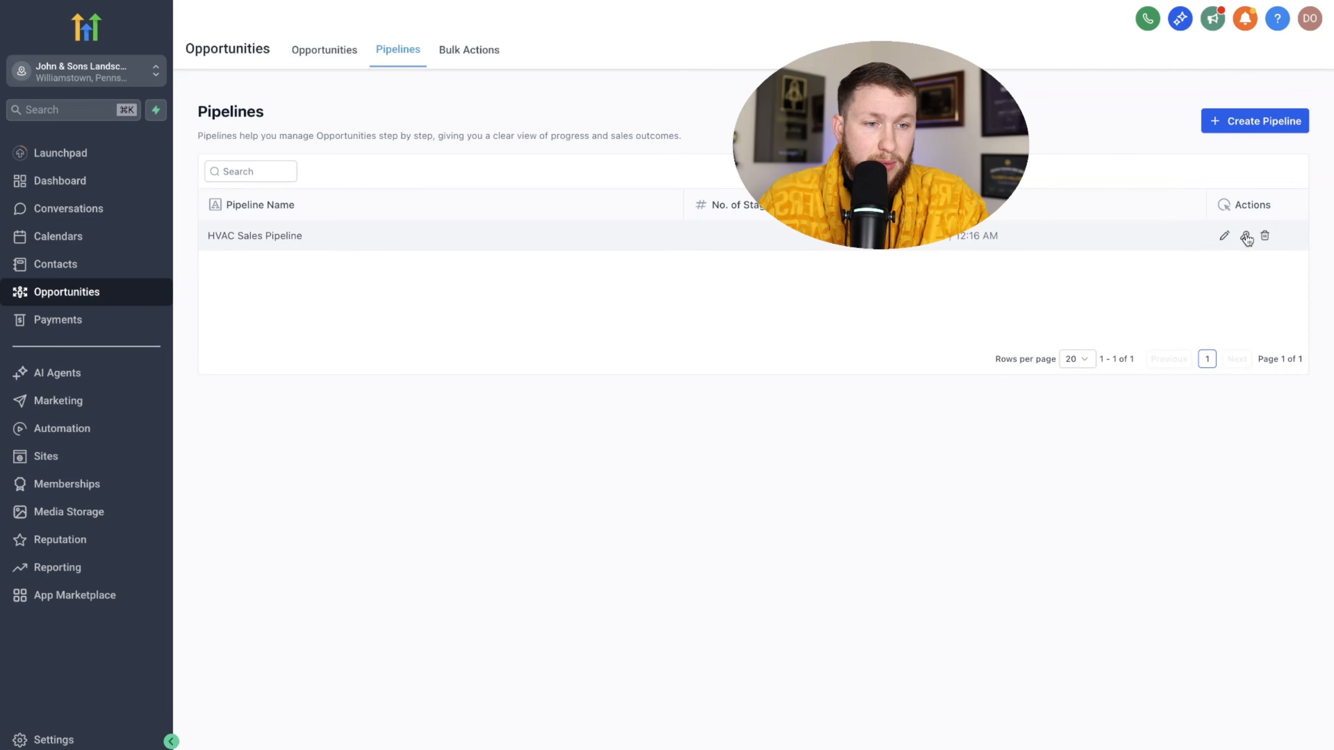
left_click(1224, 237)
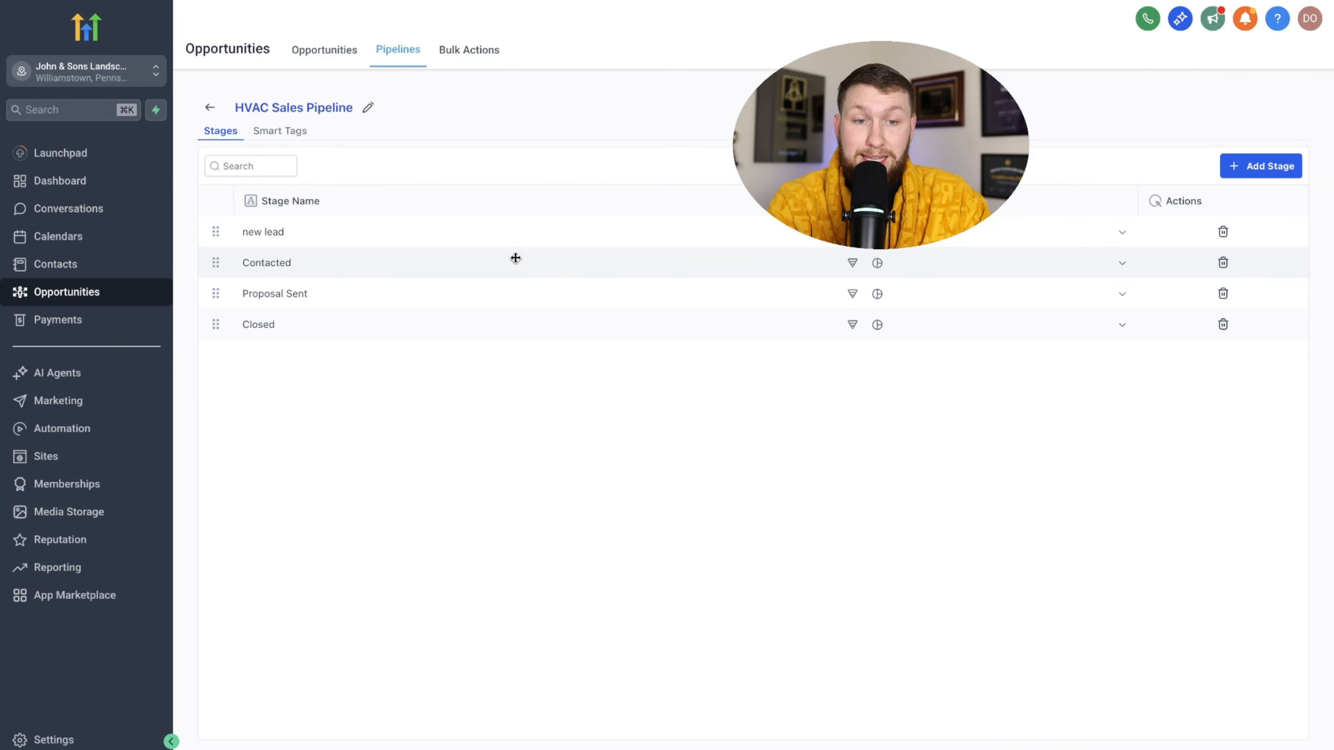
mouse_move(214, 232)
left_mouse_down()
mouse_move(220, 265)
mouse_move(220, 229)
left_mouse_up()
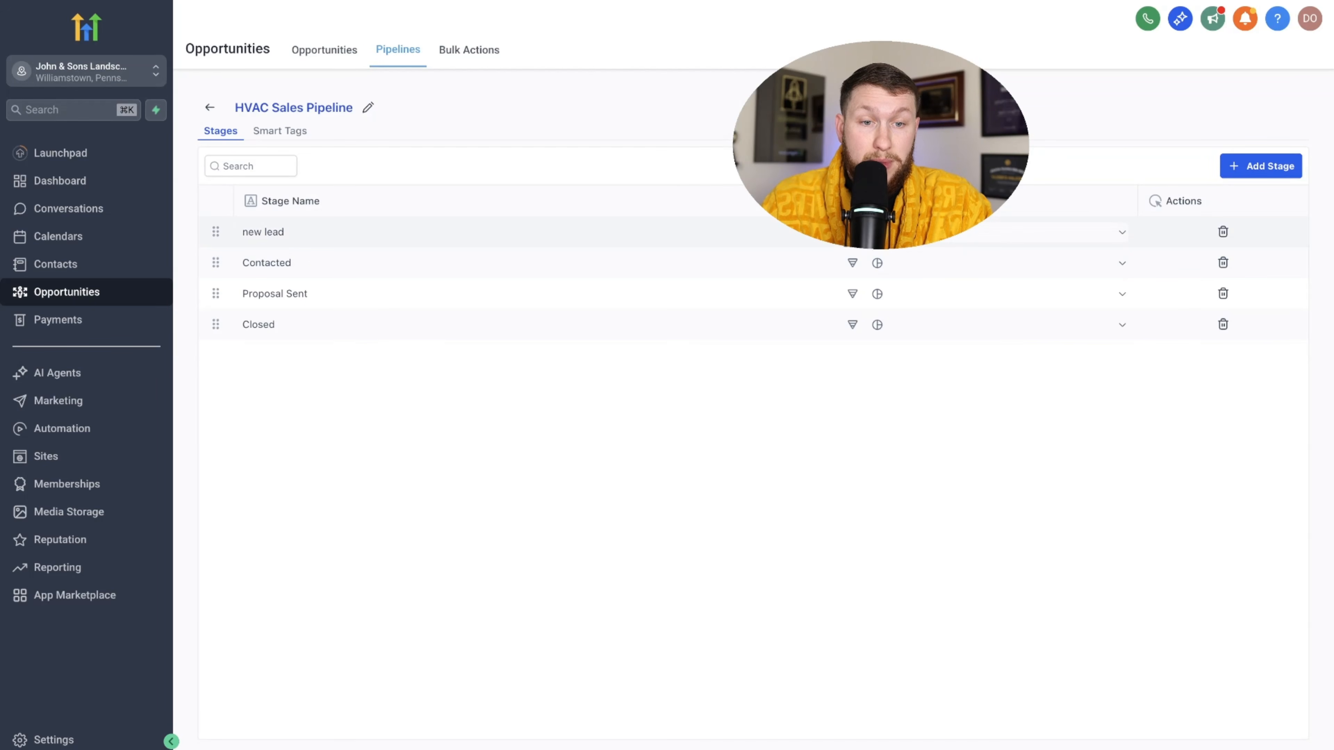
Check the new lead stage's report chart options, and add and remove a blank stage in the pipeline.
left_click(924, 233)
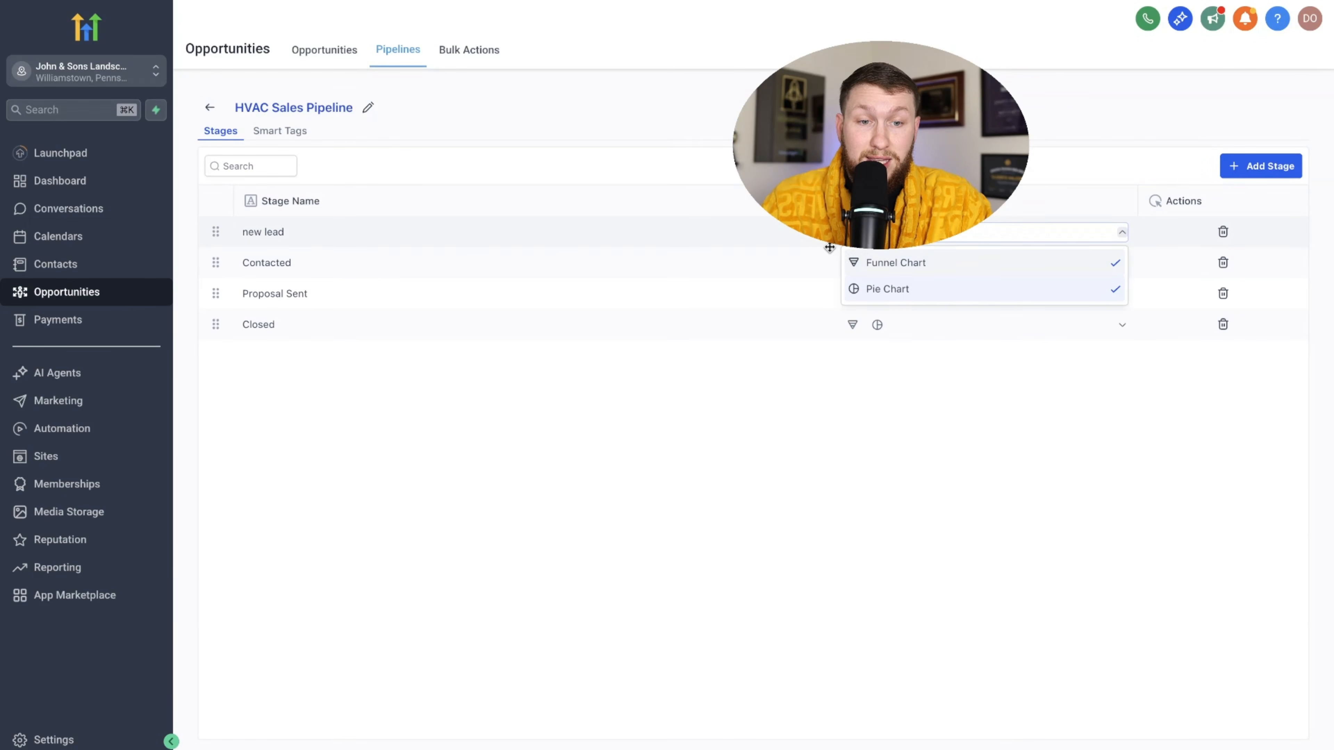
left_click(1023, 406)
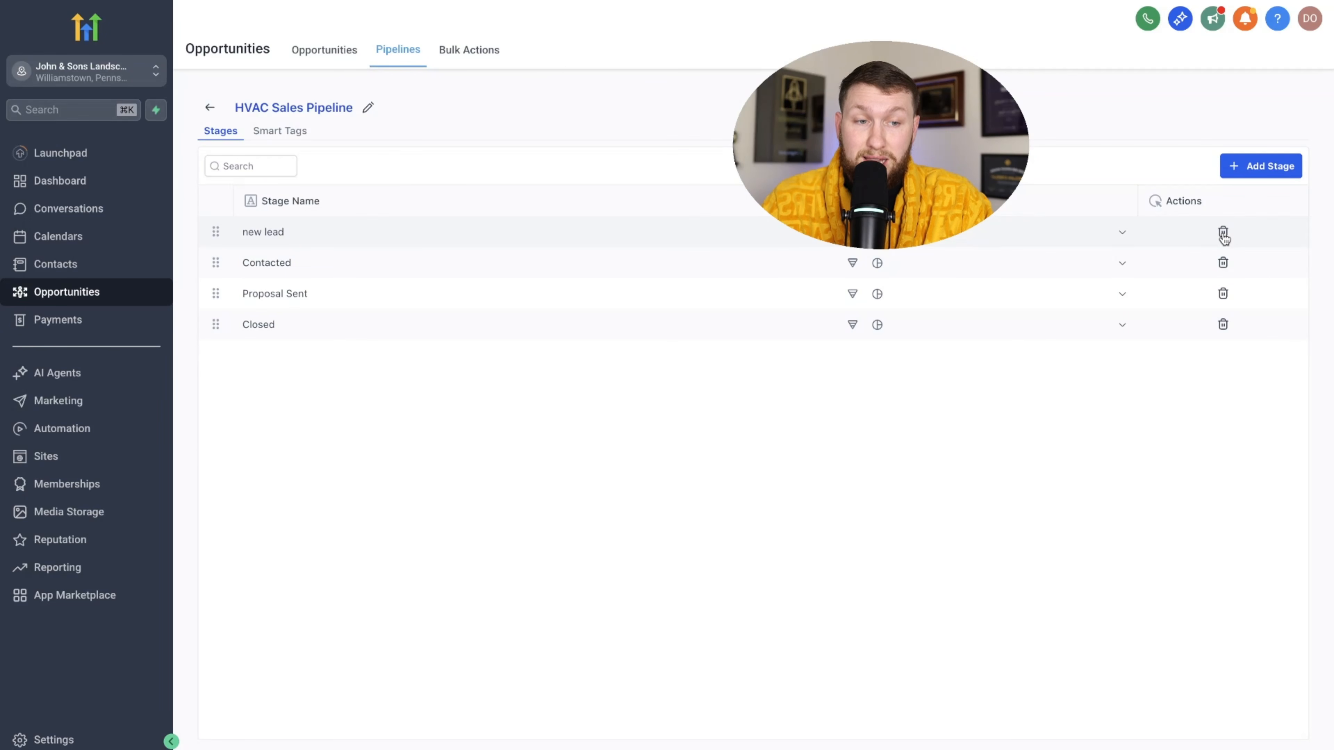
left_click(1257, 166)
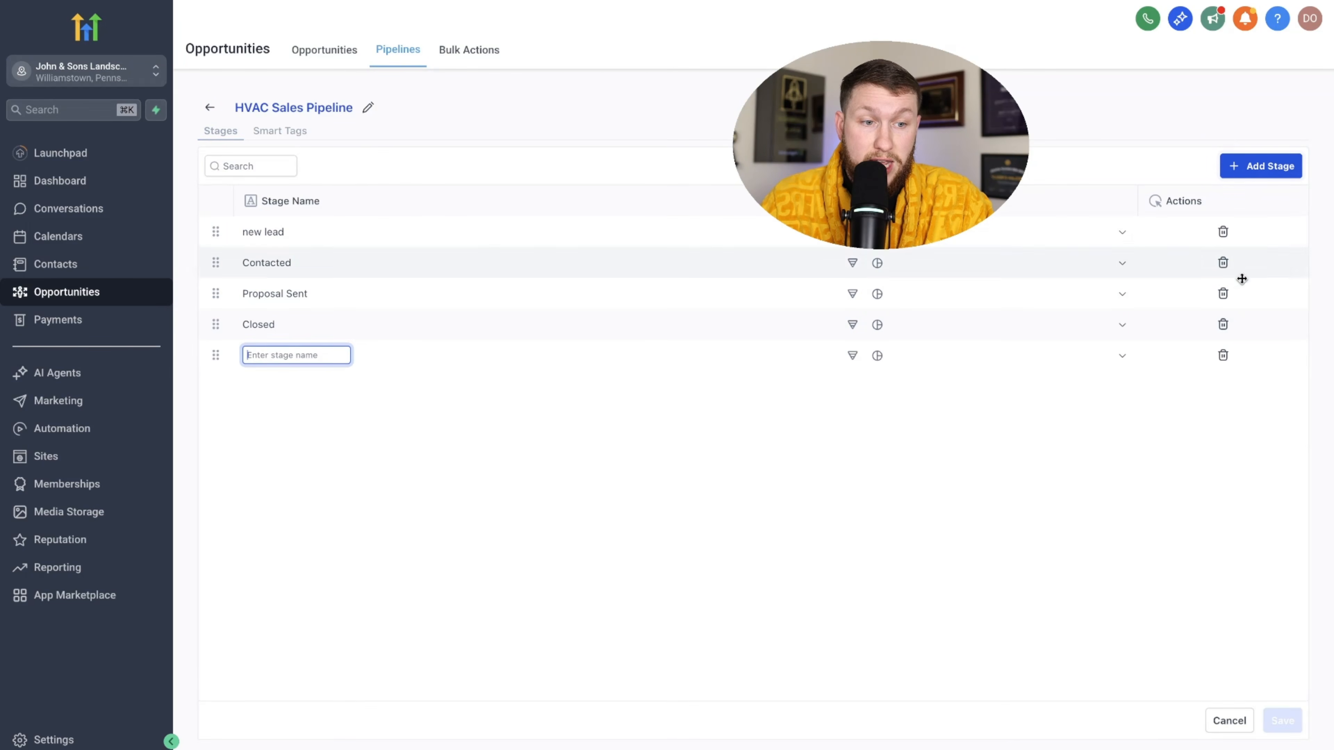
left_click(1223, 355)
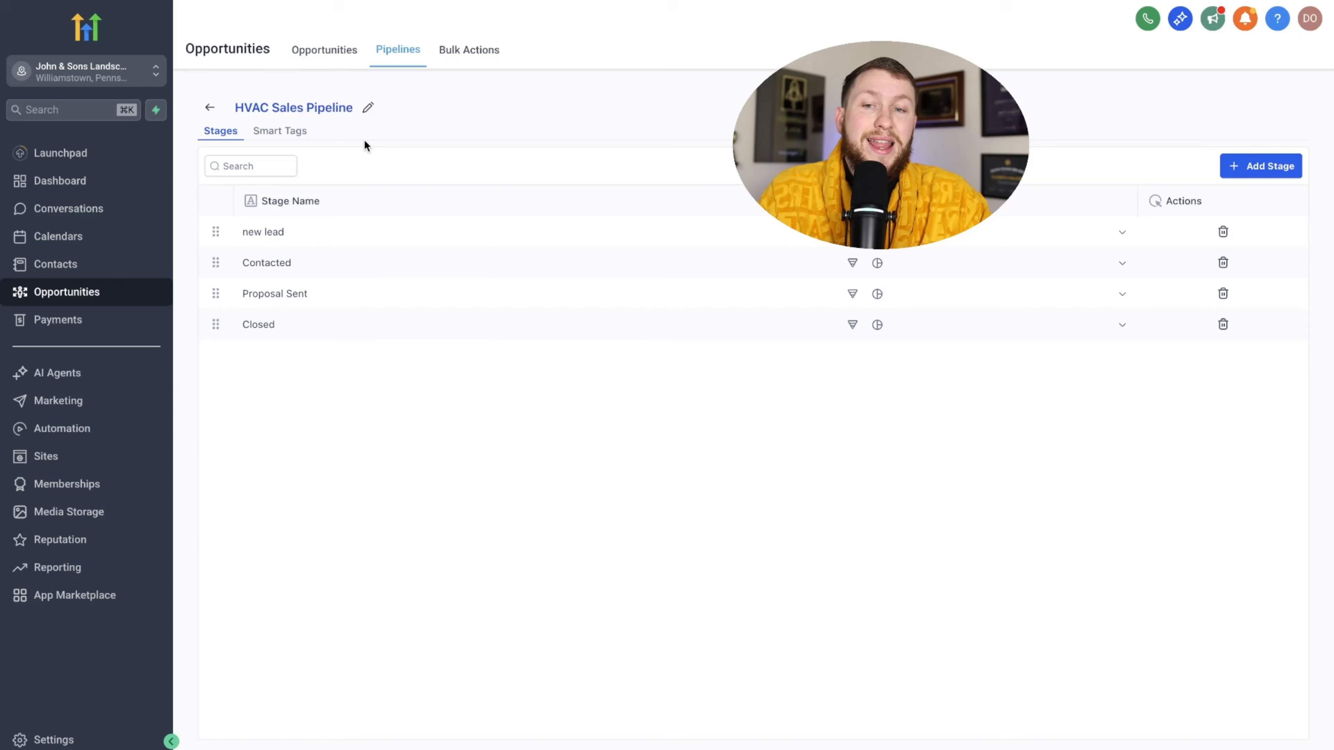
Open the pipeline's smart tags and browse the pre-built sample tags without choosing one.
left_click(300, 136)
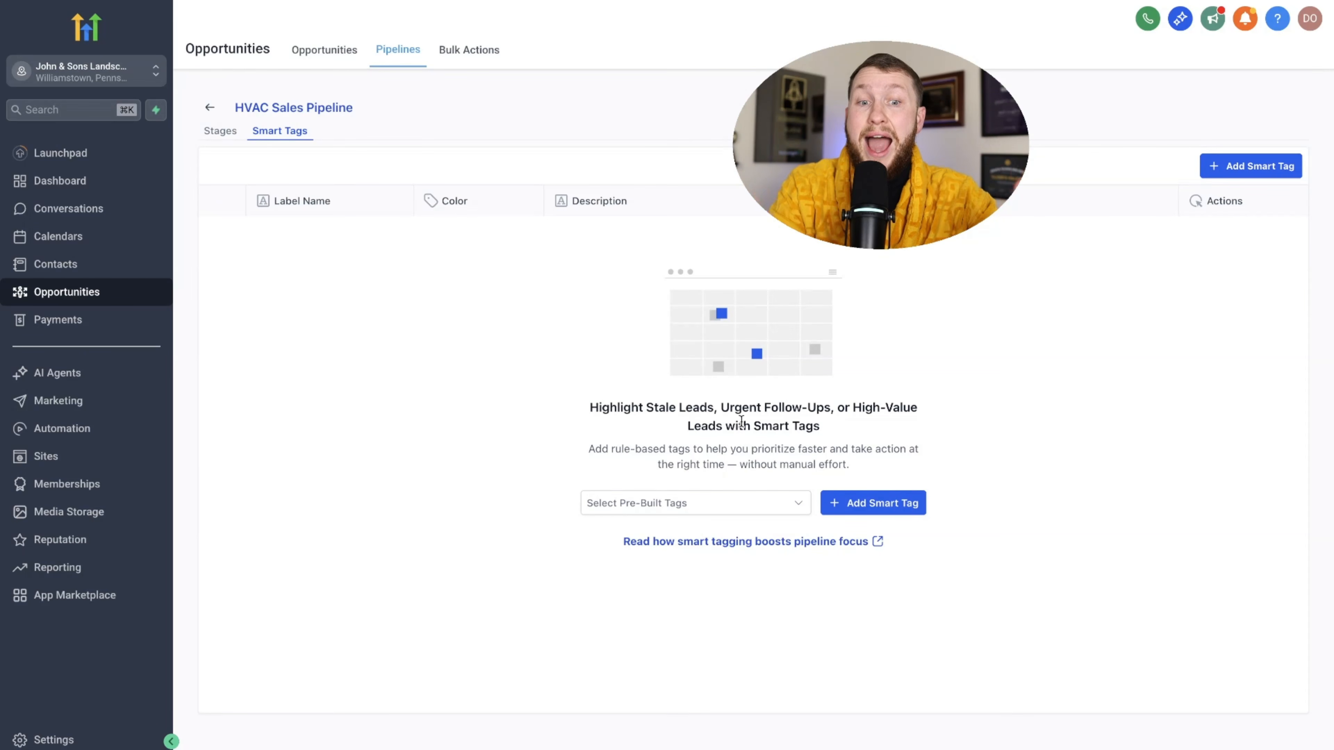
left_click(753, 502)
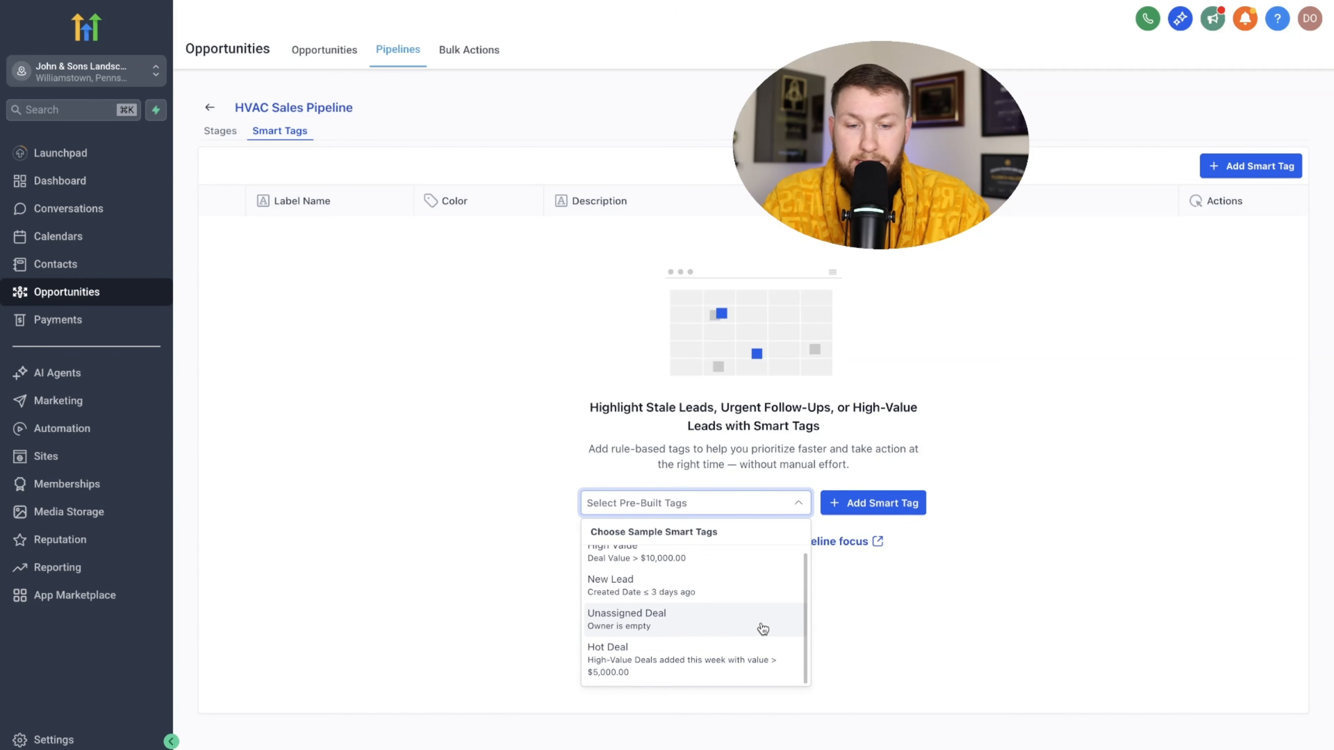
scroll(693, 673, "down", 1)
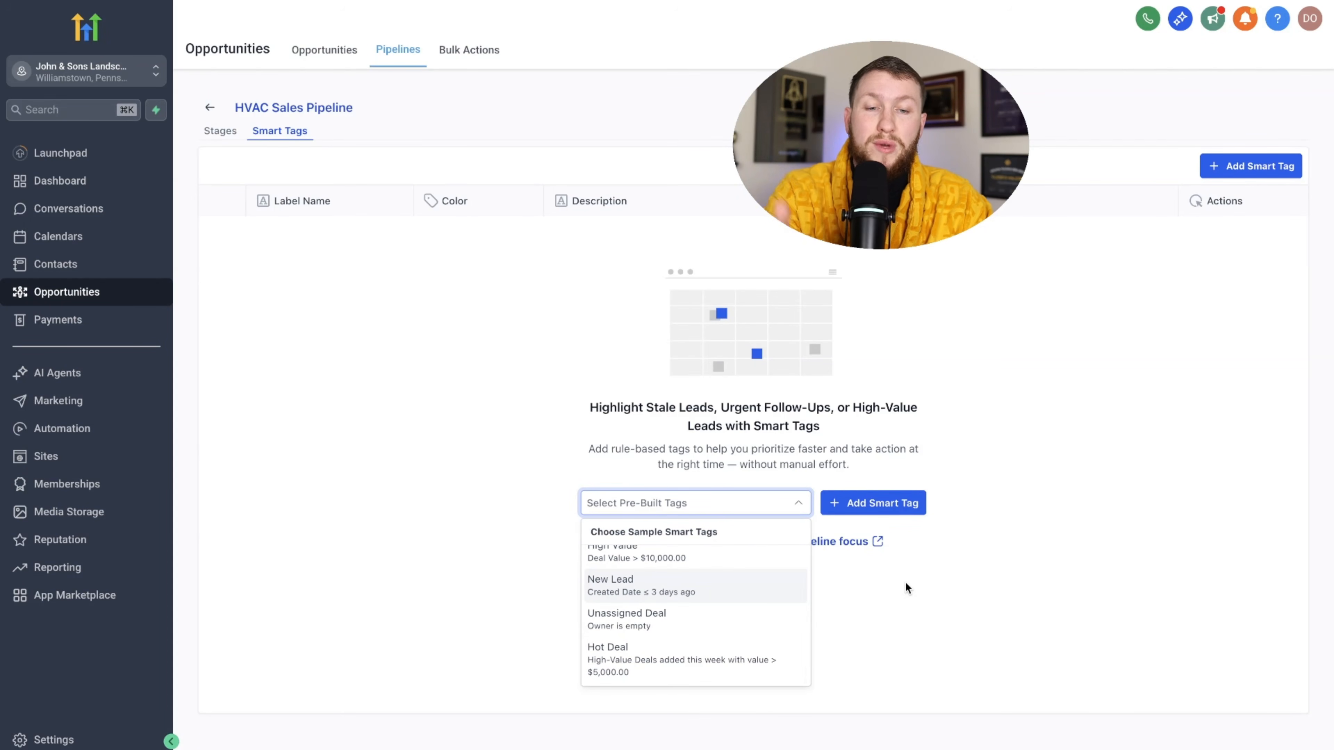
left_click(947, 567)
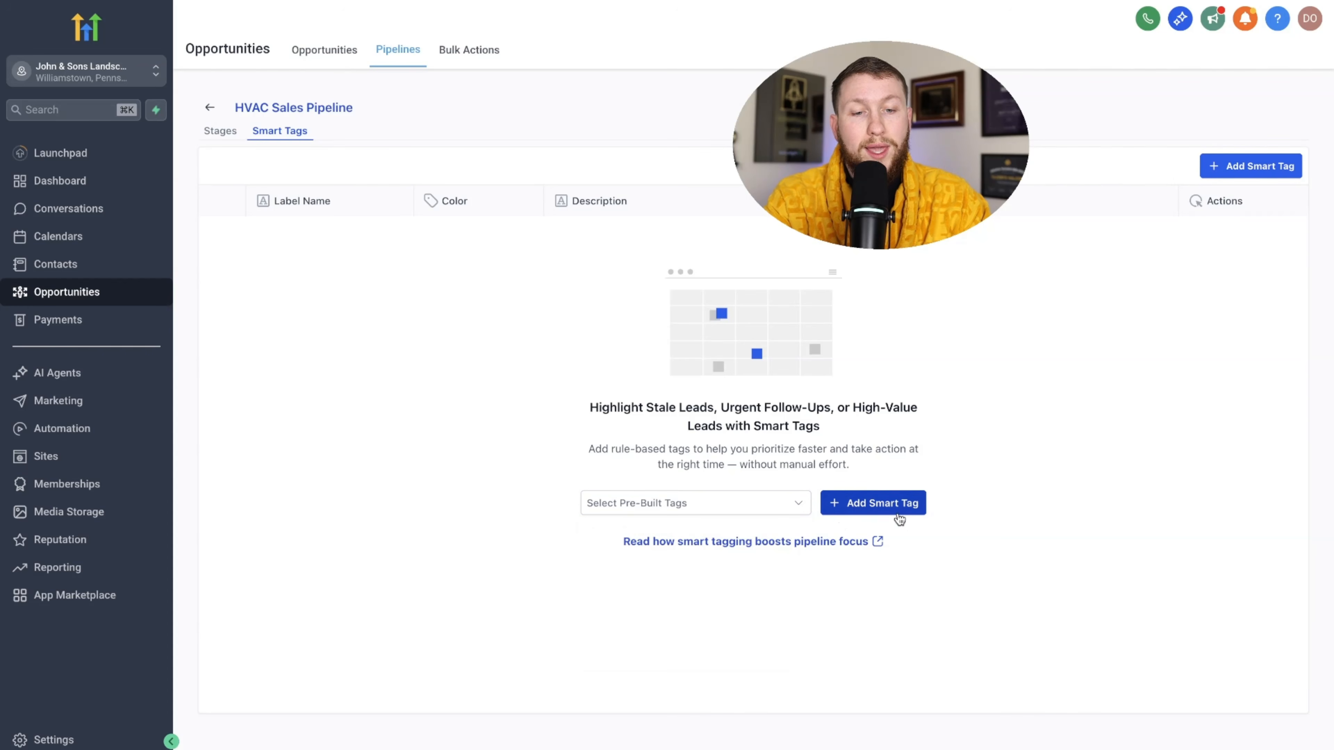
Start a new smart tag labelled New hot Lead with the description "A new lead in the pipeline".
left_click(858, 515)
left_click(1134, 177)
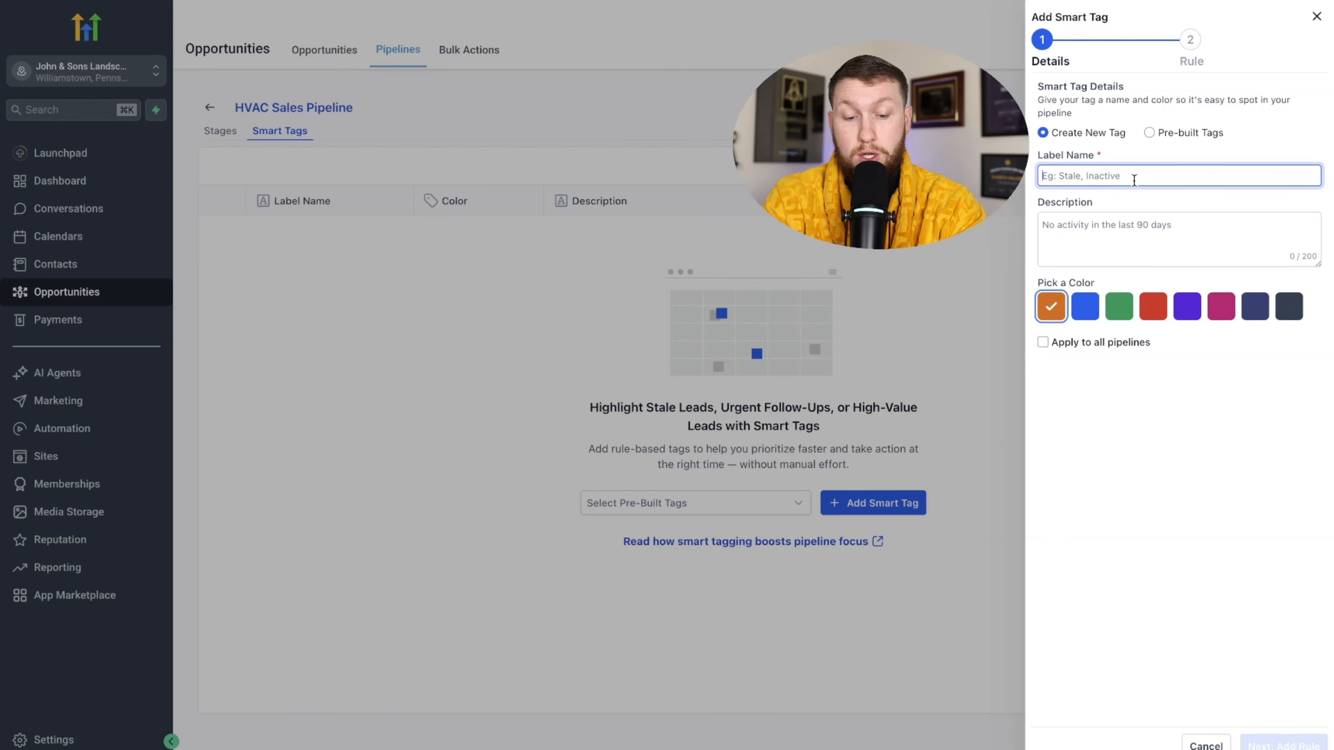
type("New hot")
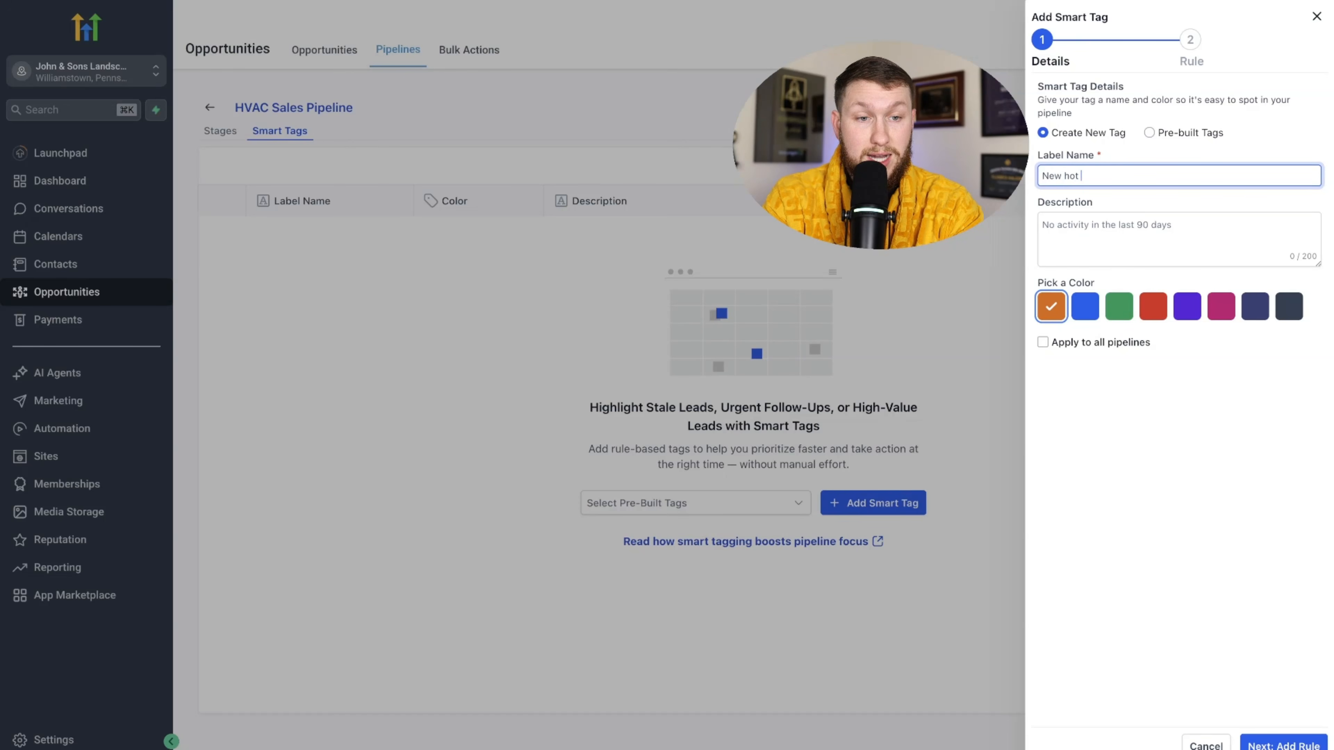
type(" Lead")
left_click(1143, 222)
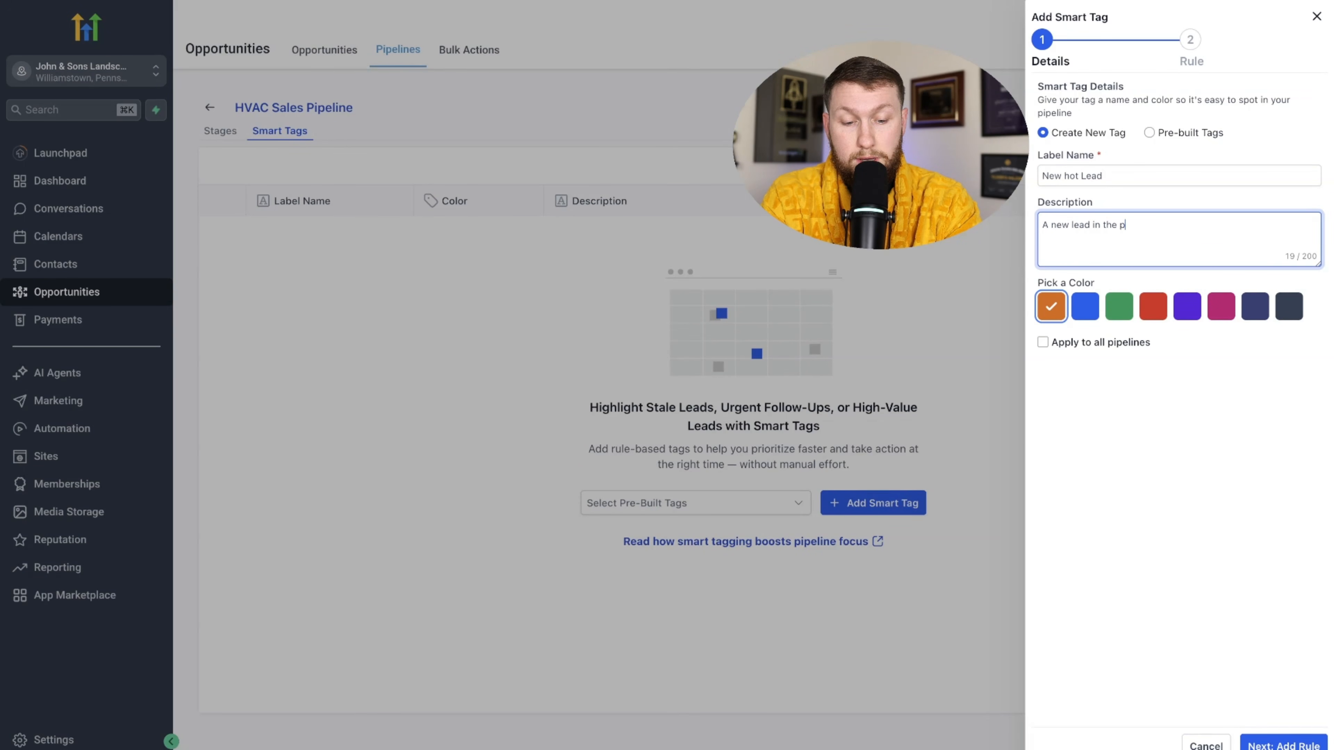
Try several label colours for the smart tag and settle on green.
left_click(1084, 308)
left_click(1119, 308)
left_click(1153, 307)
left_click(1187, 310)
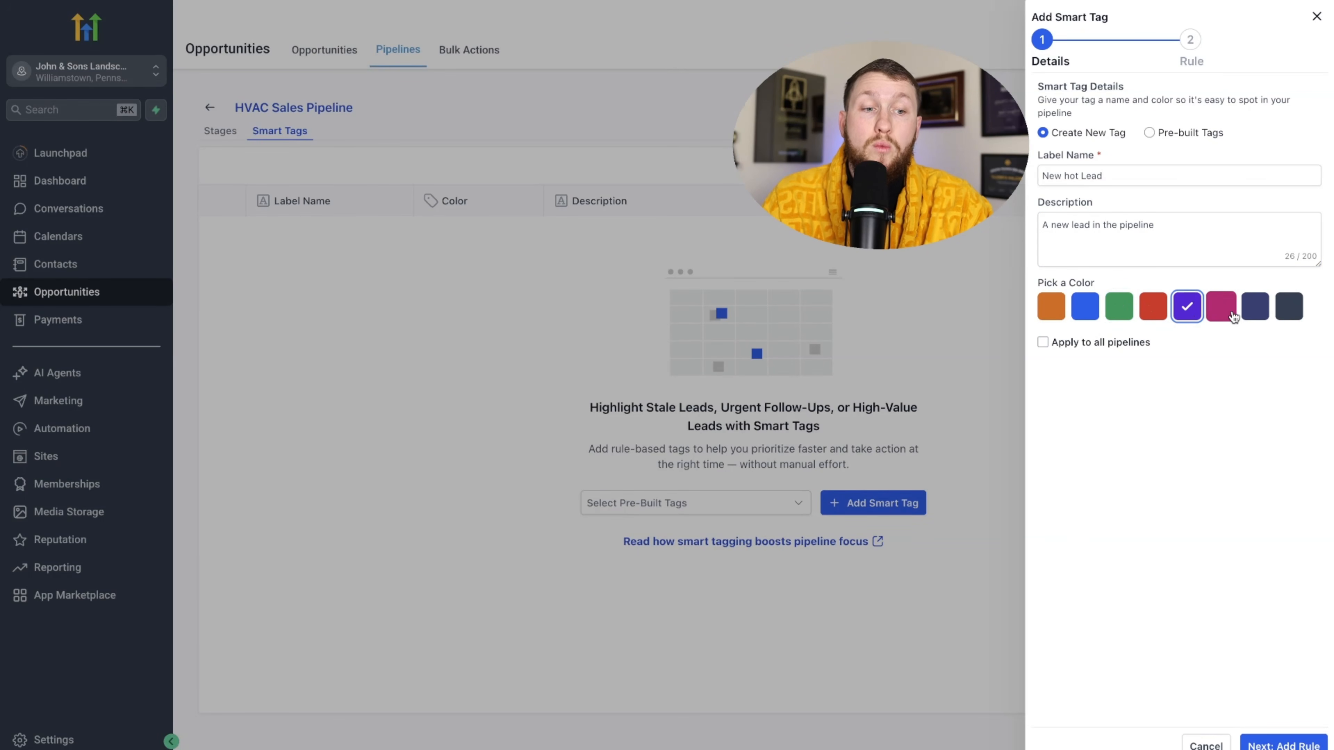
left_click(1151, 306)
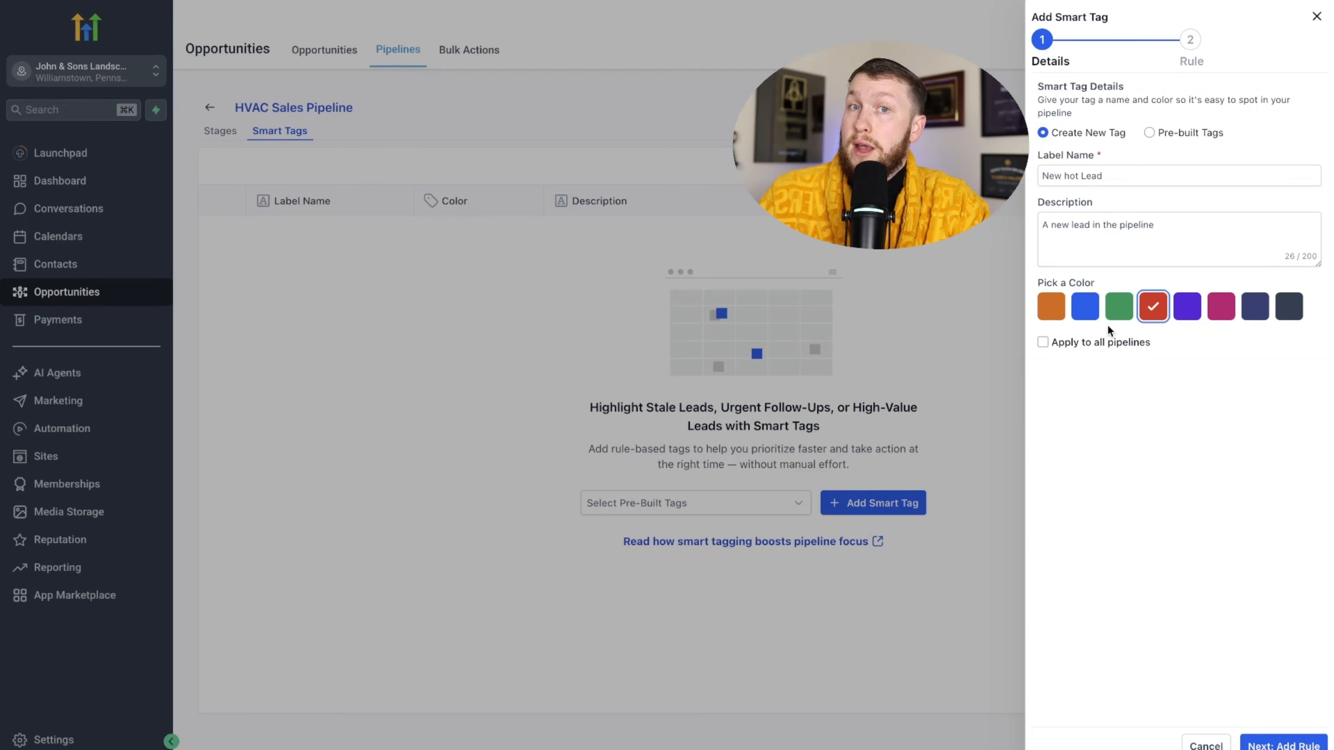
left_click(1185, 310)
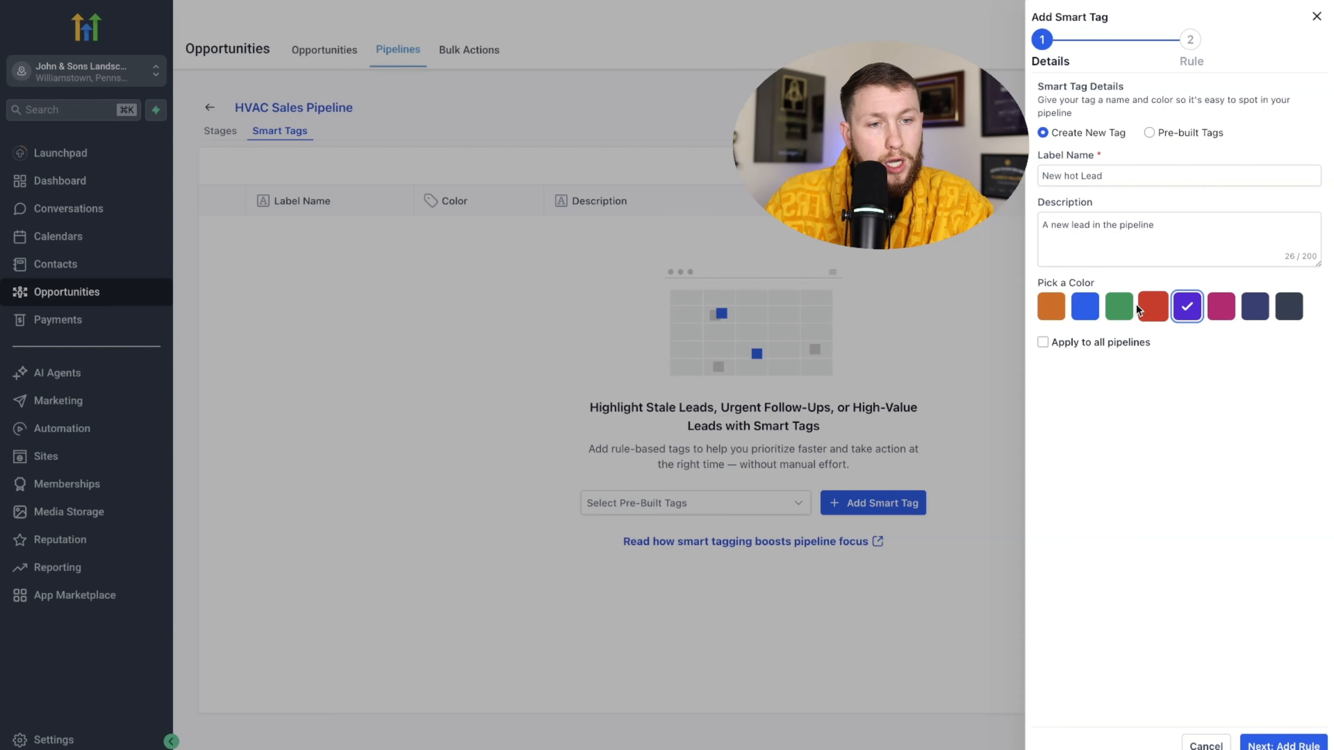
left_click(1122, 309)
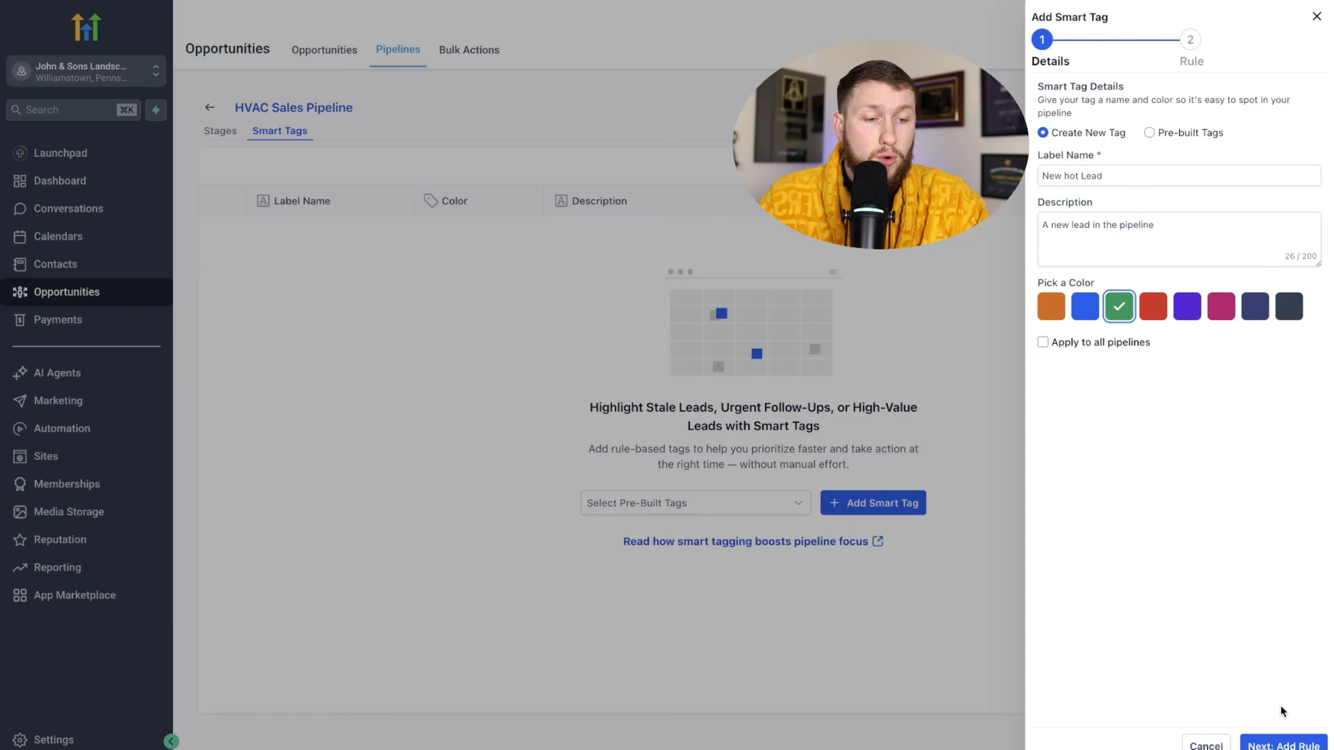
Proceed to the smart tag's rule and check the filter field options, keeping the Status is Open condition.
left_click(1281, 743)
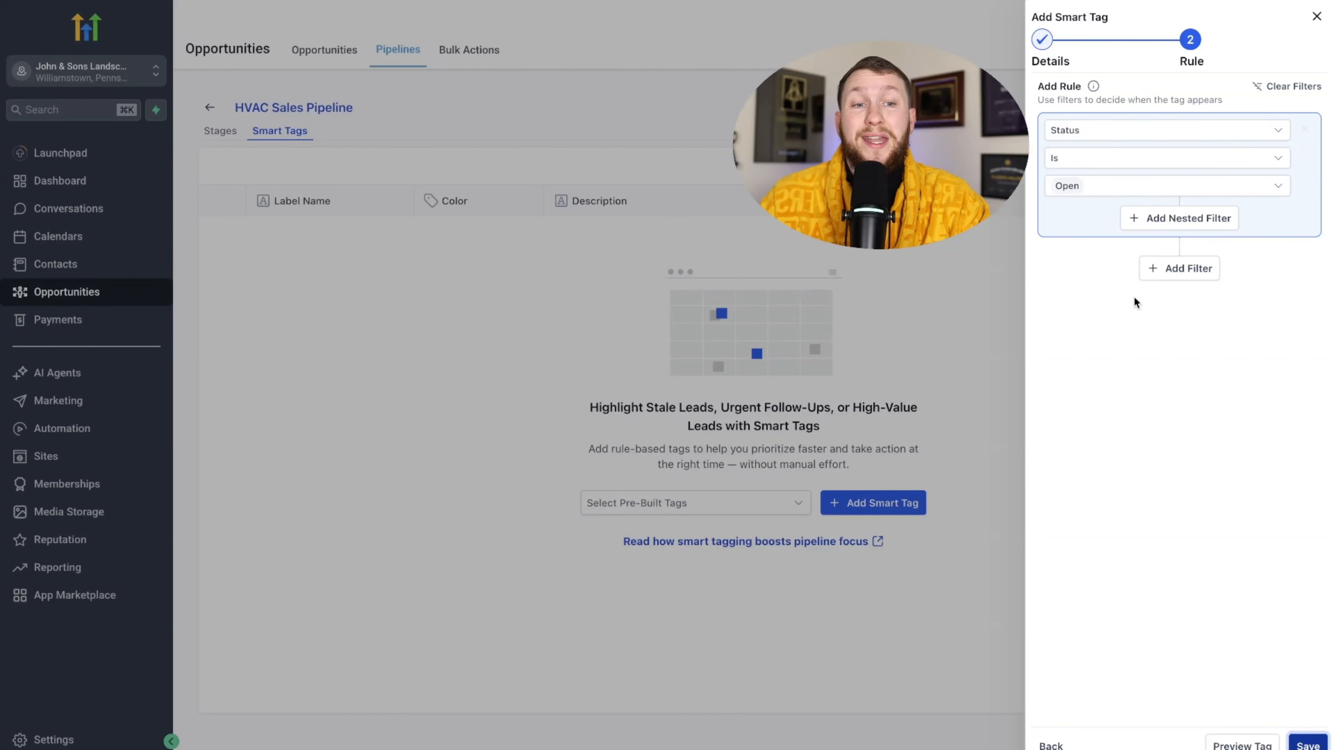
left_click(1183, 130)
left_click(1143, 339)
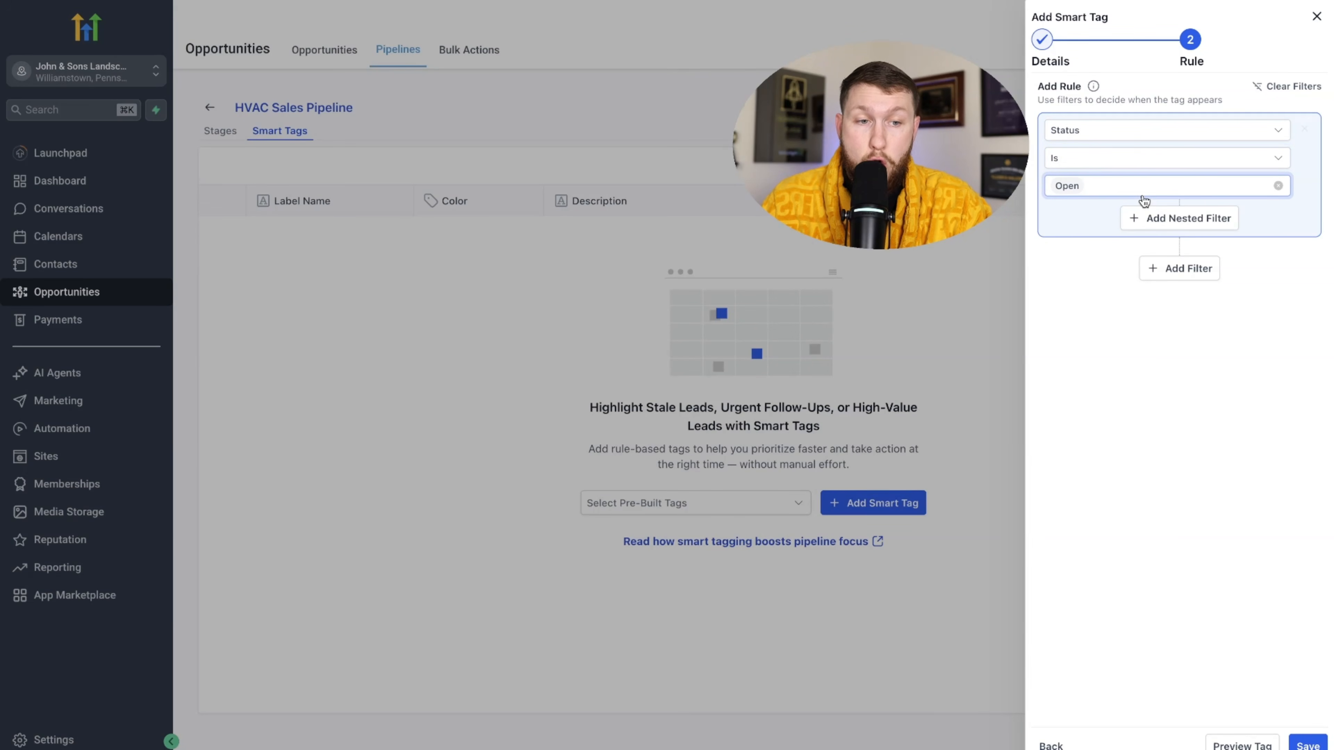
Try a second OR filter by Owner and by Created On is Today, and remove that filter.
left_click(1202, 269)
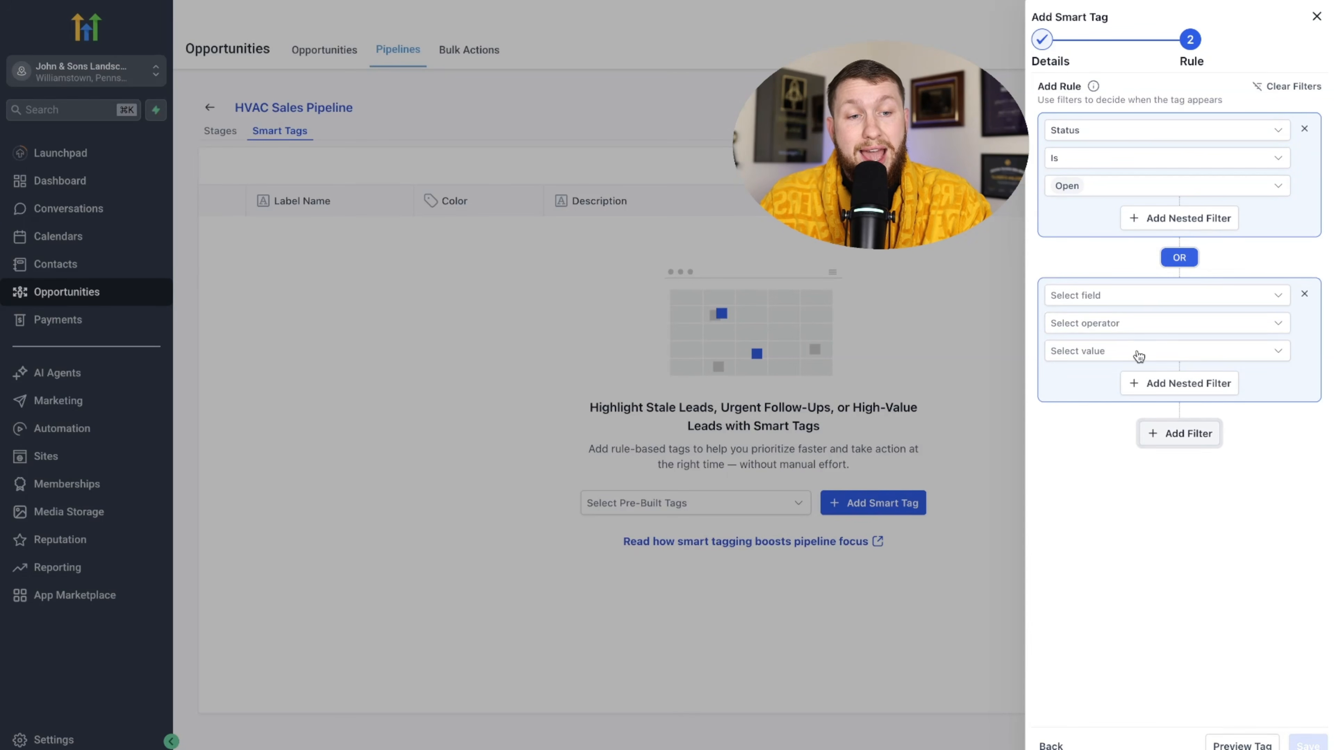
left_click(1081, 295)
left_click(1095, 344)
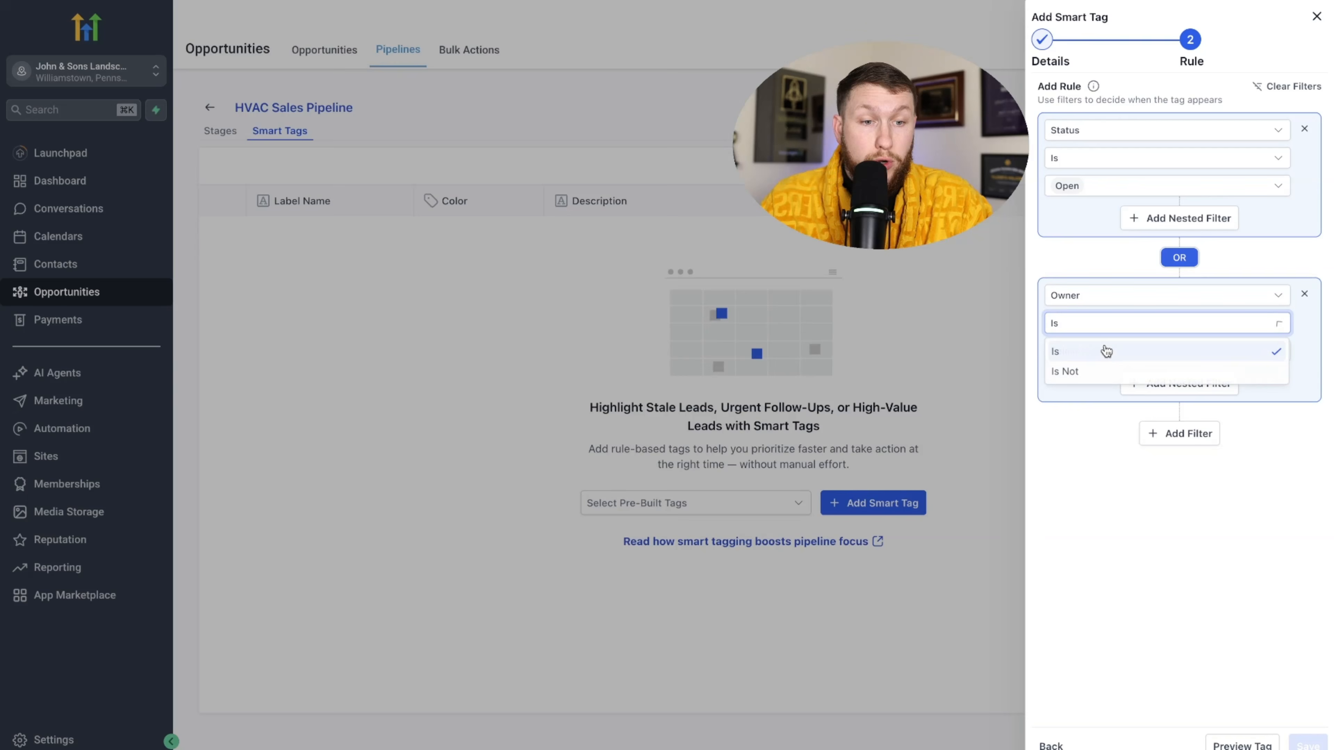
left_click(1098, 348)
left_click(1092, 351)
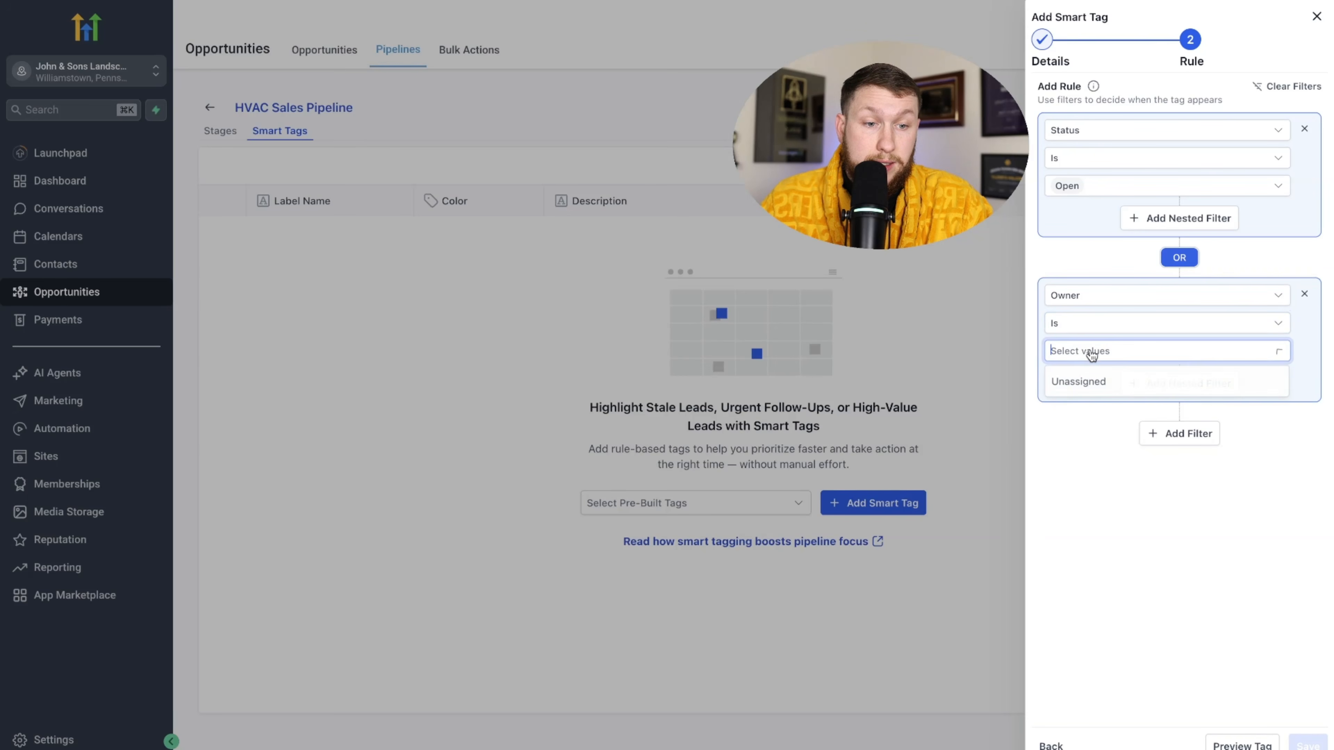
left_click(1076, 308)
scroll(1108, 420, "down", 1)
left_click(1107, 410)
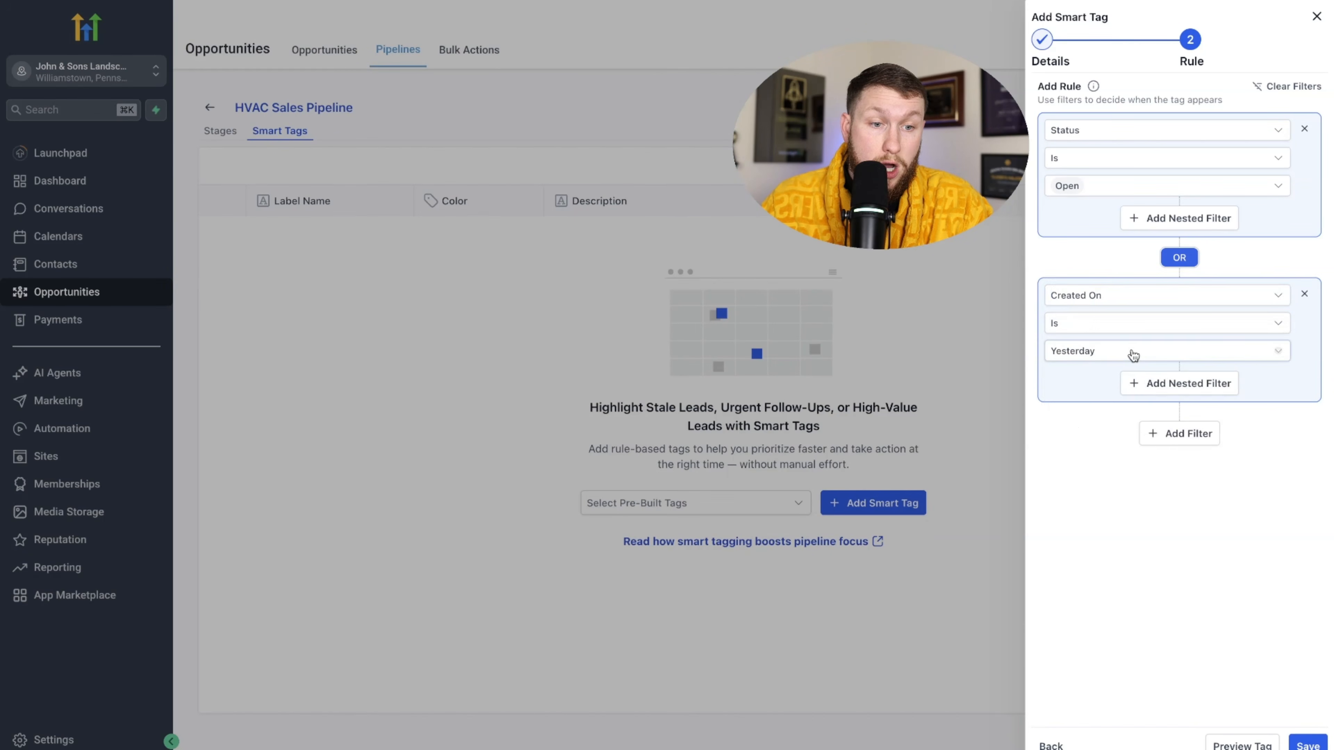
left_click(1132, 351)
left_click(1115, 409)
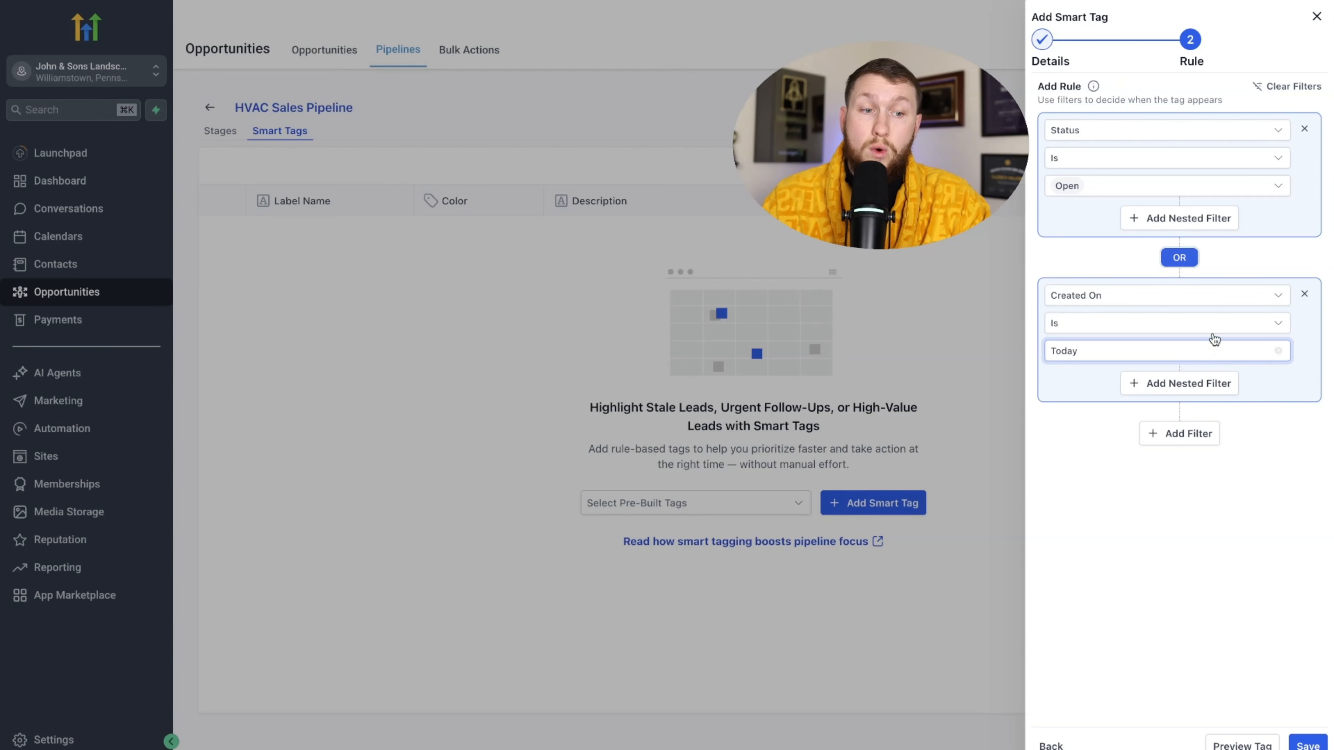
left_click(1304, 295)
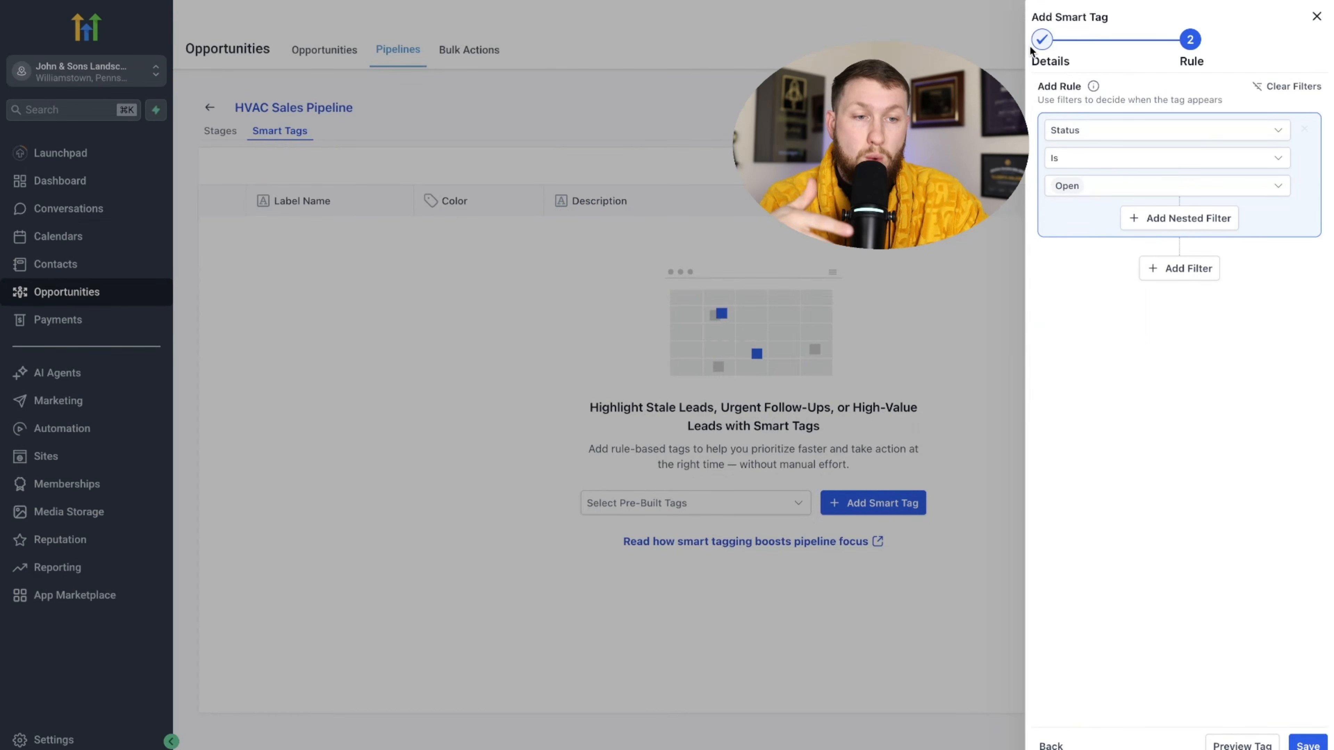
Save the New hot Lead smart tag and preview its card, details and applied rule.
left_click(1310, 744)
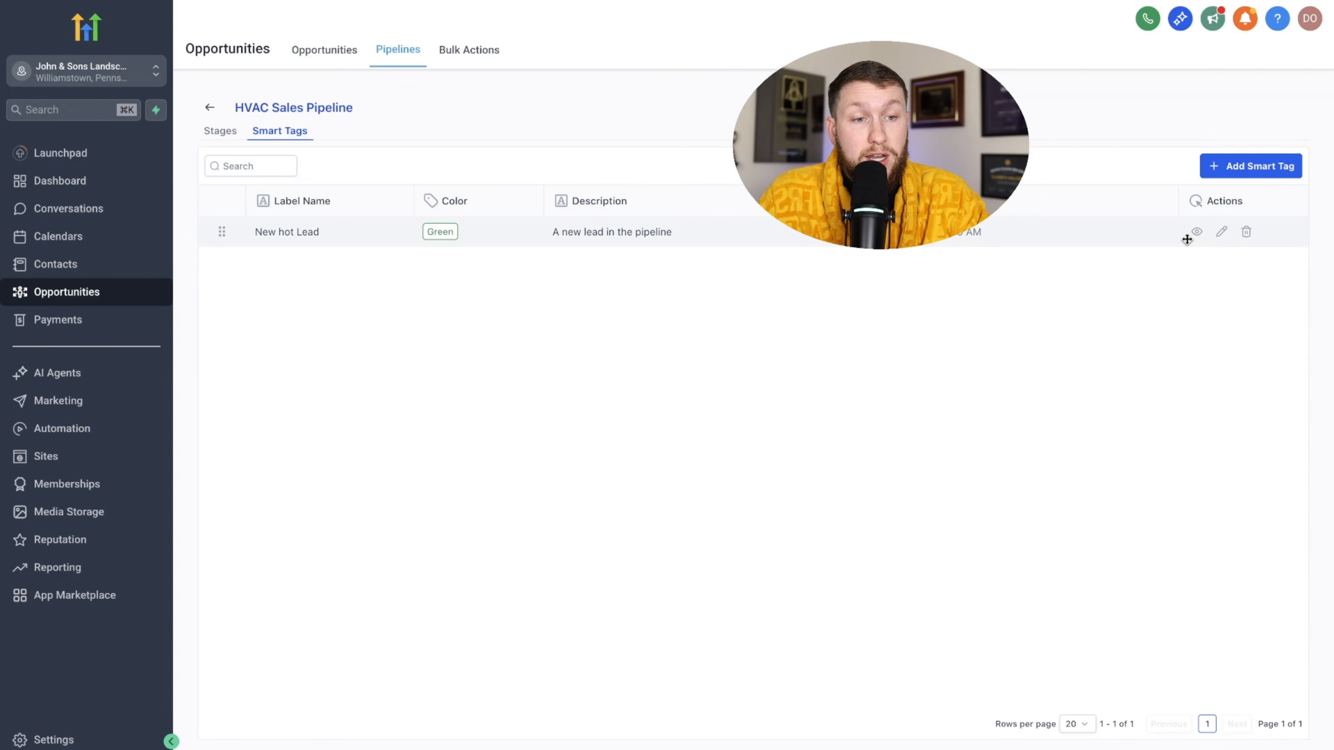
left_click(1196, 233)
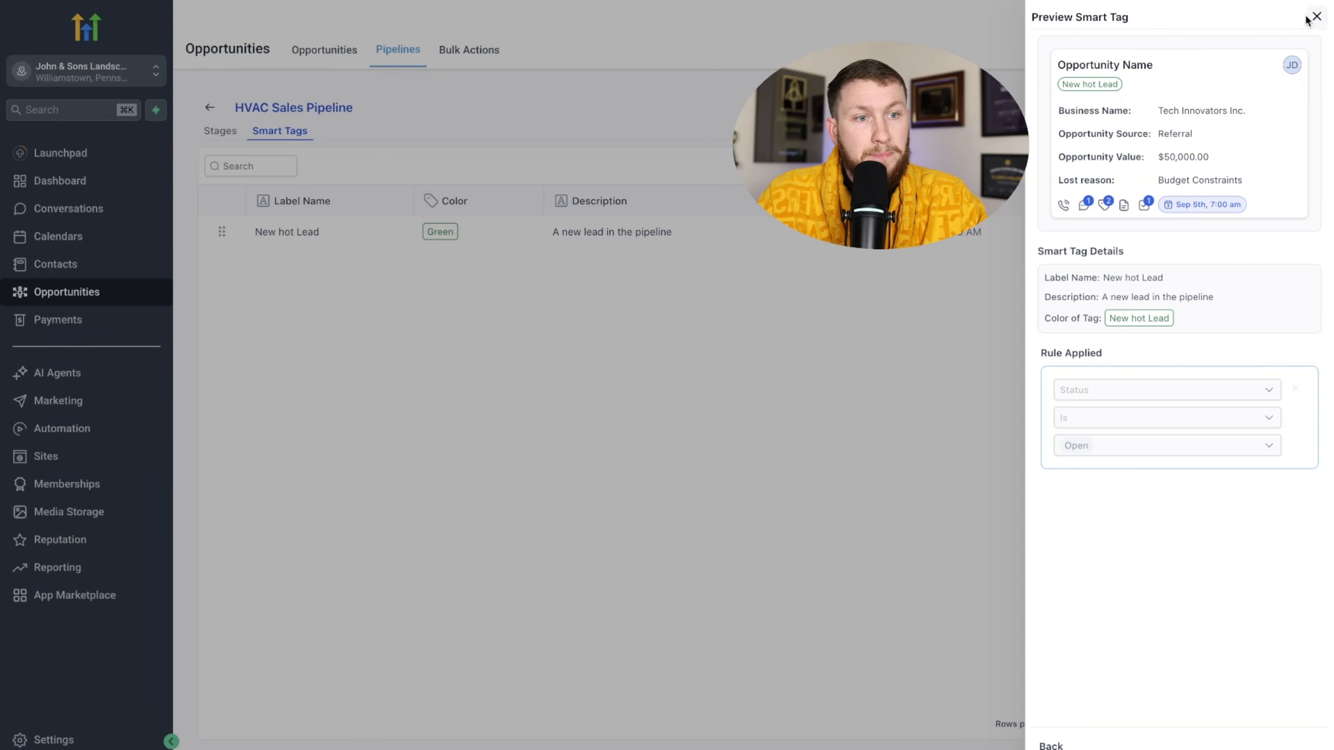
left_click(1313, 20)
left_click(1218, 231)
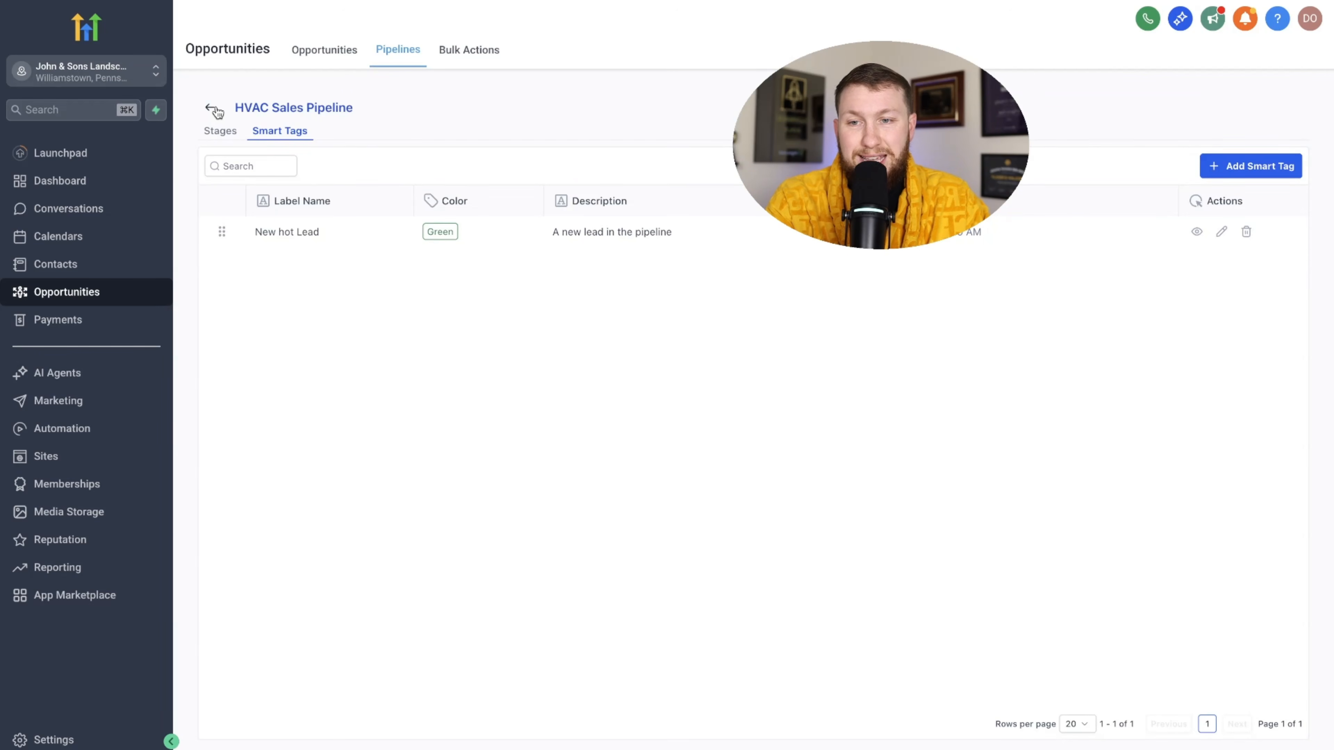
Return to the pipelines list and view the HVAC Sales Pipeline's permission levels for sharing with all users.
left_click(215, 110)
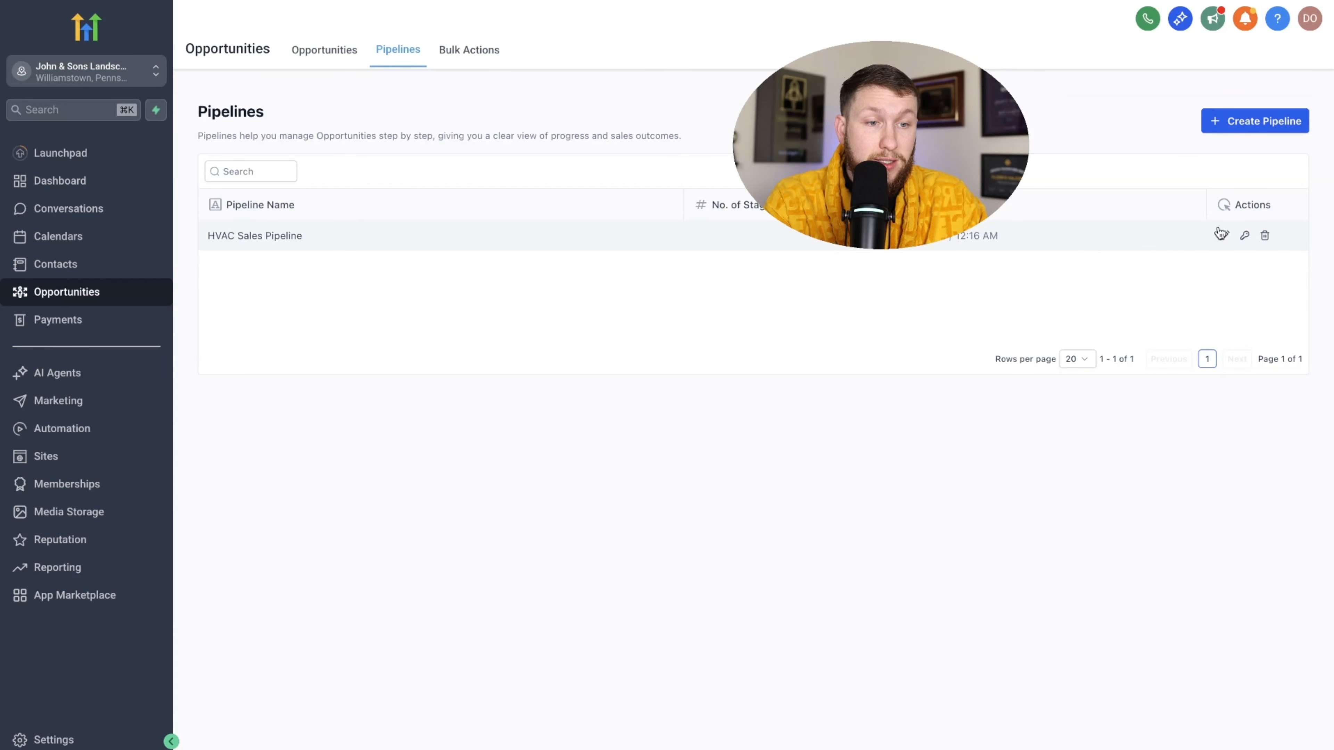
left_click(1243, 237)
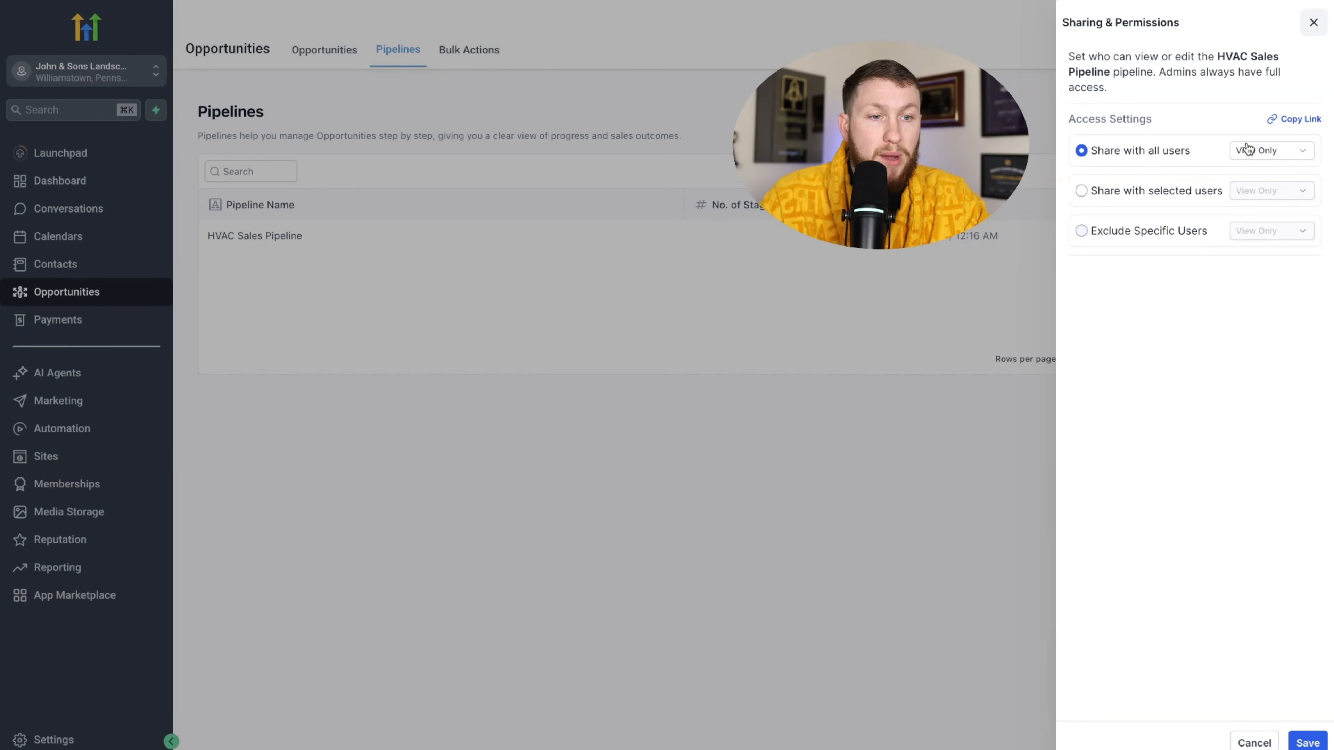
left_click(1265, 150)
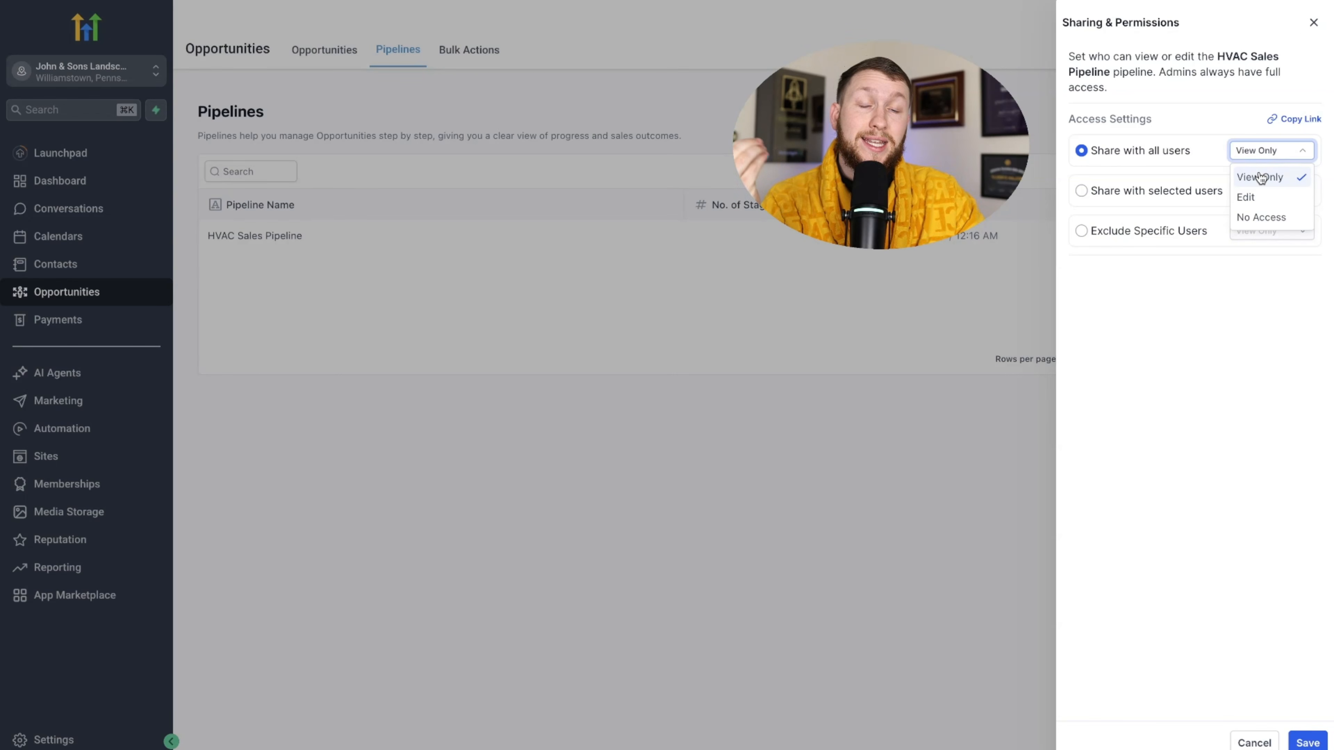
left_click(1223, 298)
Examine the sharing options for selected users and for excluding specific users, and close the permissions without saving.
left_click(1184, 191)
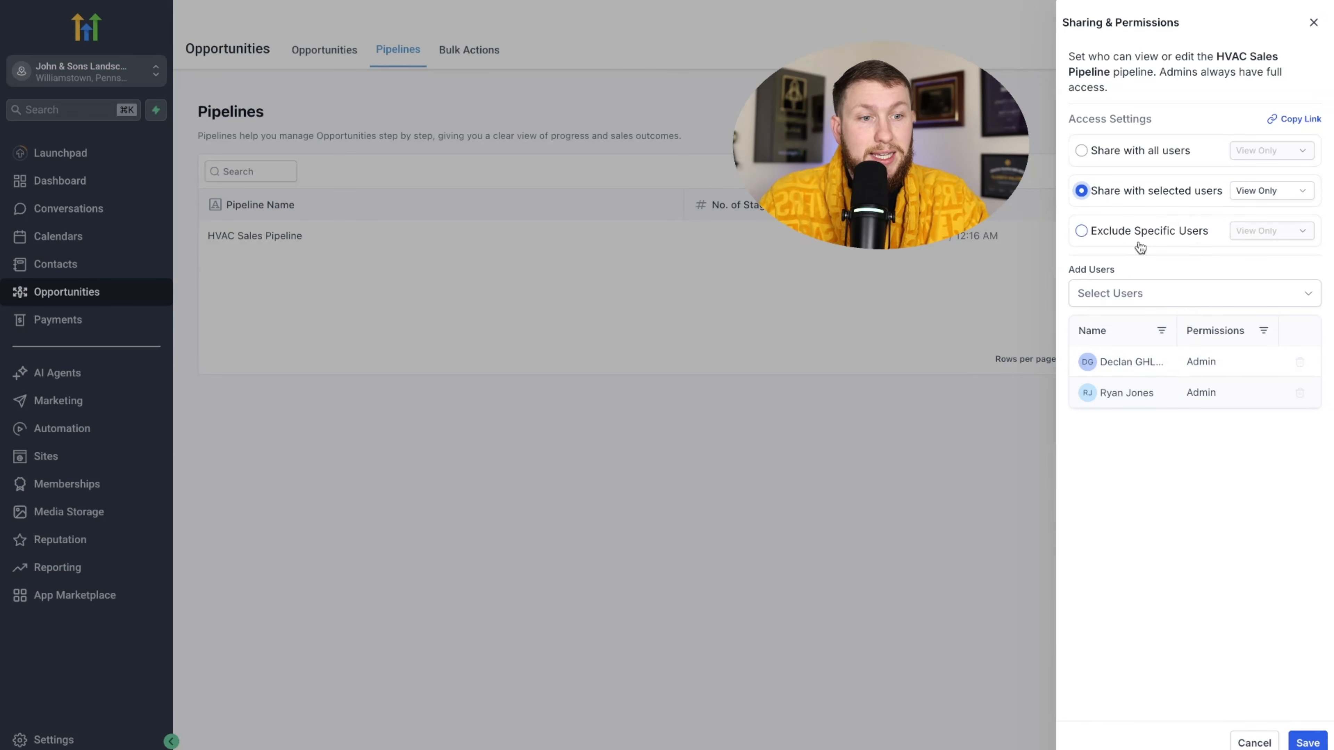
left_click(1118, 234)
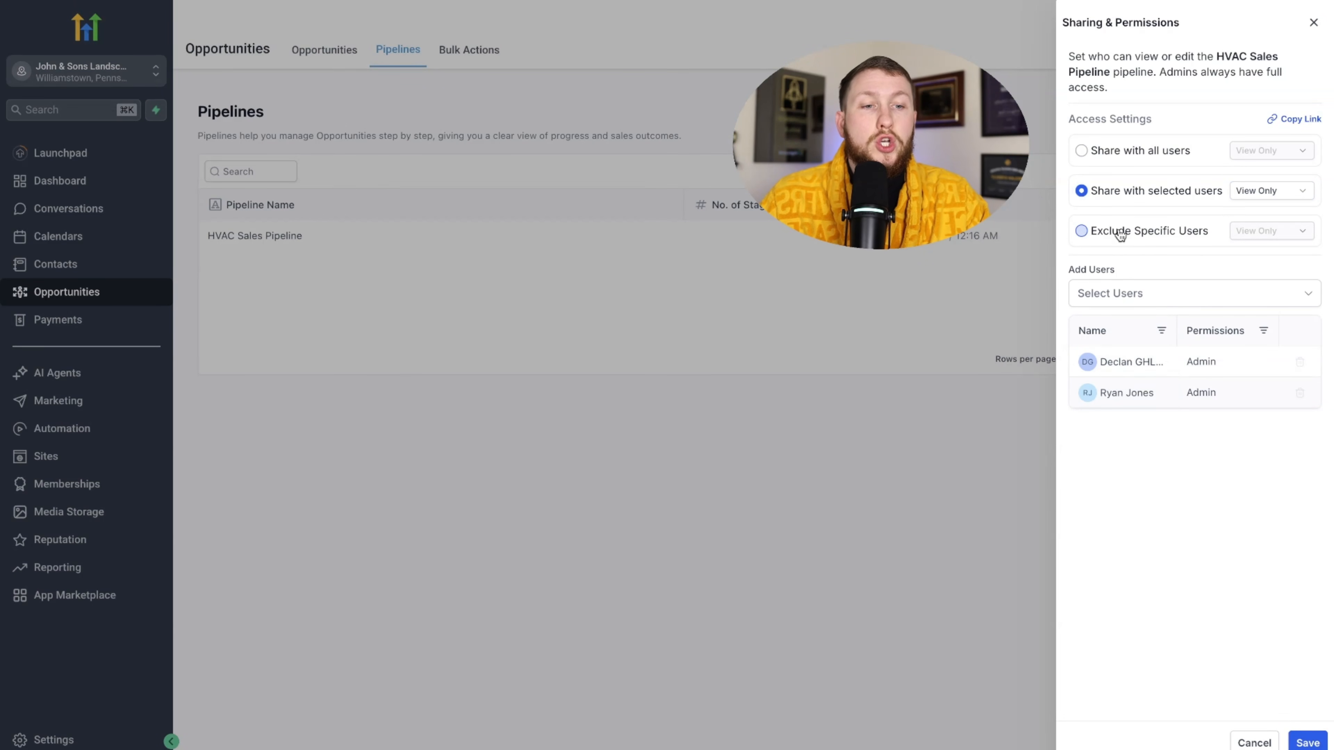
left_click(1135, 295)
left_click(1172, 251)
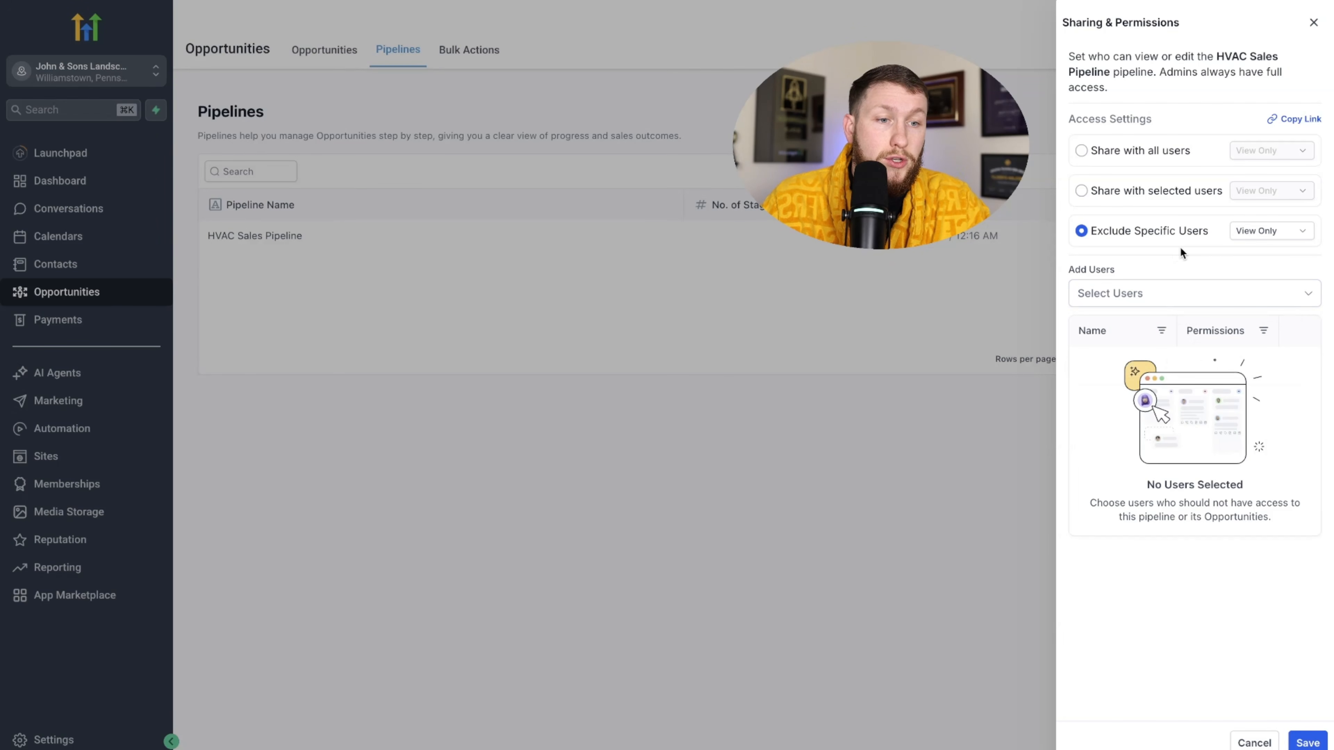
left_click(1265, 231)
left_click(1099, 259)
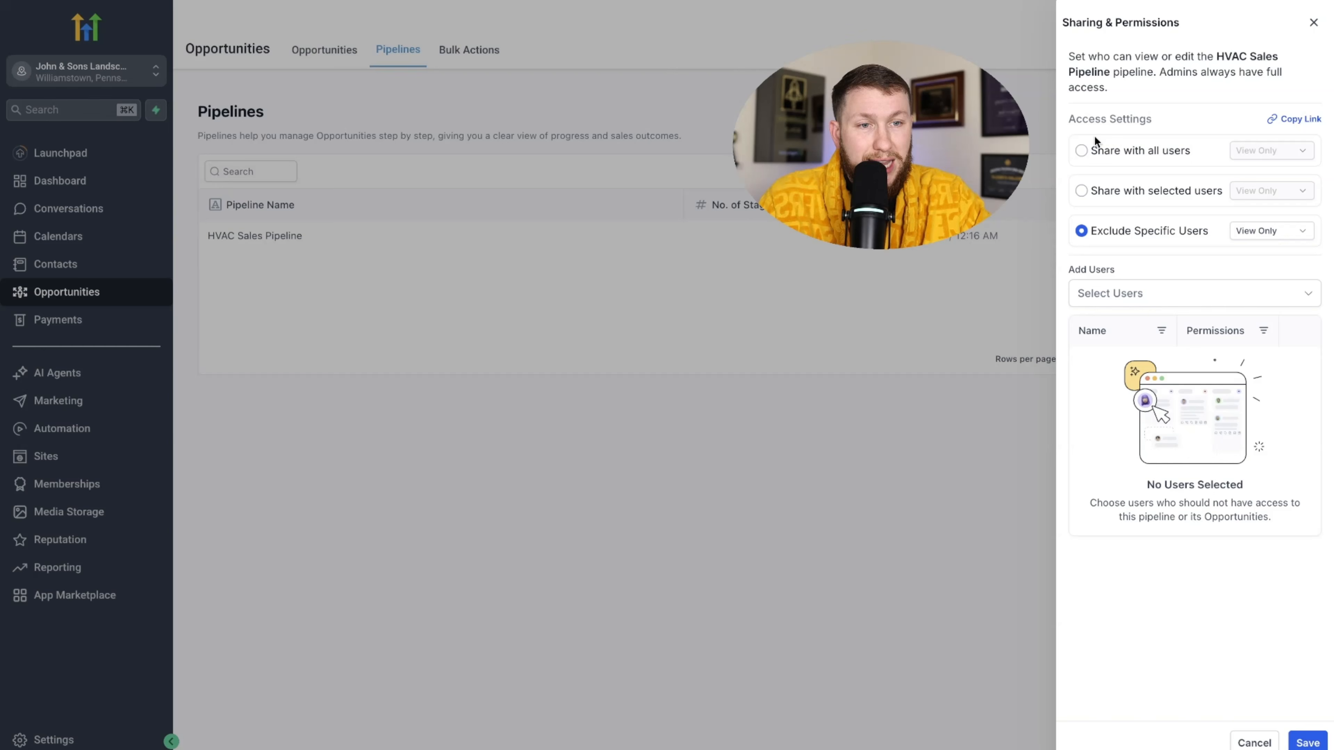
left_click(1312, 23)
left_click(794, 420)
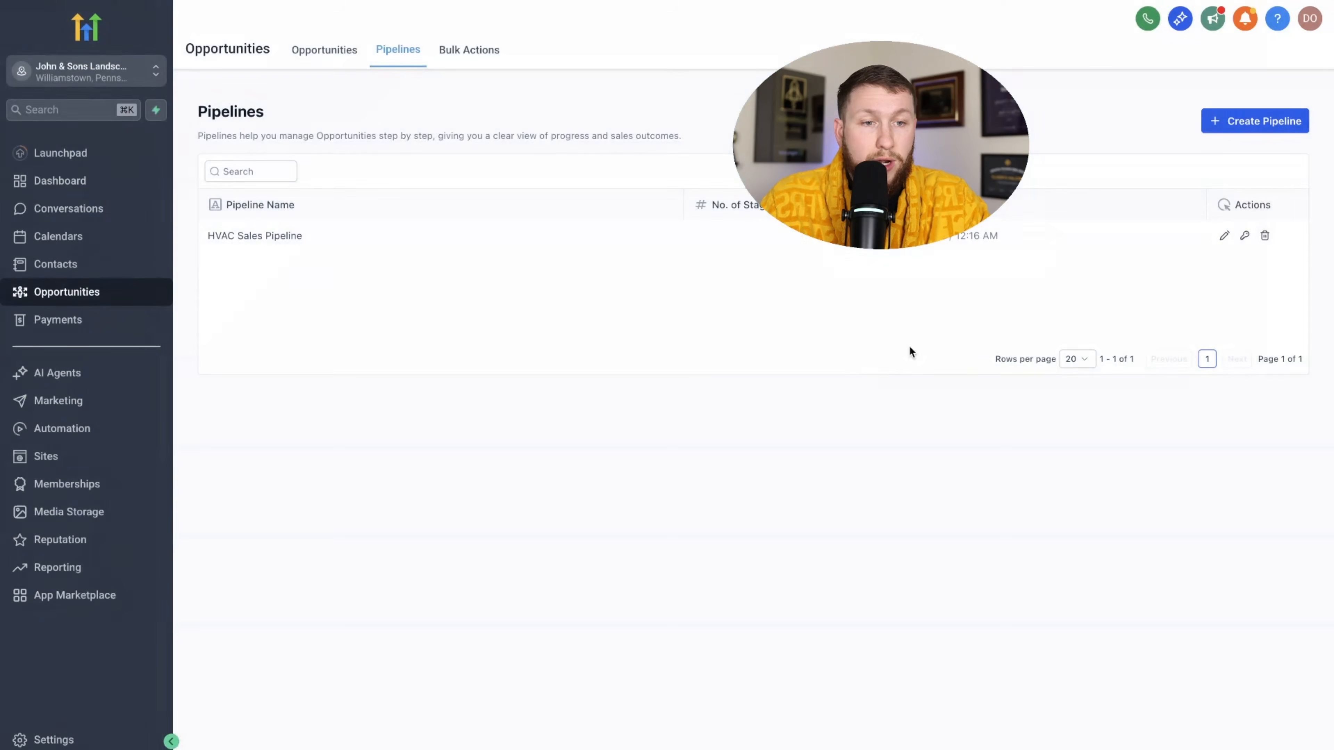
left_click(1265, 237)
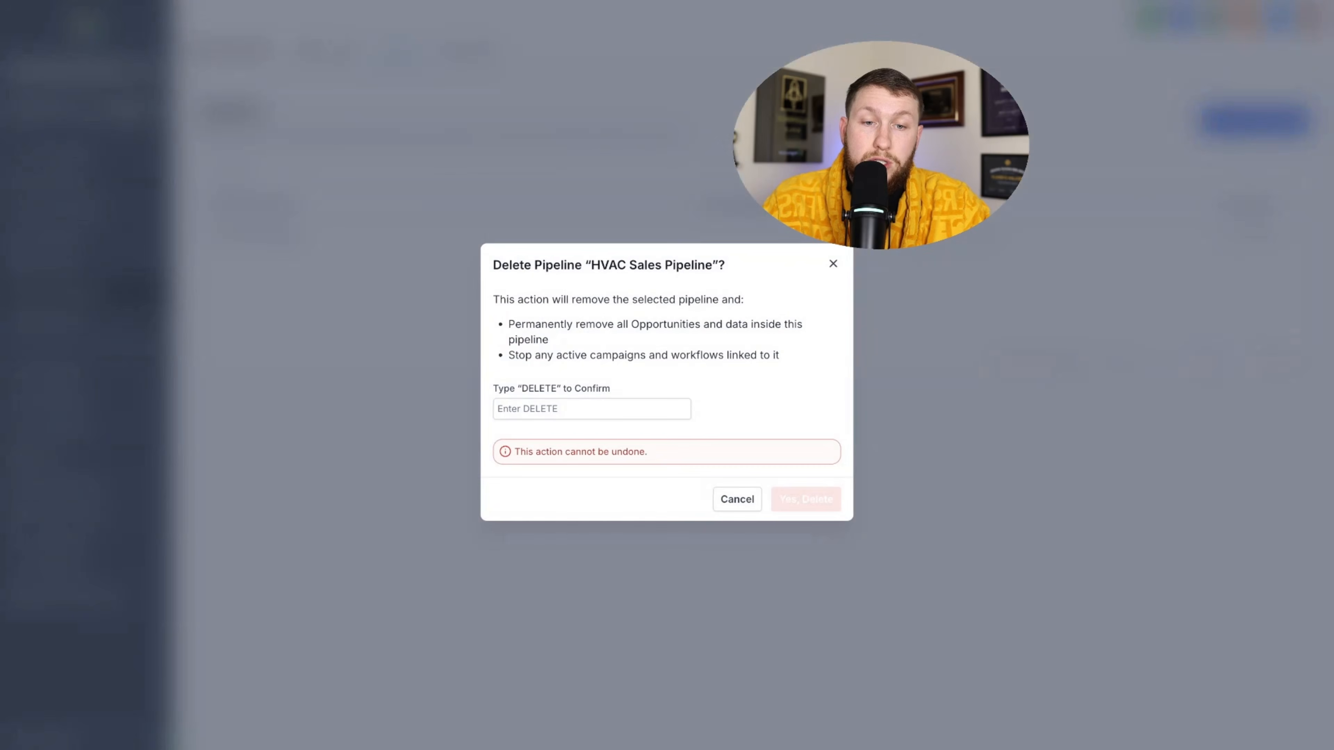
left_click(530, 408)
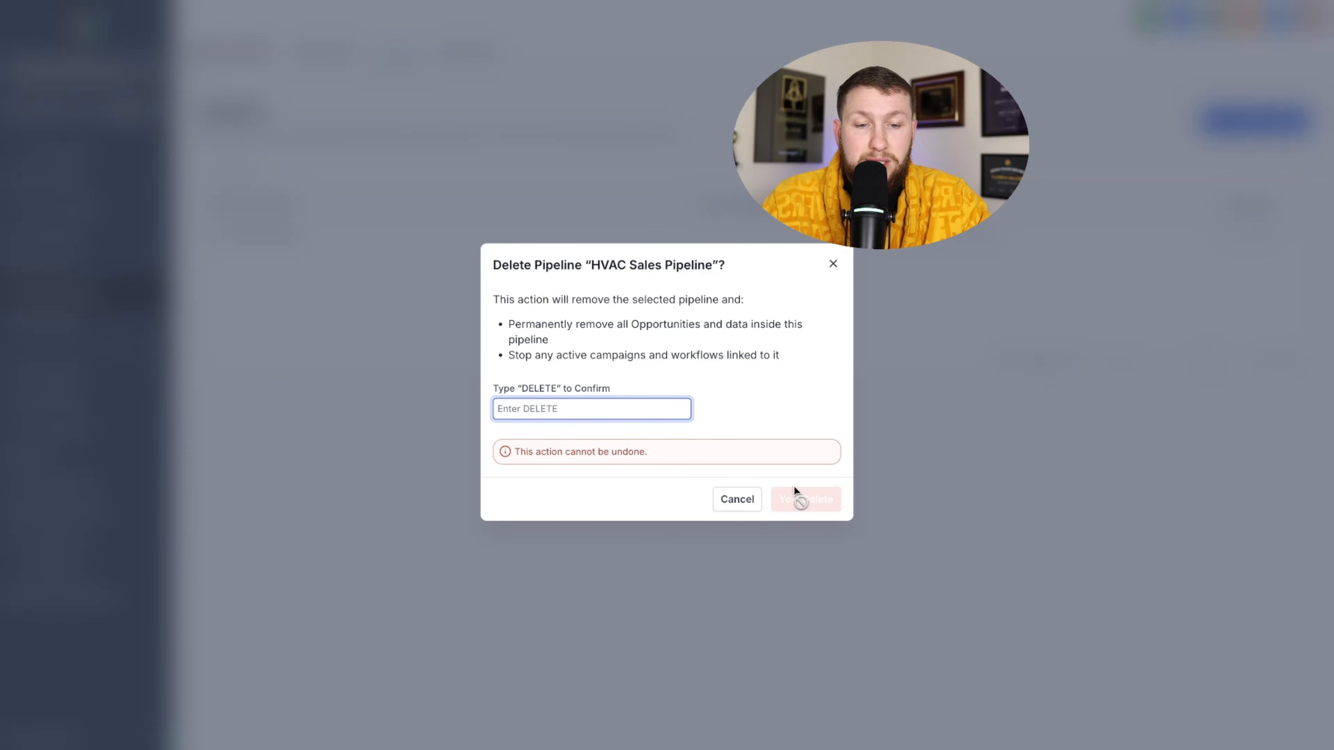
left_click(832, 263)
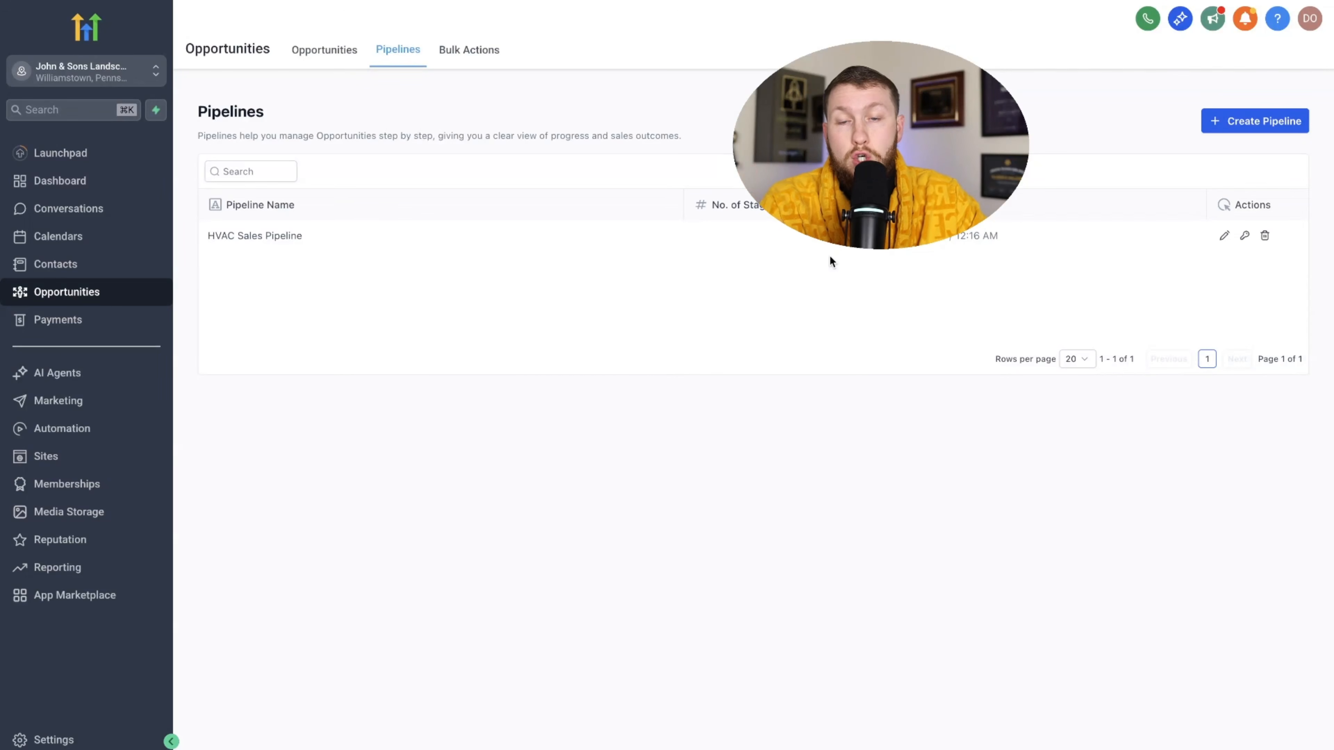
View the HVAC Sales Pipeline's opportunities board and check which pipelines can be selected there.
left_click(325, 48)
left_click(325, 96)
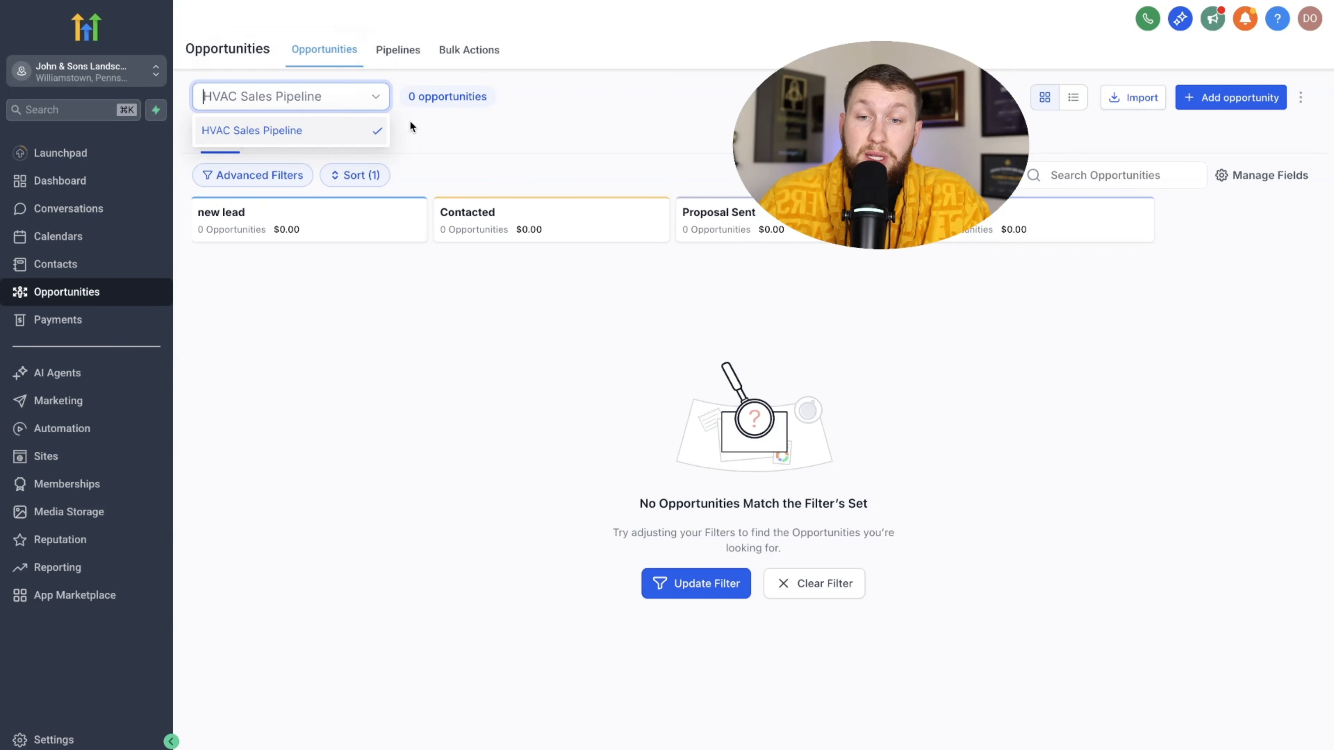
left_click(443, 143)
left_click(375, 97)
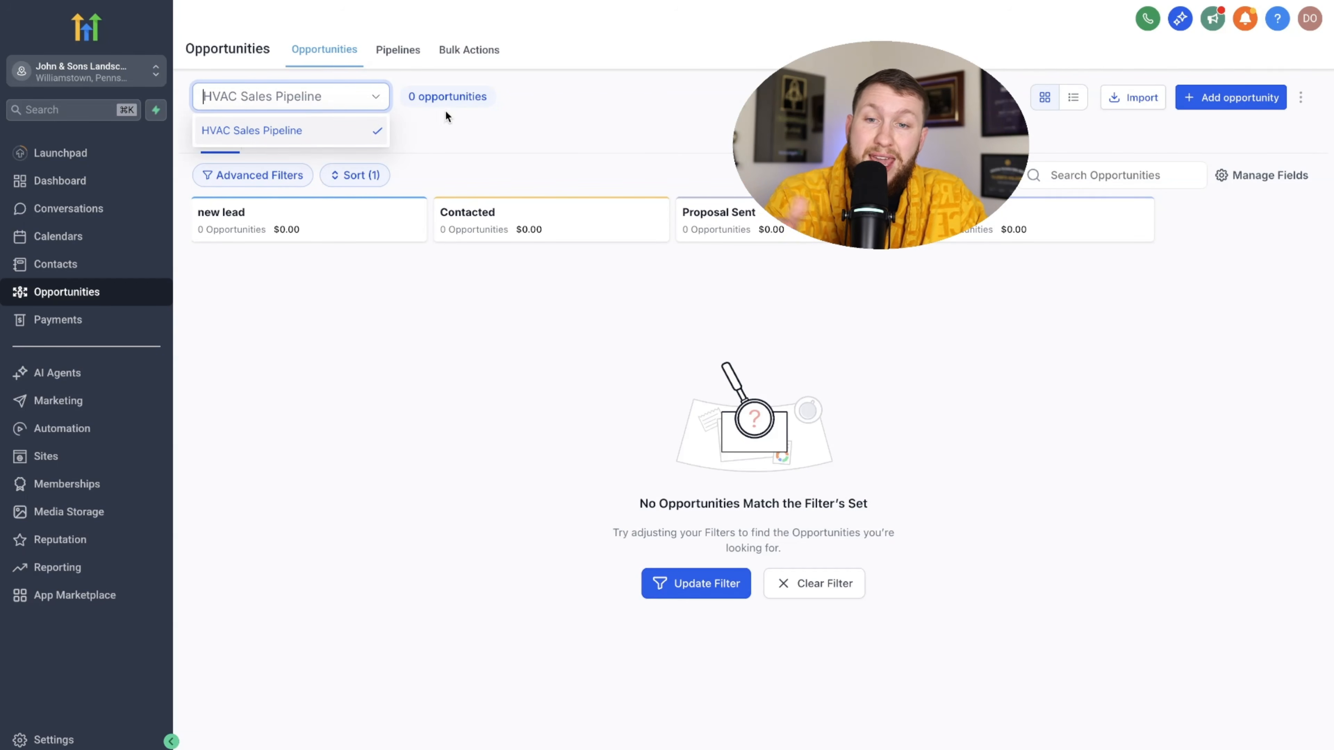
left_click(407, 125)
Create a second pipeline named Pipeline 2 with the default stages New Lead, Contacted, Proposal Sent and Closed.
left_click(397, 52)
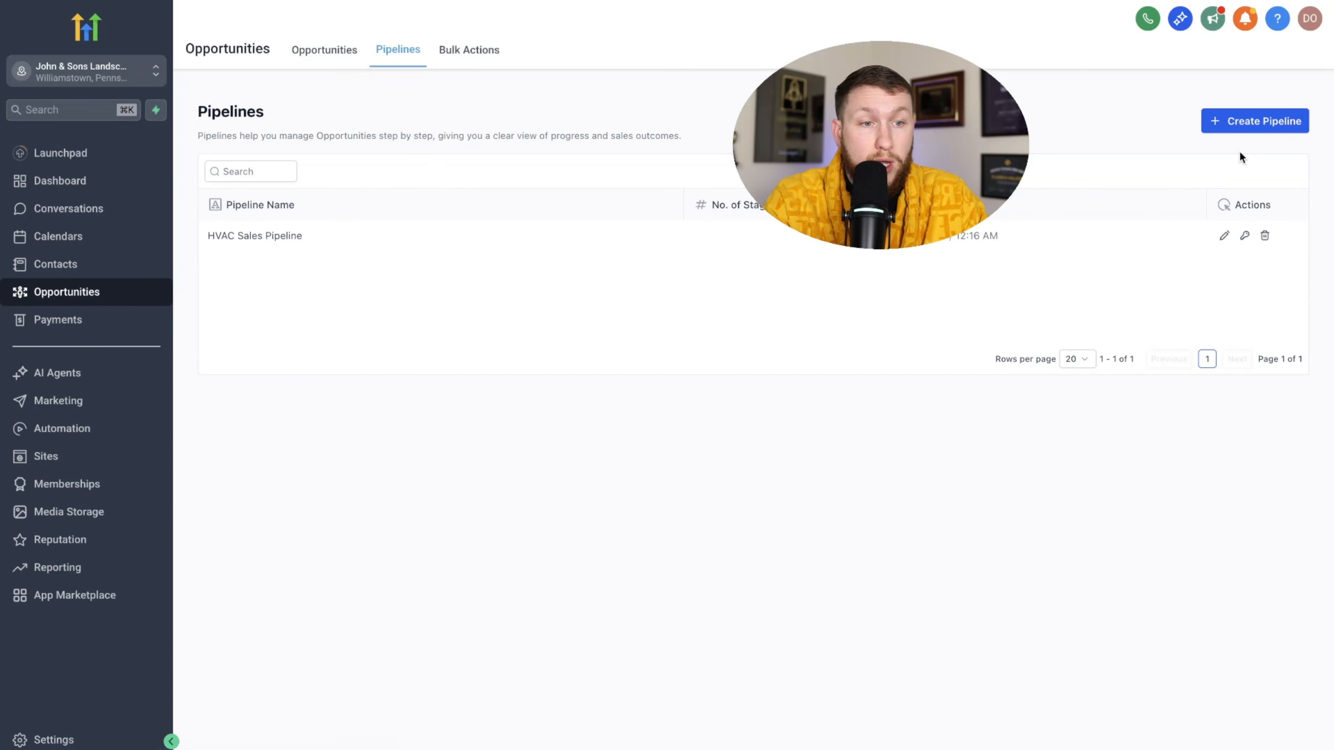
left_click(1245, 118)
type("Pip")
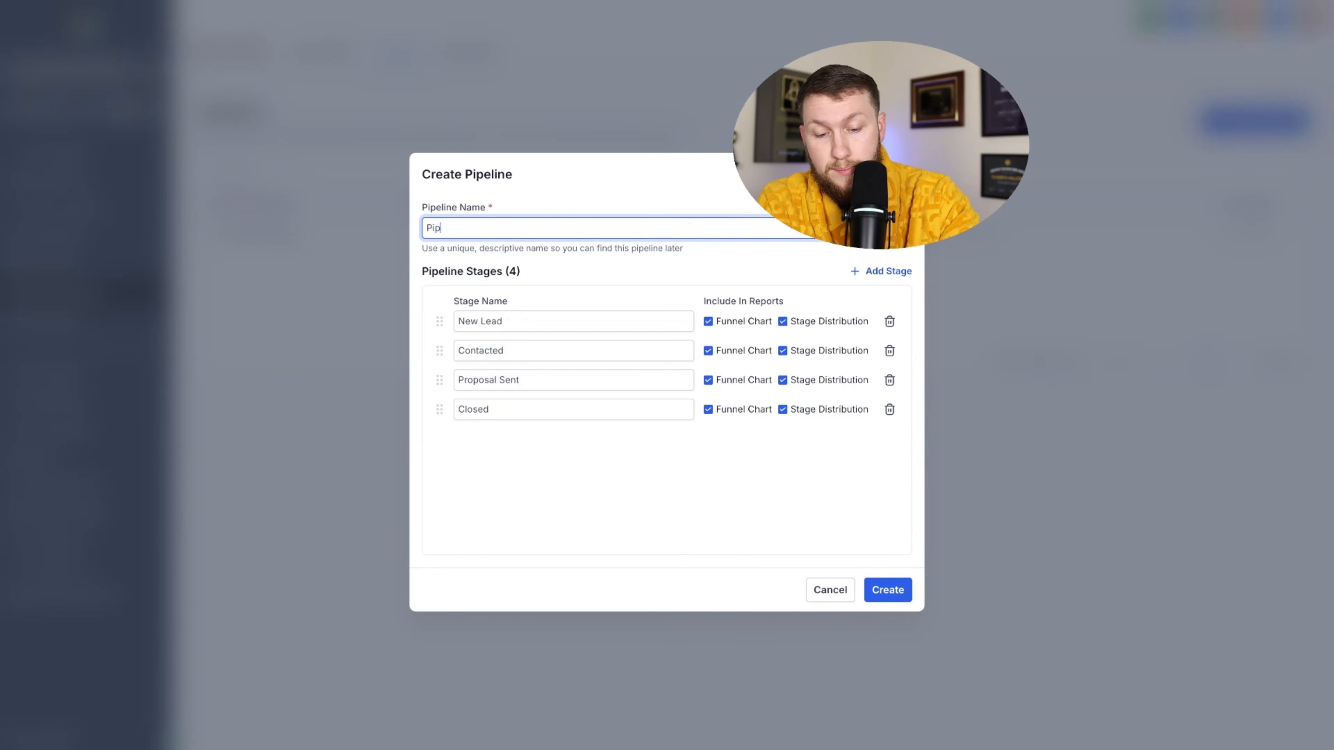
type("line 2")
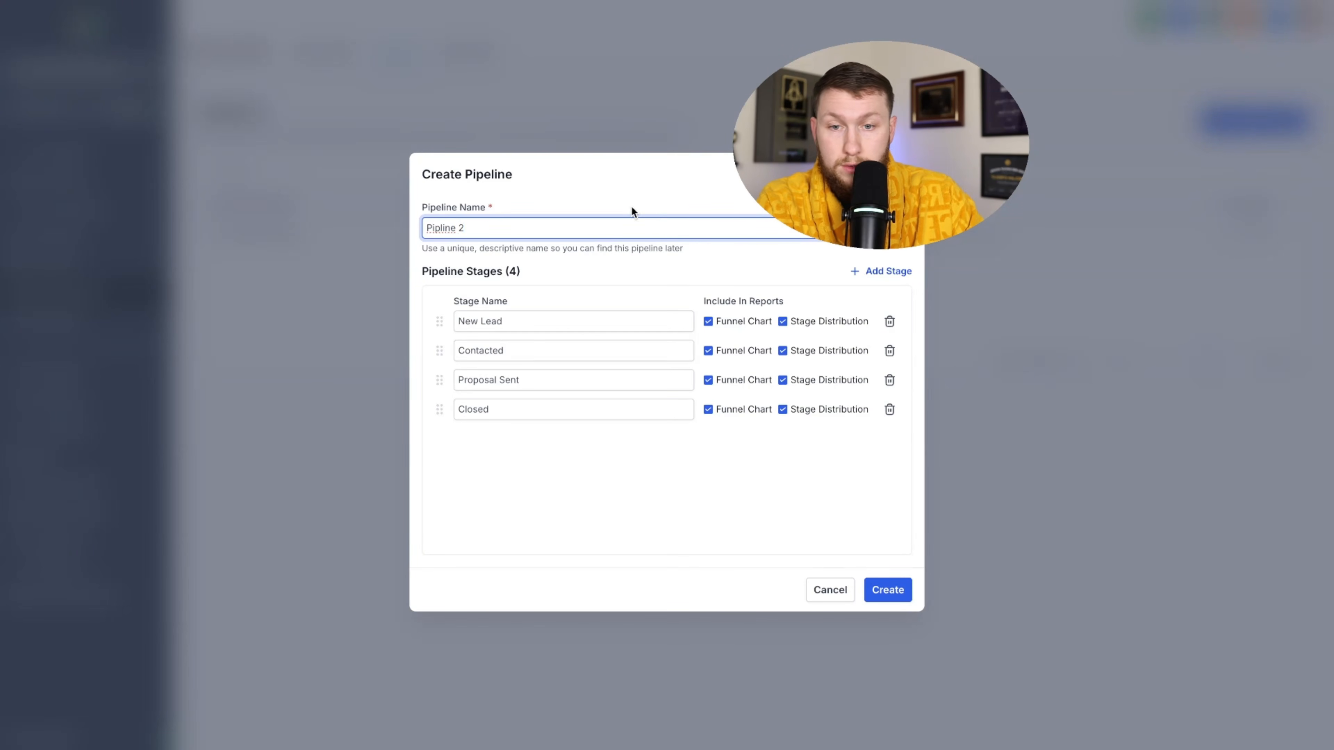
right_click(441, 231)
left_click(471, 257)
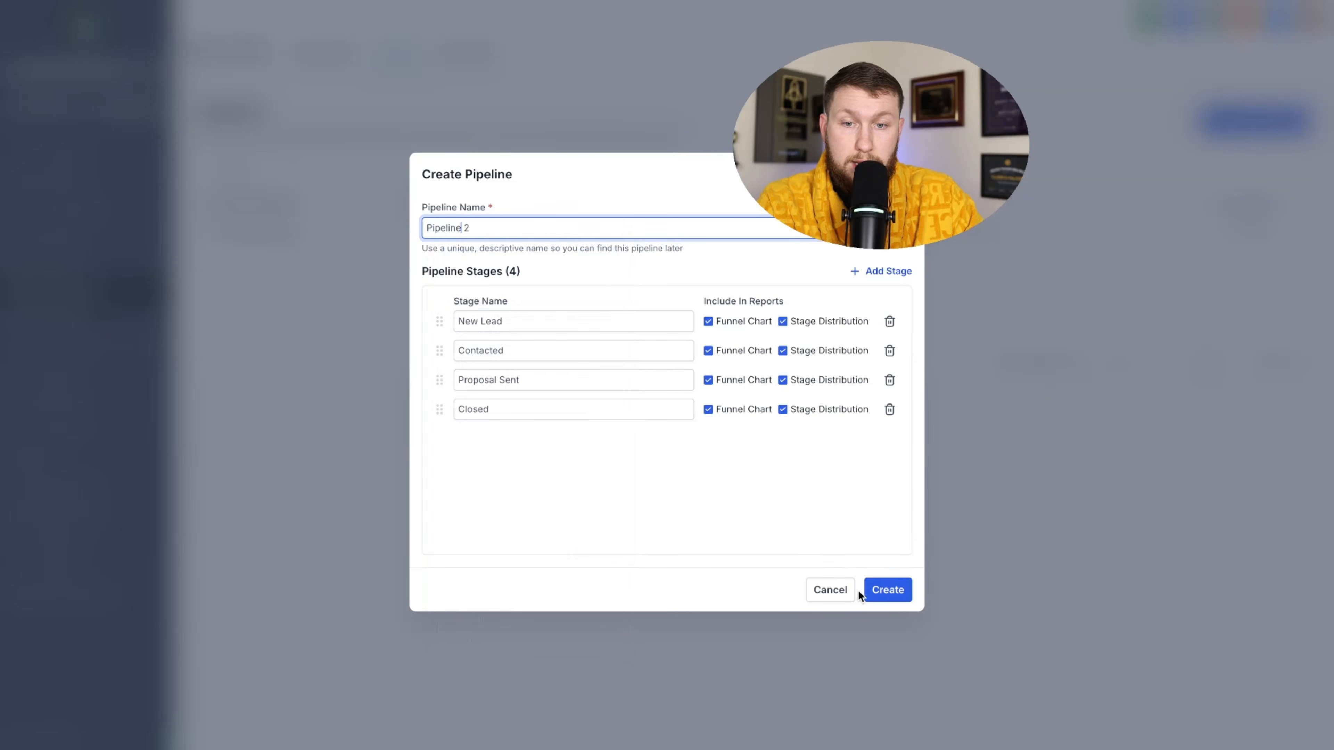
left_click(882, 590)
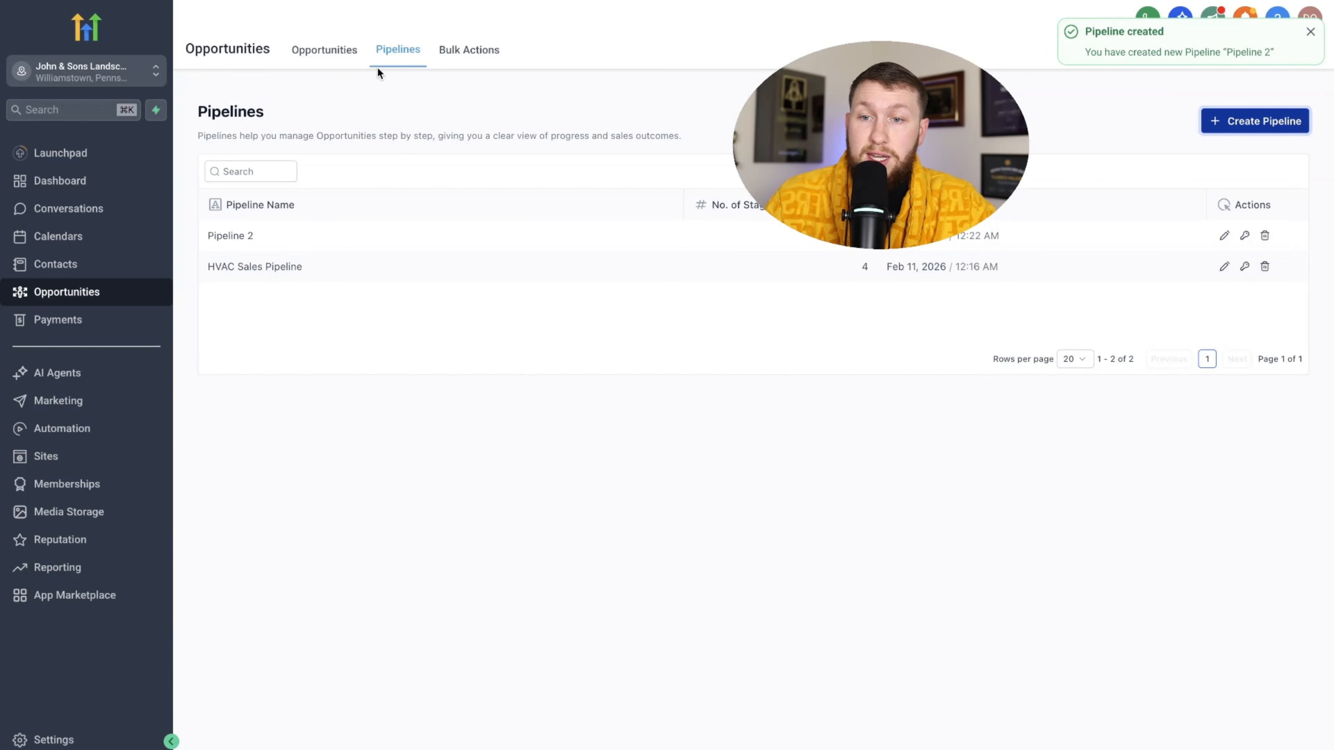
Switch the opportunities board back and forth between Pipeline 2 and HVAC Sales Pipeline, ending on HVAC Sales Pipeline.
left_click(345, 57)
left_click(332, 100)
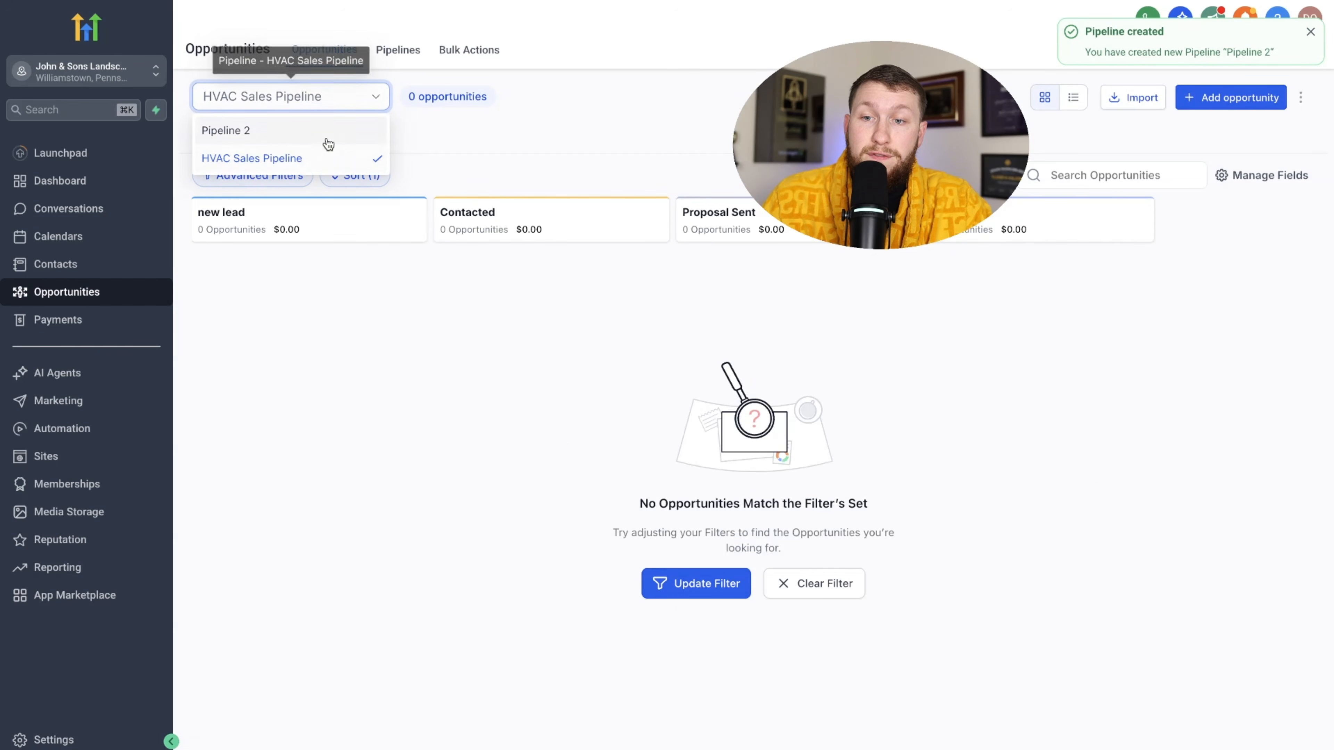
left_click(331, 134)
left_click(341, 100)
left_click(325, 158)
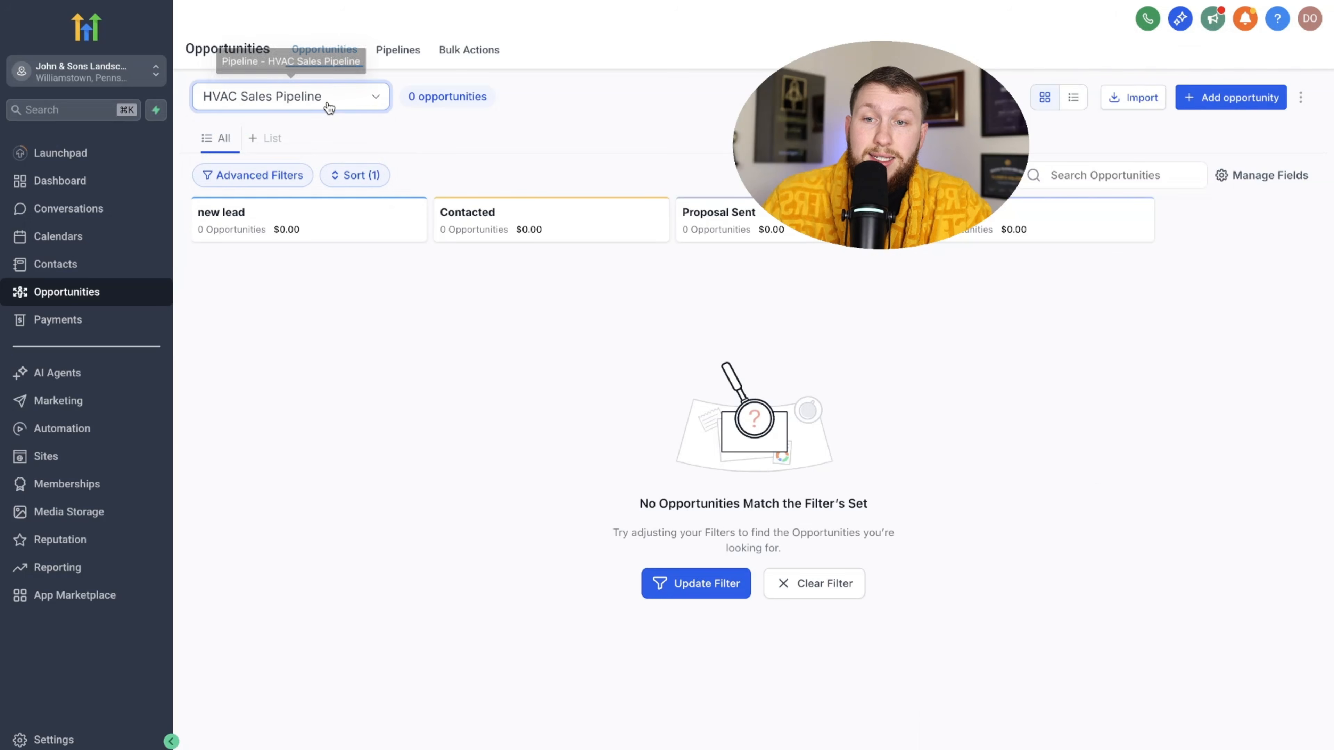
left_click(328, 100)
left_click(323, 131)
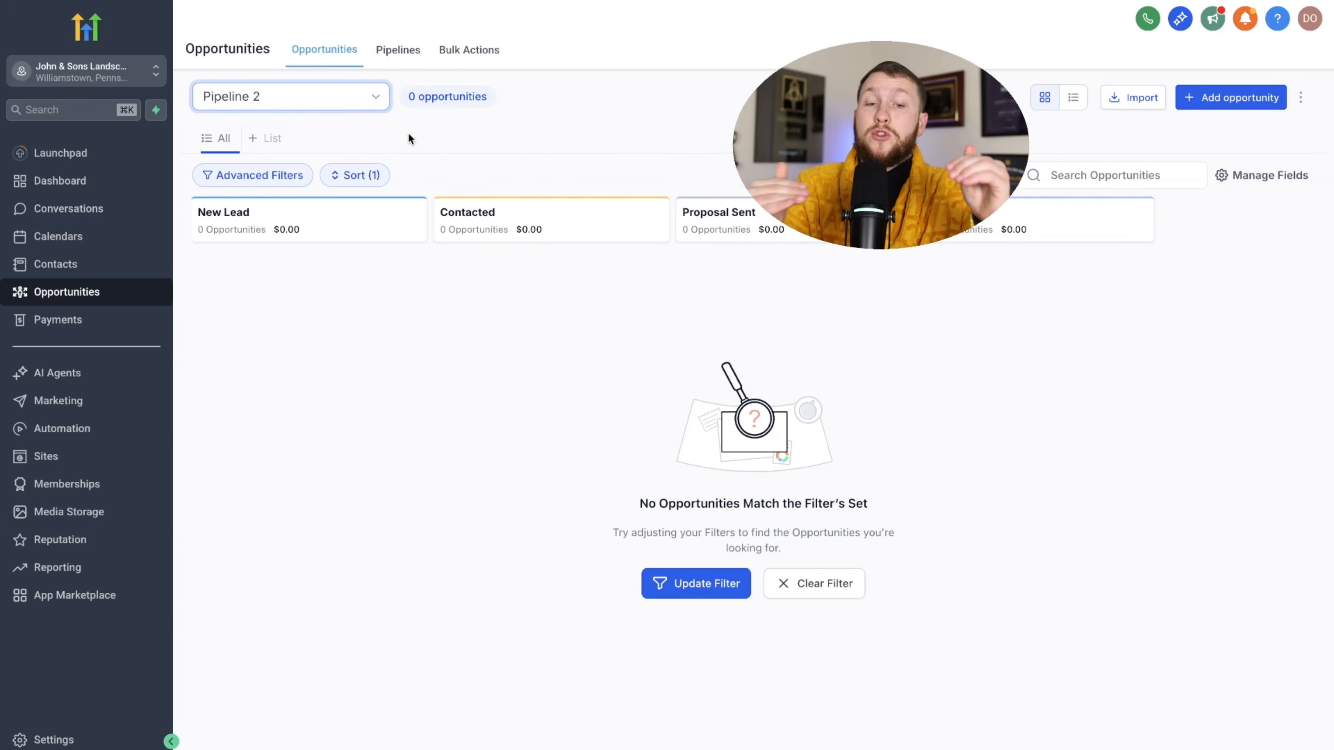
left_click(349, 104)
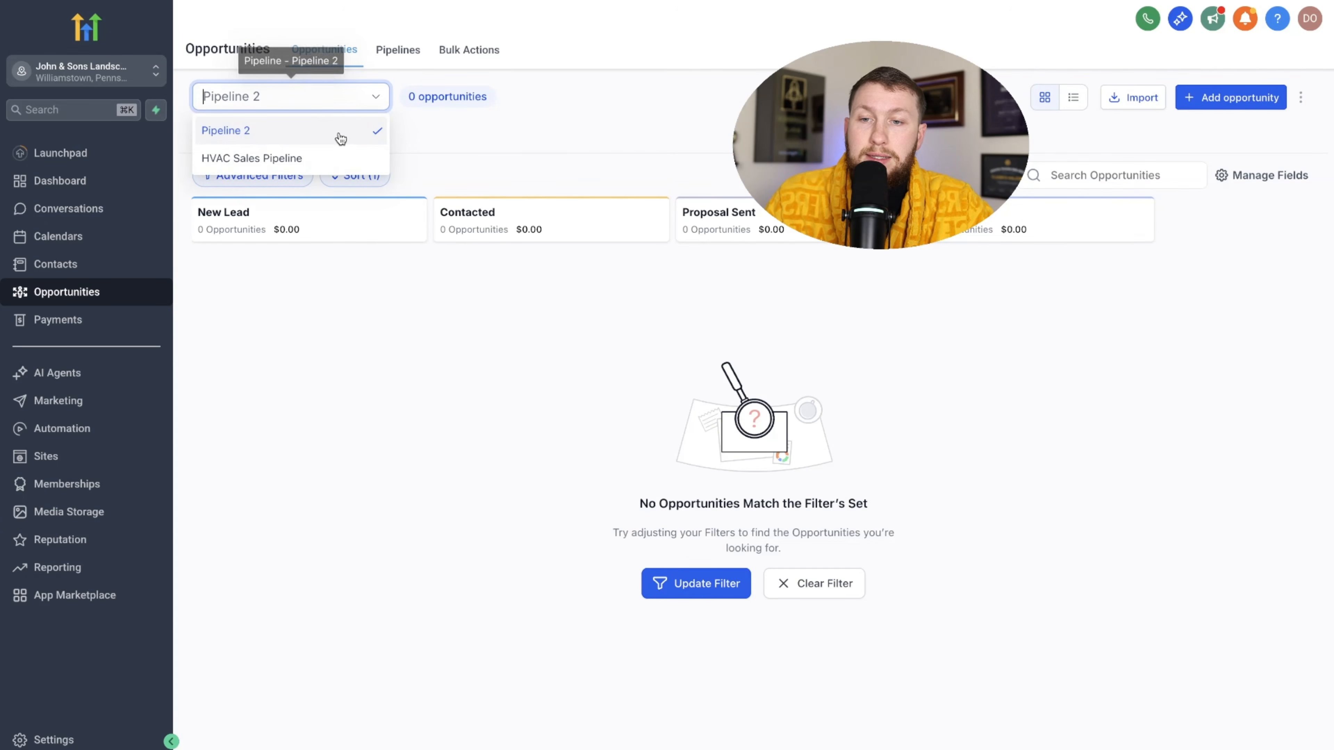
left_click(337, 156)
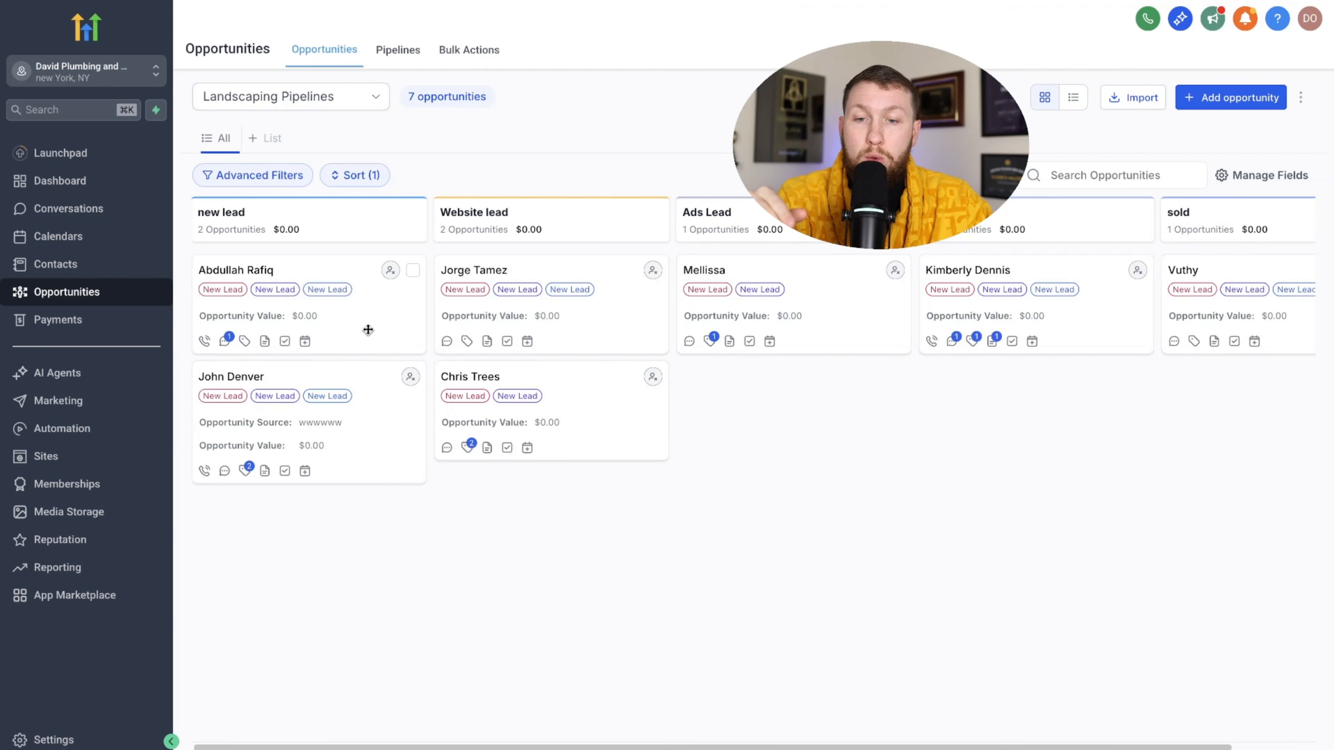
Move the first opportunity in the Landscaping Pipelines board from the new lead stage to the Website lead stage.
left_click_drag(369, 330, 593, 503)
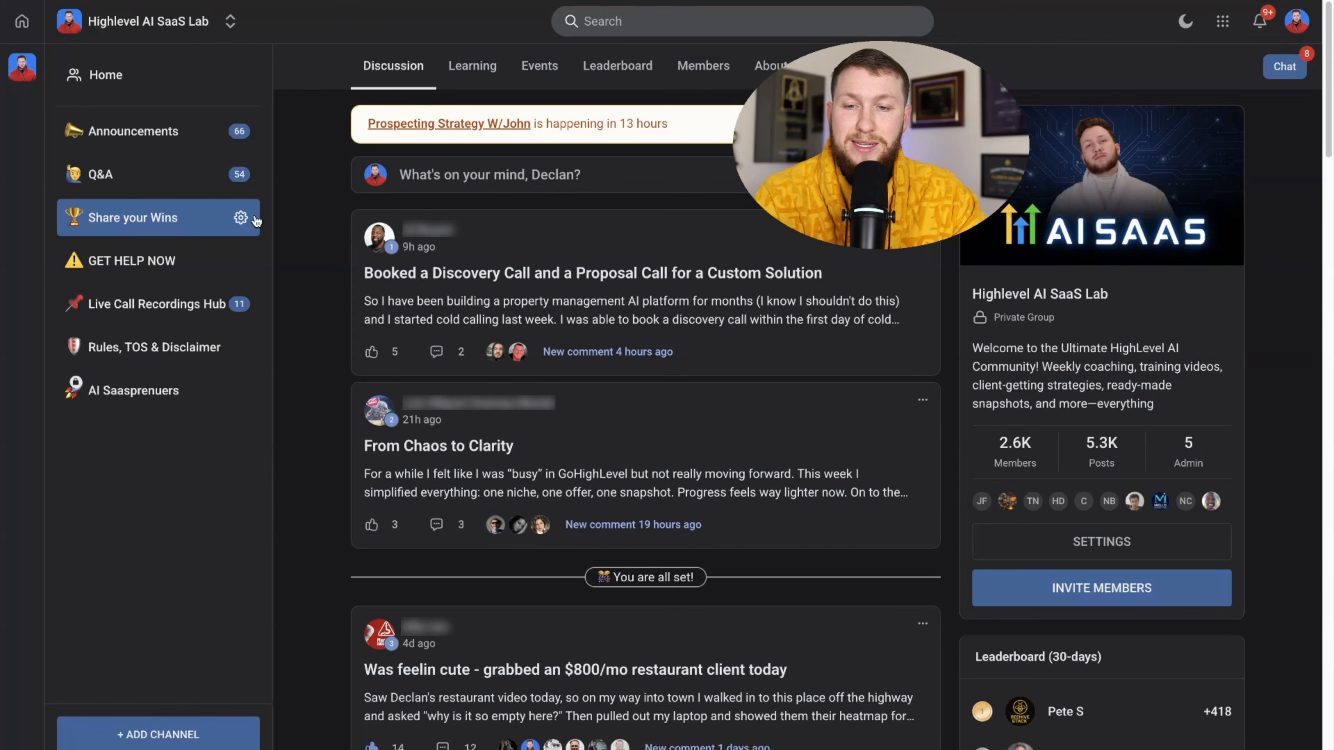
Browse the courses available in the Highlevel AI SaaS Lab community's learning area.
left_click(491, 72)
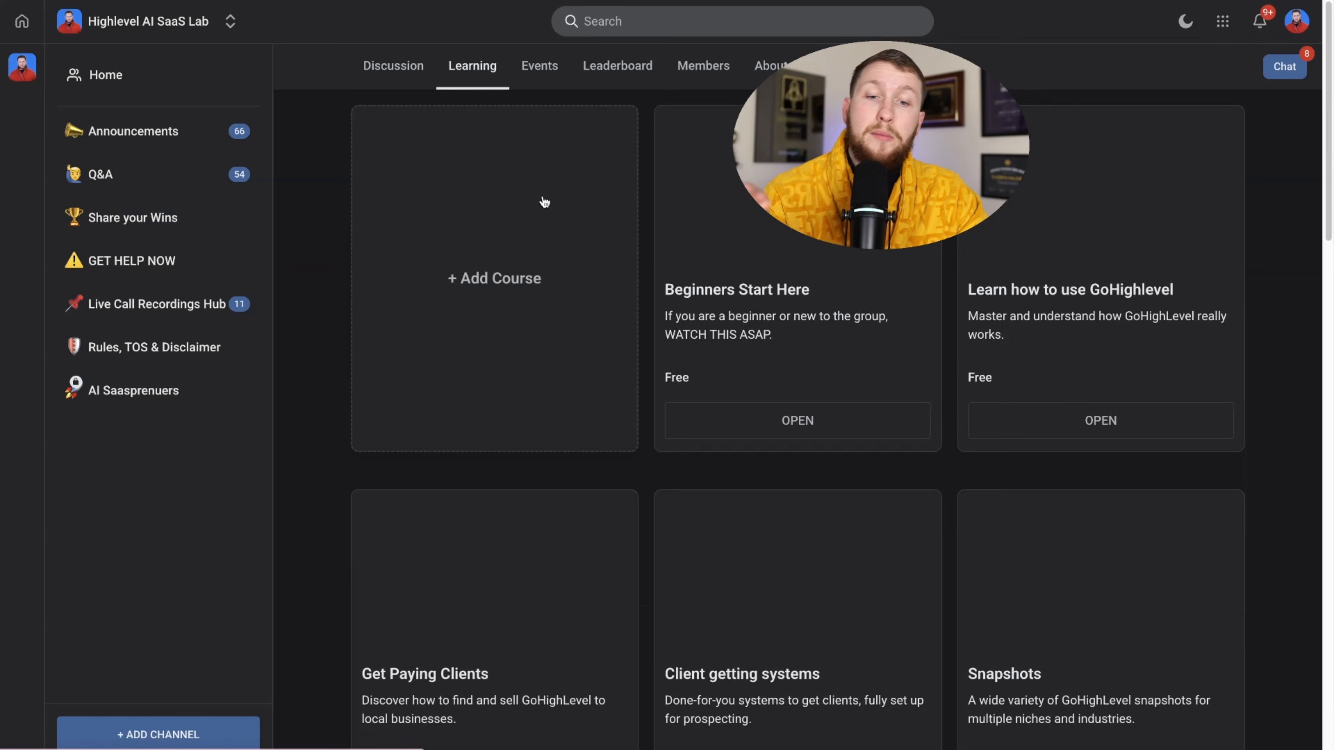
scroll(614, 407, "down", 3)
scroll(617, 408, "down", 10)
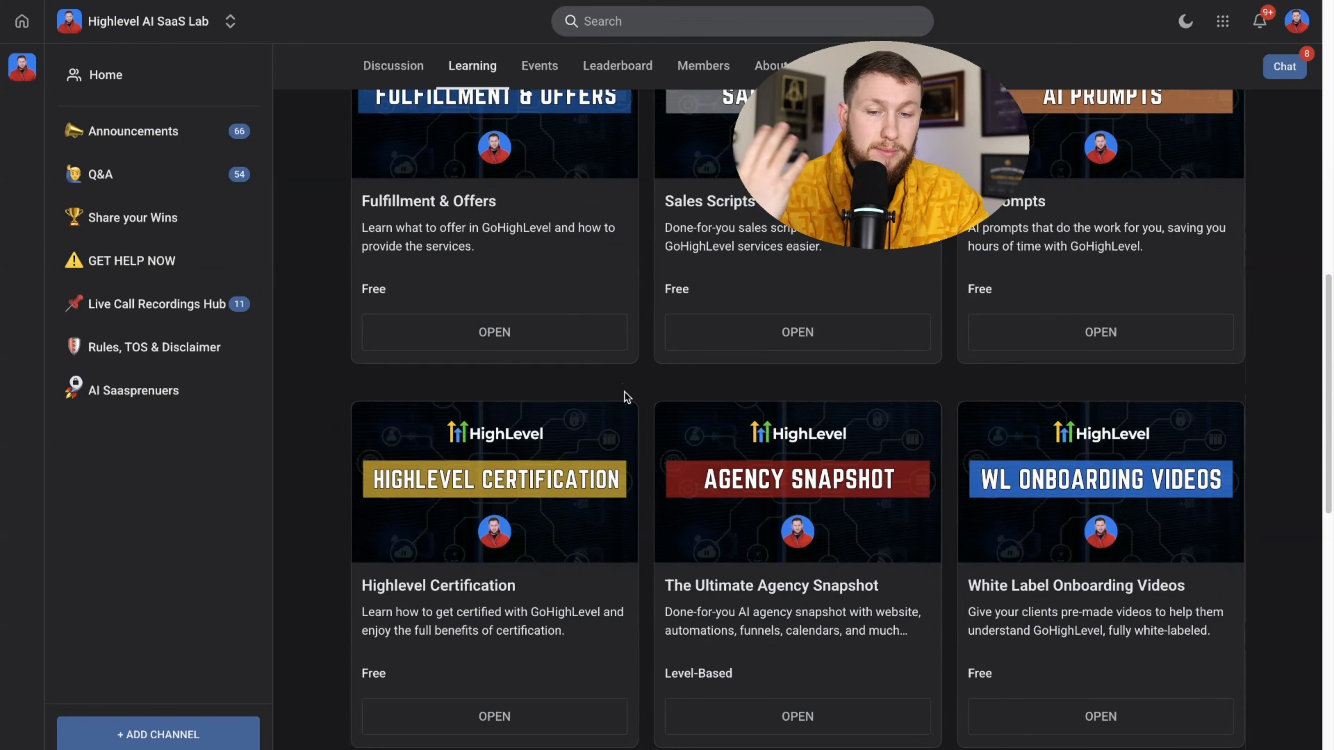
scroll(628, 394, "up", 16)
scroll(634, 402, "down", 20)
scroll(638, 404, "up", 20)
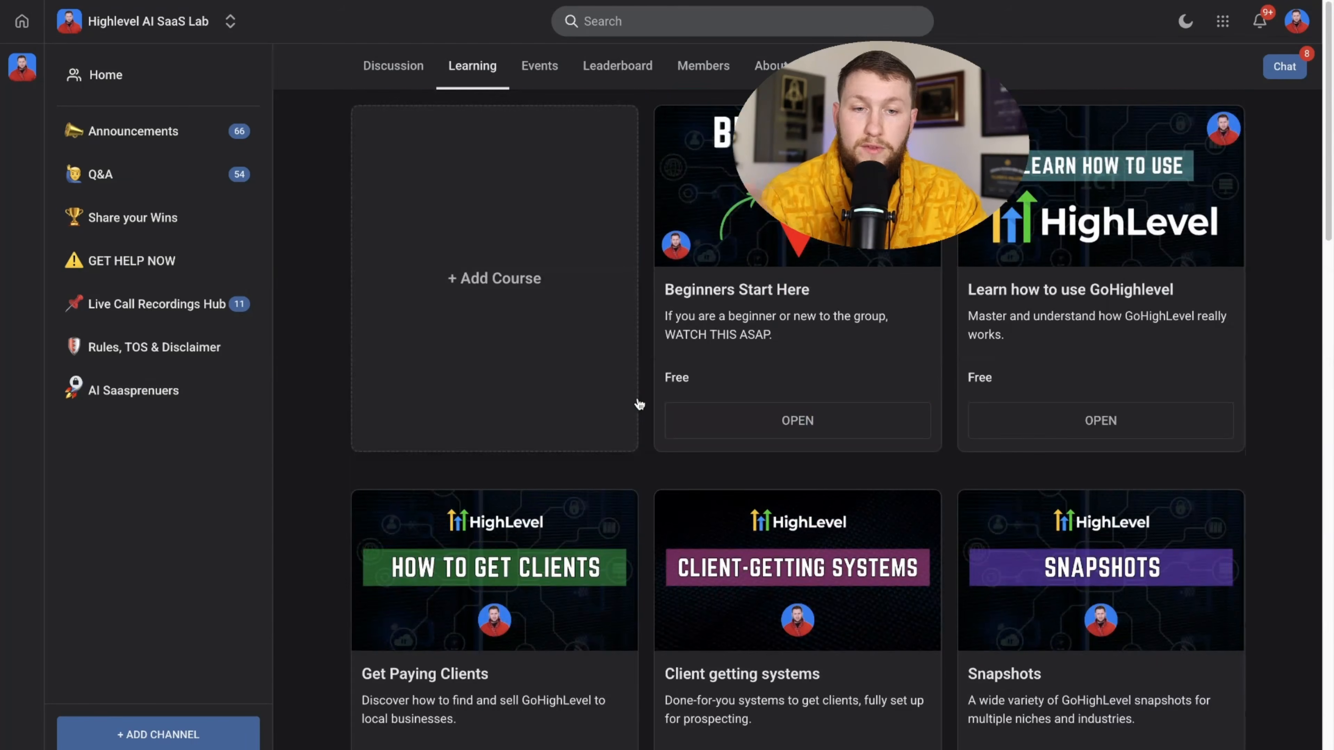
Examine the details of several February 2026 events in the community calendar, including the Q&A, prospecting, School of SAAS and Agency Back Office sessions, and return to the courses.
left_click(543, 67)
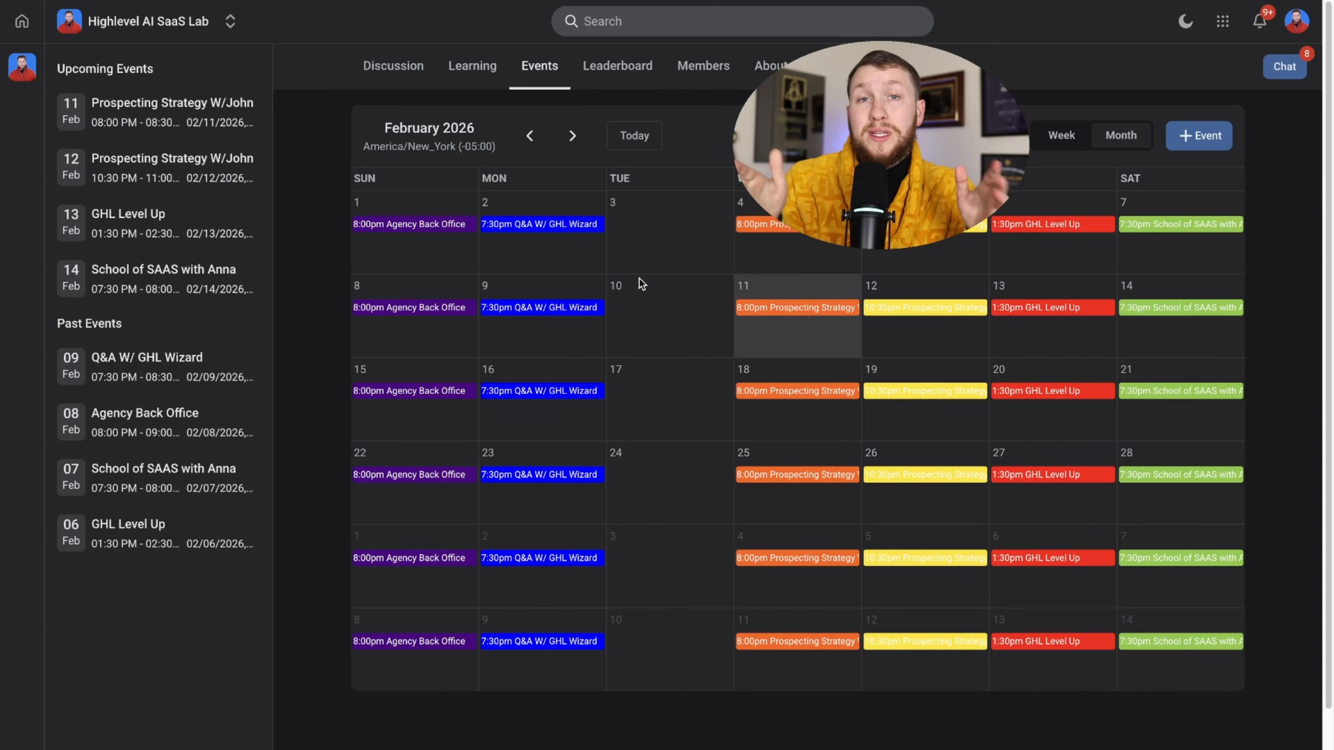
left_click(588, 389)
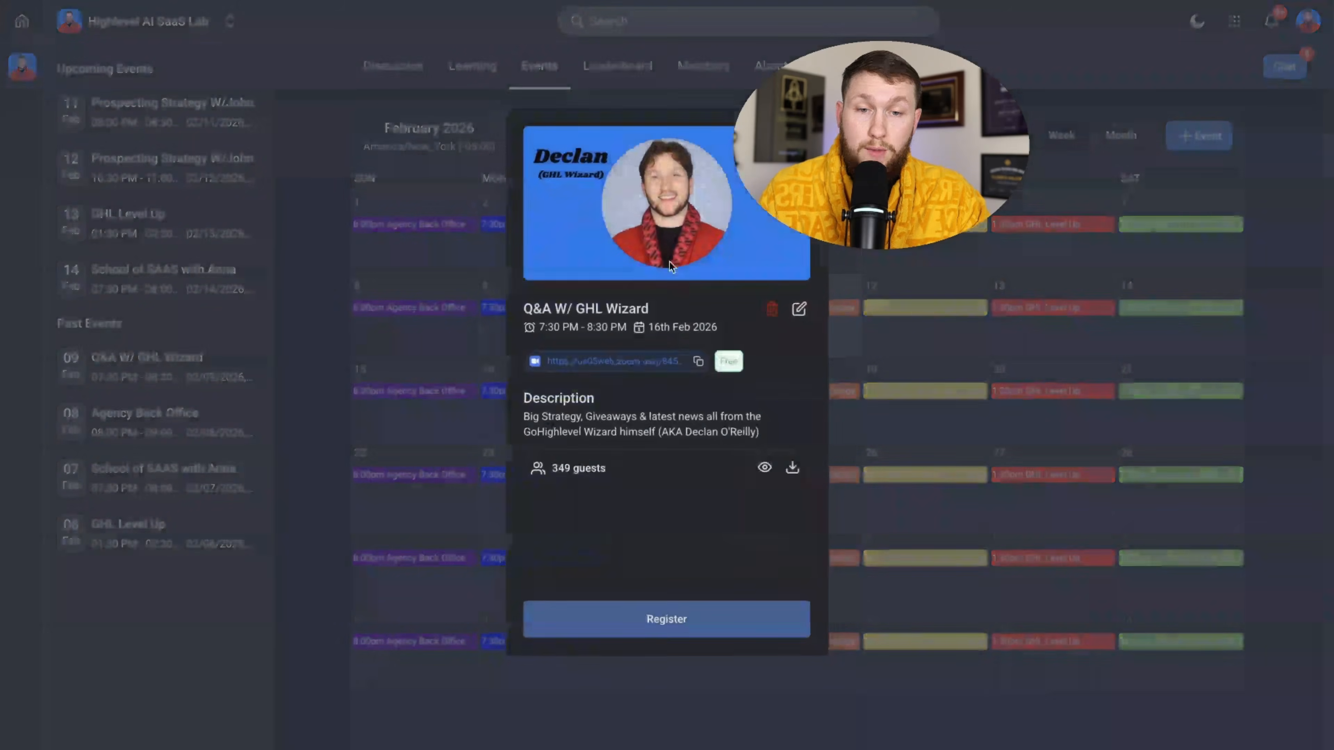
left_click(909, 380)
left_click(911, 387)
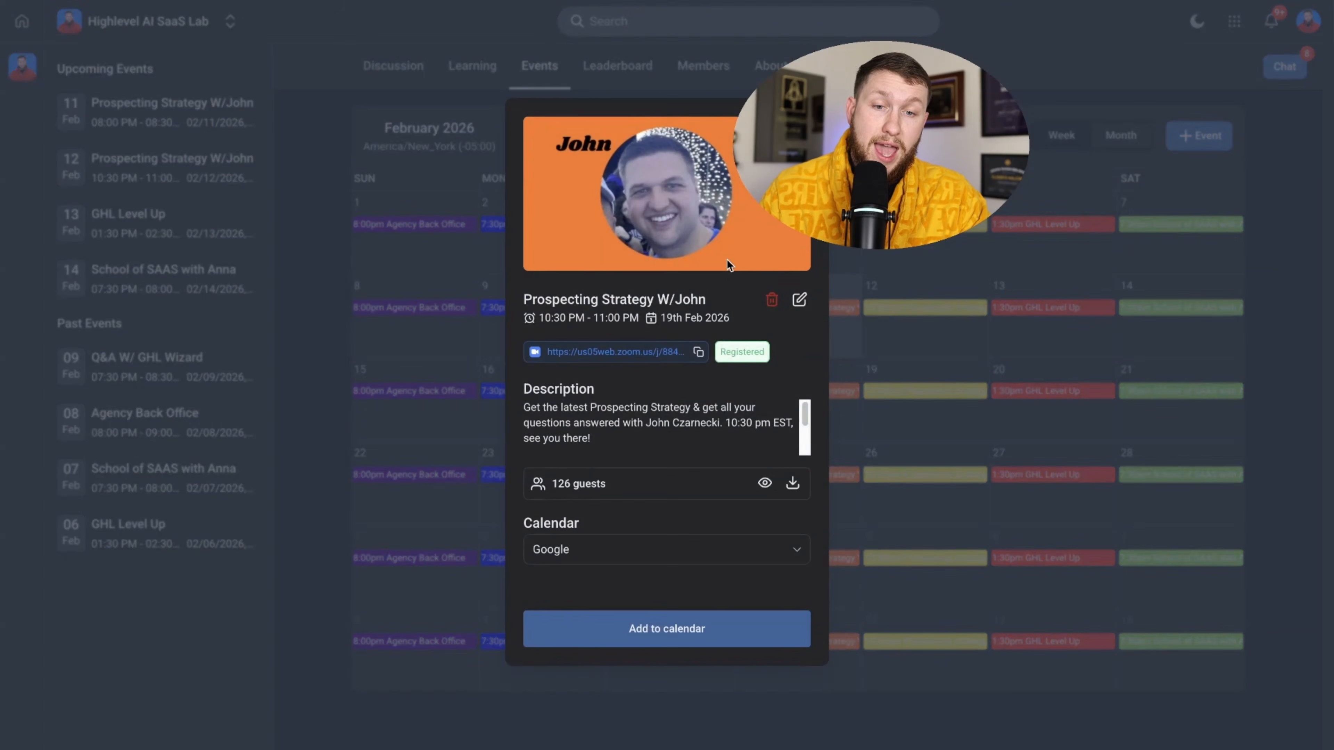
left_click(1101, 375)
left_click(1216, 390)
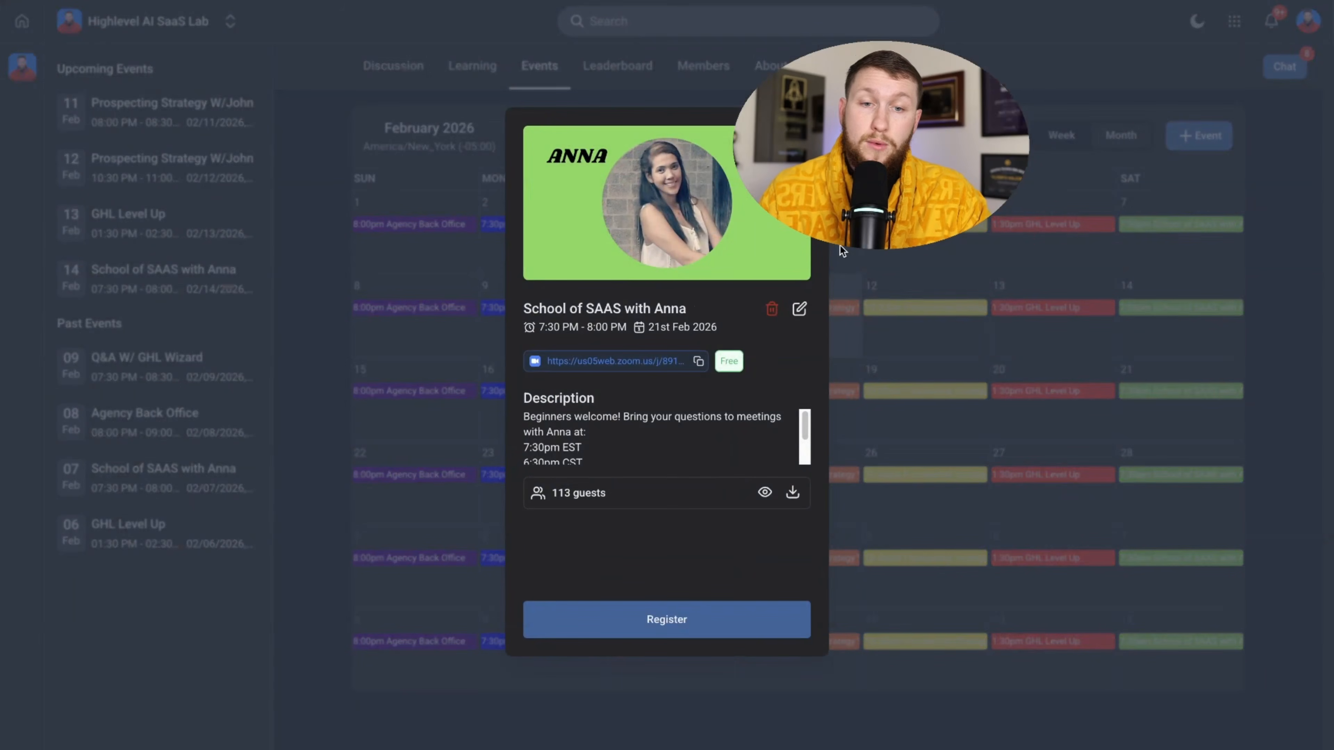
left_click(906, 295)
left_click(419, 394)
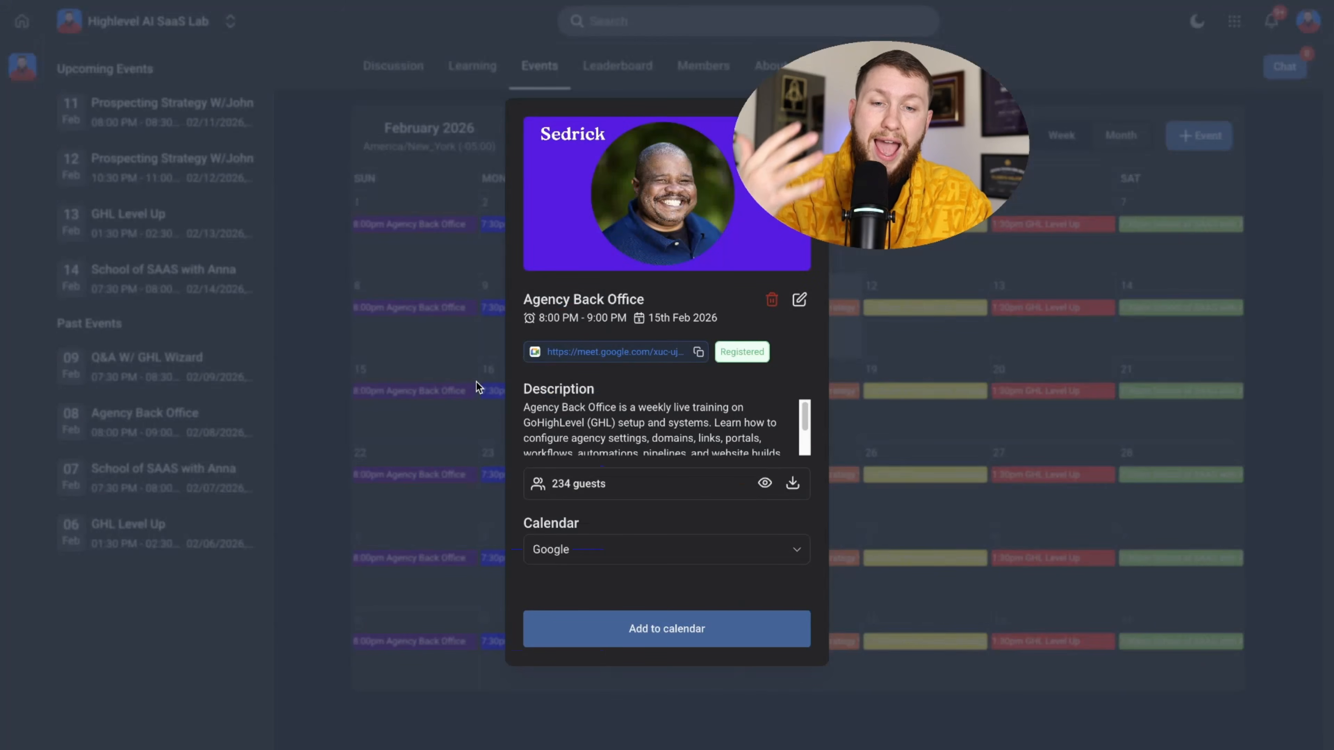
left_click(928, 325)
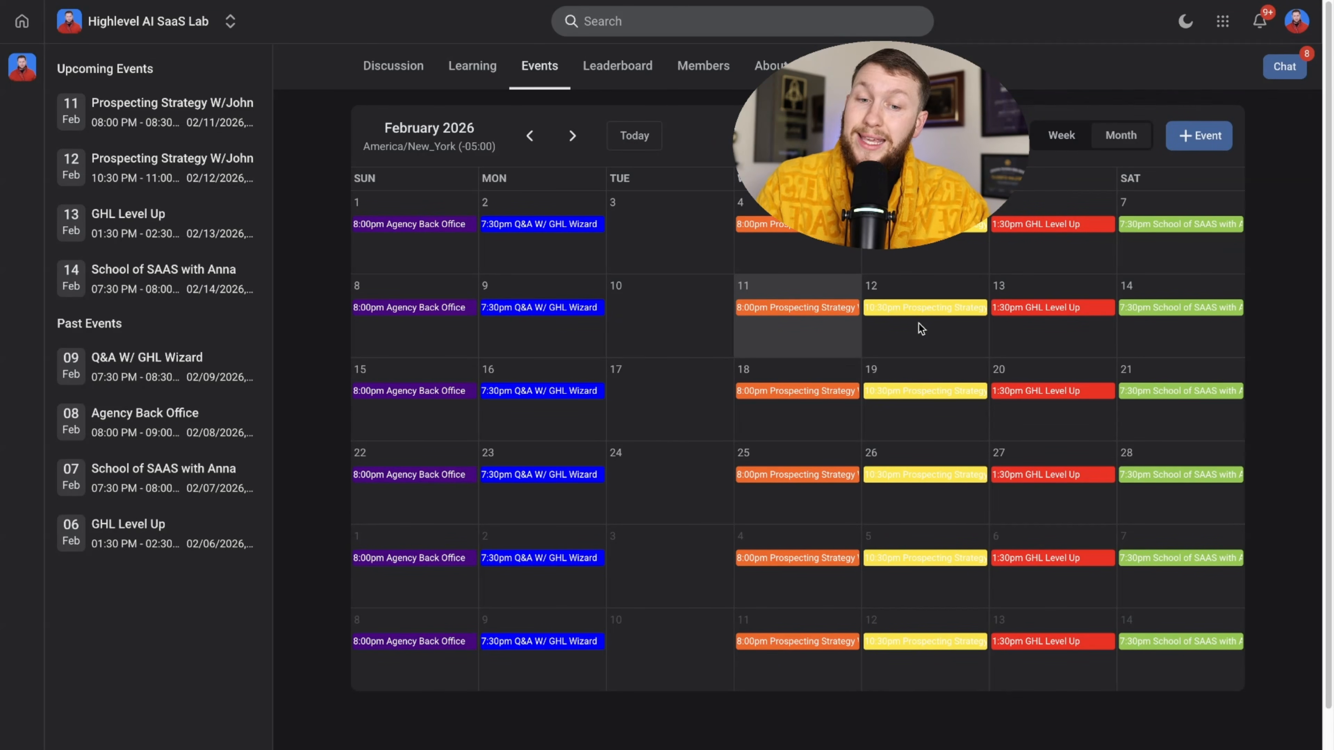
left_click(472, 66)
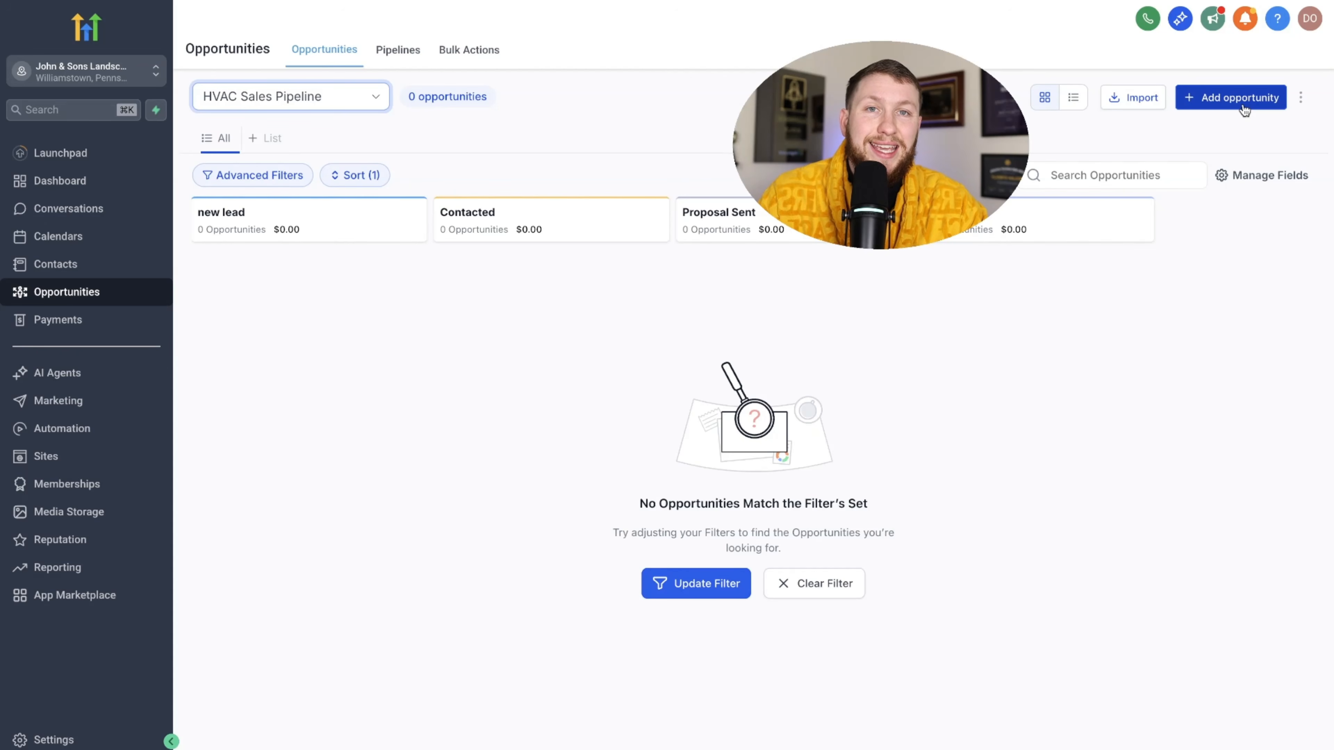
Start an import for the Opportunities object and upload Leadslist.csv from Downloads, set to create opportunities.
left_click(1132, 104)
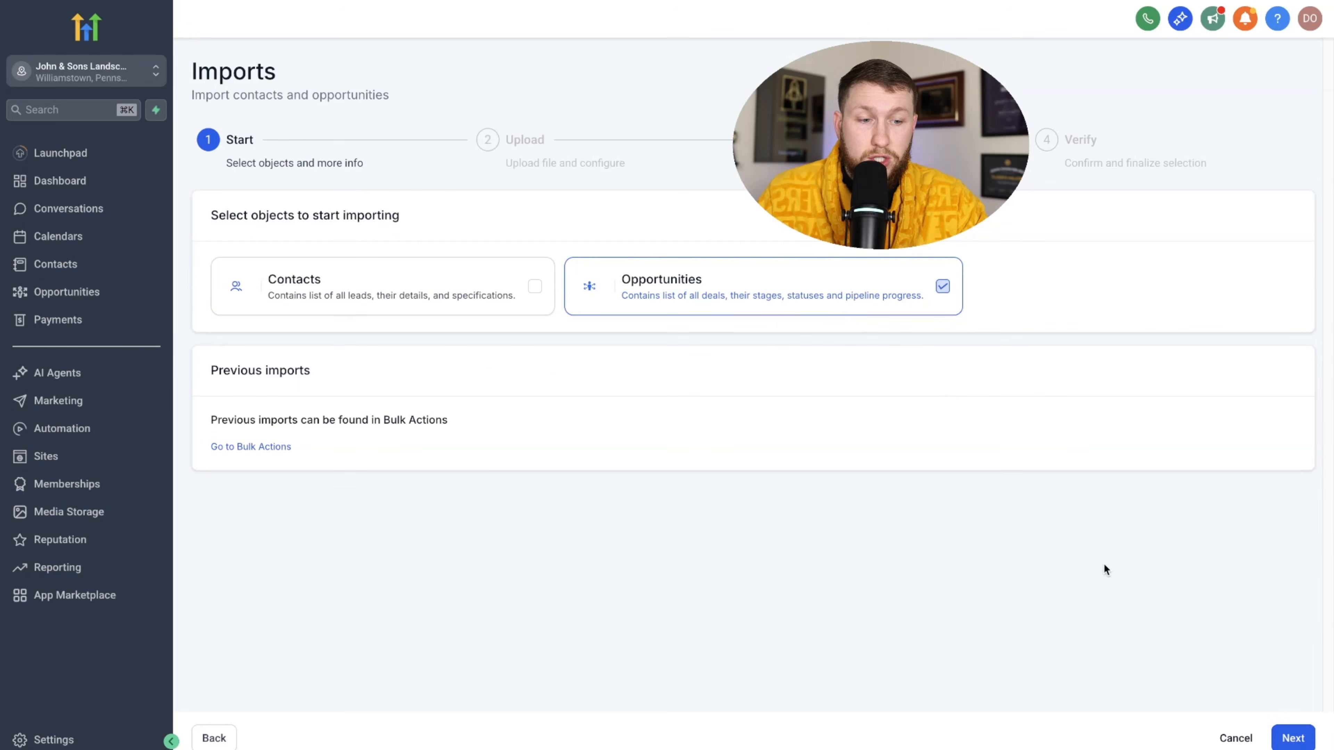
left_click(1302, 736)
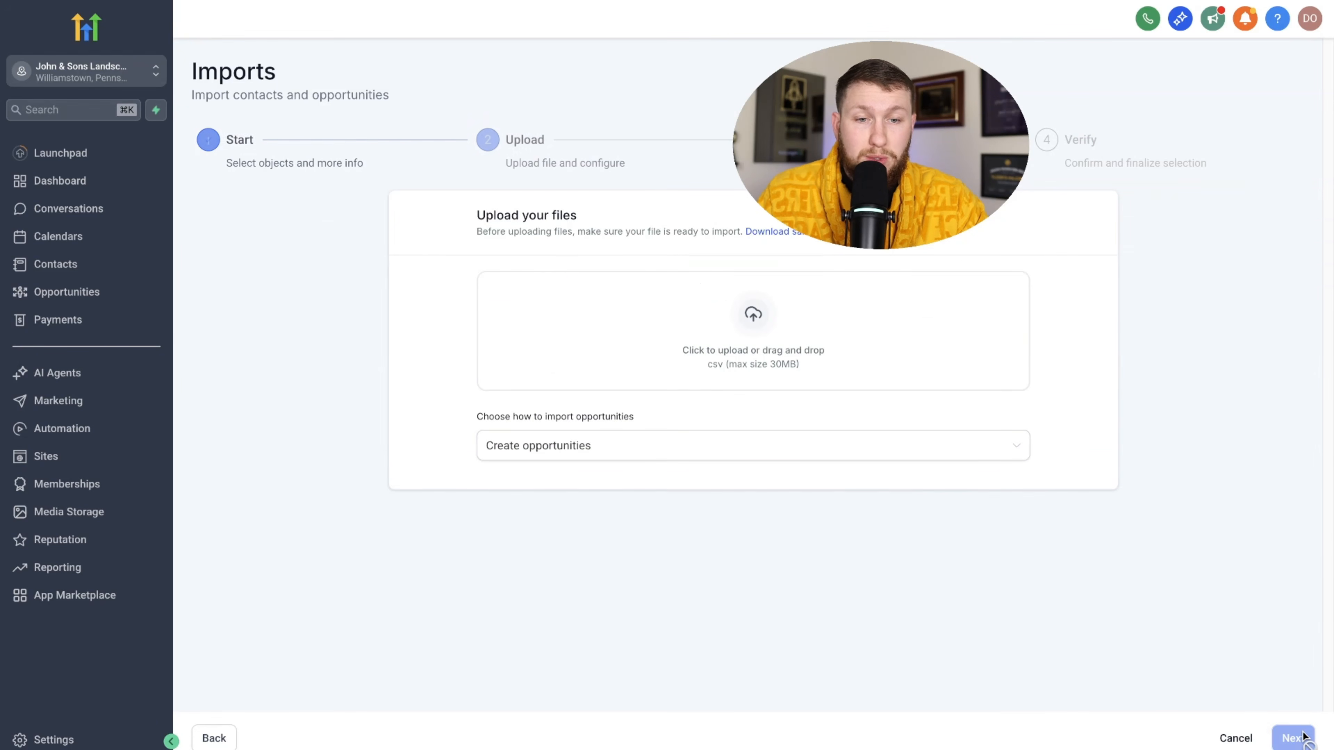
left_click(816, 349)
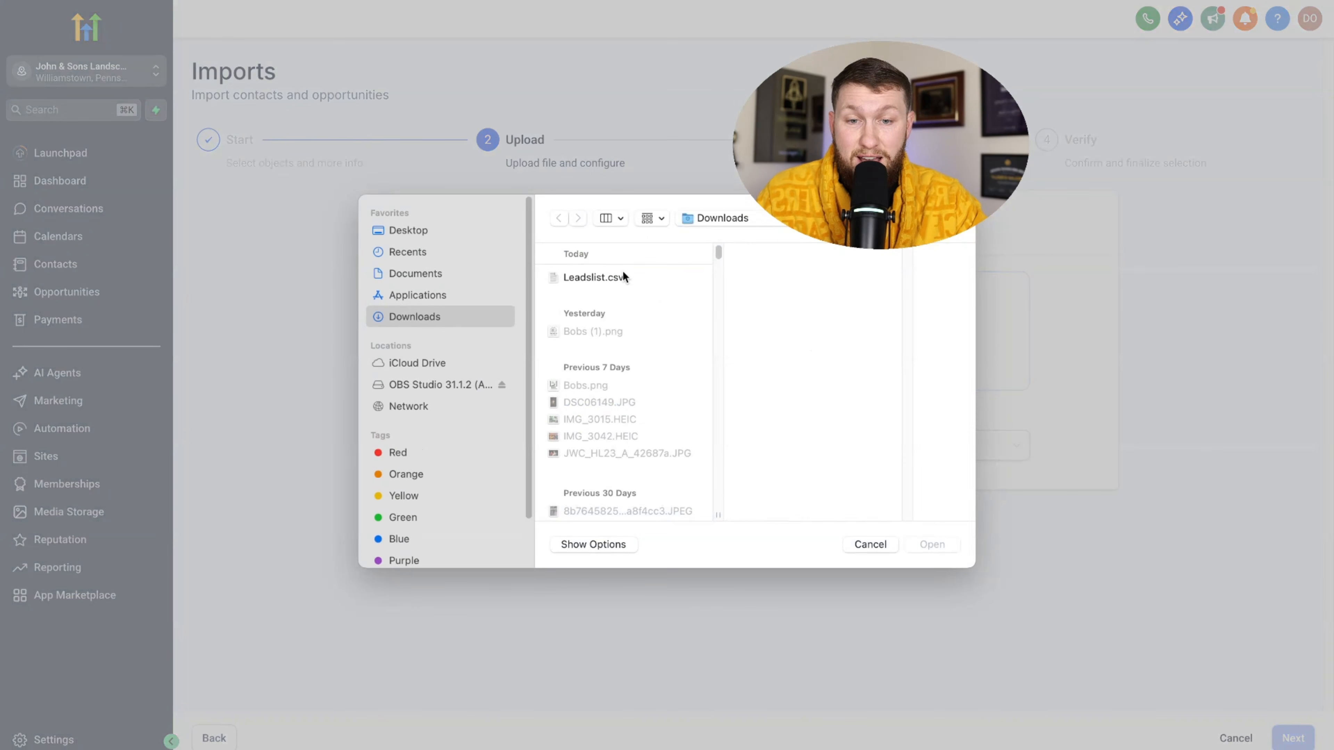
left_click(571, 276)
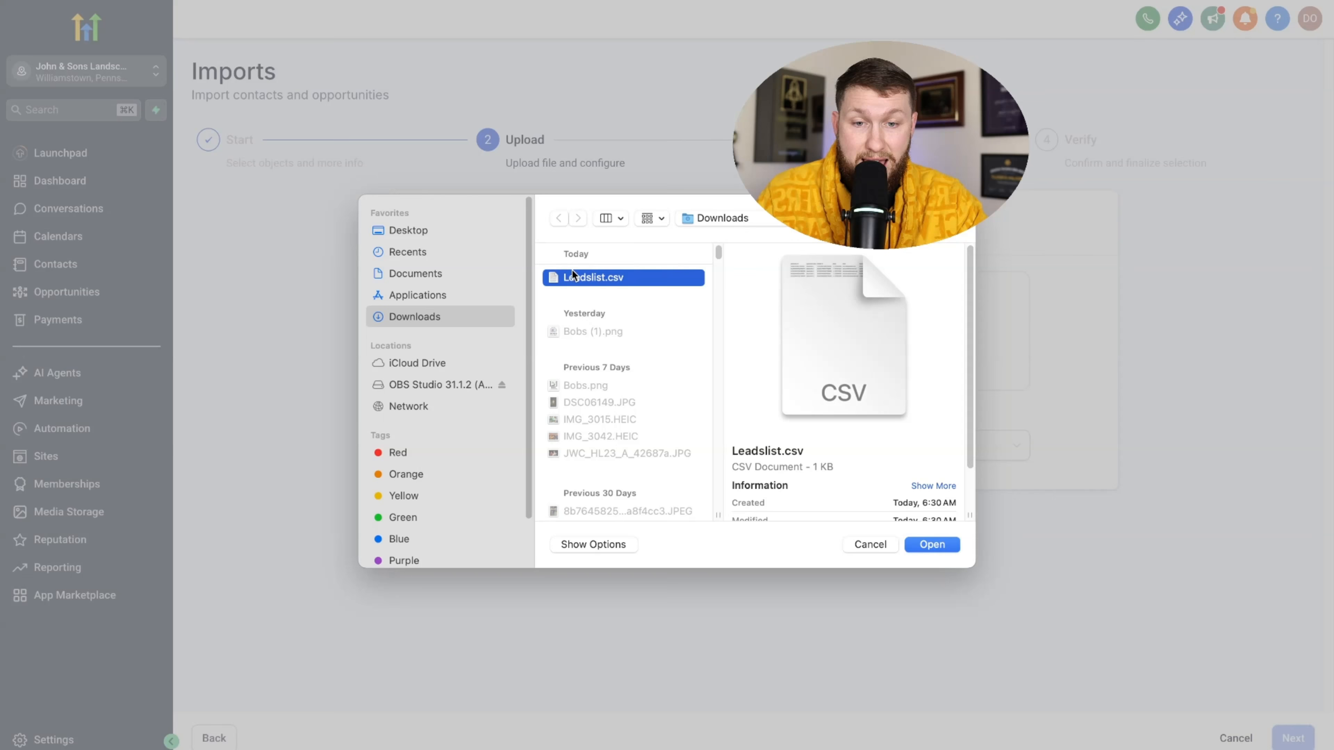
left_click(937, 546)
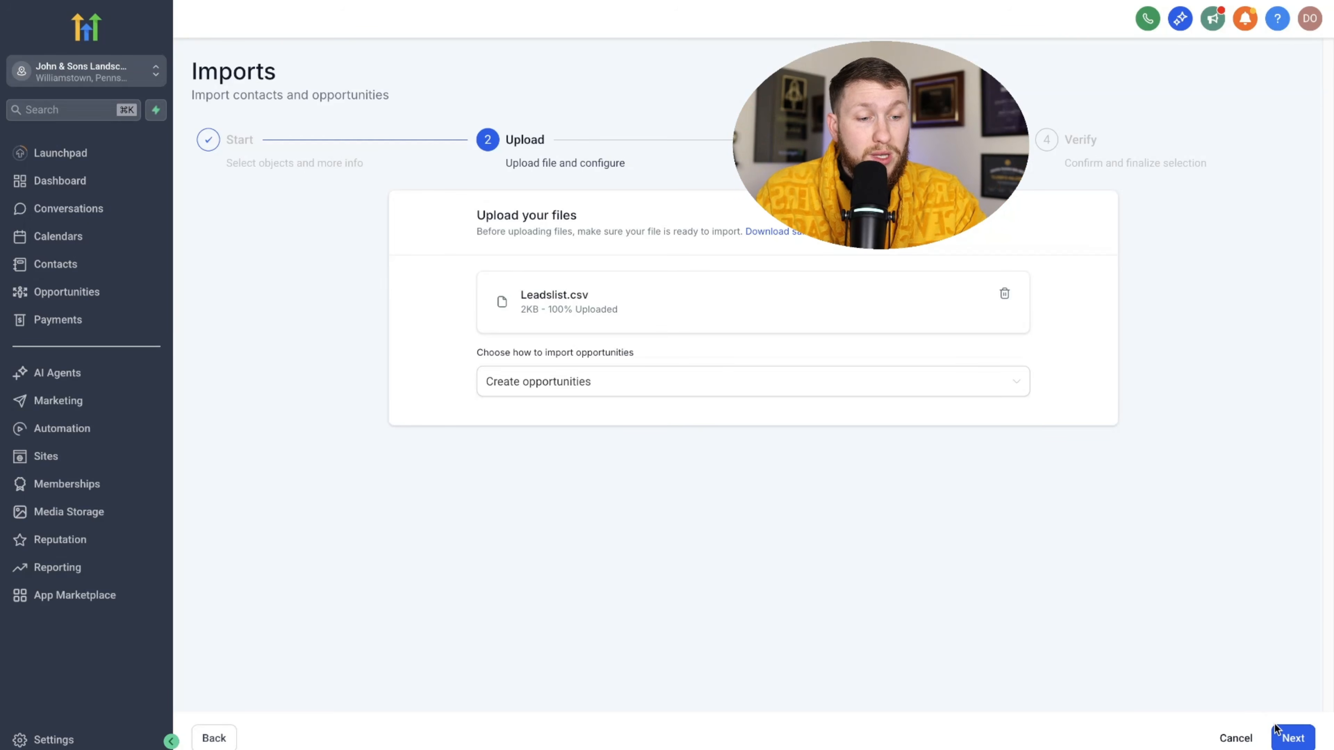
Exclude the unmapped columns from the import and map the tags column to the Pipeline field.
scroll(761, 439, "down", 5)
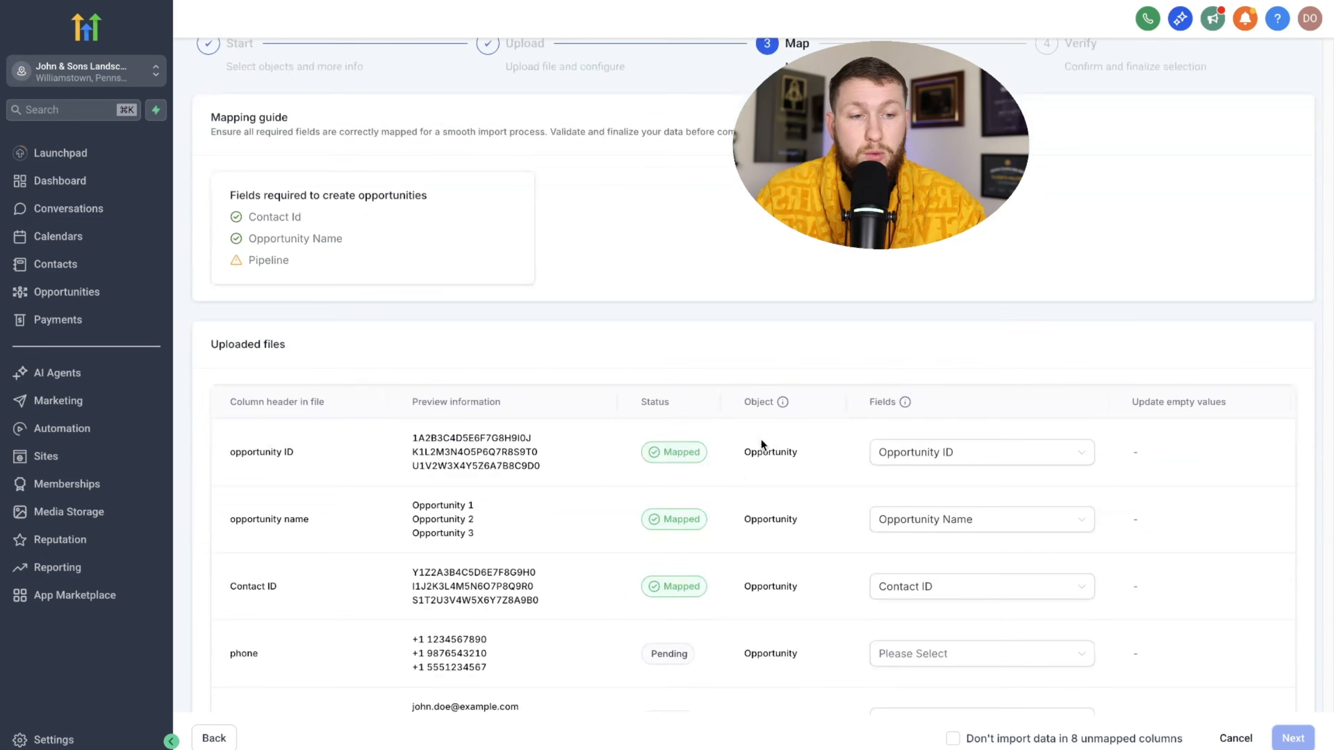
scroll(539, 541, "down", 10)
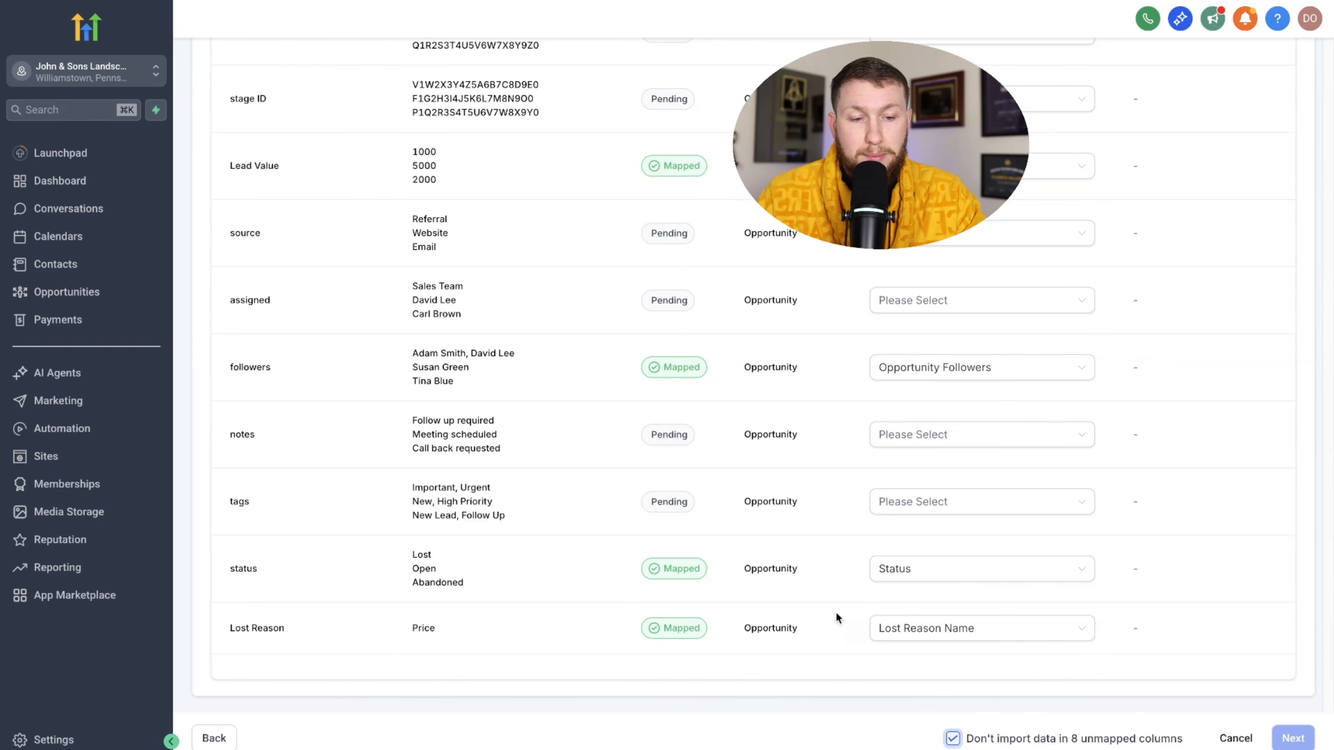
scroll(835, 620, "up", 1)
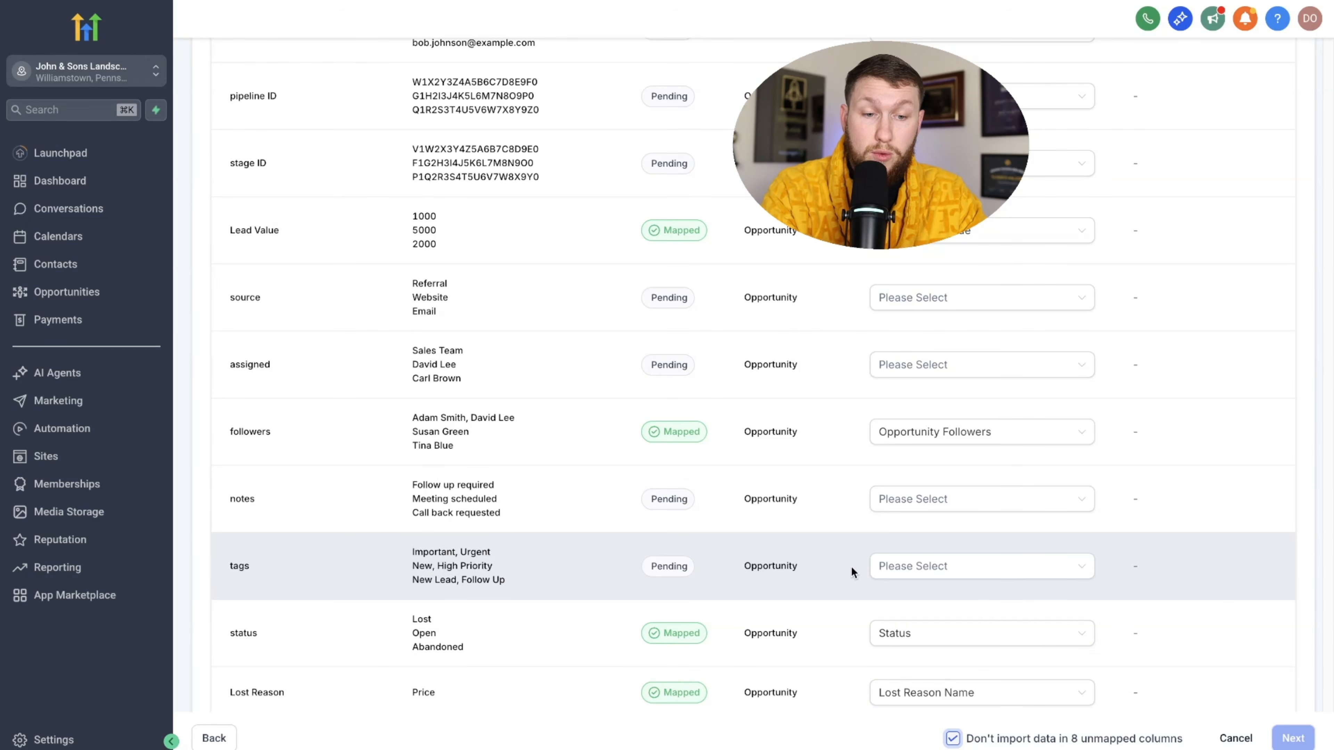
left_click(934, 498)
left_click(1066, 518)
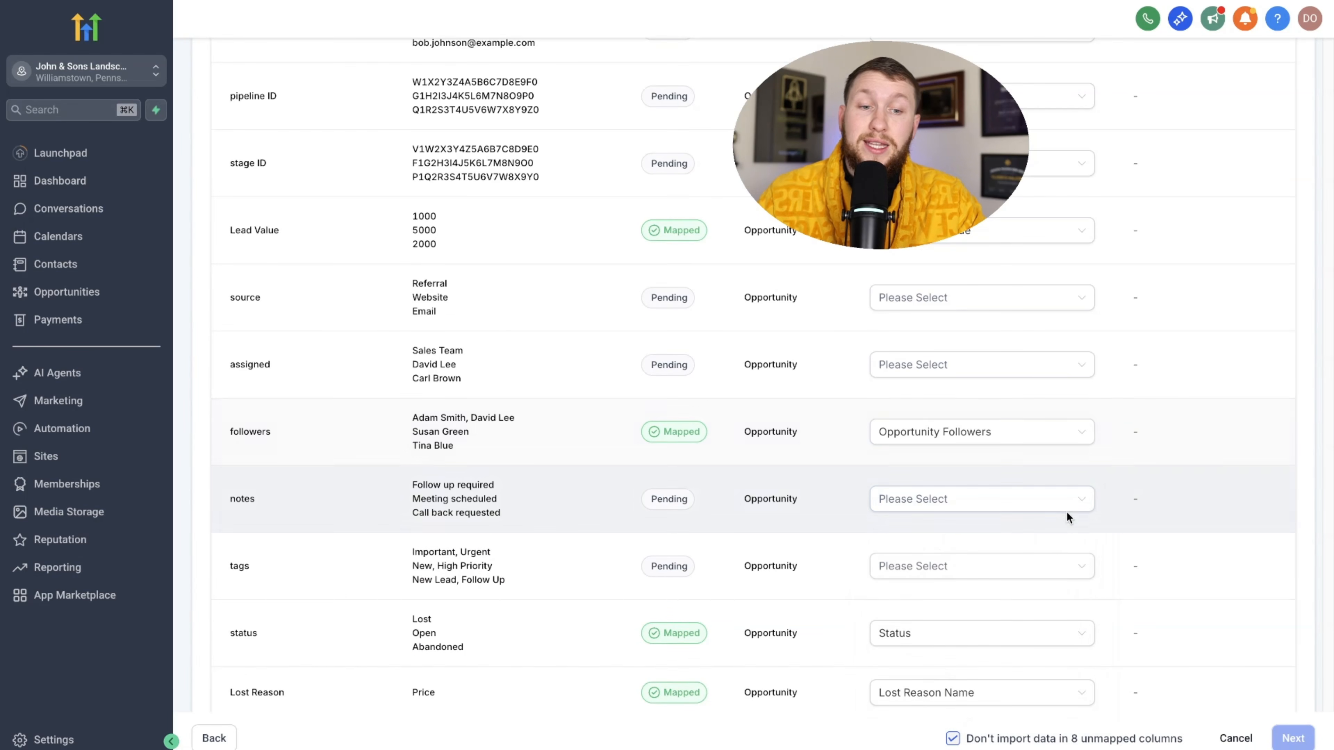
scroll(1066, 517, "up", 10)
scroll(827, 500, "down", 10)
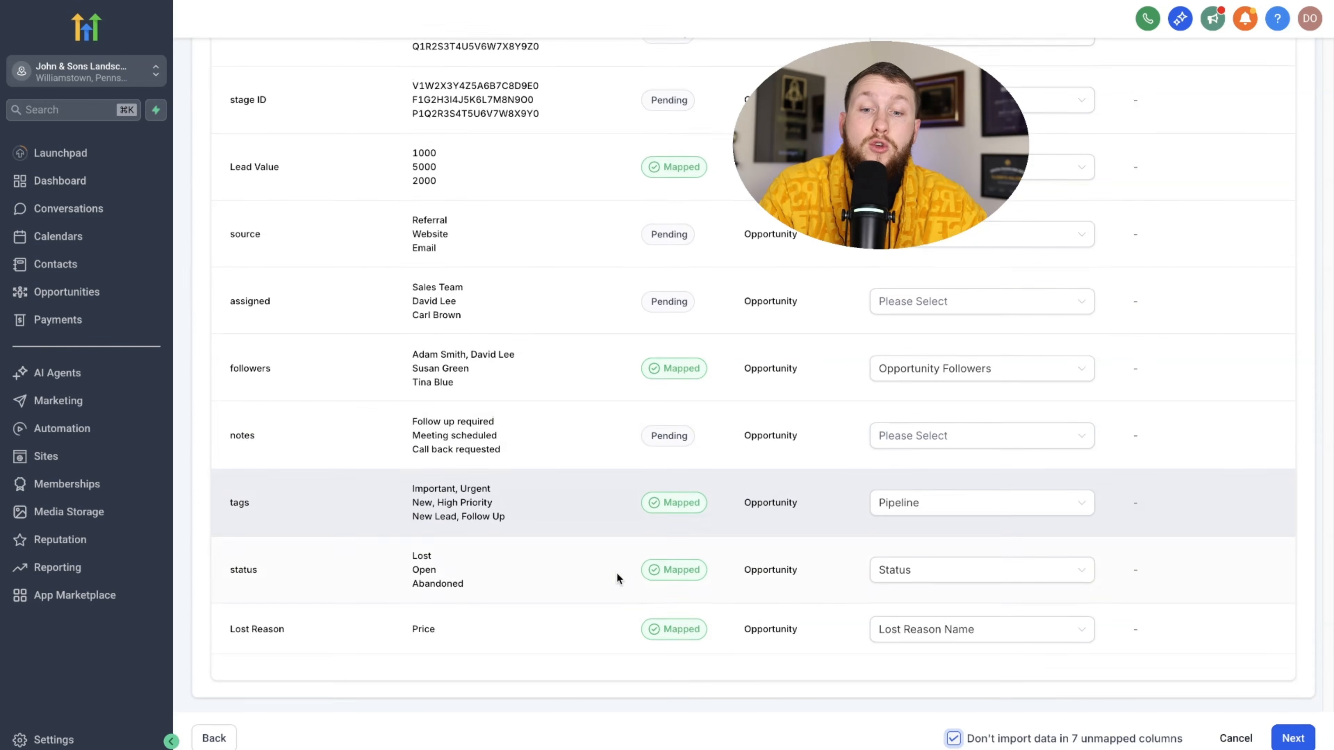
scroll(560, 485, "up", 10)
scroll(560, 485, "down", 10)
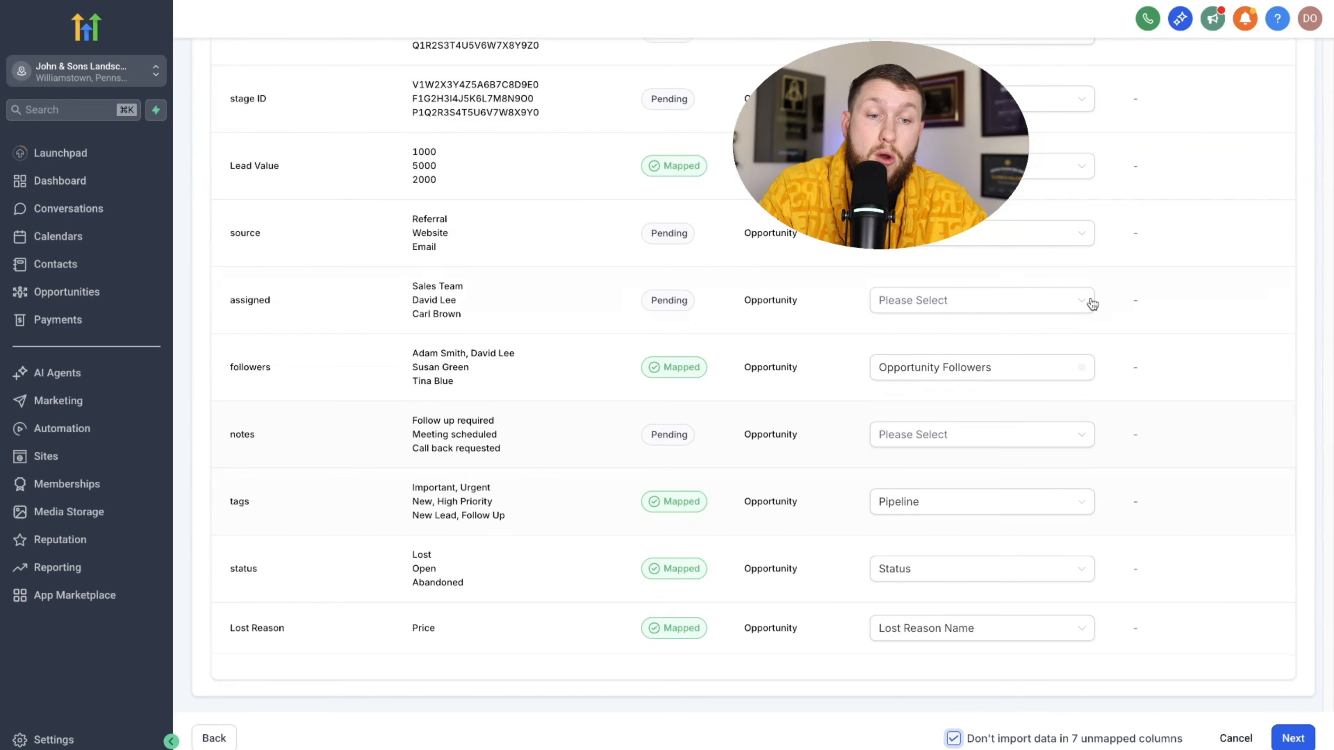
left_click(994, 298)
left_click(879, 737)
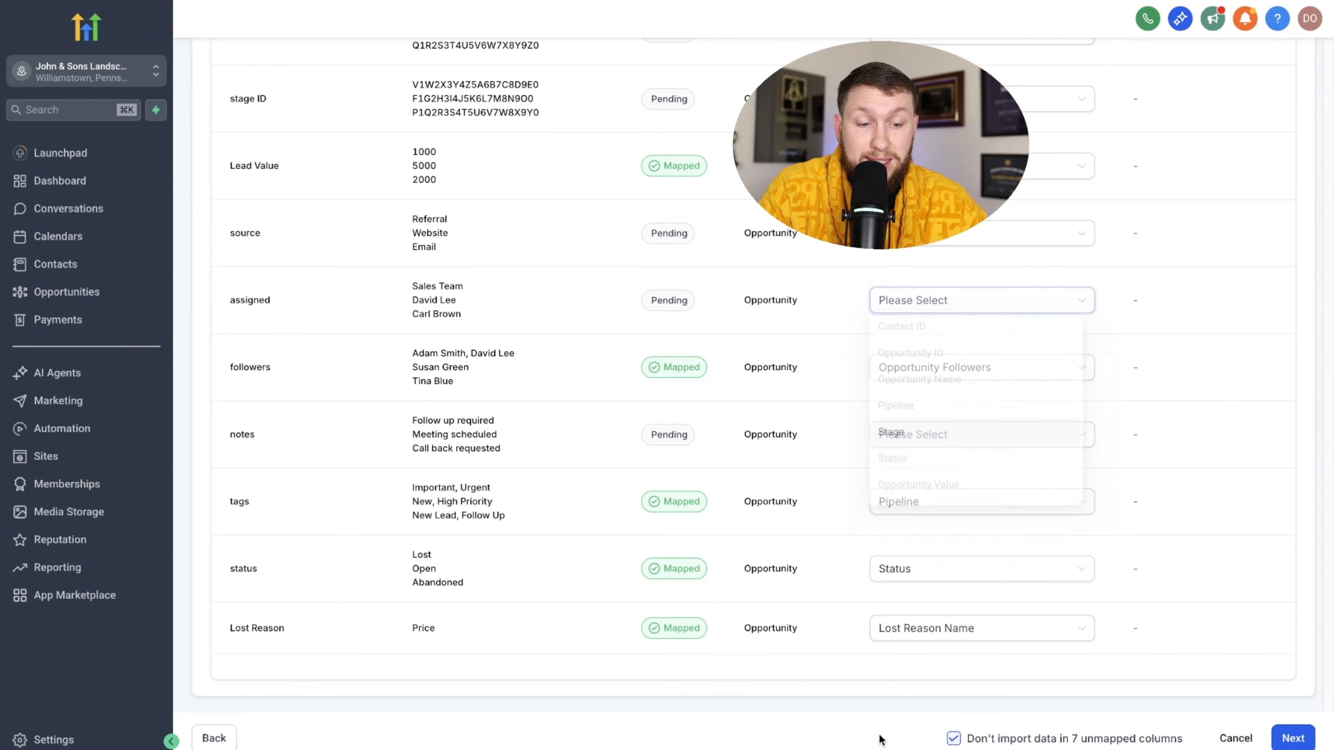
Review the Leadslist.csv mapping at the import's verification stage and cancel the import.
left_click(1283, 739)
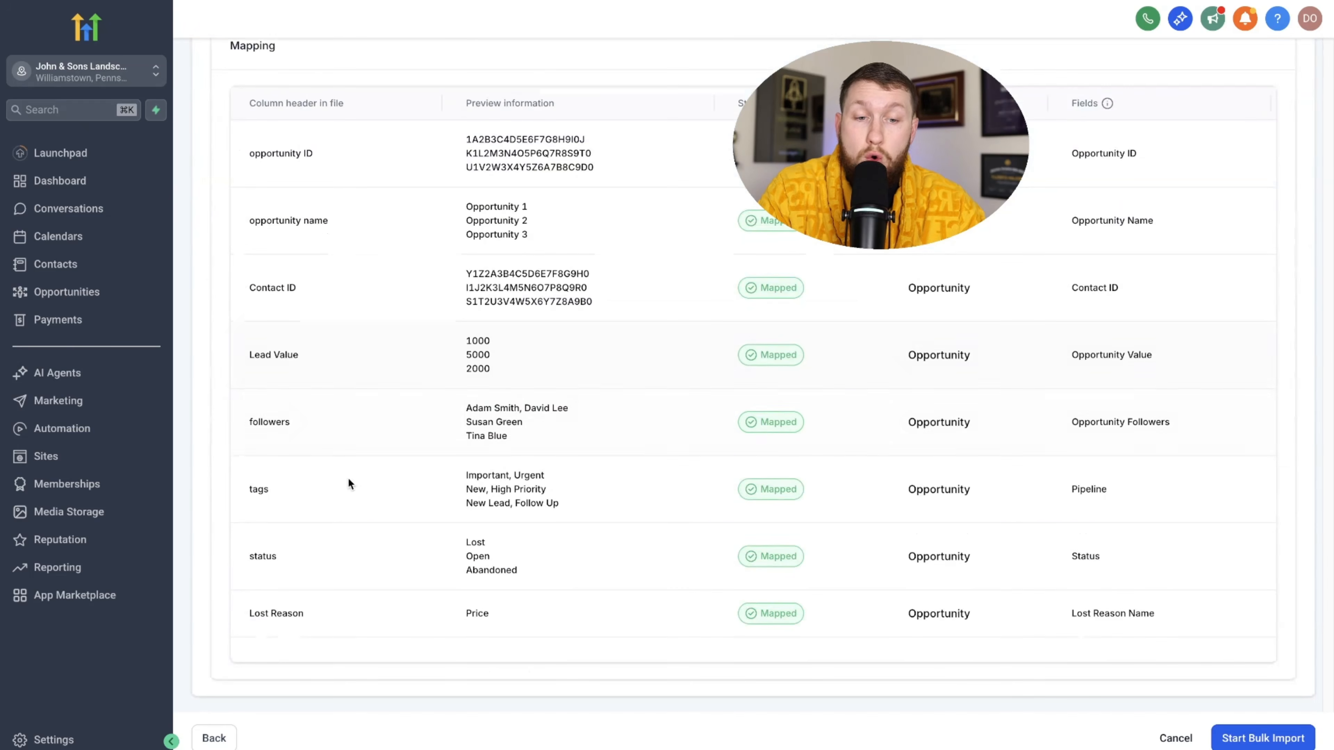
scroll(647, 517, "up", 8)
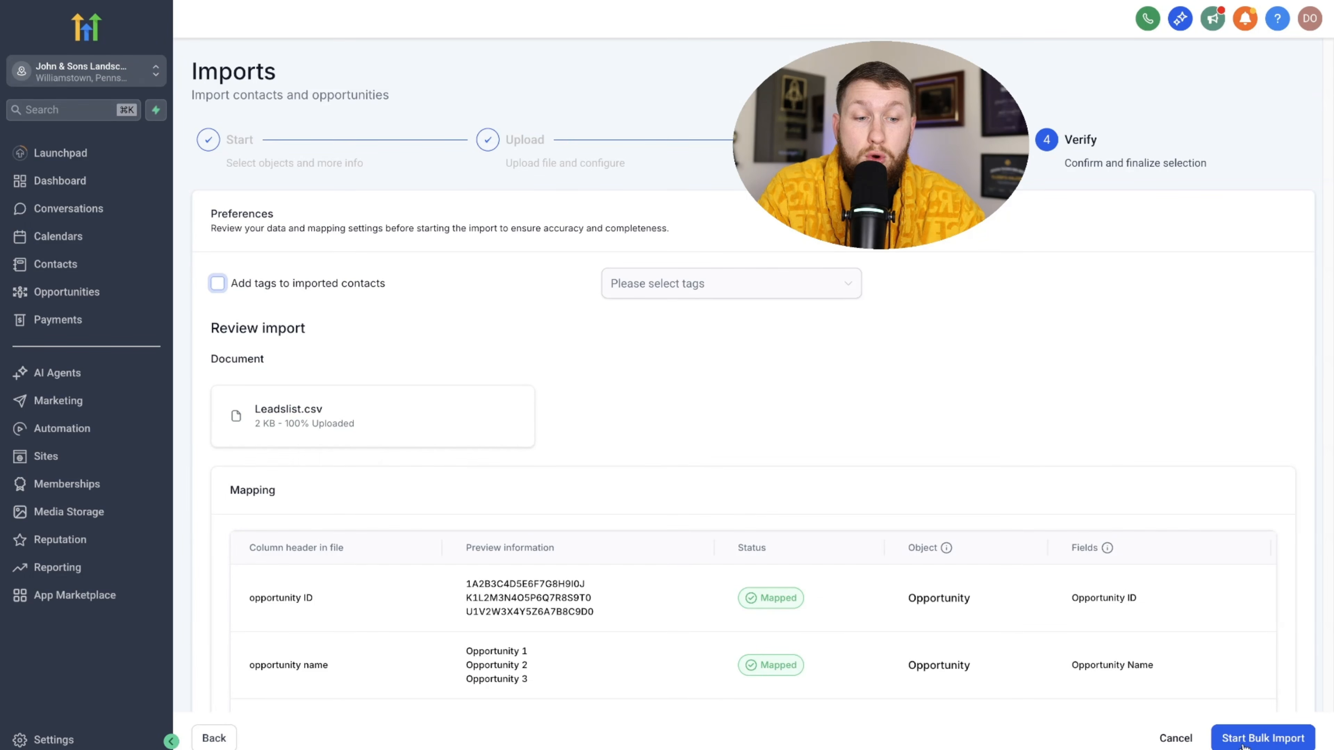
left_click(1171, 738)
left_click(804, 418)
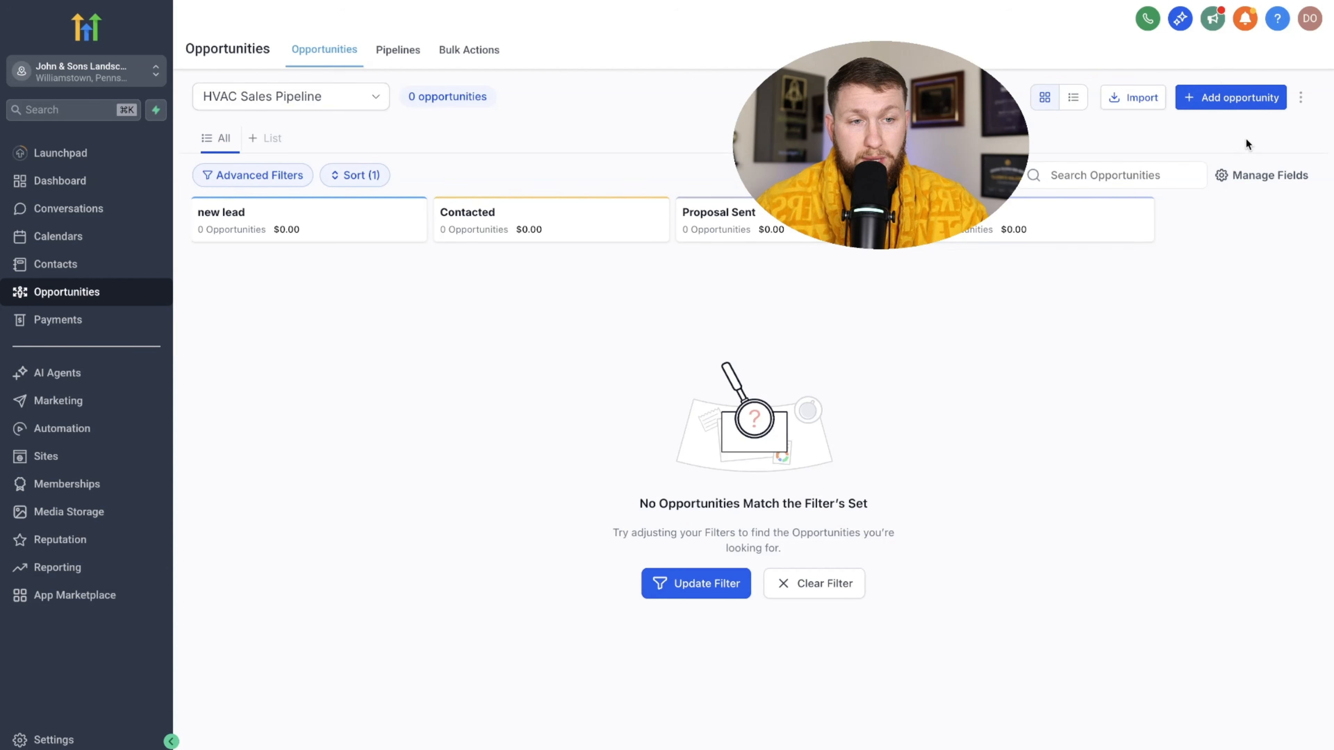
Start a new opportunity in the HVAC Sales Pipeline and create a new primary contact under the entered contact name.
left_click(1254, 102)
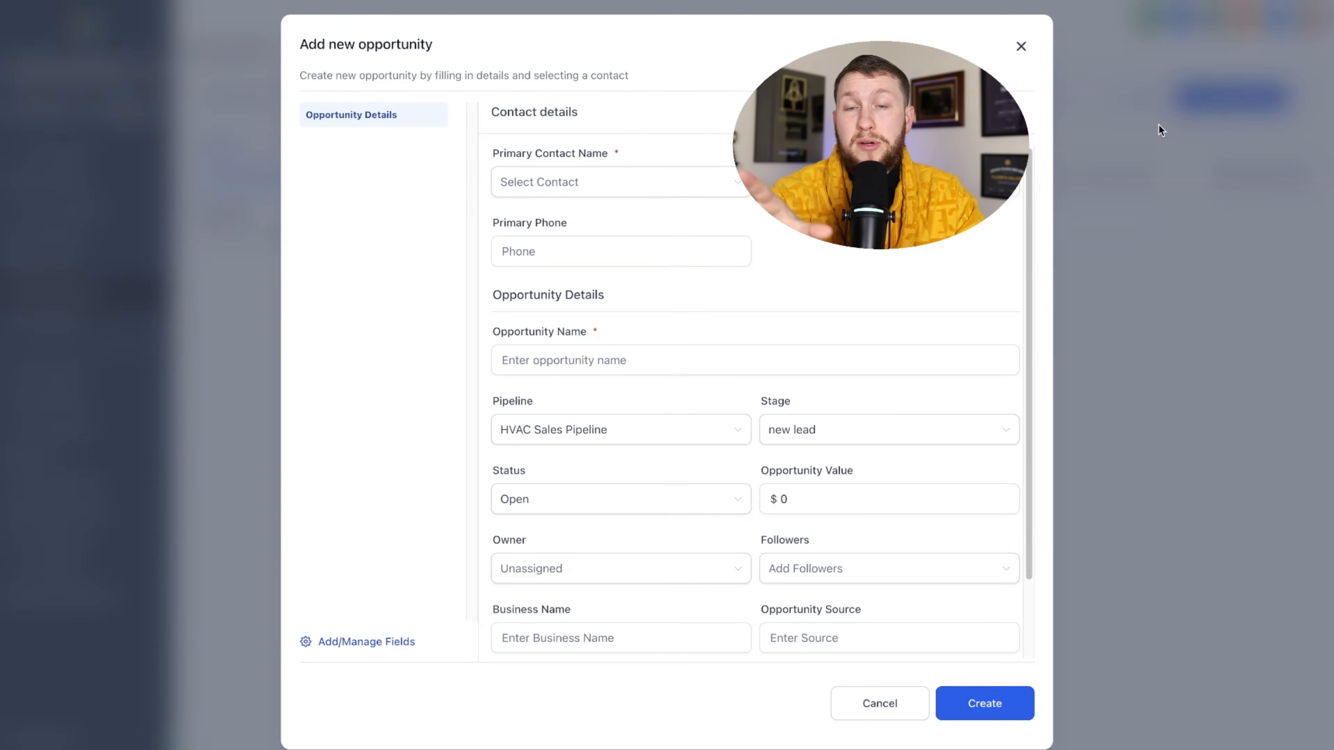
left_click(567, 183)
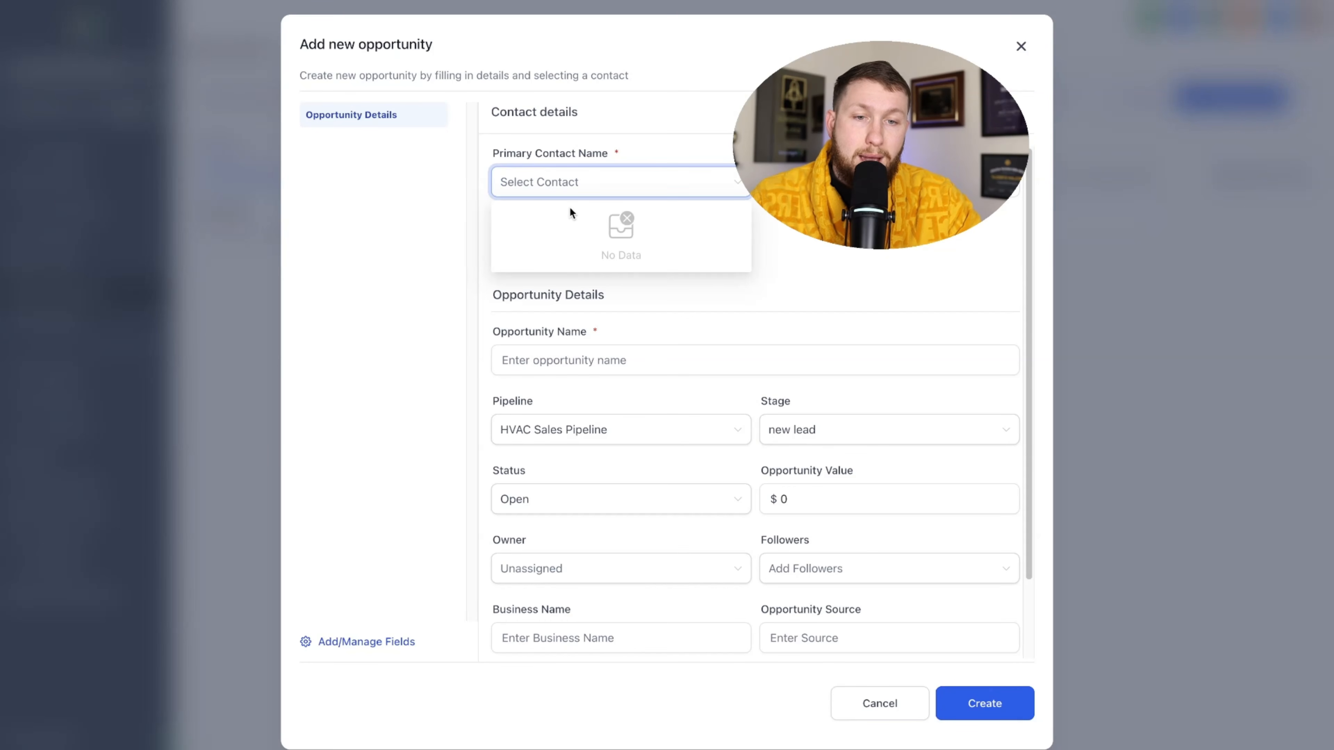
left_click(795, 238)
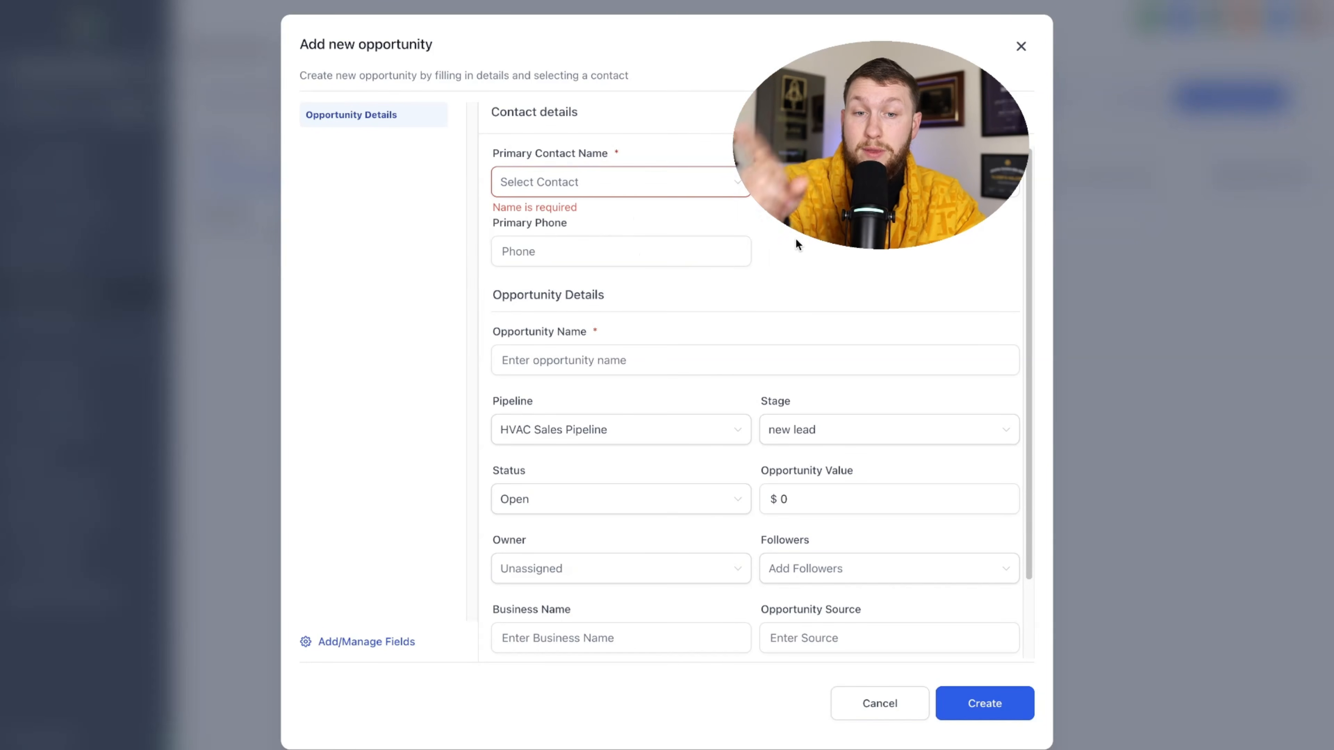
left_click(662, 190)
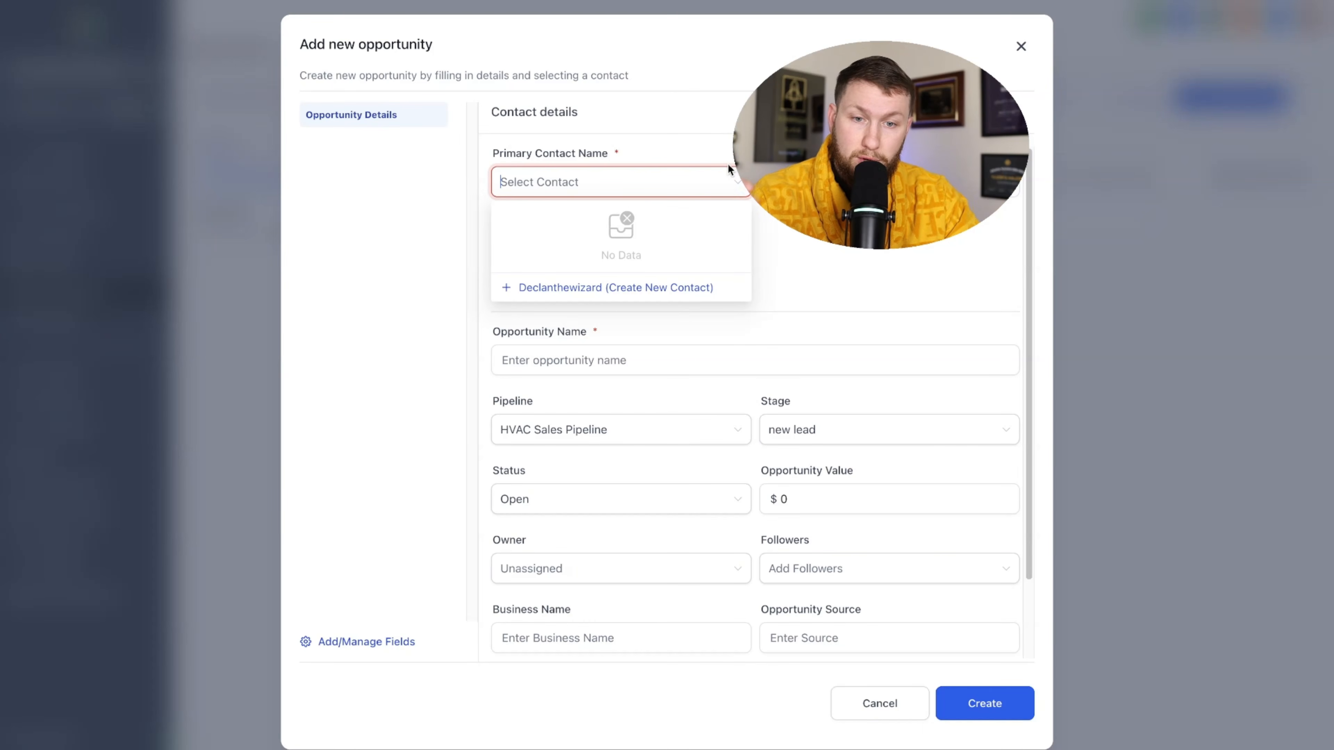
left_click(687, 290)
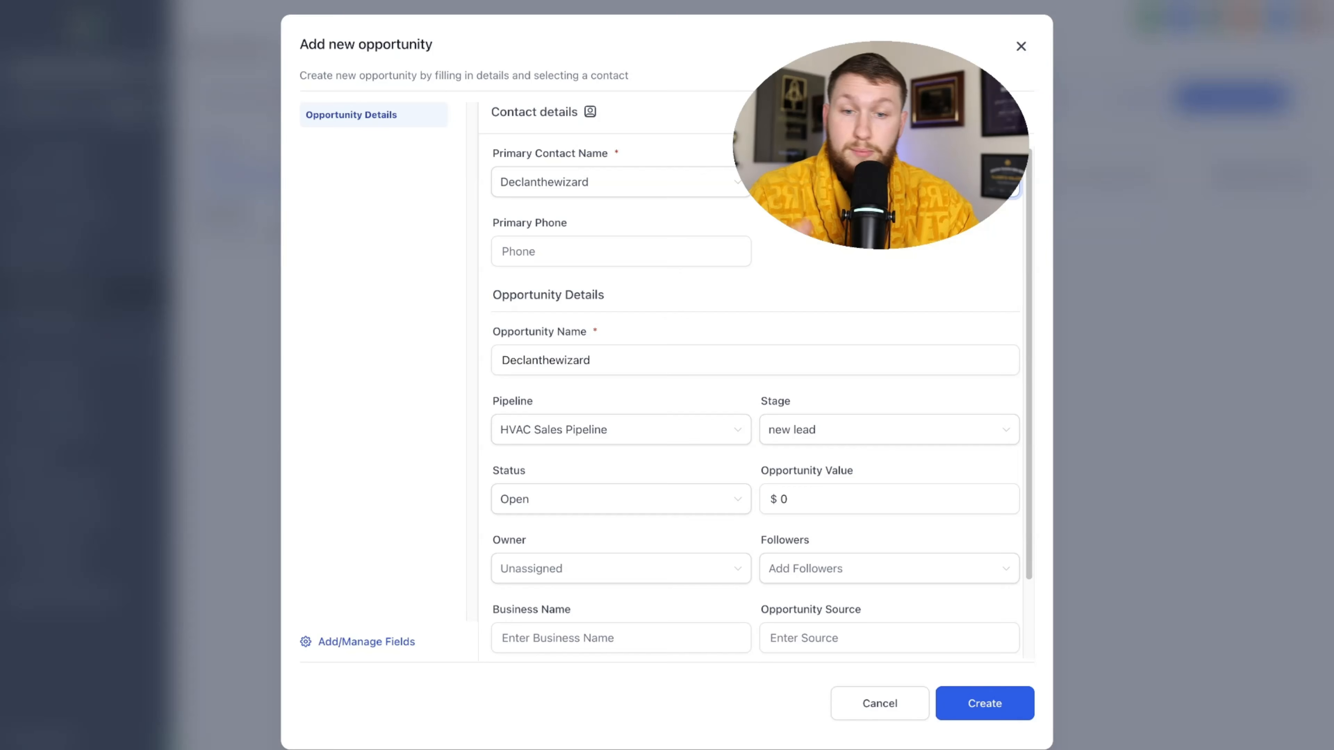
Keep the new opportunity's prefilled name, choose HVAC Sales Pipeline as its pipeline and leave its stage at new lead.
scroll(593, 395, "down", 2)
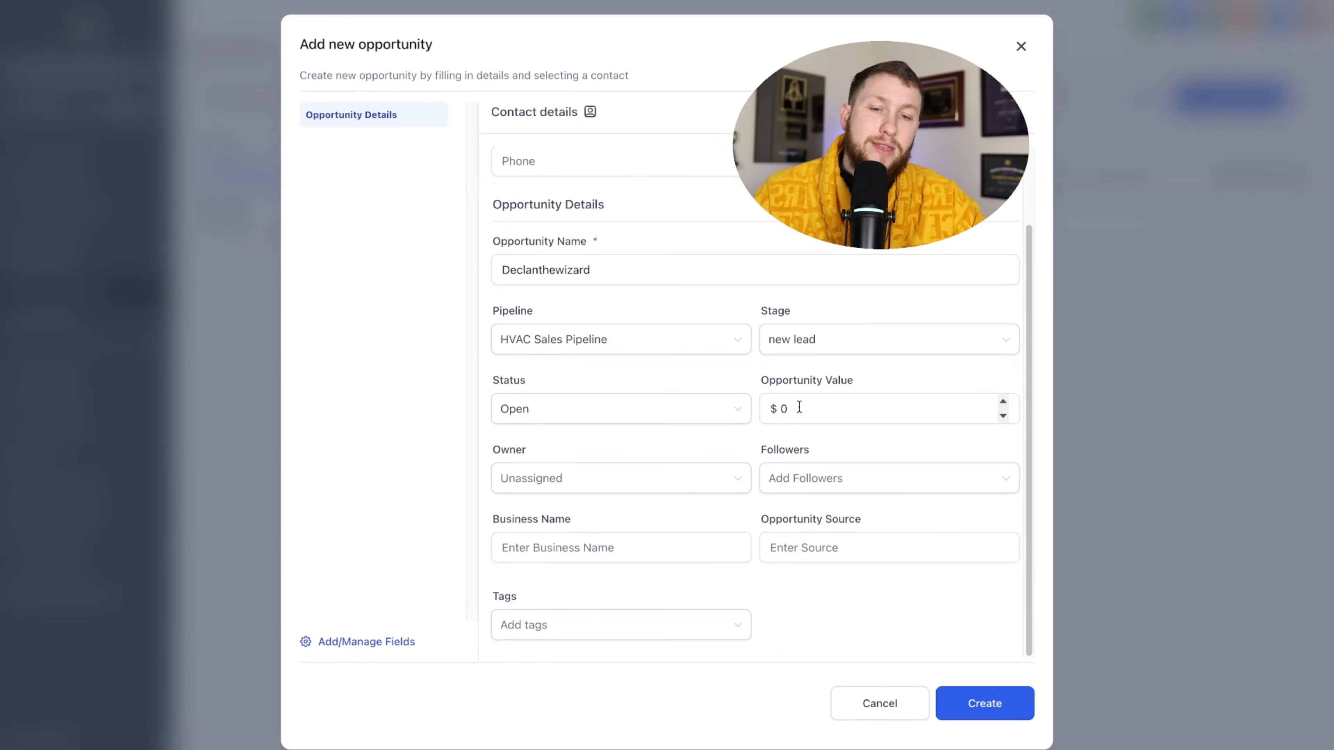
left_click(675, 274)
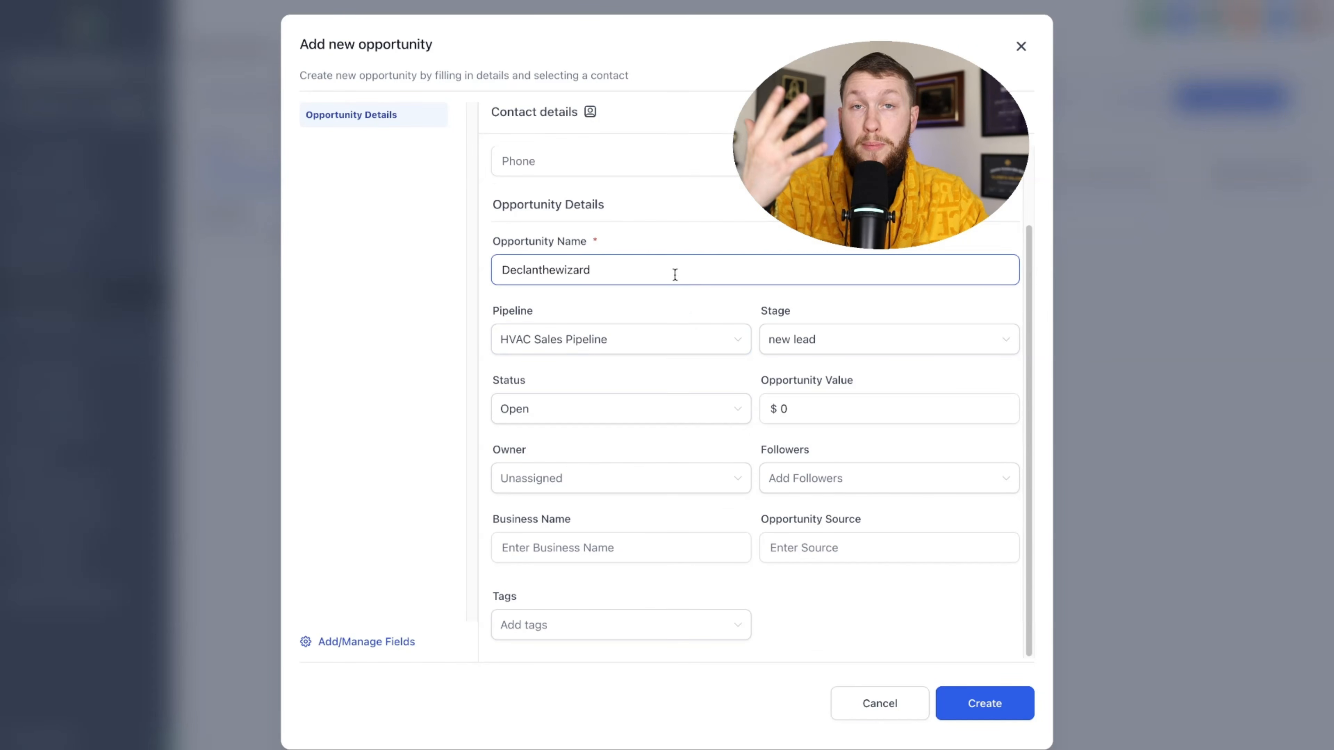
left_click(607, 351)
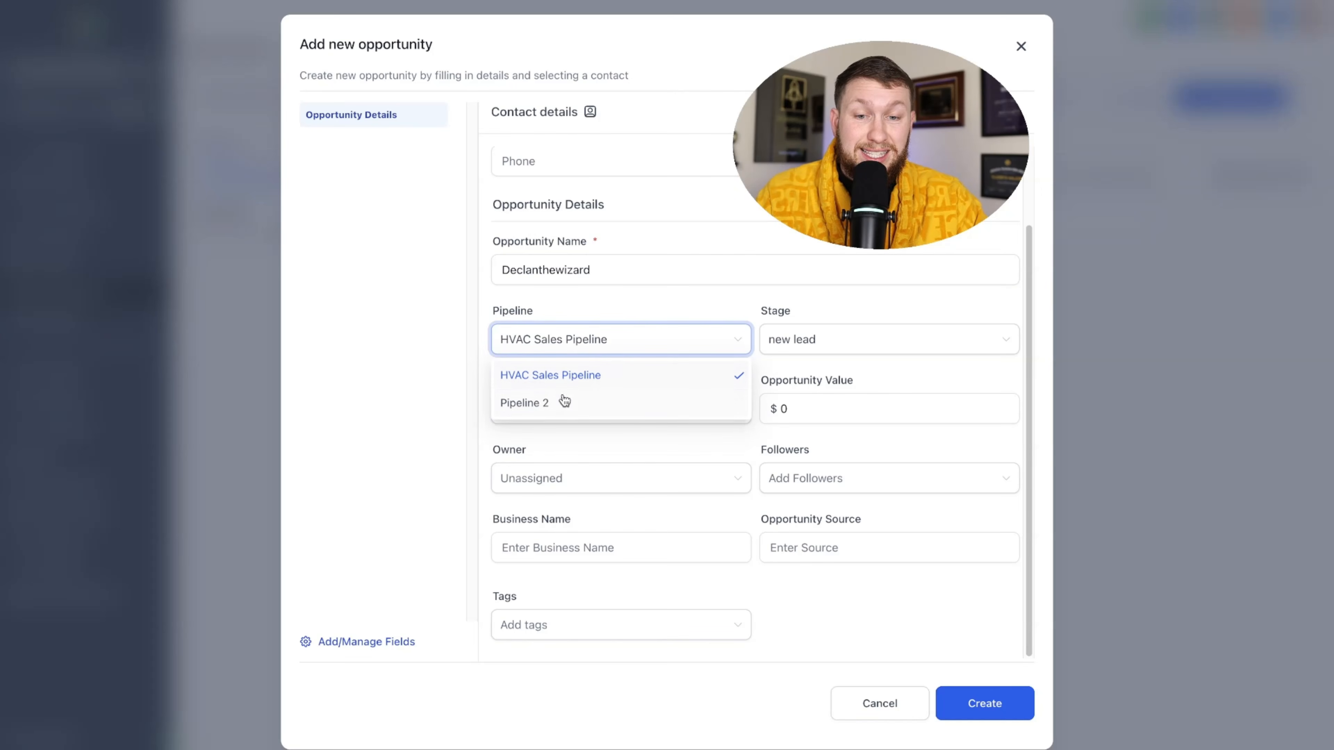
left_click(616, 377)
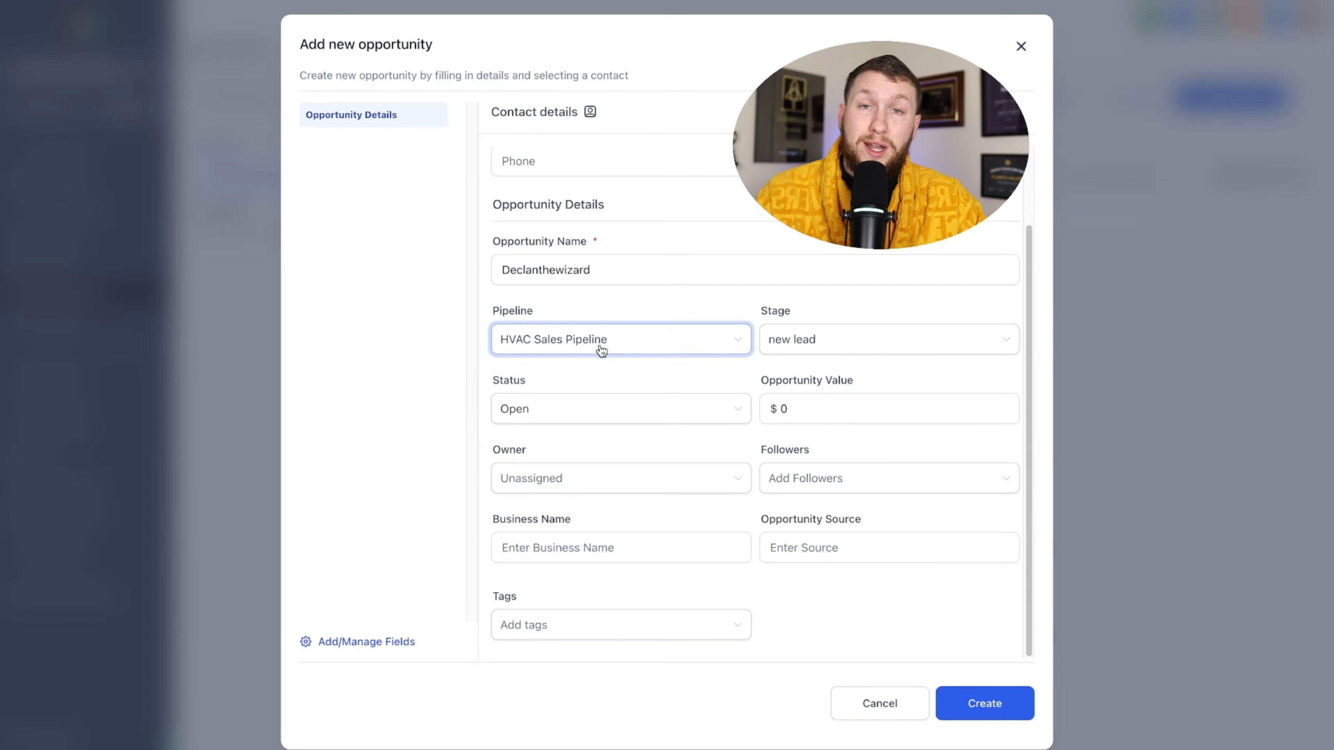
left_click(824, 351)
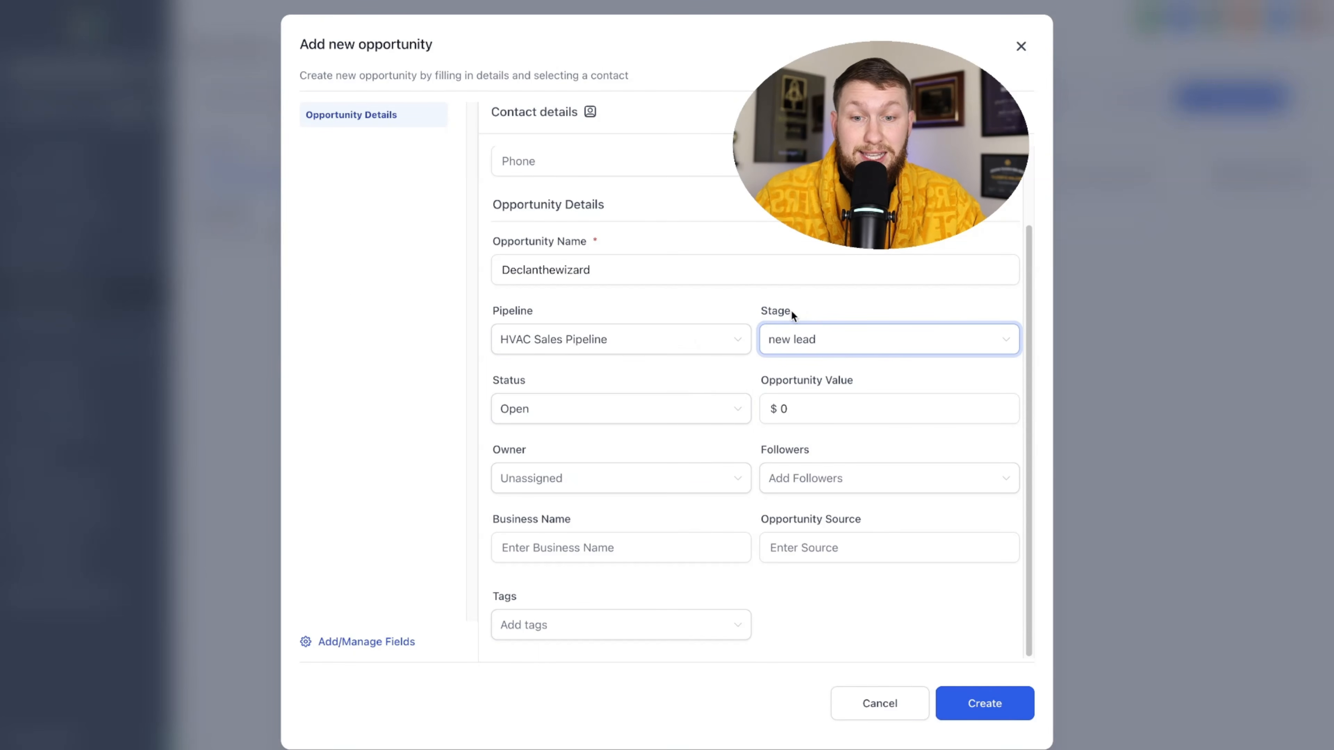
Keep the new opportunity's status as Open and set its opportunity value to $59.
left_click(680, 408)
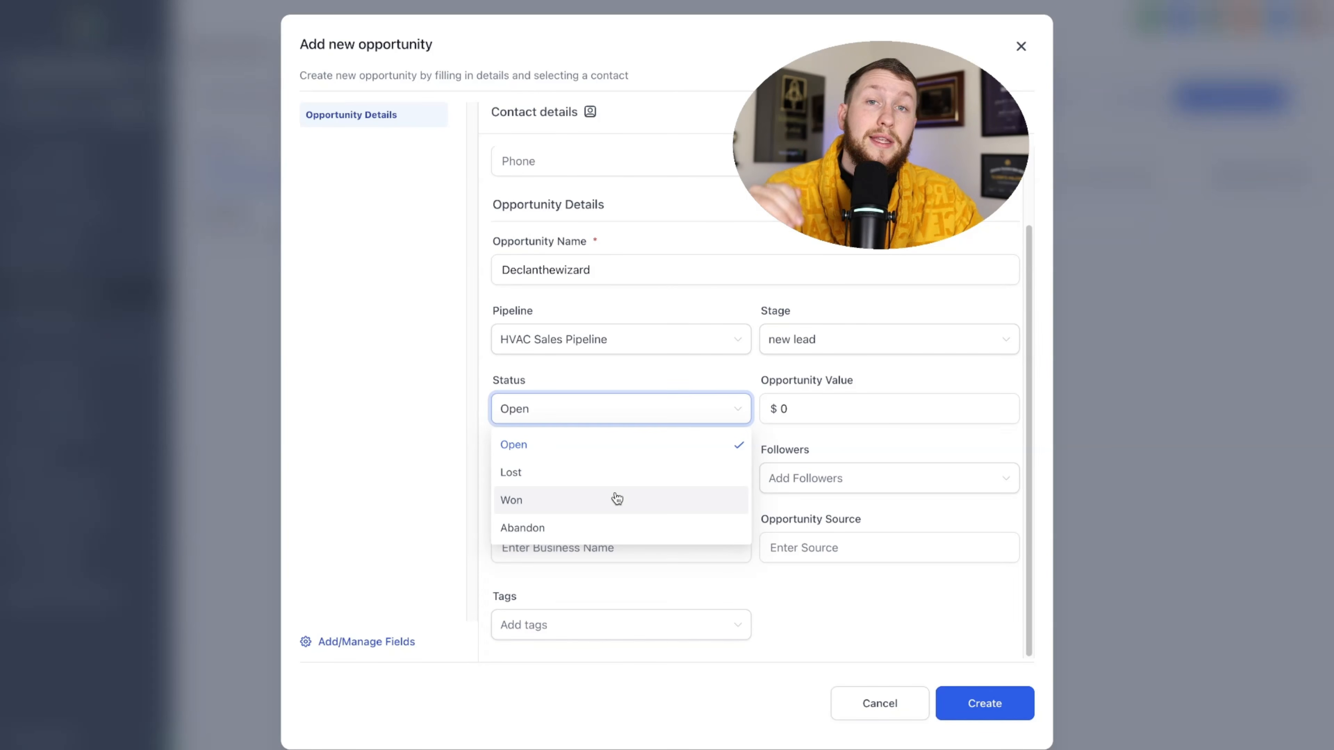
left_click(621, 382)
left_click(881, 400)
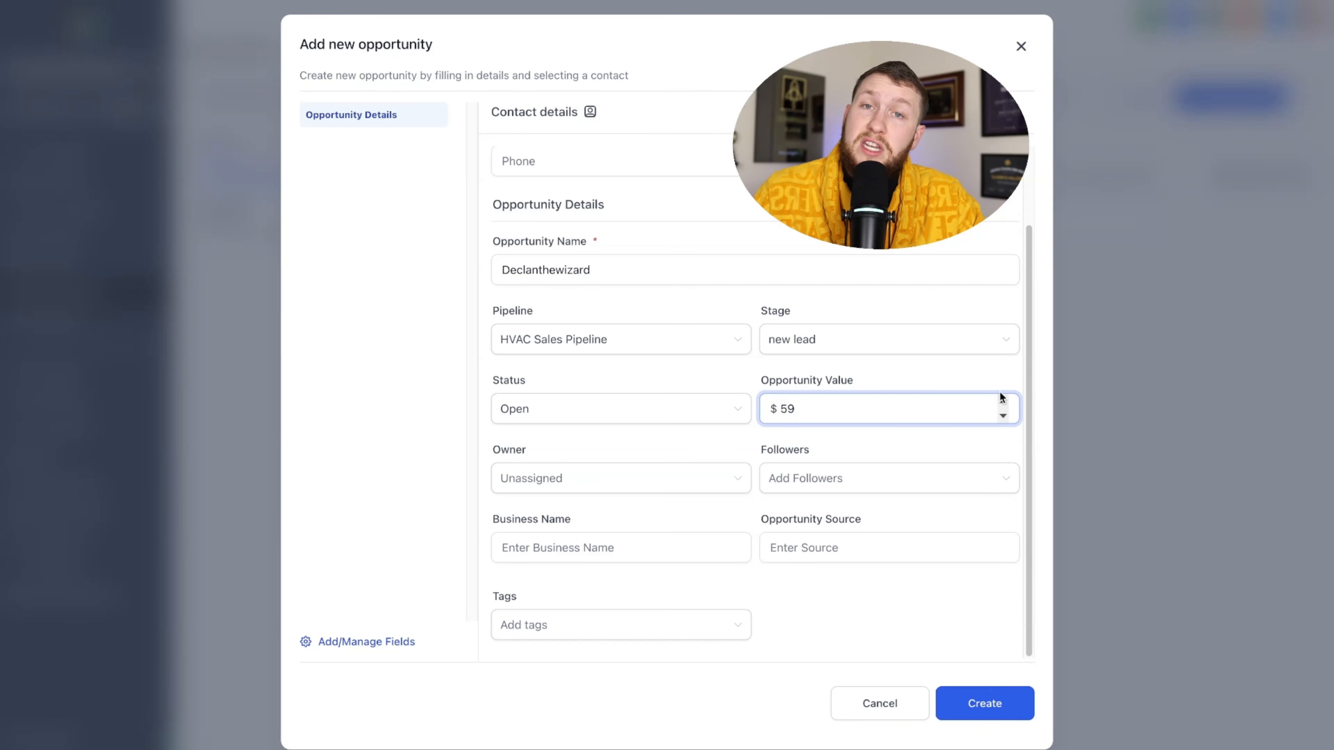
Check the owner, followers, business name and tags fields, leave them unset, and create the opportunity in the new lead stage.
left_click(609, 492)
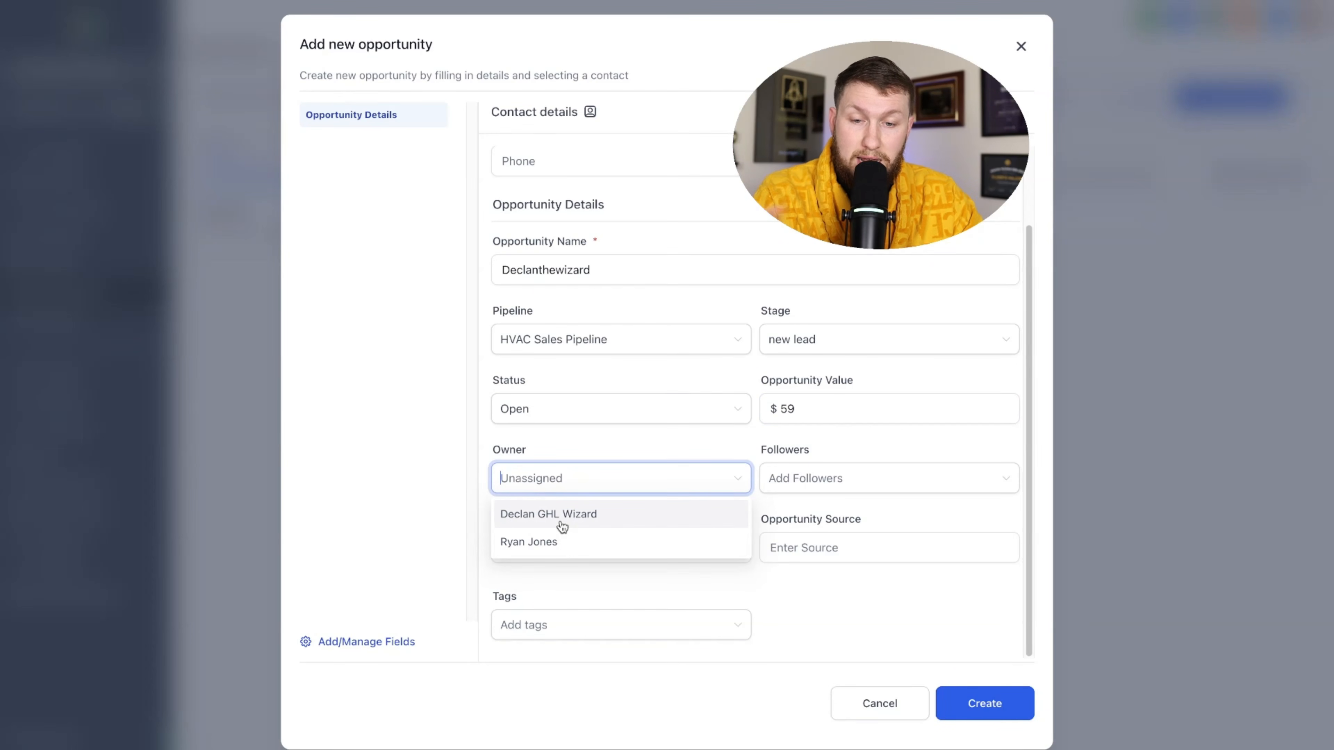
left_click(822, 486)
left_click(629, 551)
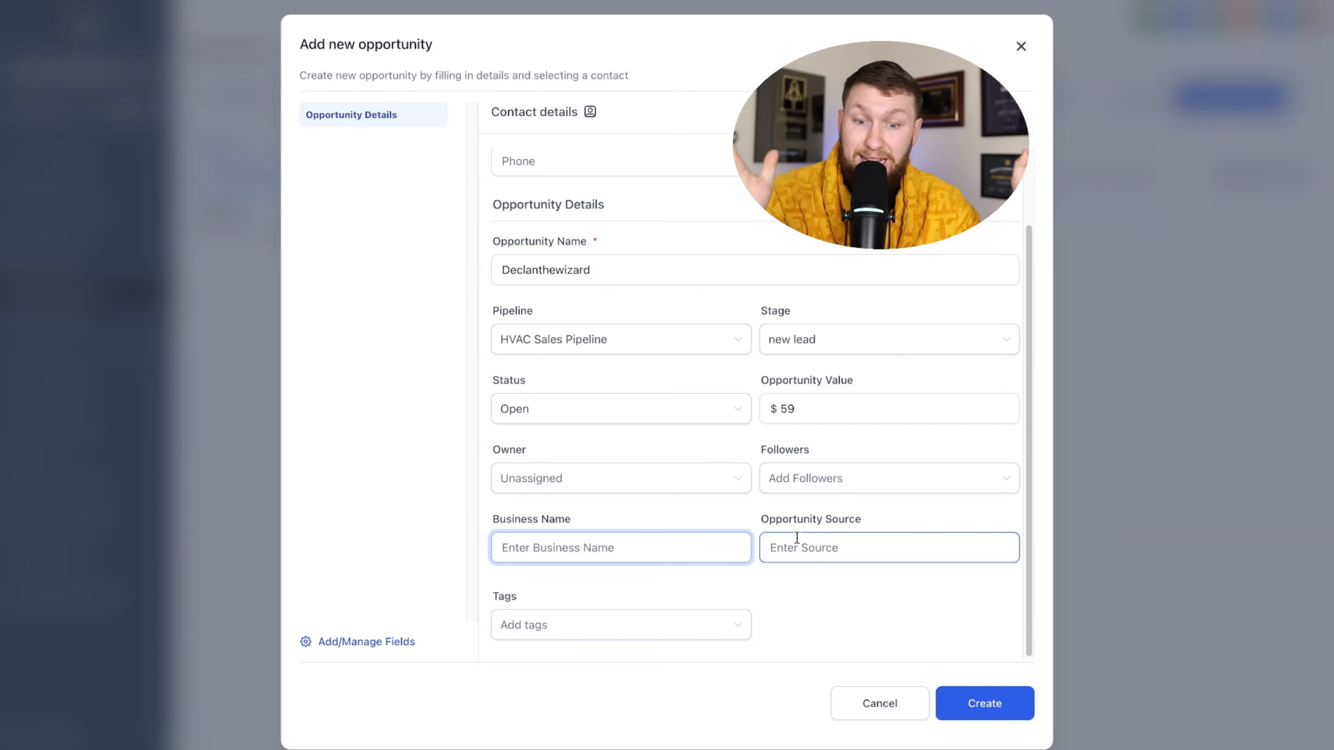
left_click(662, 629)
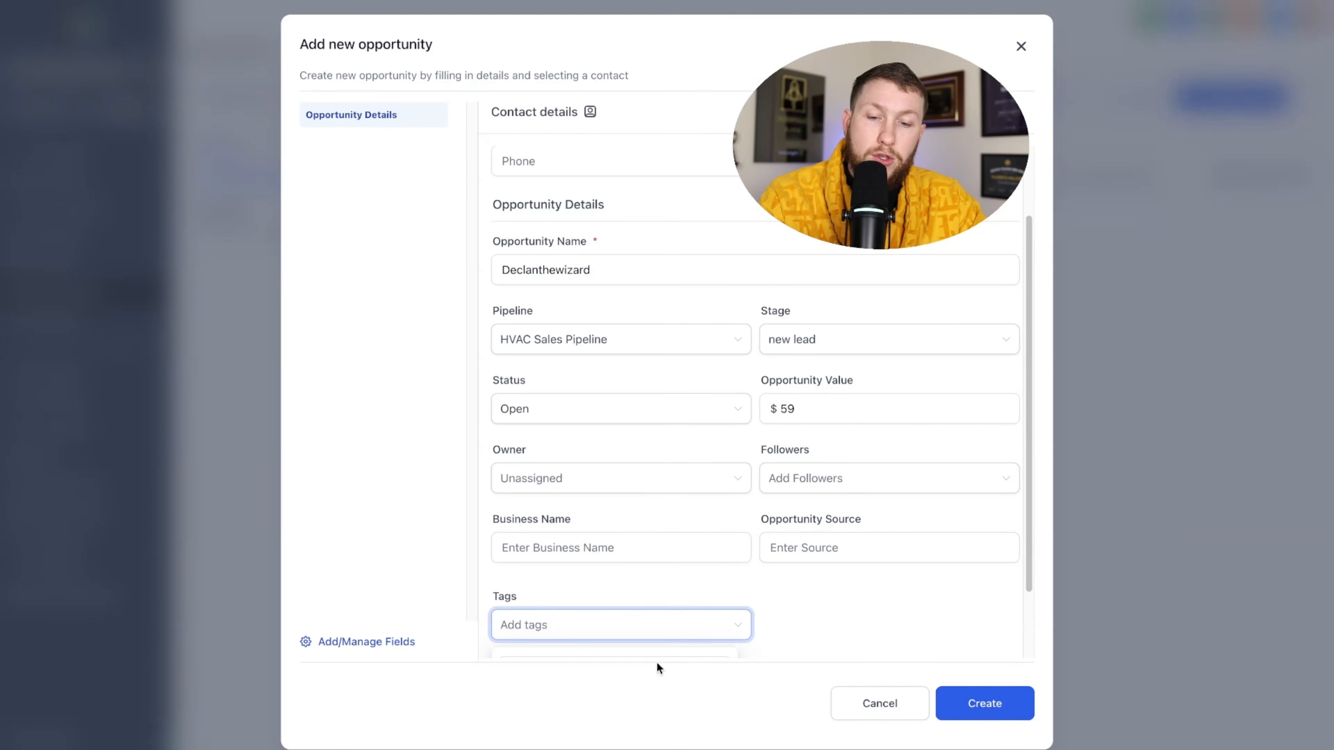
scroll(853, 621, "down", 3)
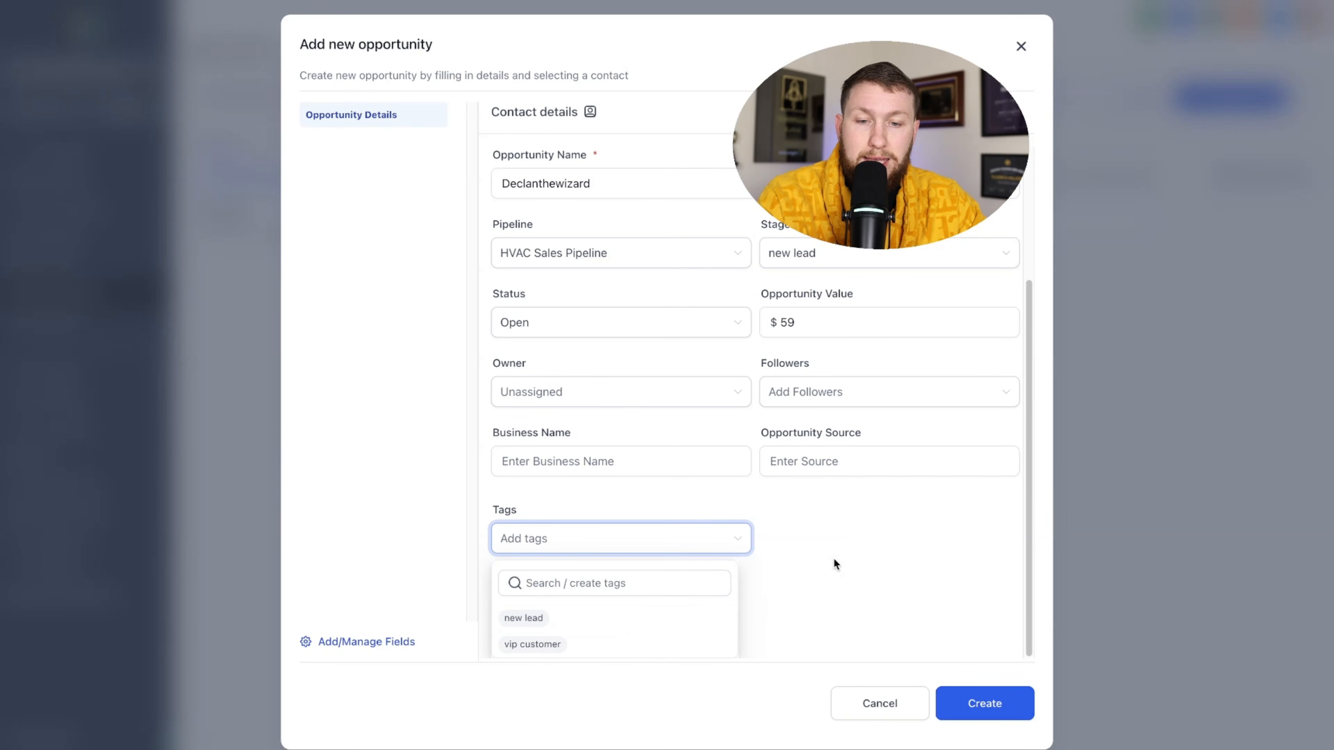
left_click(873, 573)
scroll(874, 576, "up", 3)
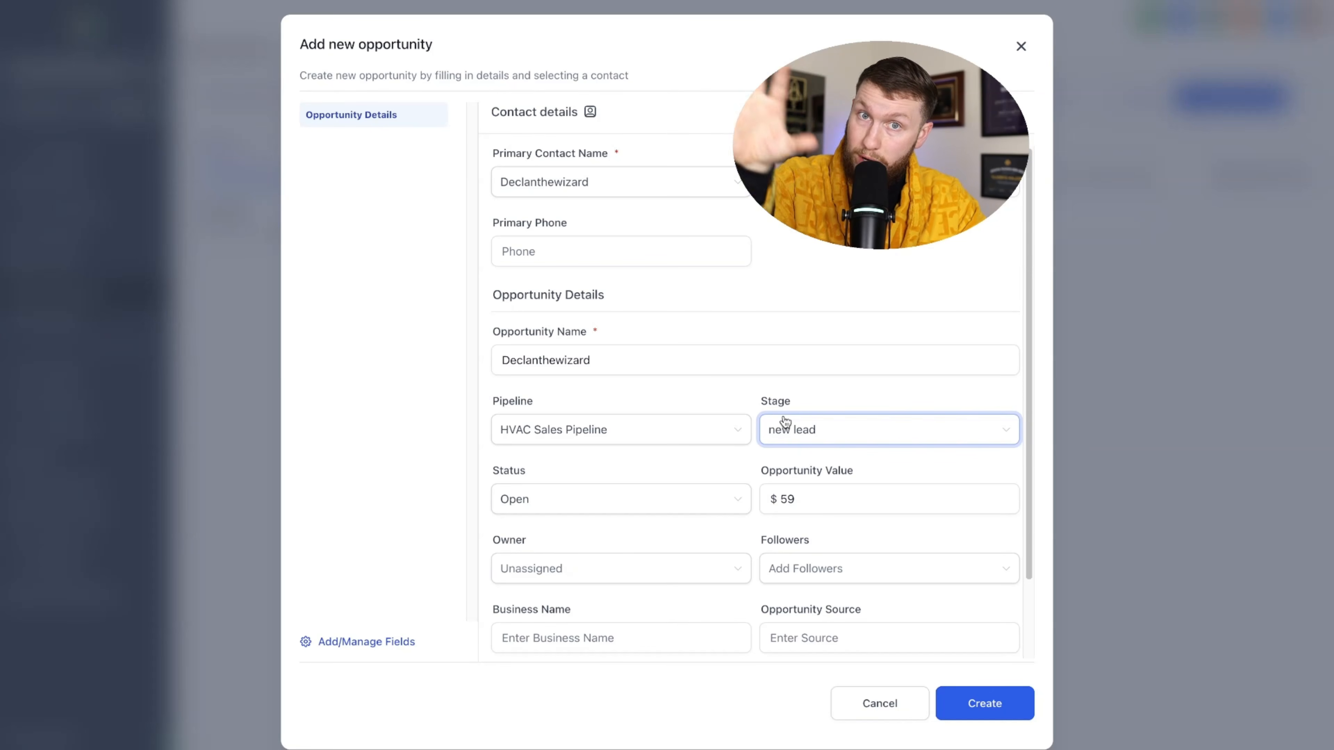
left_click(1002, 706)
left_click(1021, 48)
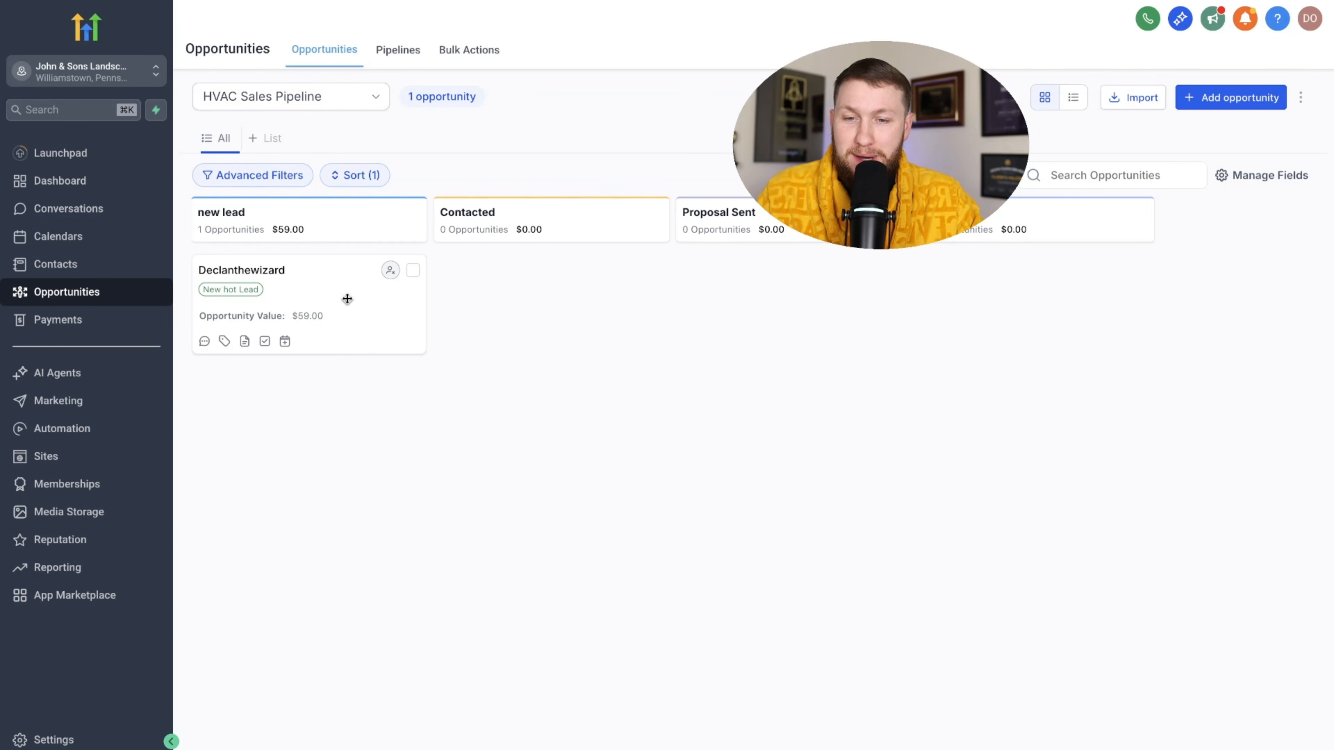
Move the new opportunity's card out of the new lead stage and back into it.
left_click_drag(298, 298, 672, 287)
left_click_drag(589, 279, 318, 270)
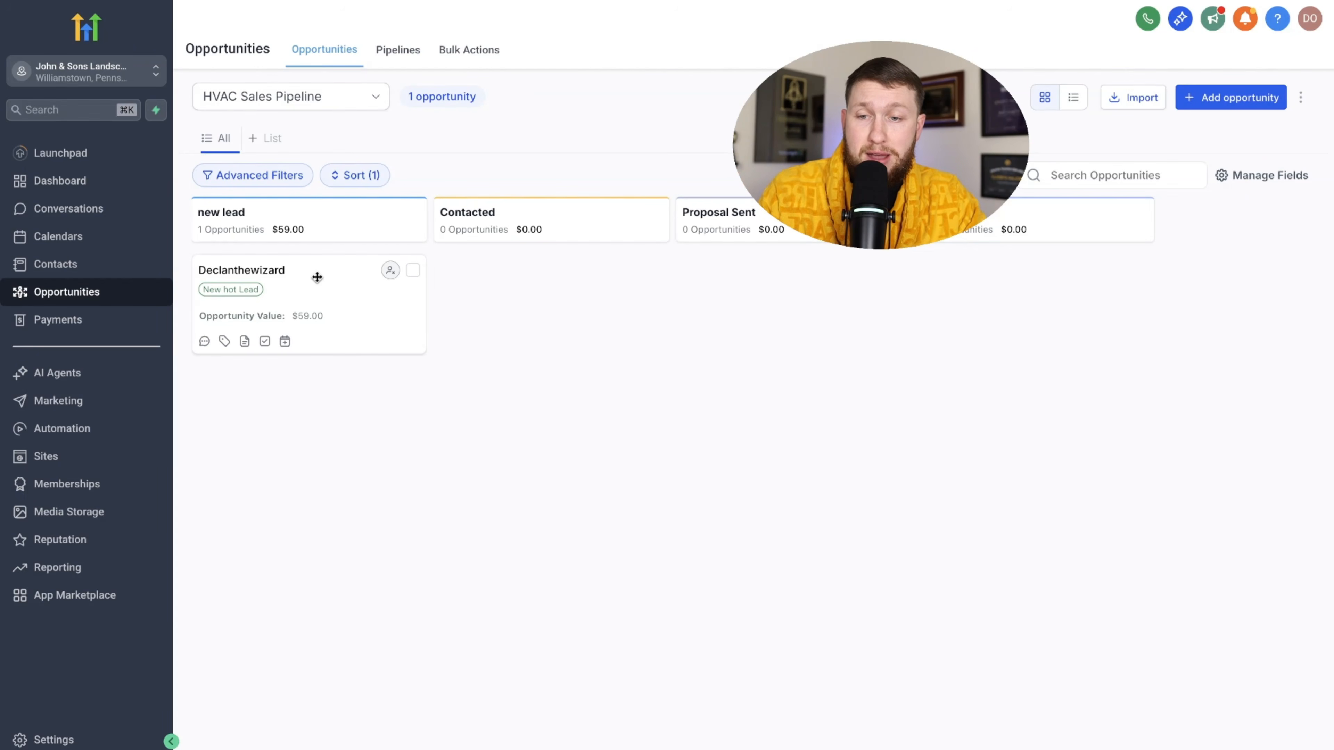
Open the new lead opportunity and review its contact and opportunity details.
left_click(308, 289)
left_click(1021, 45)
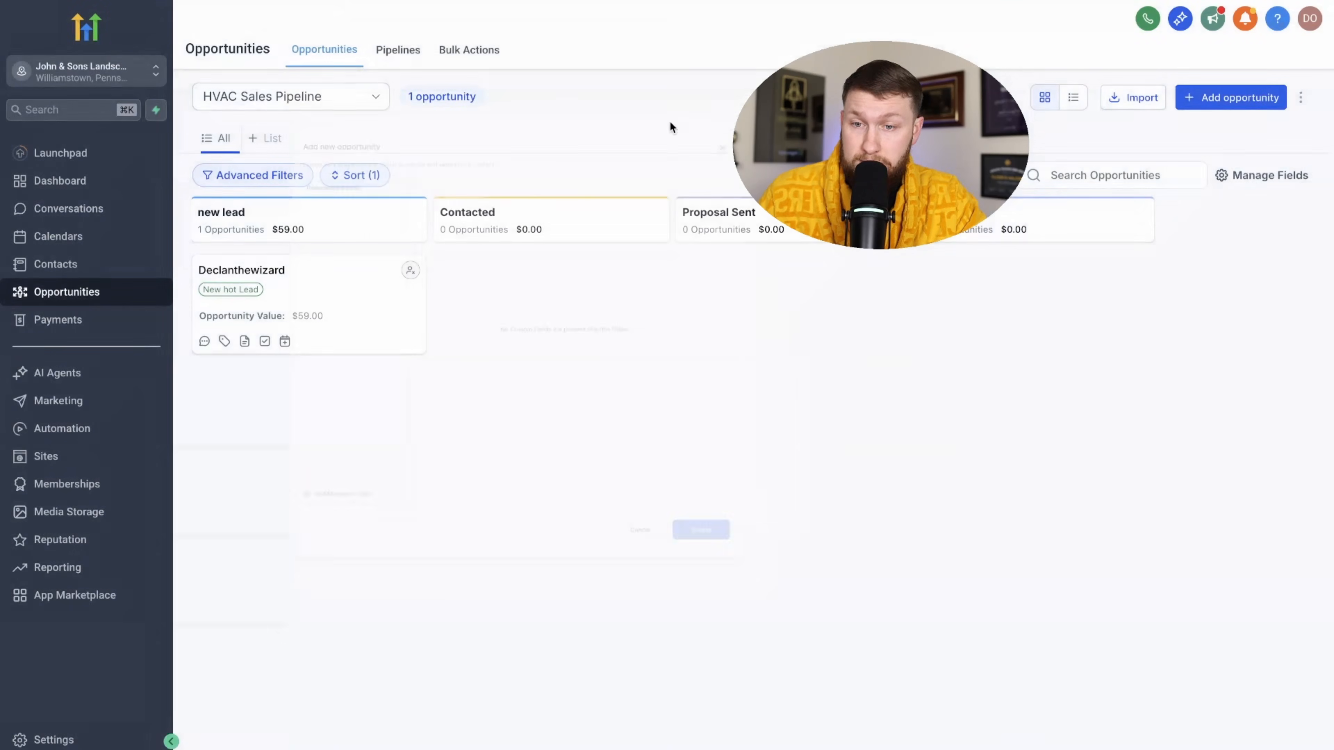
left_click(287, 298)
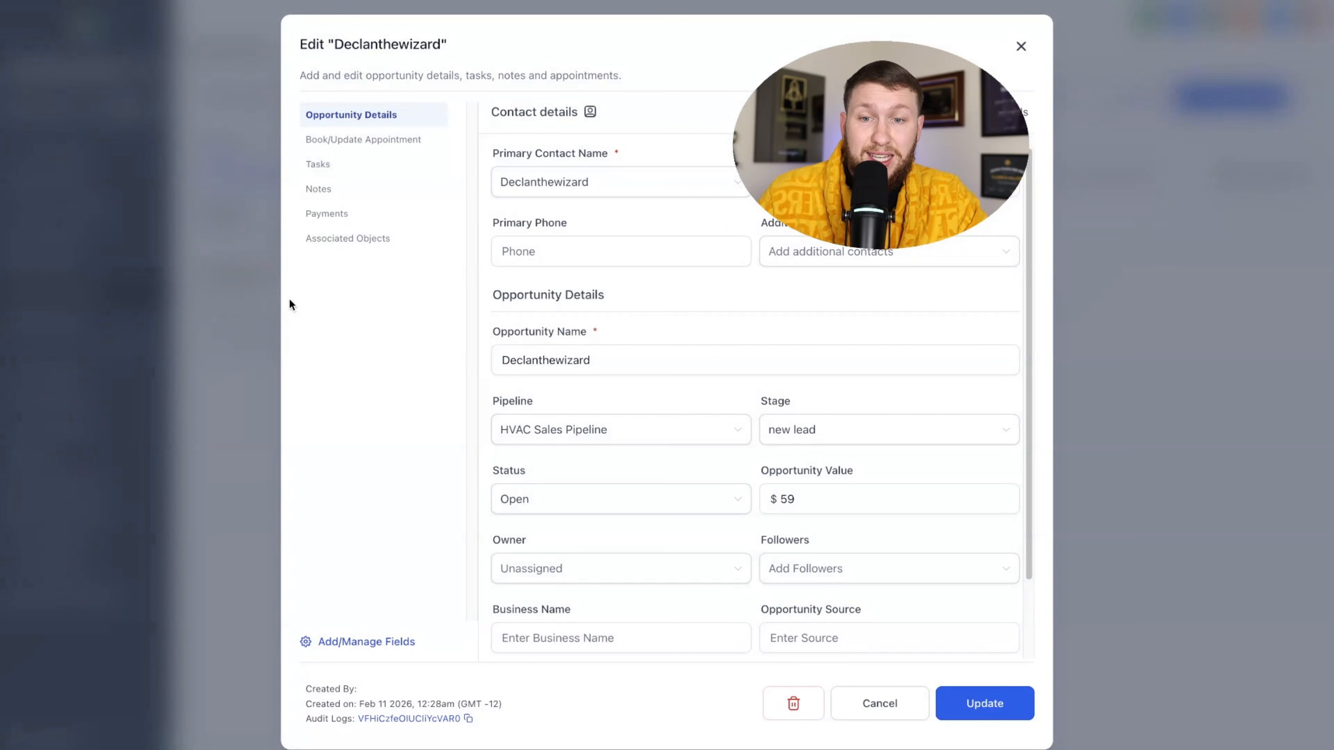
scroll(673, 470, "down", 2)
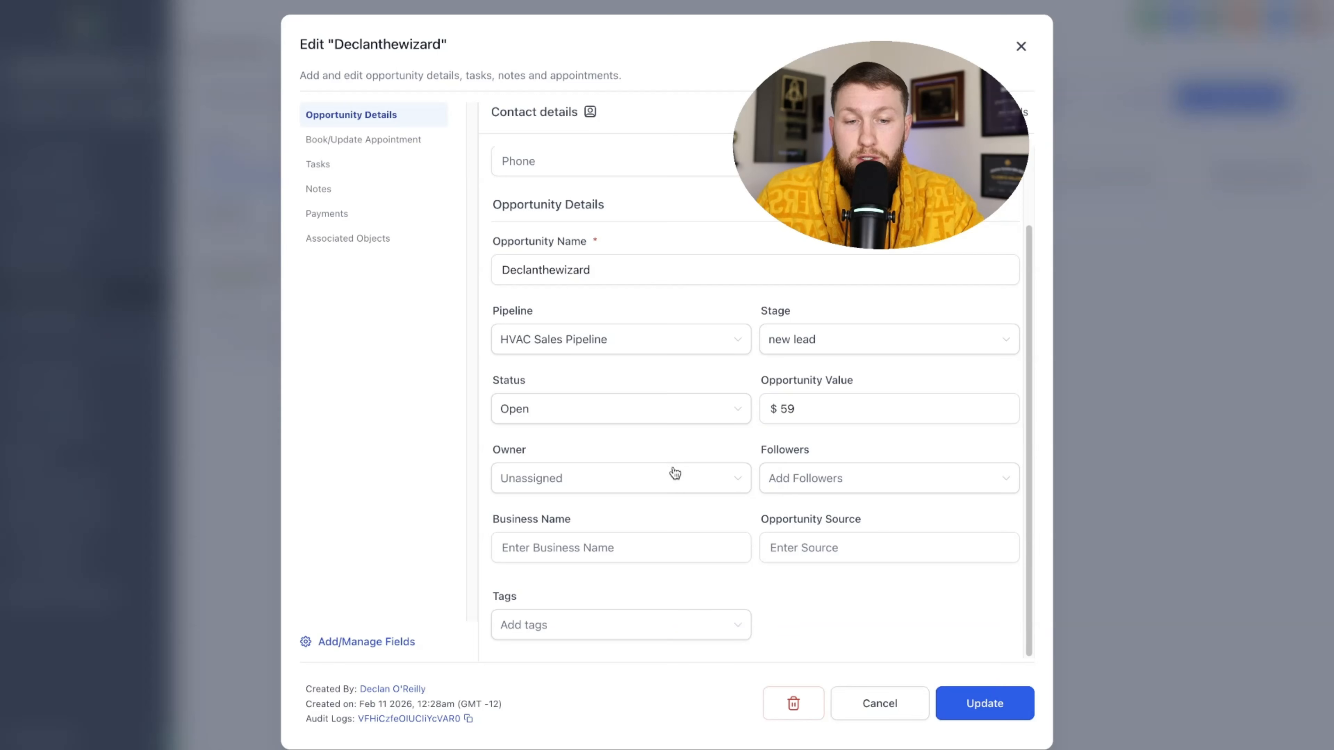
scroll(774, 611, "up", 2)
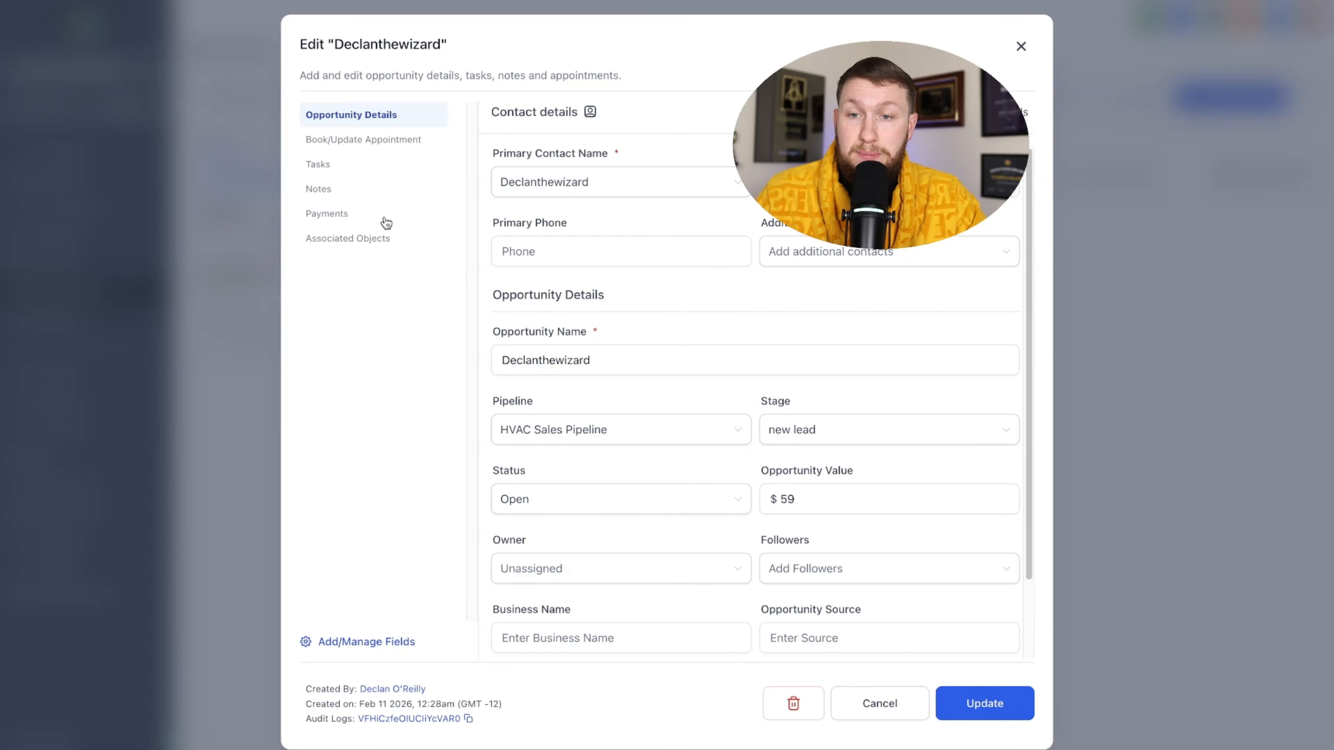
Book an appointment for the opportunity in the personal calendar on Feb 11, 2026 at 01:00 am, leaving location and title blank.
left_click(390, 144)
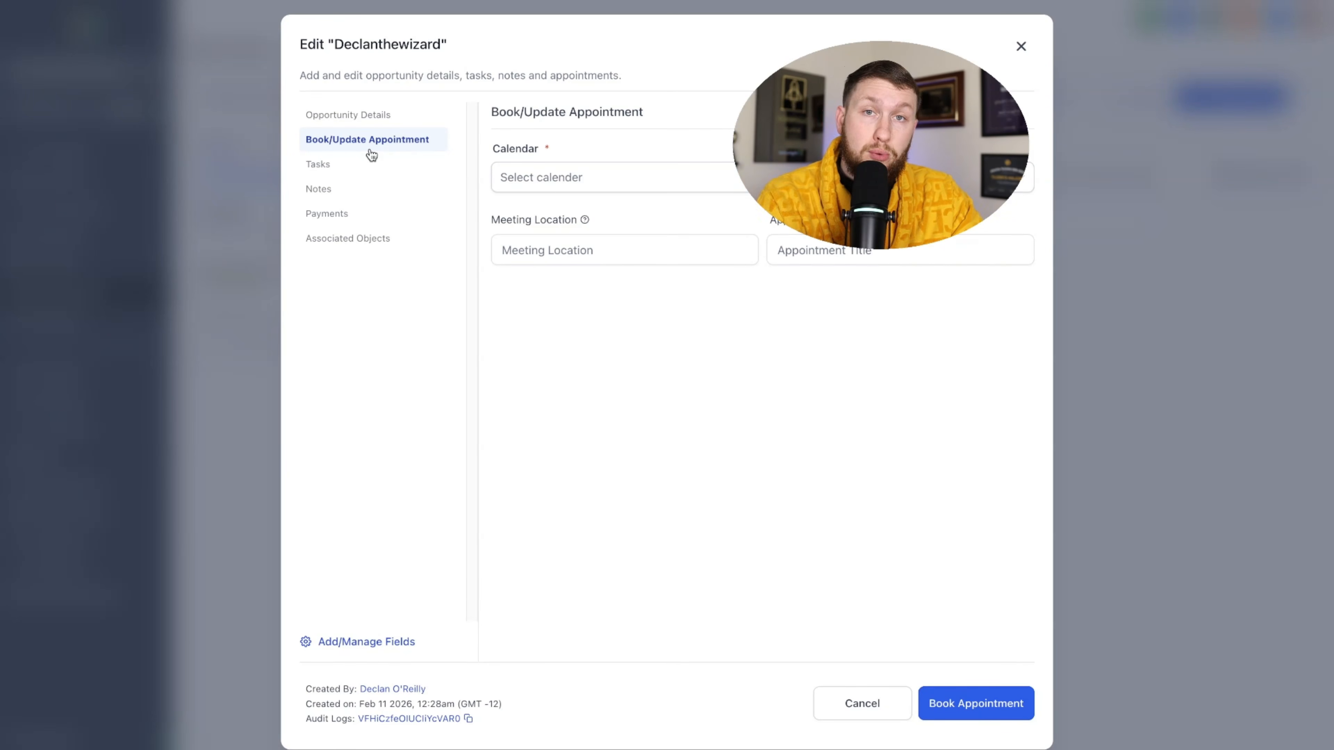
left_click(553, 177)
left_click(602, 214)
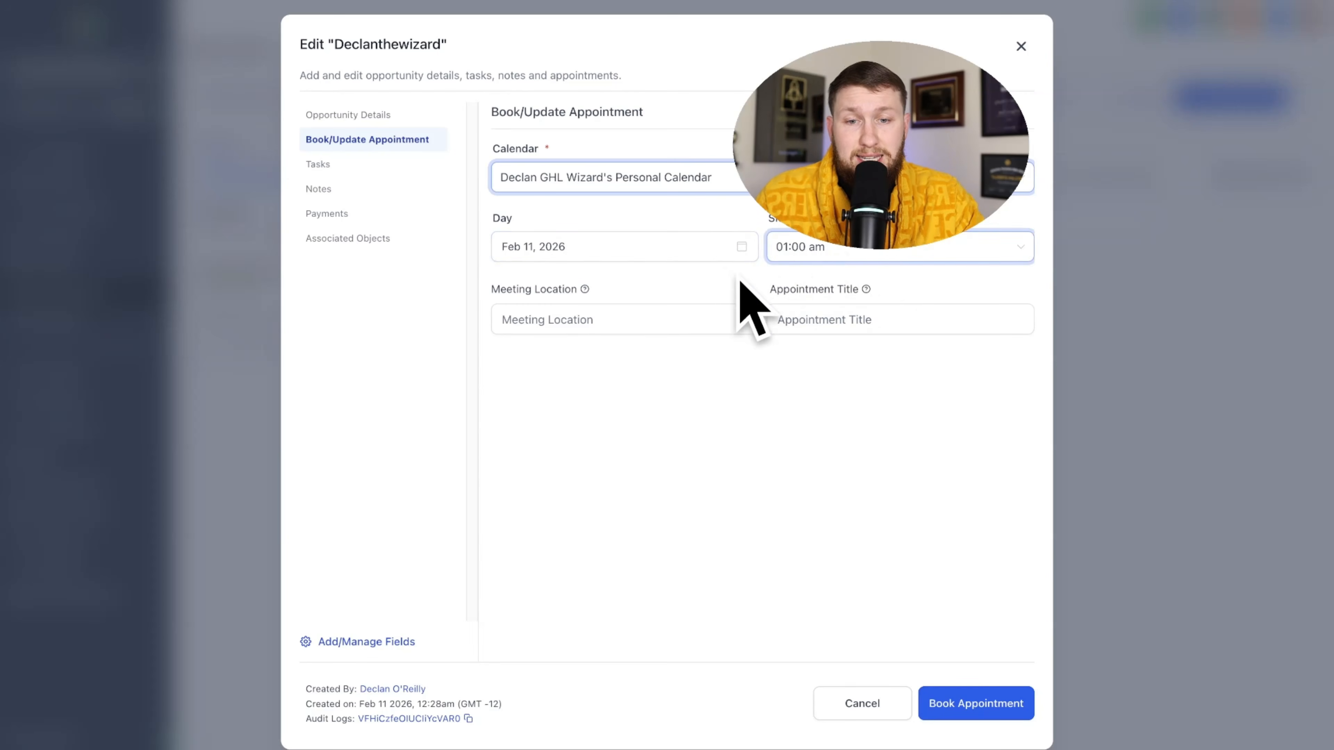
left_click(677, 311)
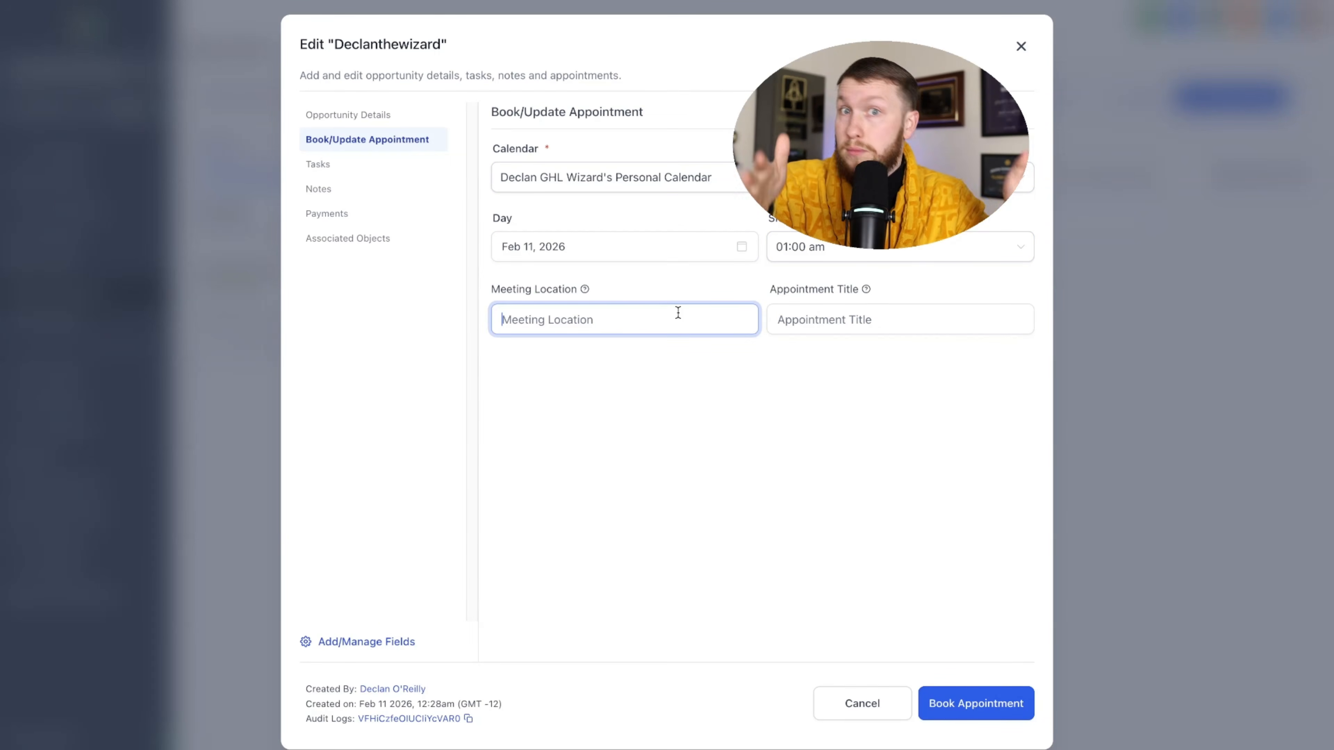
left_click(840, 312)
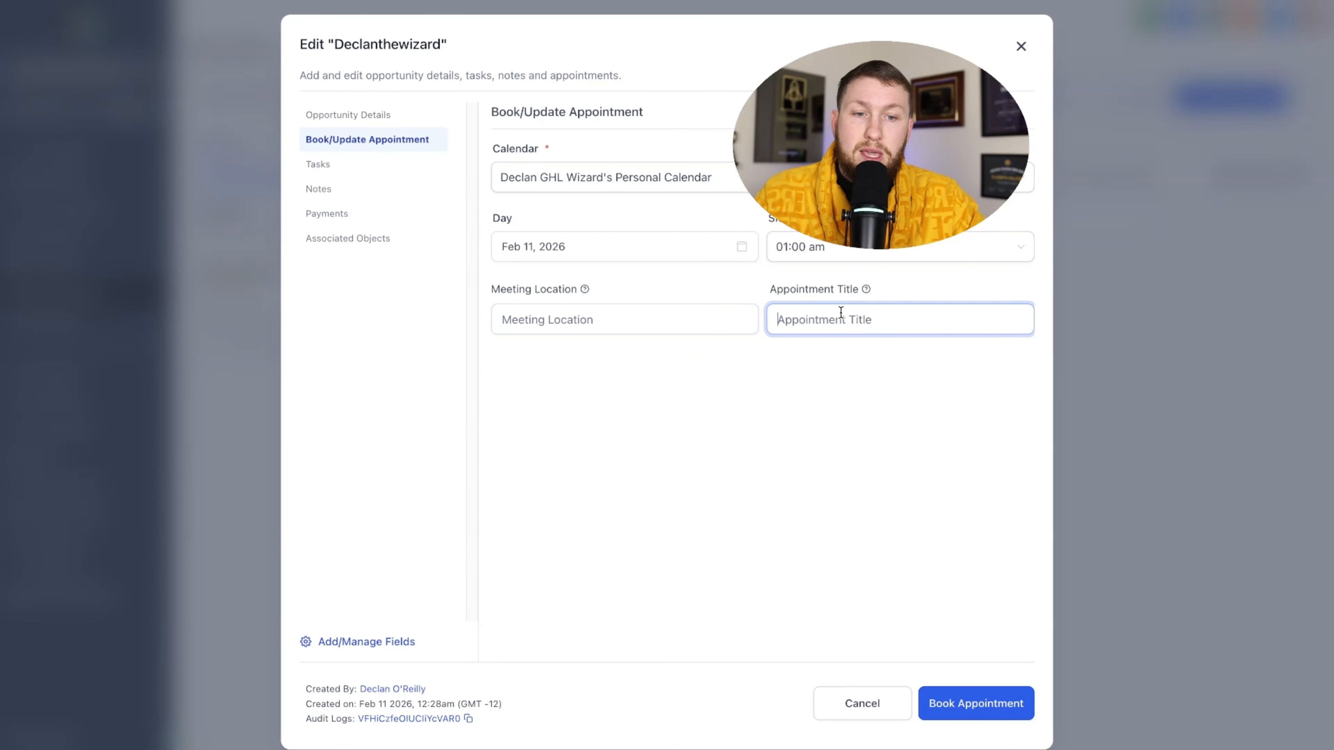
left_click(975, 704)
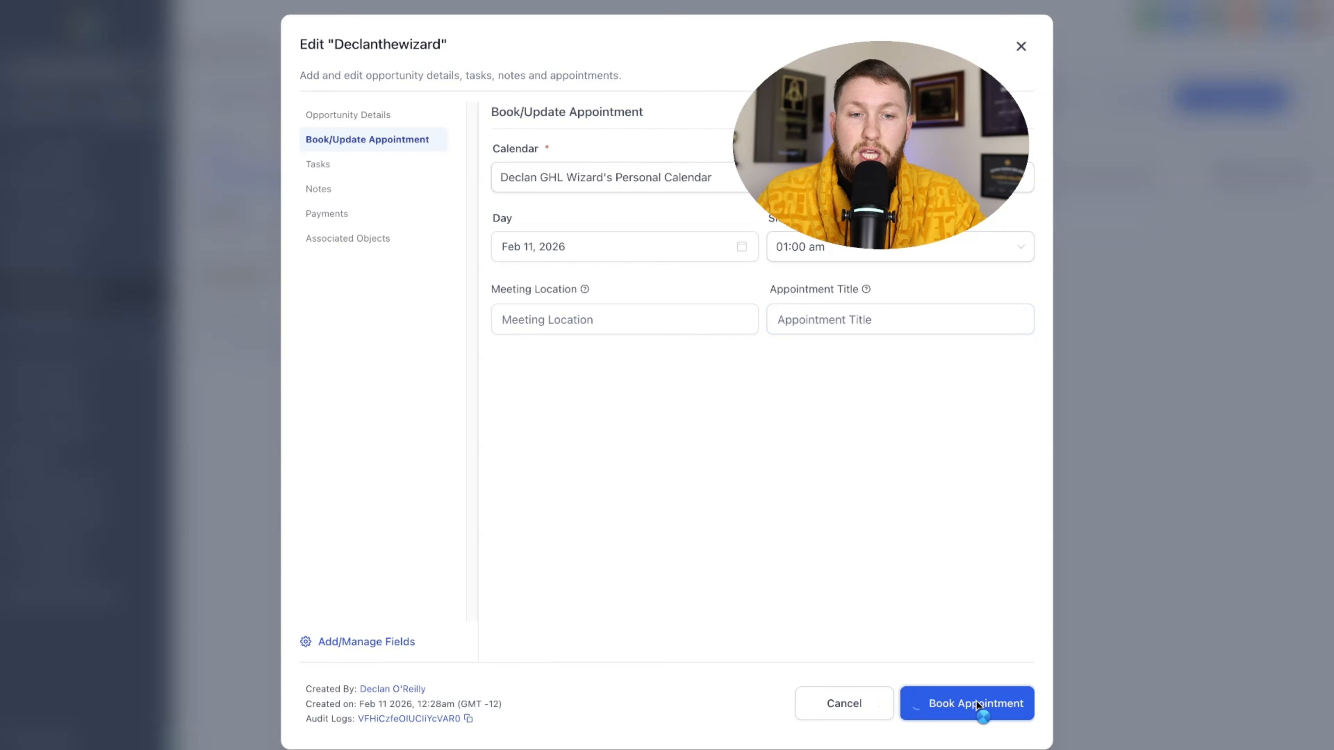
left_click(1020, 47)
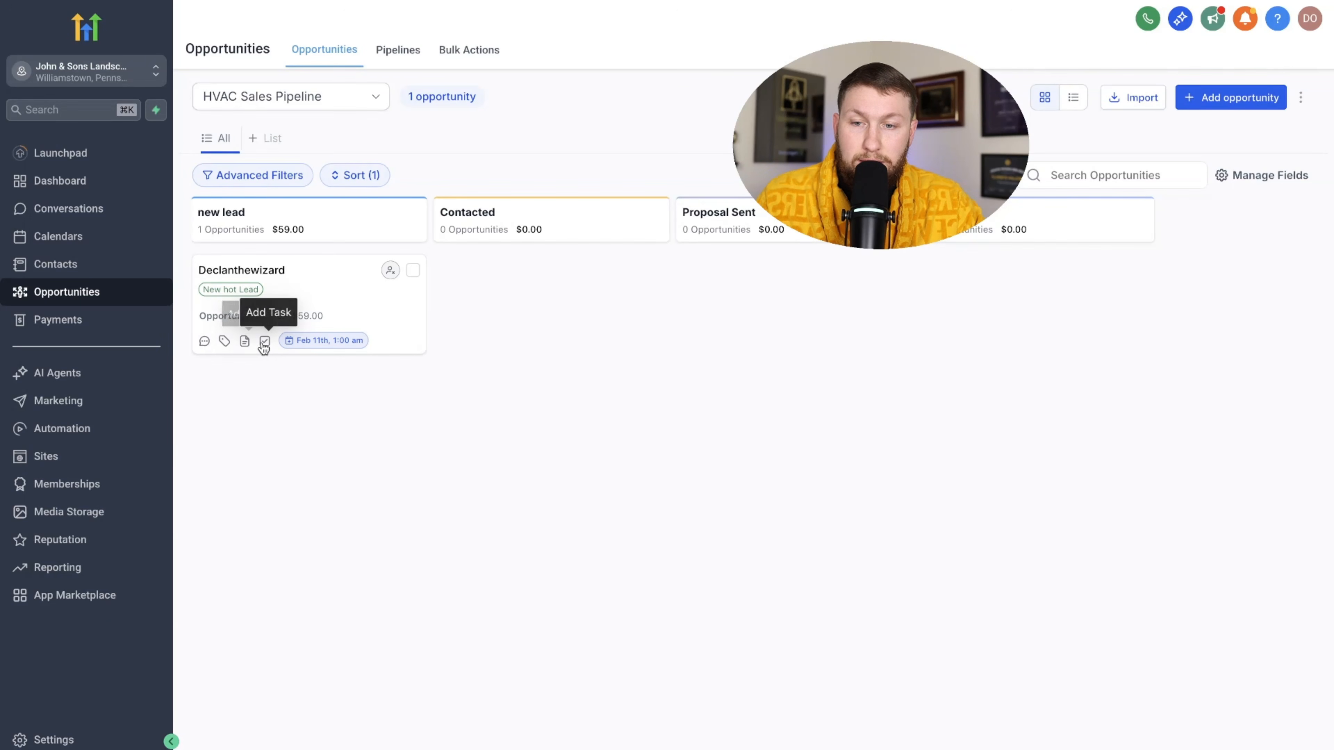
Reopen the opportunity and examine its tasks and the form for adding a task, without saving one.
left_click(324, 286)
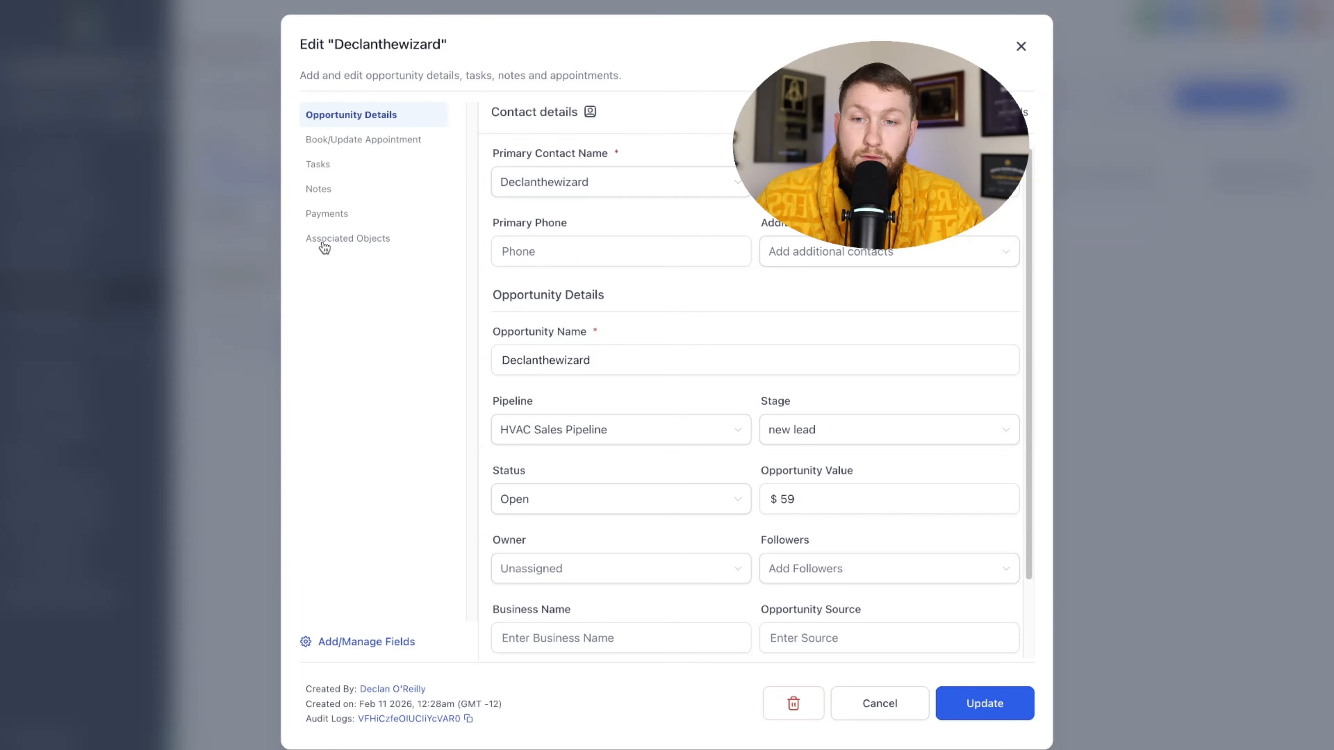
left_click(344, 171)
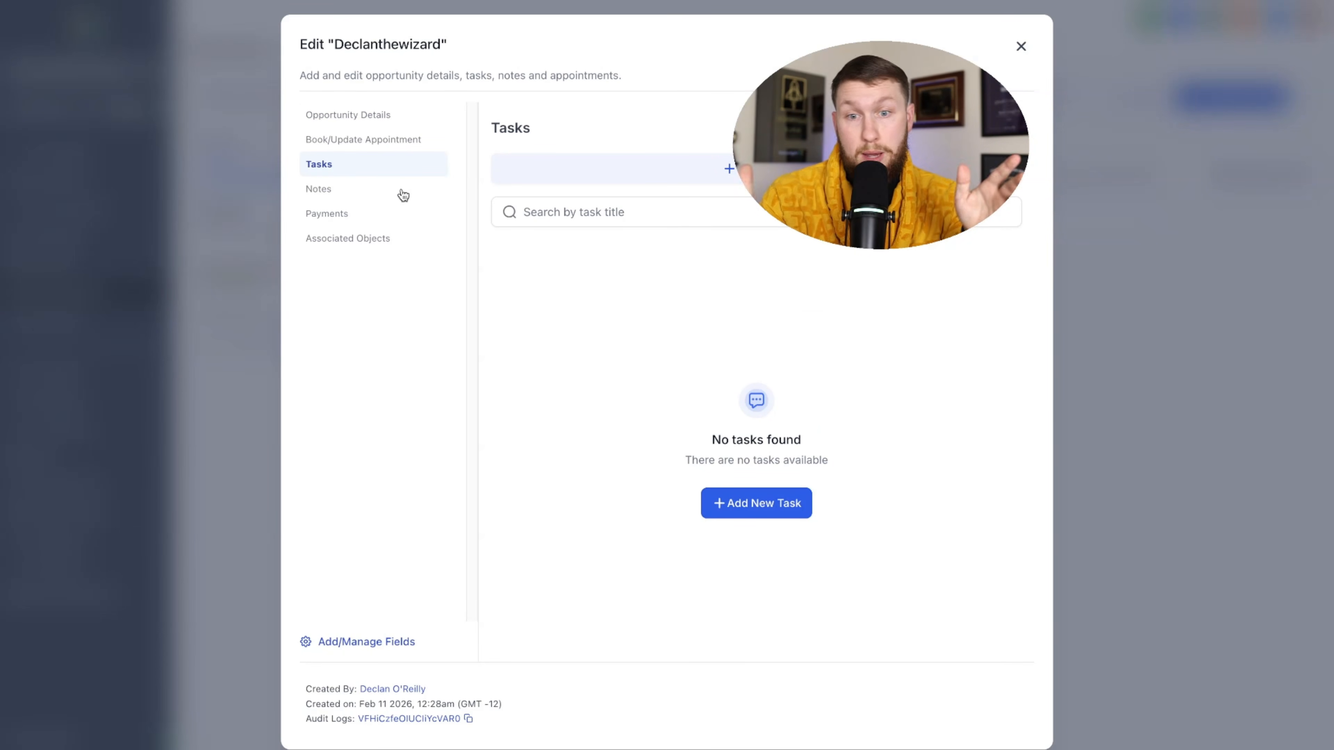
left_click(619, 171)
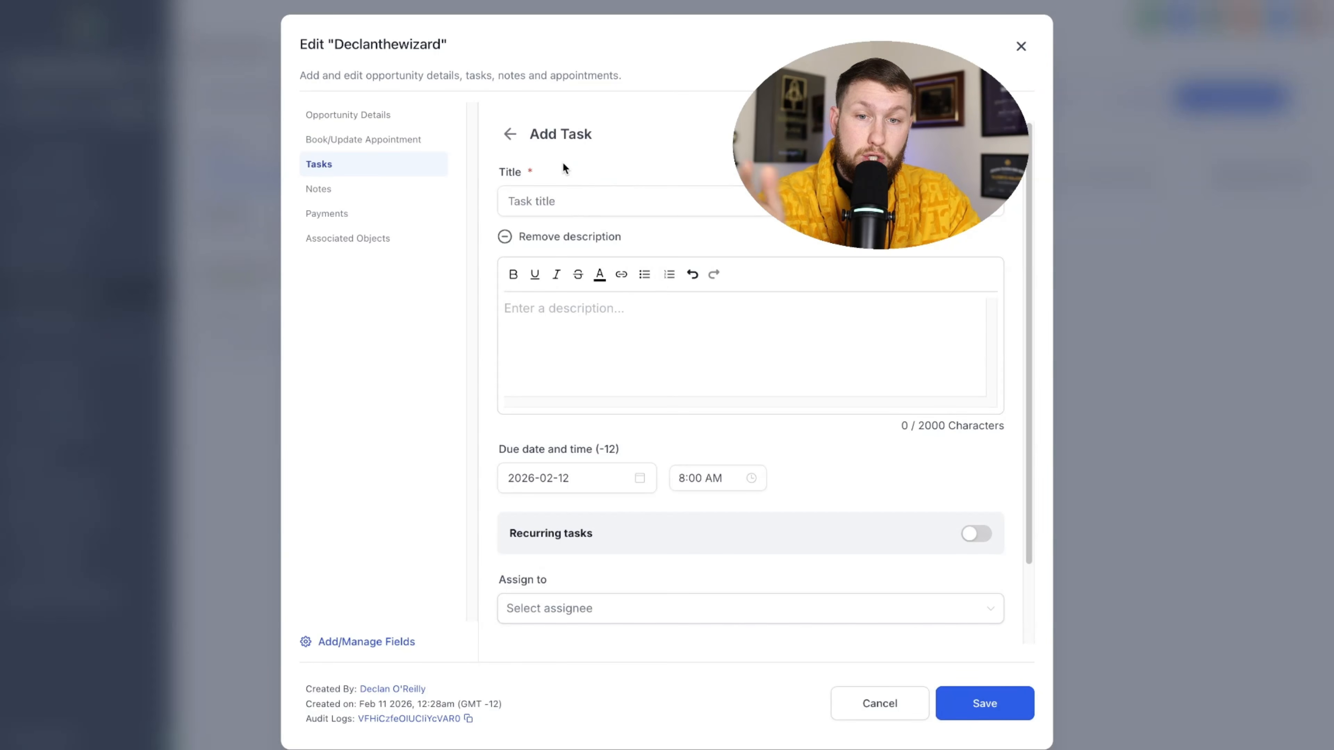
left_click(524, 132)
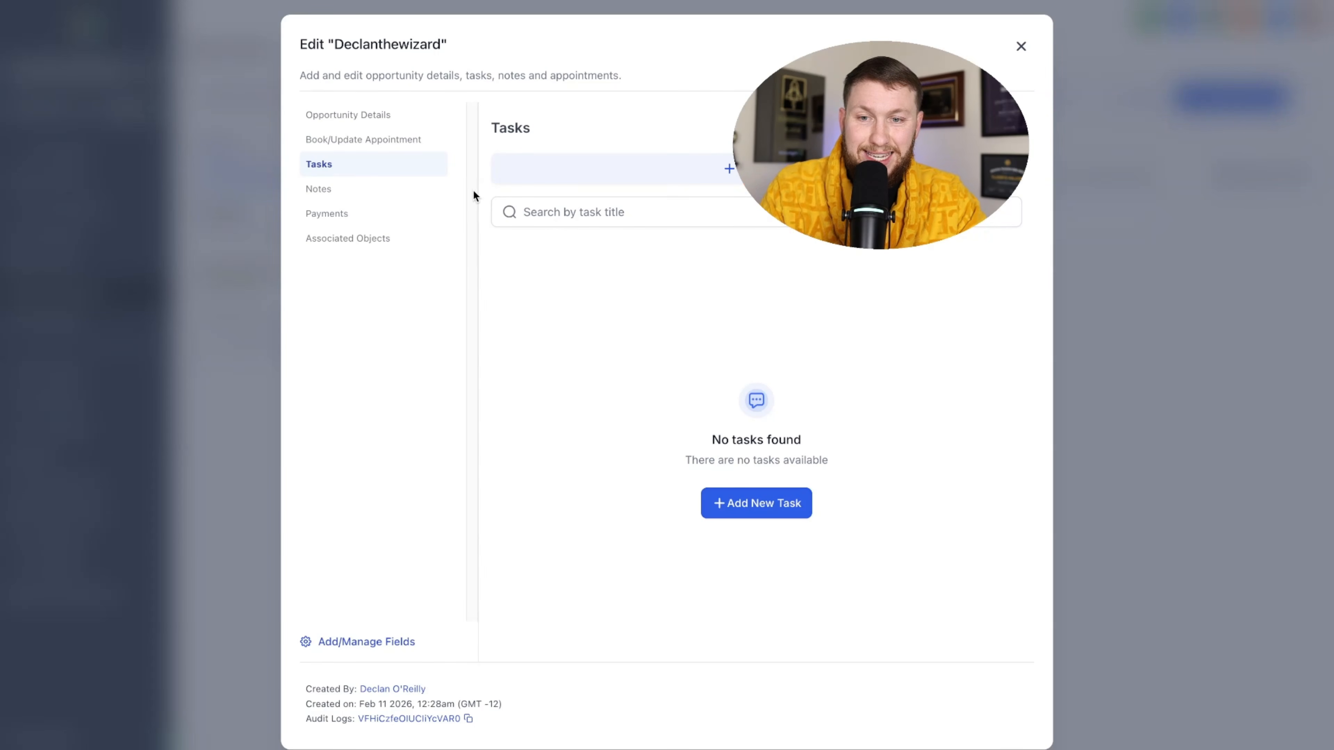
Examine the opportunity's notes, payments and associated objects, and view its notes again through the card's quick action.
left_click(330, 195)
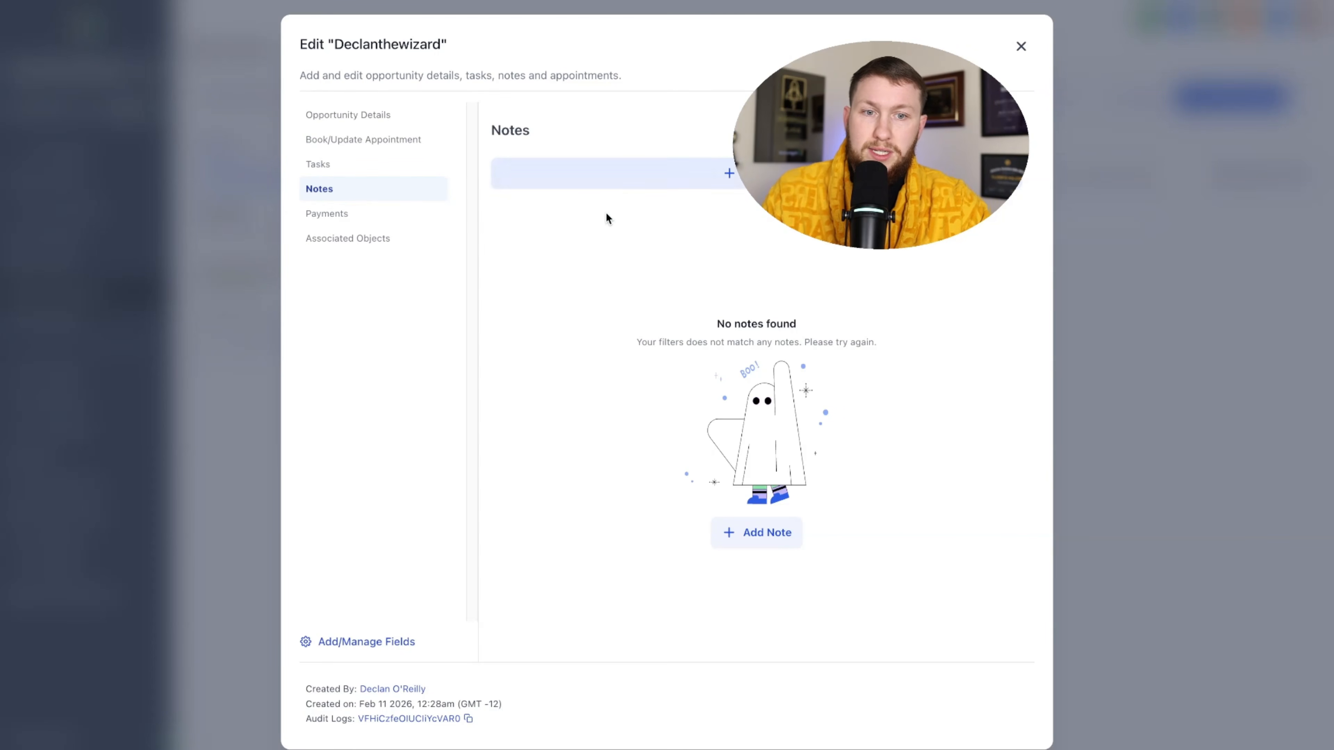
left_click(354, 219)
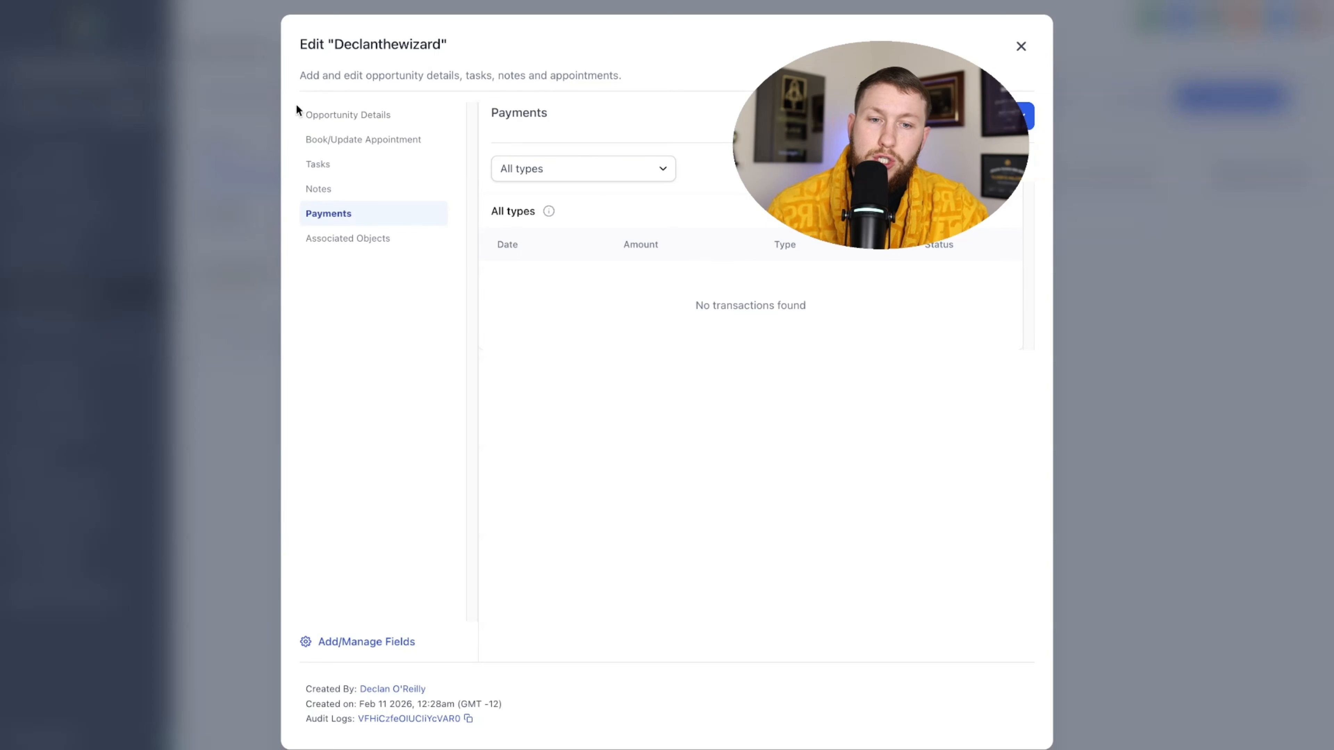
left_click(353, 240)
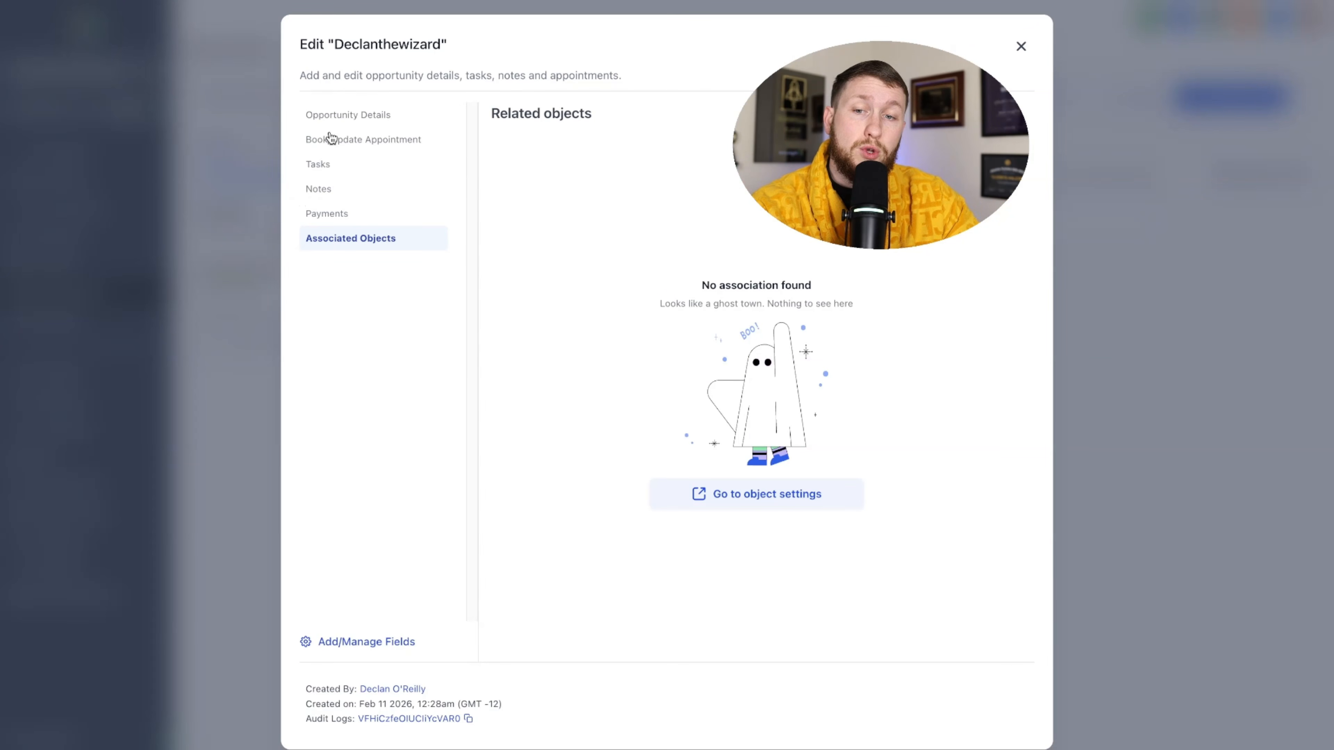
left_click(1021, 47)
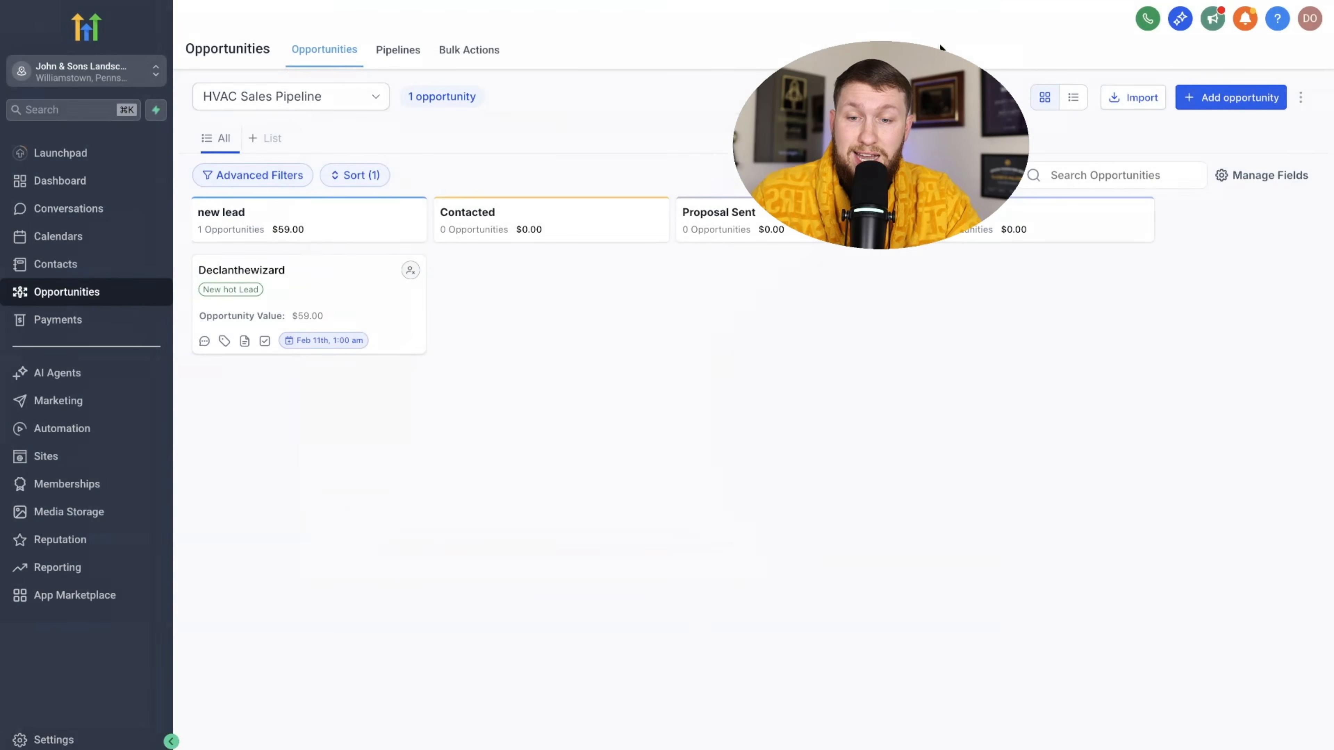
left_click(246, 342)
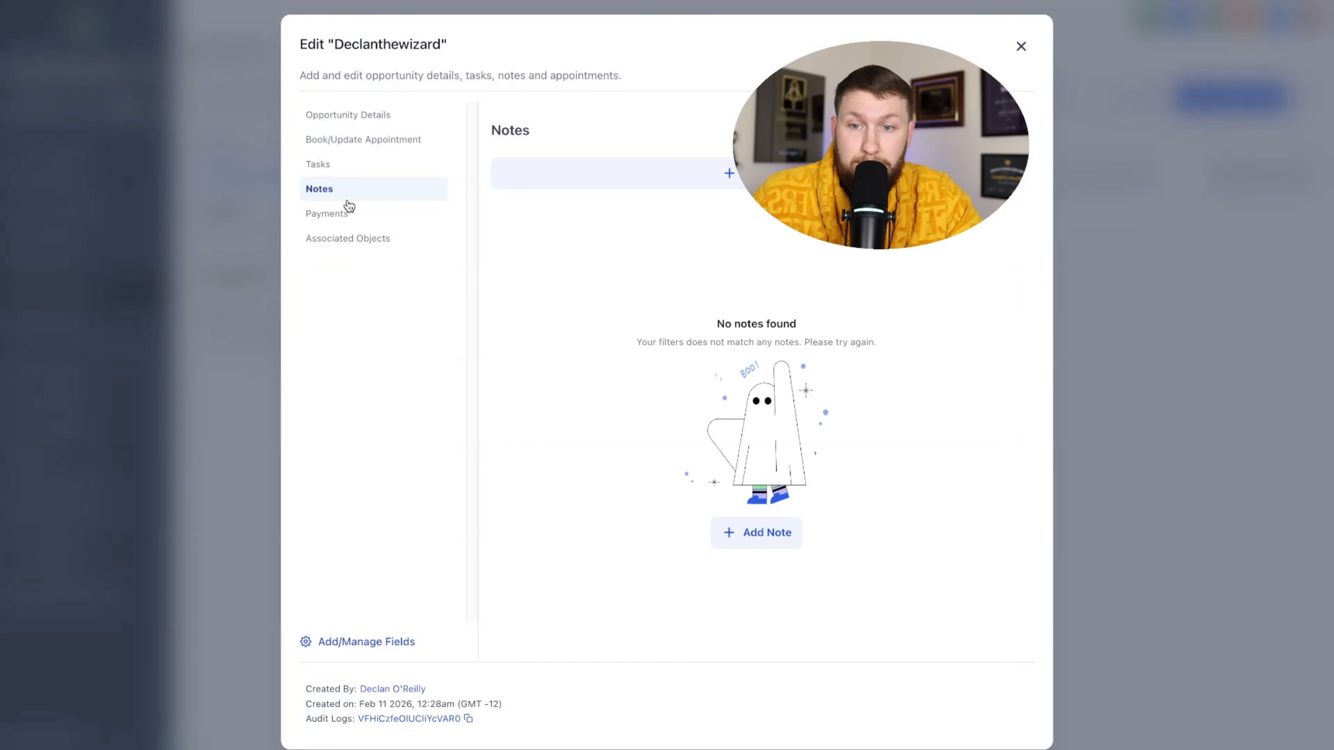
left_click(1020, 47)
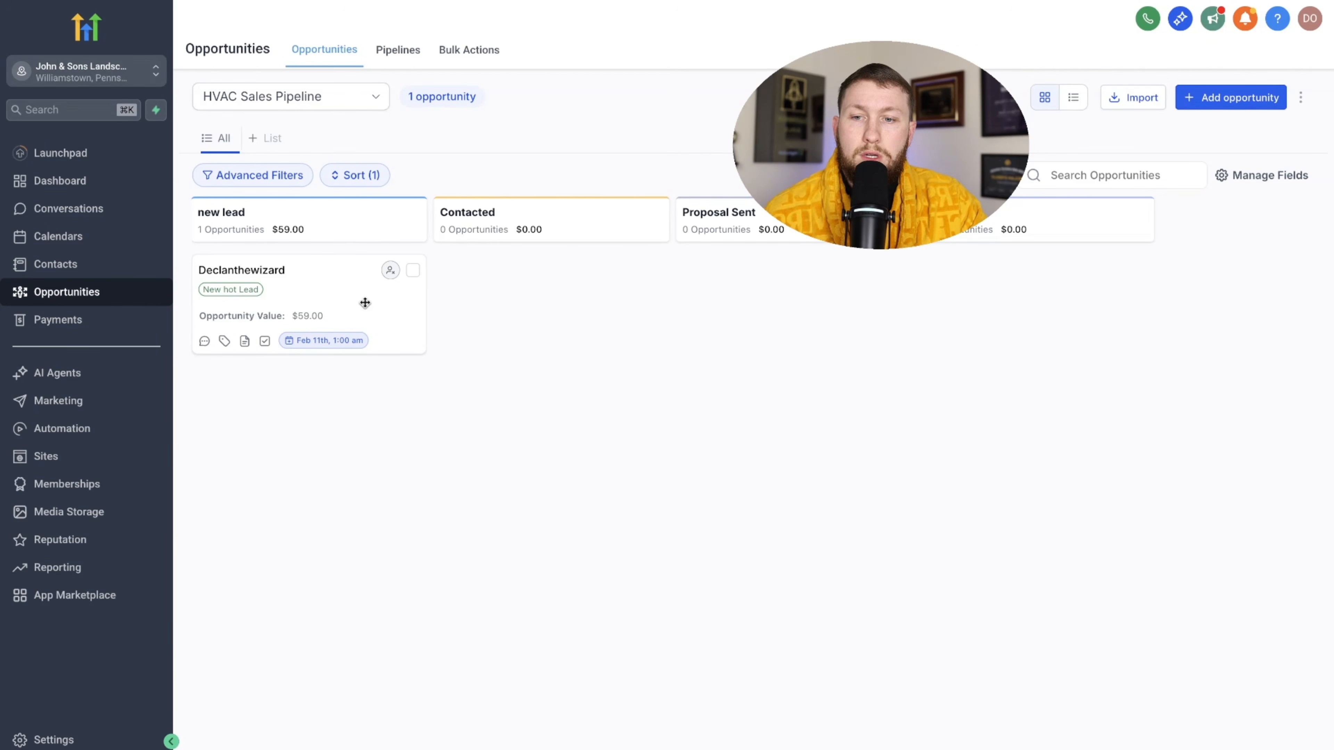
Examine the extra opportunity card fields under Other Details, Primary Contact Details and Opportunity Details in the card customisation.
left_click(1247, 176)
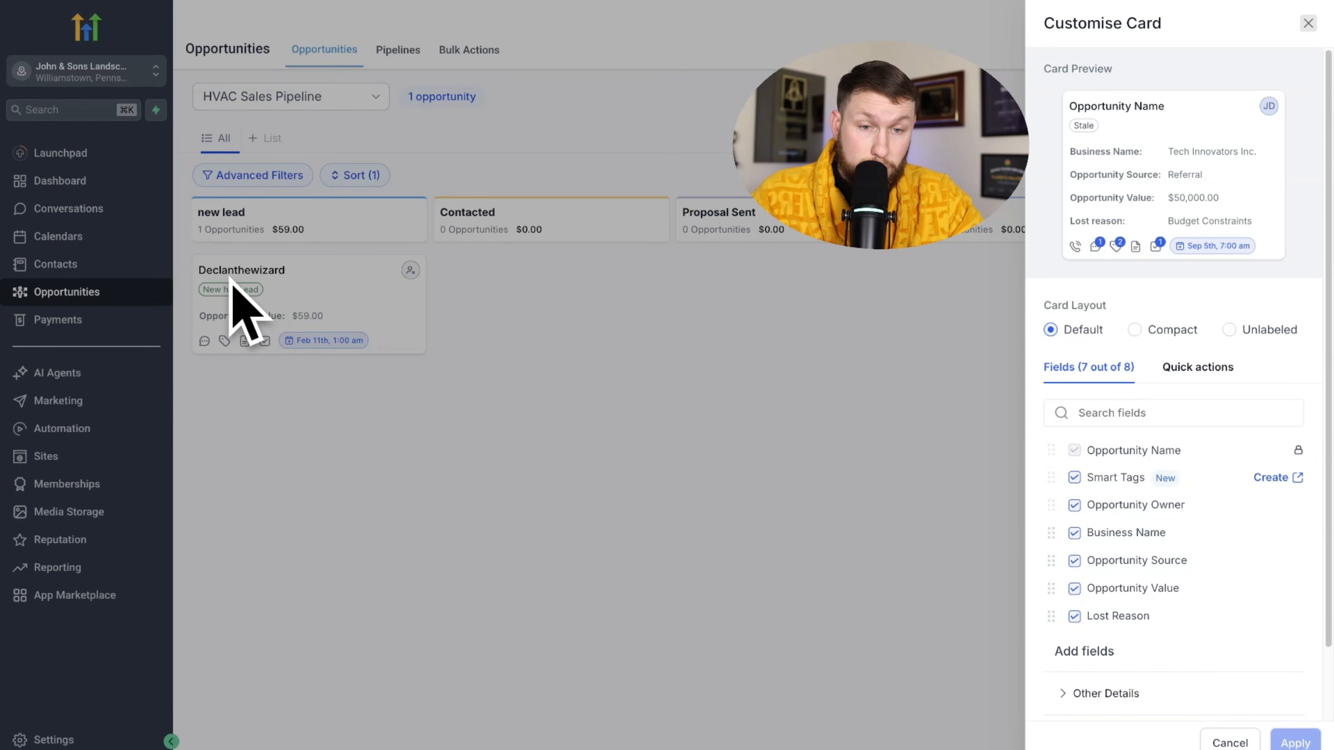
scroll(1106, 372, "down", 2)
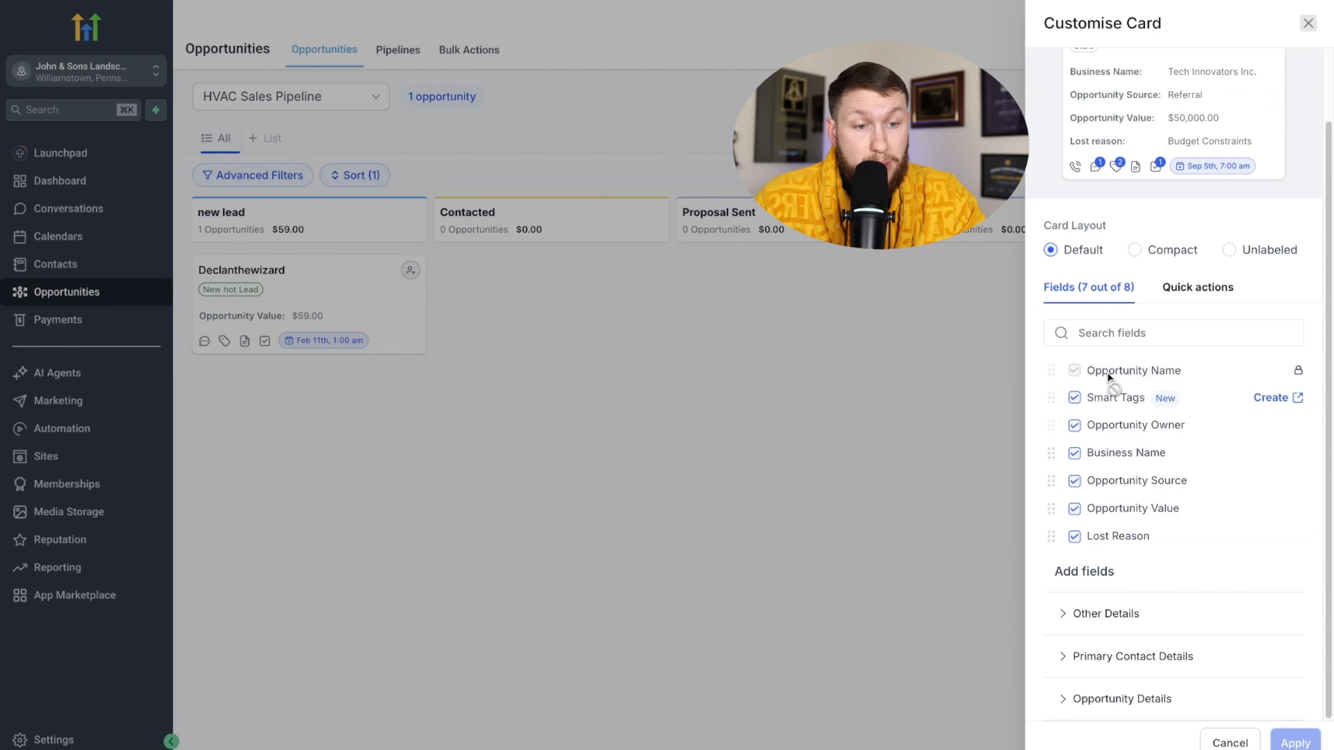
left_click(1125, 609)
scroll(1140, 596, "down", 4)
left_click(1144, 656)
scroll(1155, 601, "down", 4)
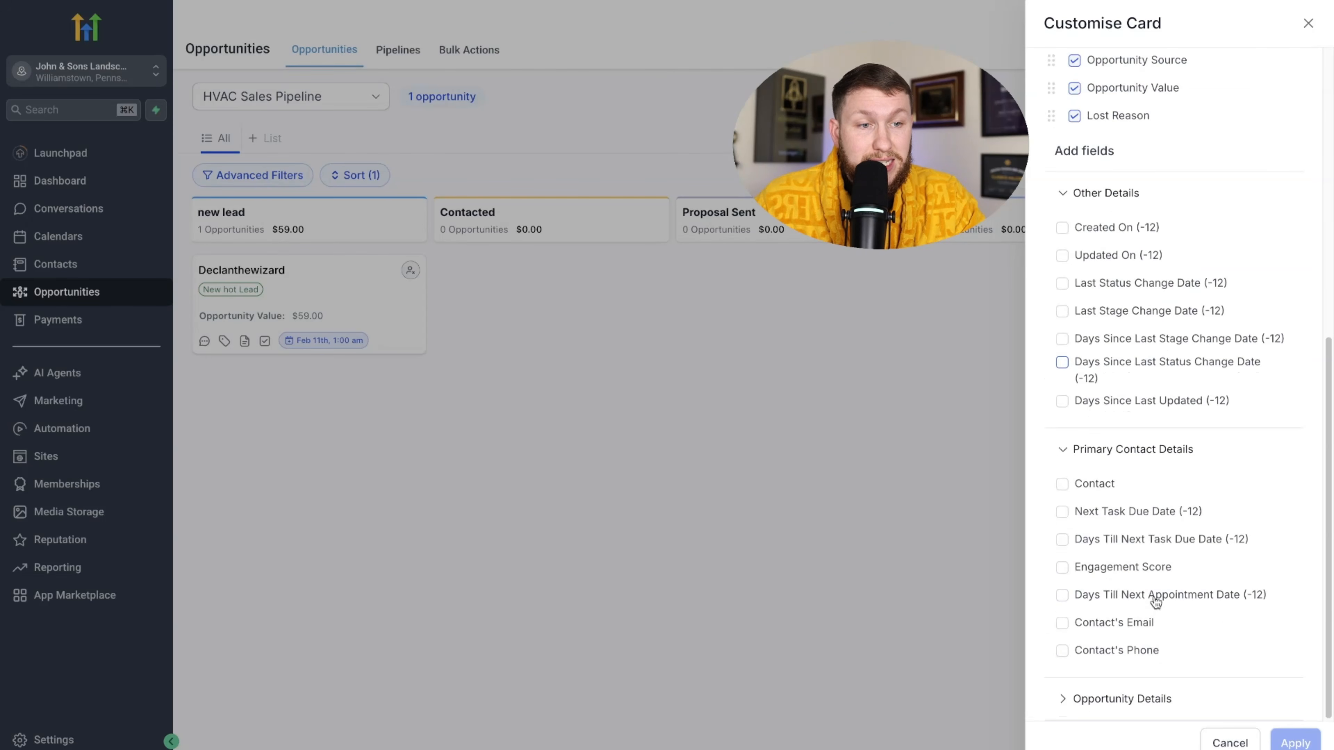
left_click(1142, 699)
scroll(1143, 662, "down", 2)
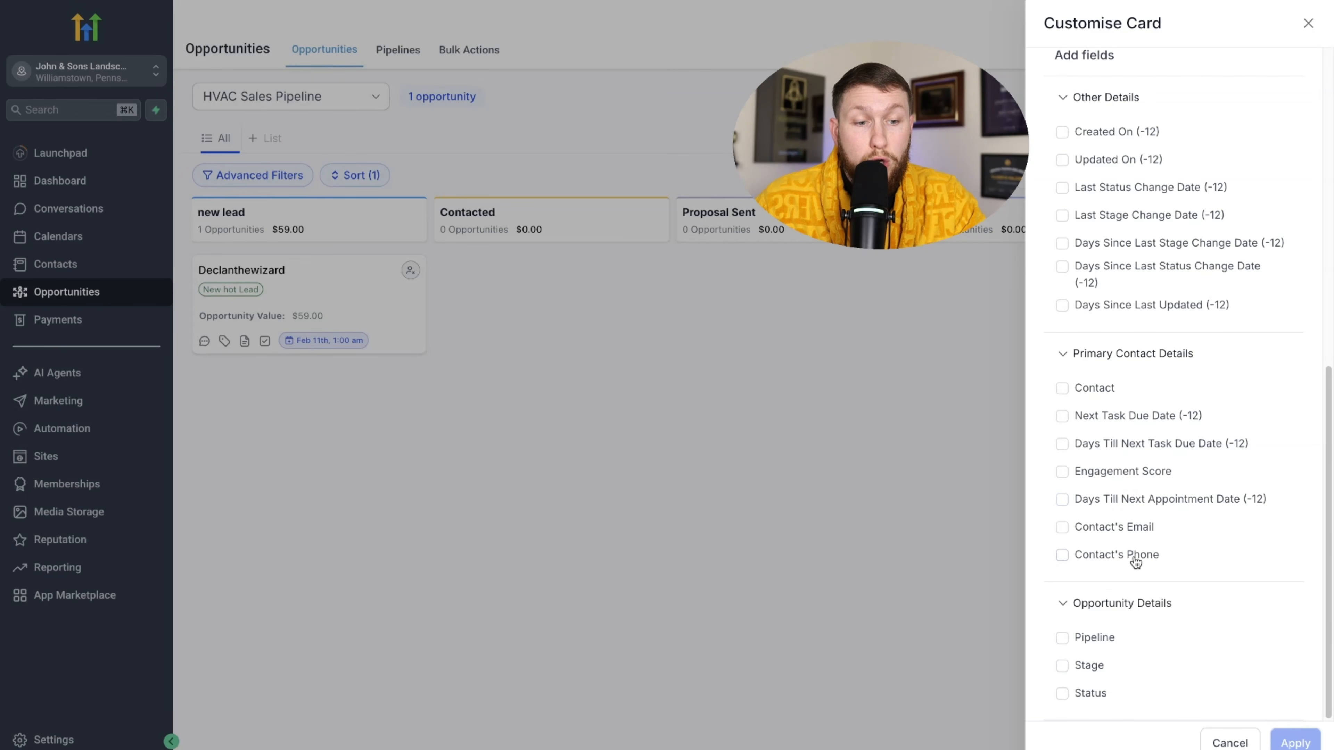
Remove Business Name and Opportunity Source from the opportunity card fields and add Engagement Score.
scroll(1134, 561, "up", 11)
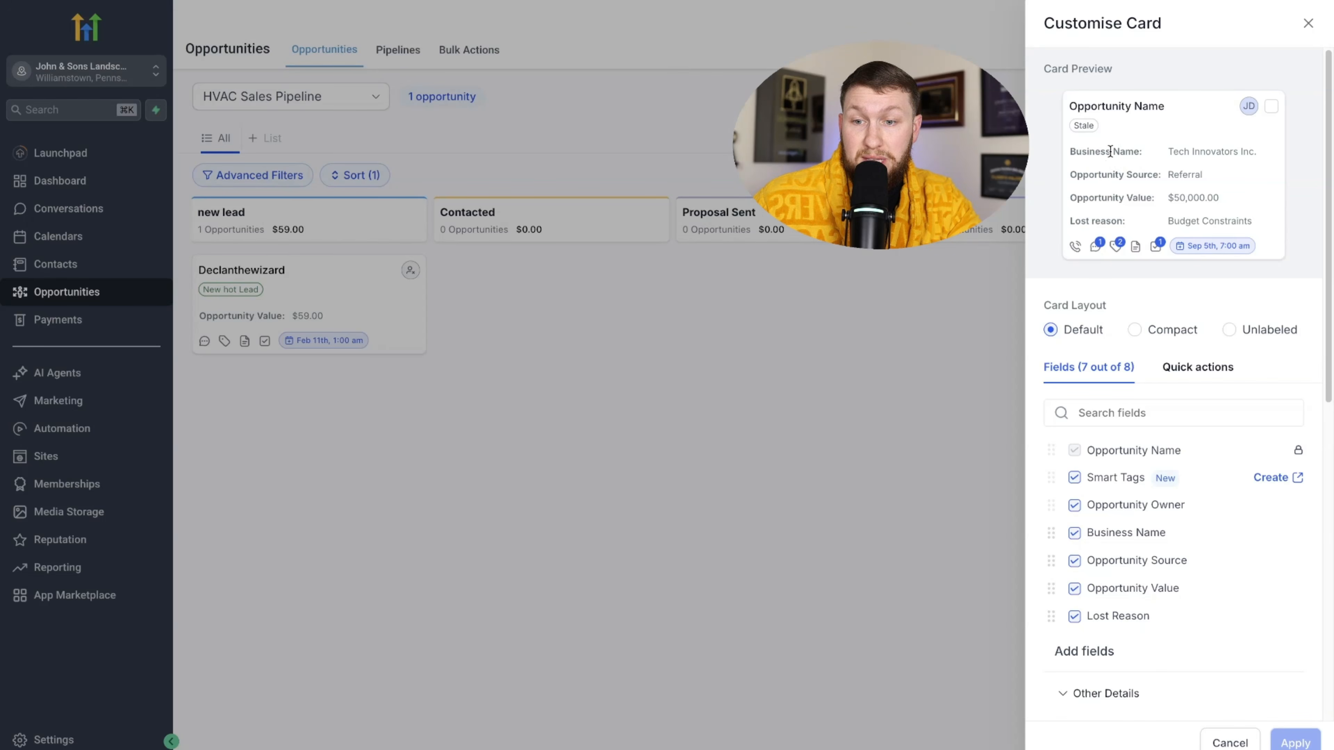
left_click(1101, 540)
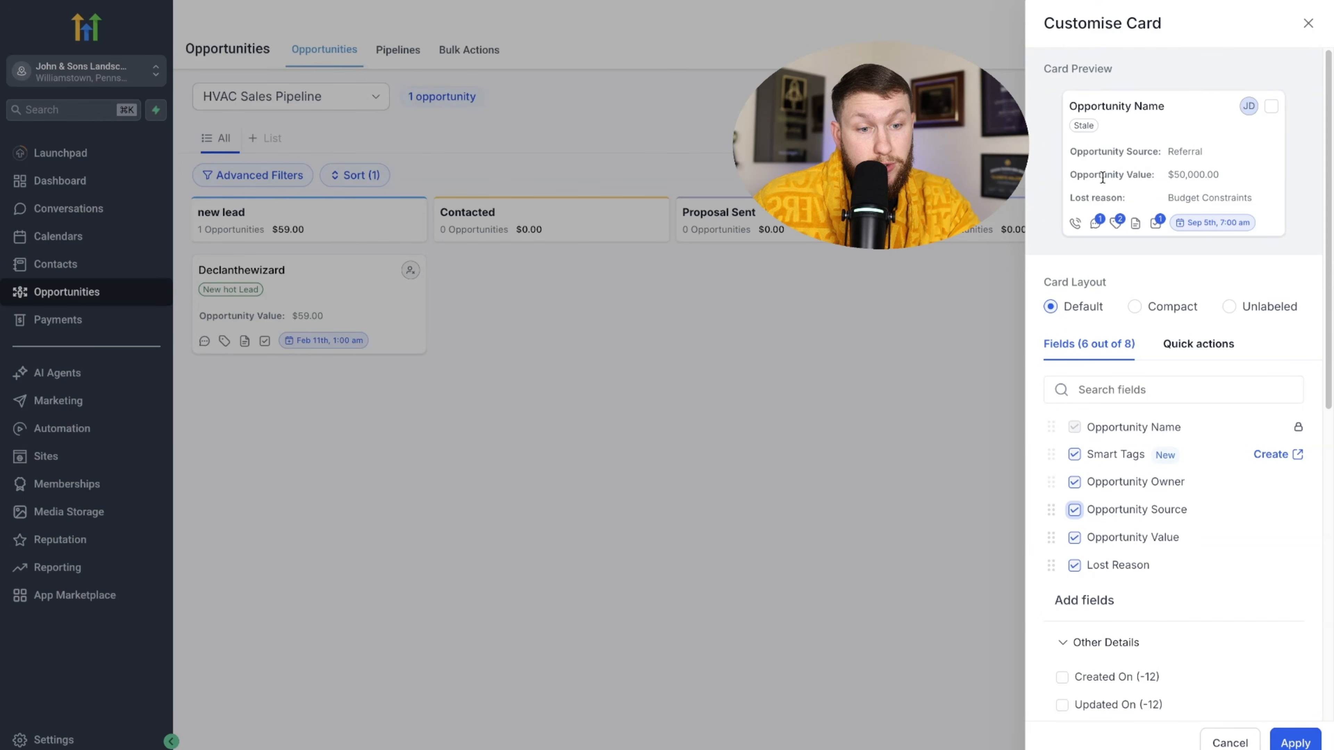
left_click(1074, 510)
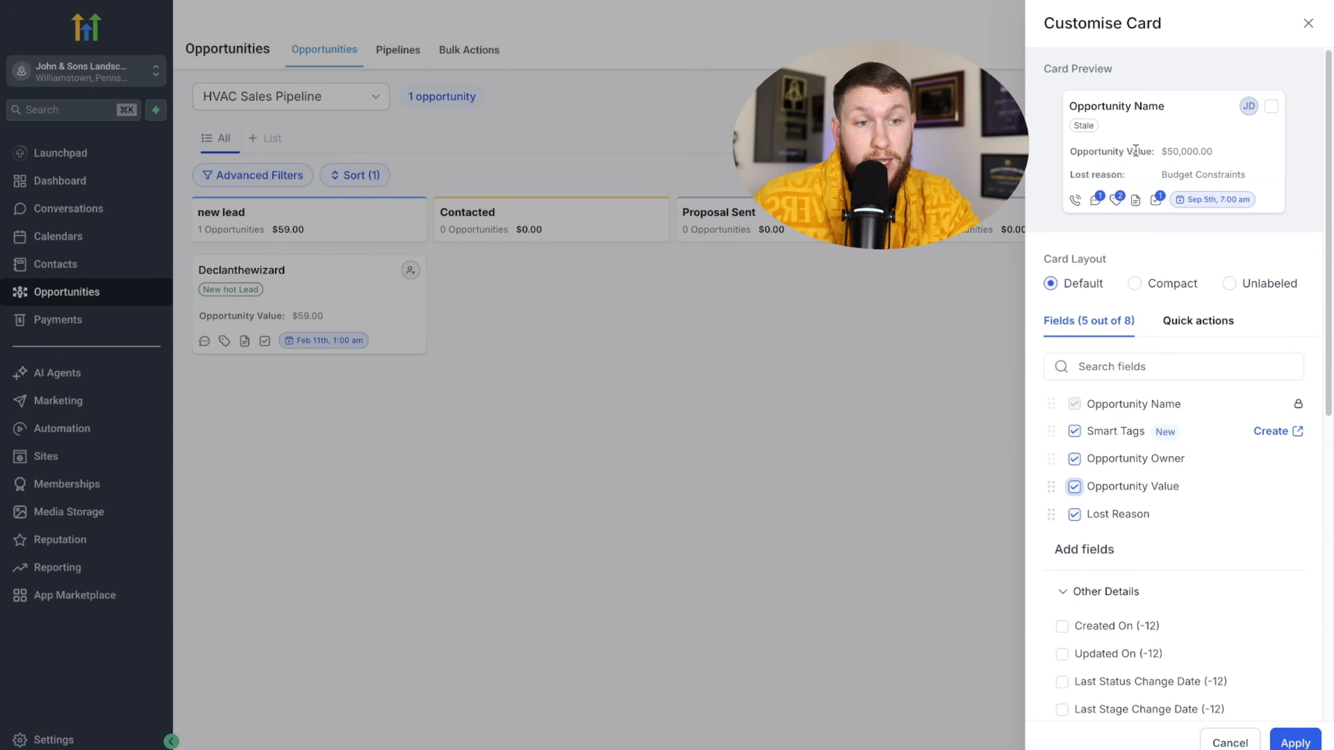
scroll(1185, 417, "down", 8)
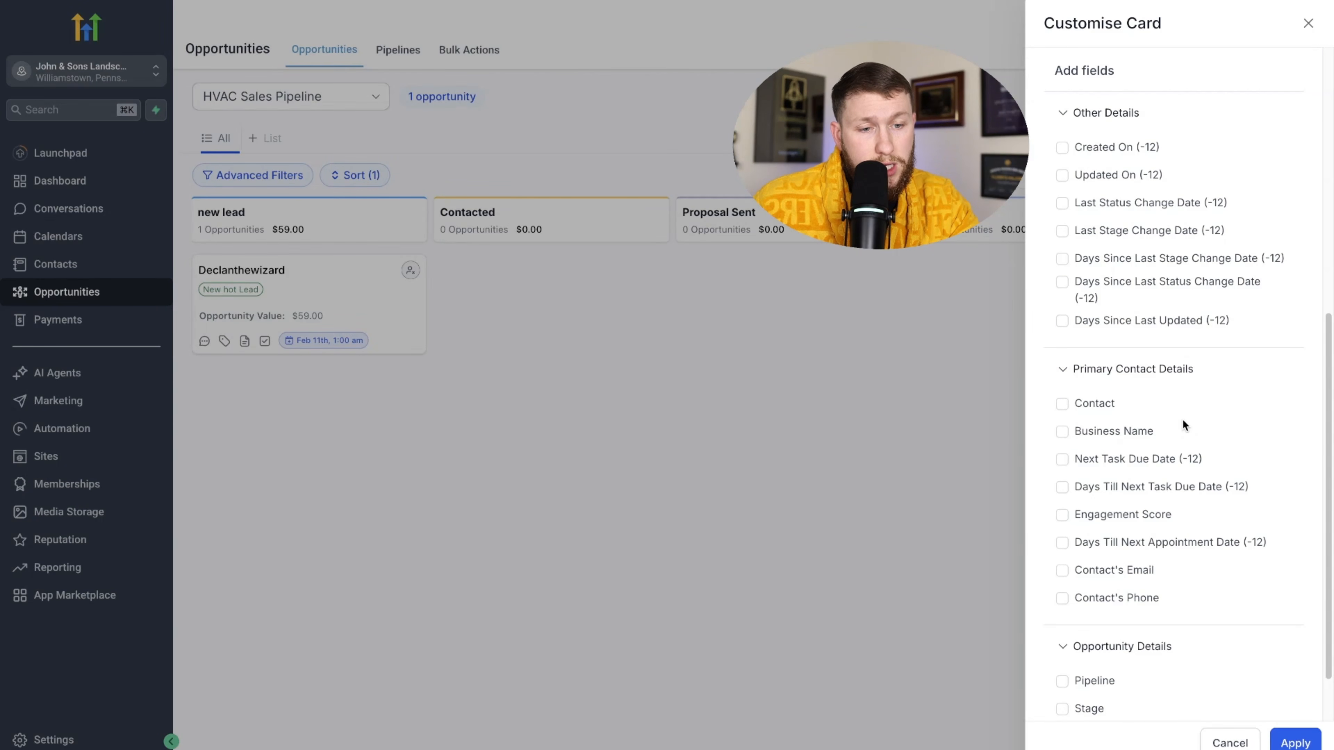
left_click(1061, 514)
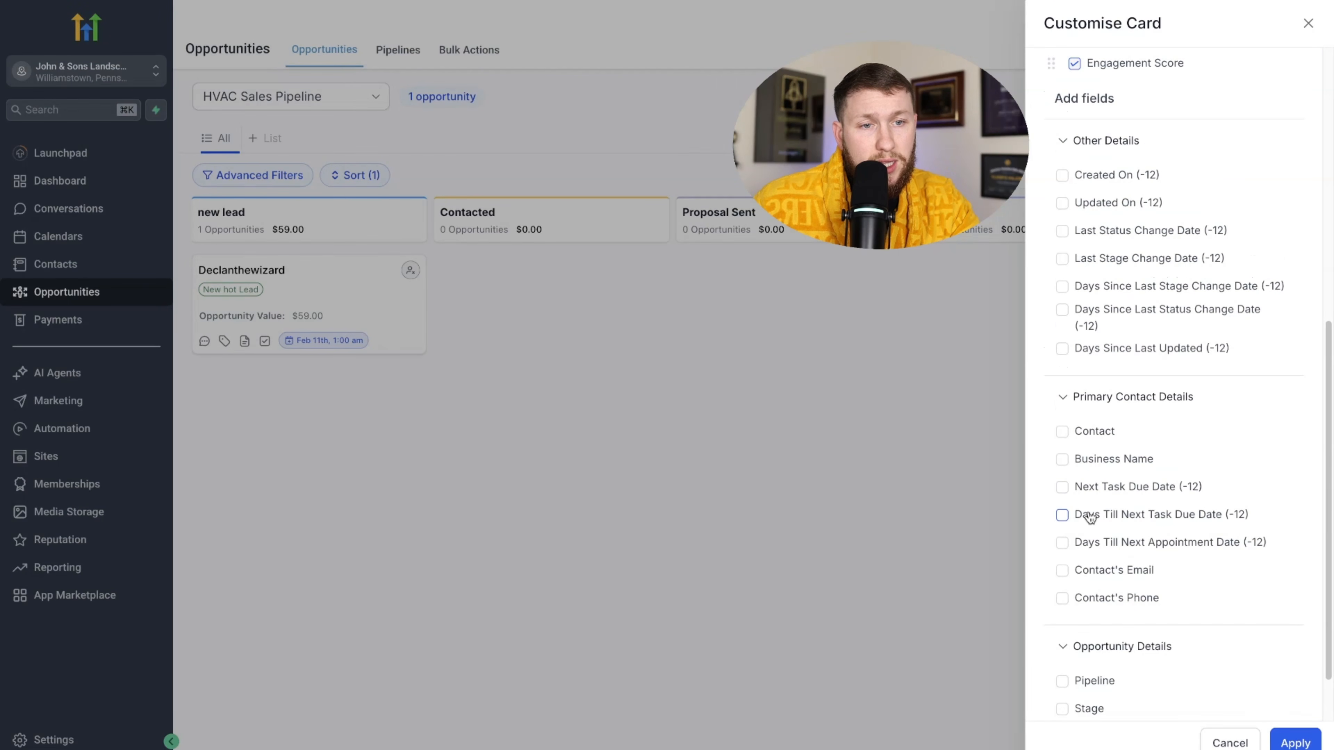
scroll(1089, 517, "up", 9)
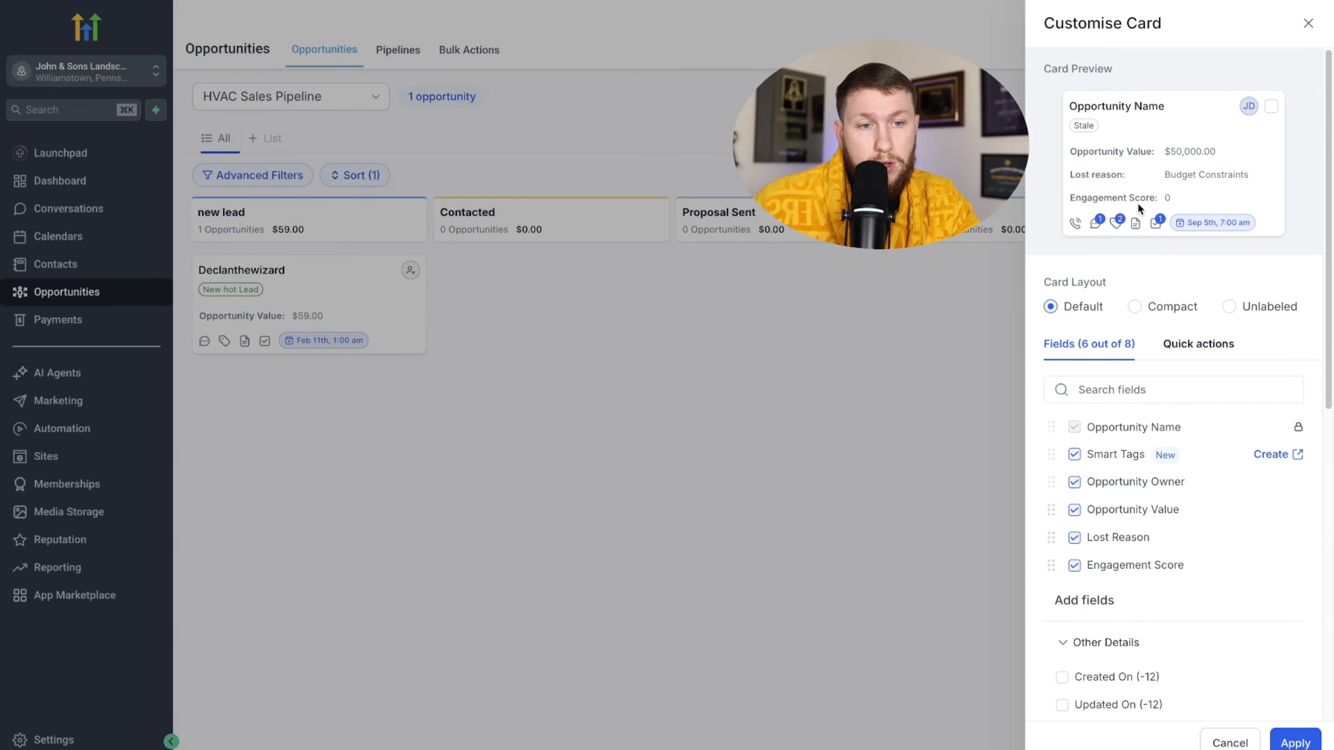
Try adding Contact's Email and Contact's Phone to the card fields, and remove both again.
scroll(1186, 421, "down", 10)
left_click(1103, 500)
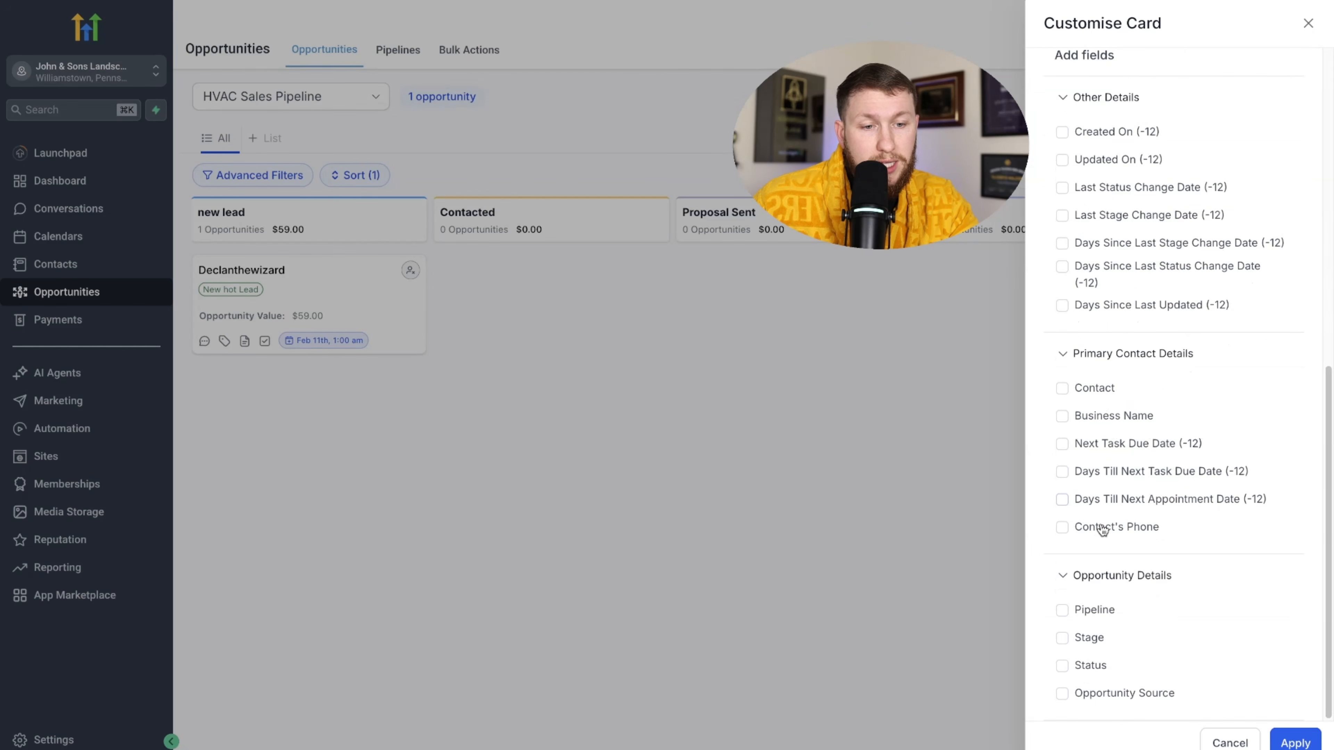
left_click(1098, 528)
scroll(1101, 528, "up", 10)
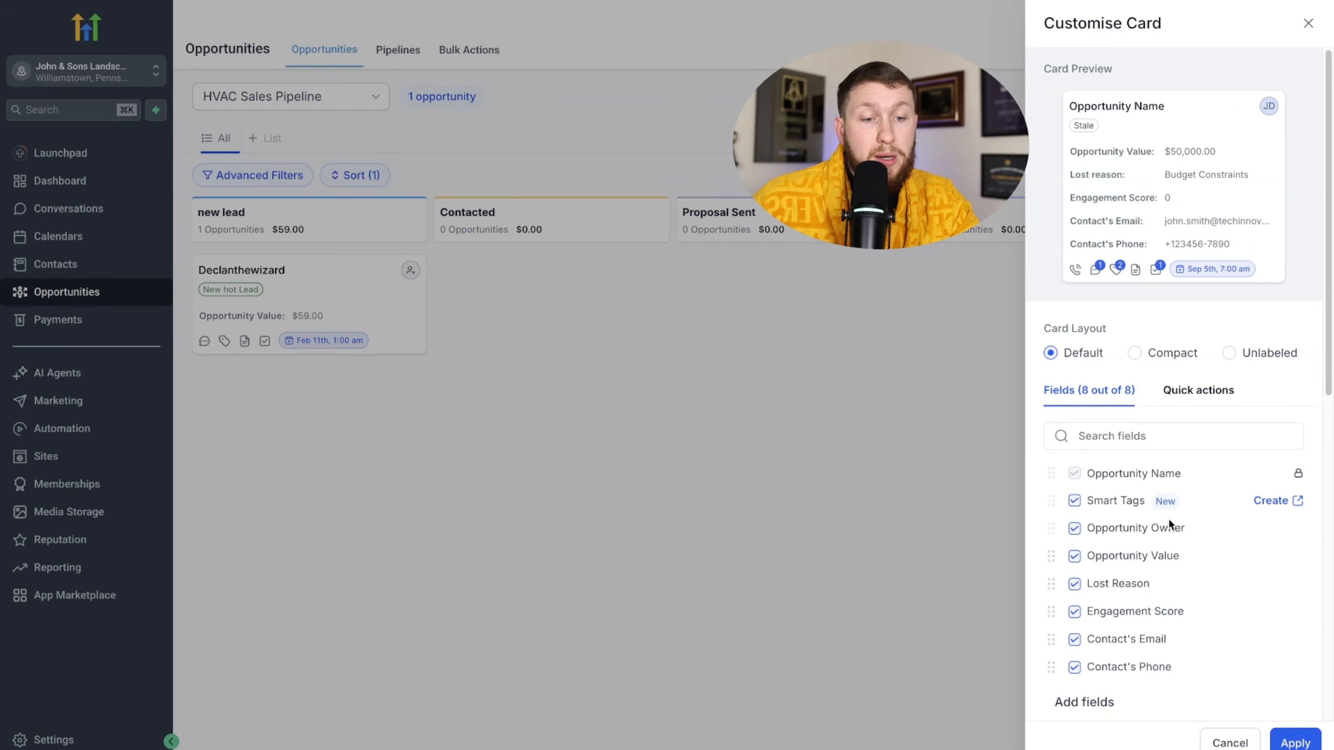
scroll(1173, 524, "down", 8)
scroll(1177, 529, "up", 6)
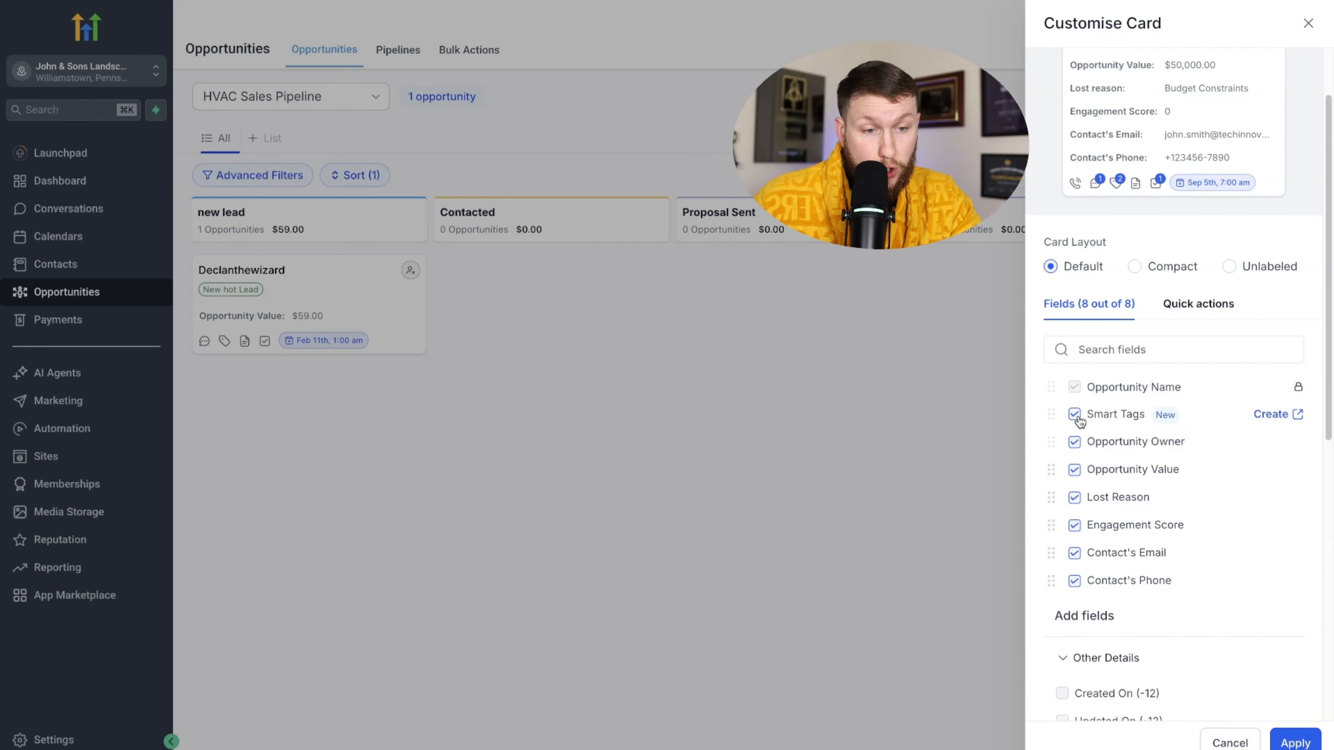
left_click(1074, 578)
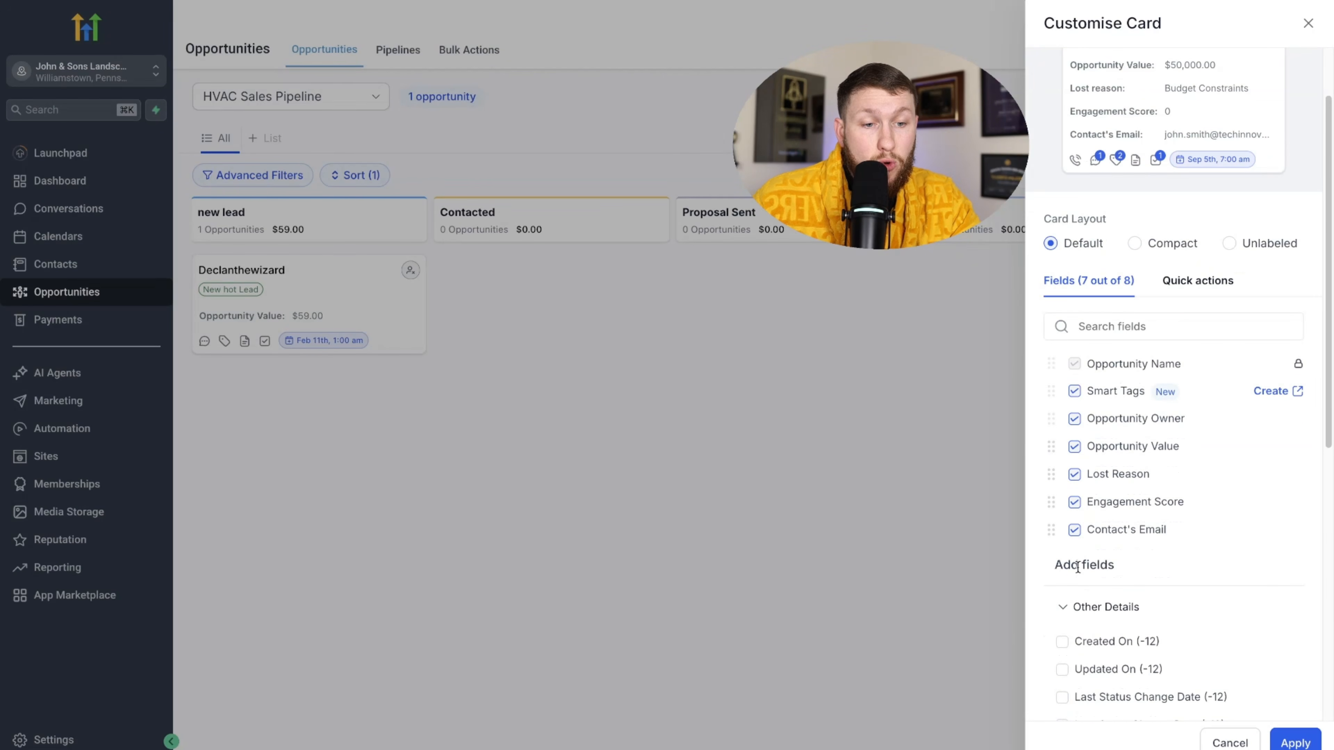
left_click(1075, 529)
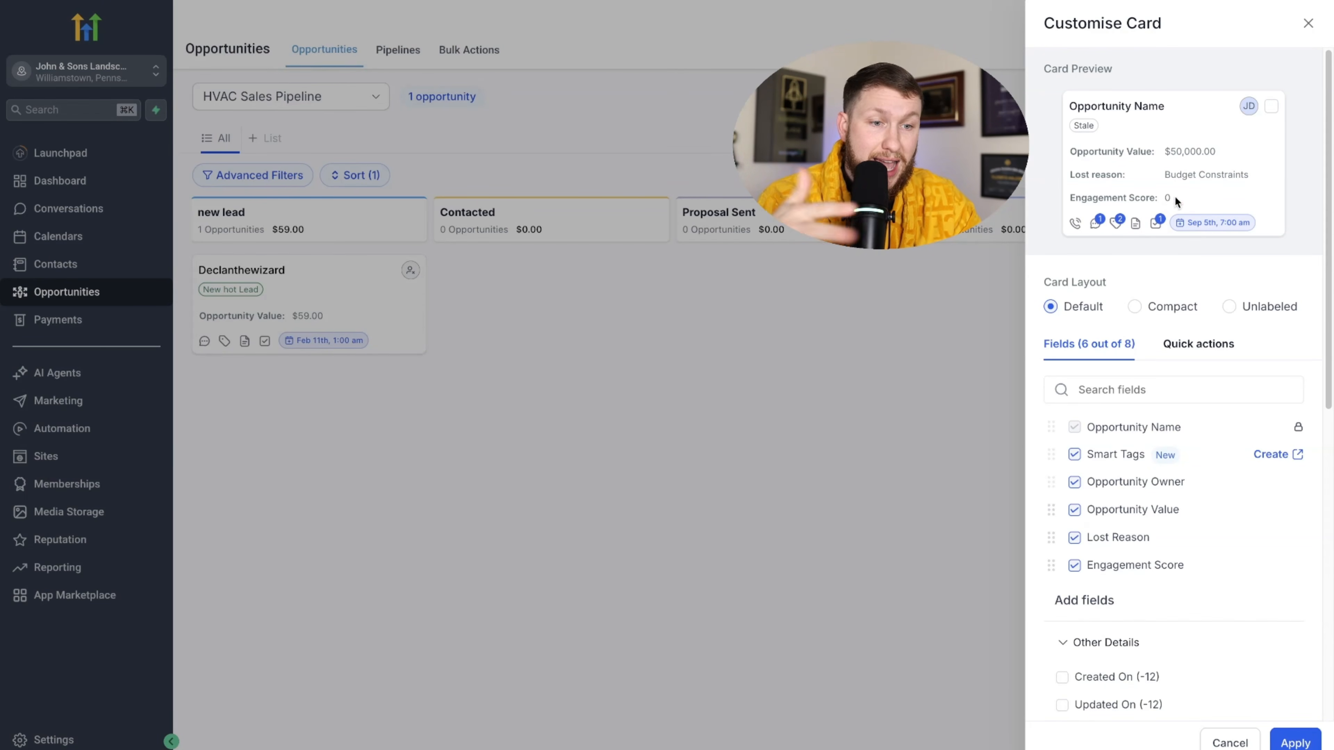
Apply the customised opportunity card to all pipelines.
left_click(1295, 741)
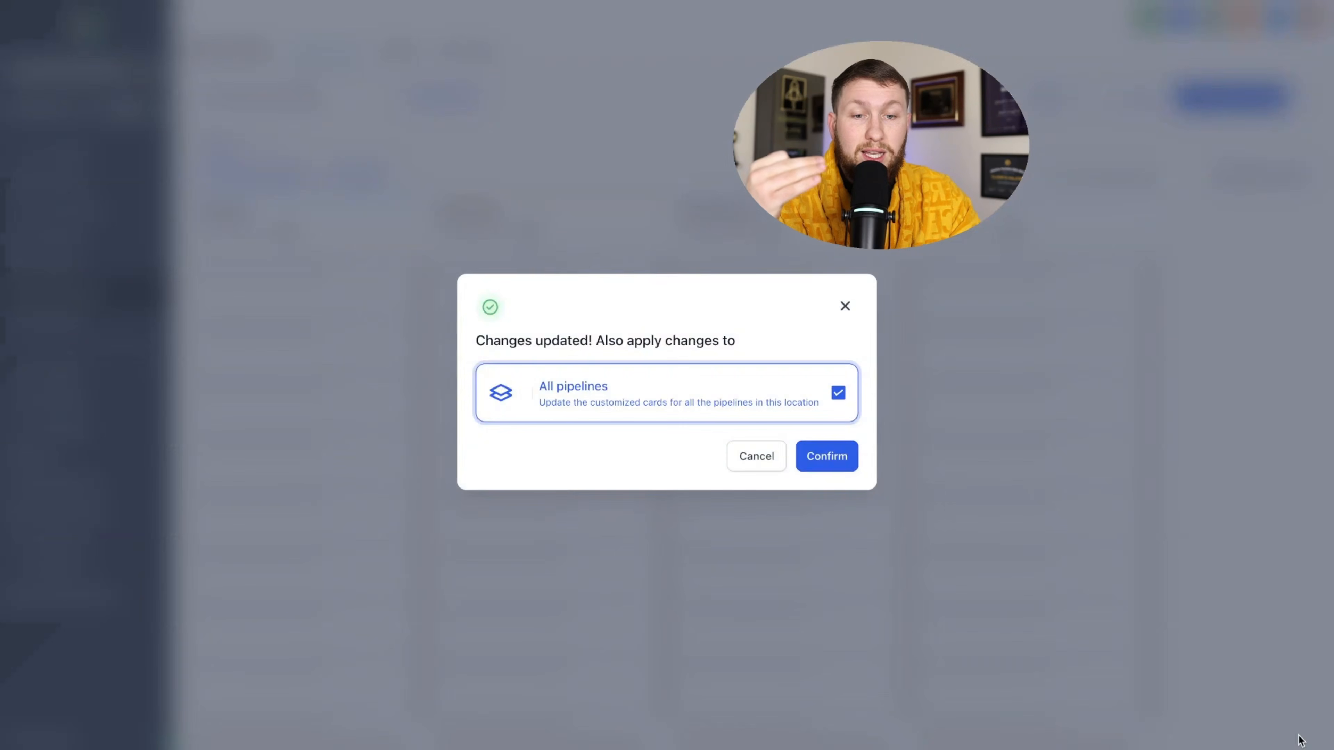
left_click(827, 453)
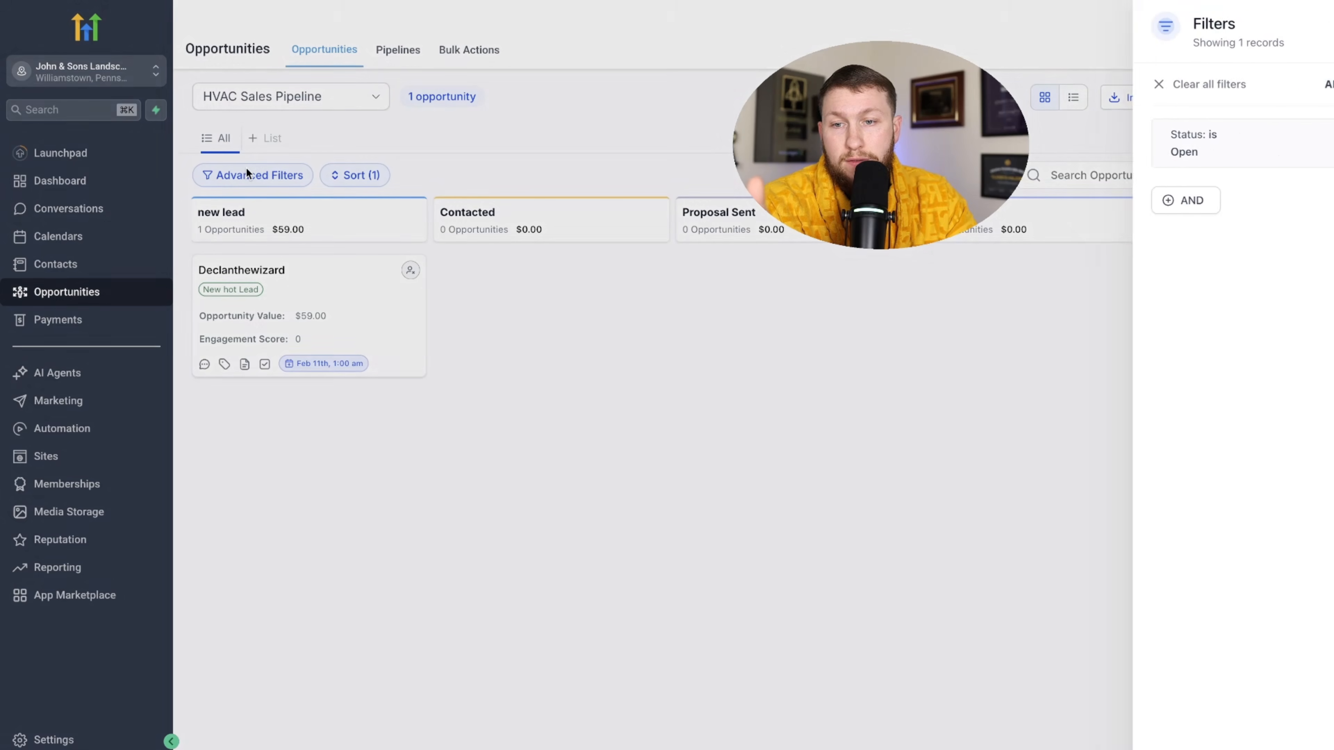
Examine the advanced filters and compare the list and board views of the opportunities.
left_click(247, 175)
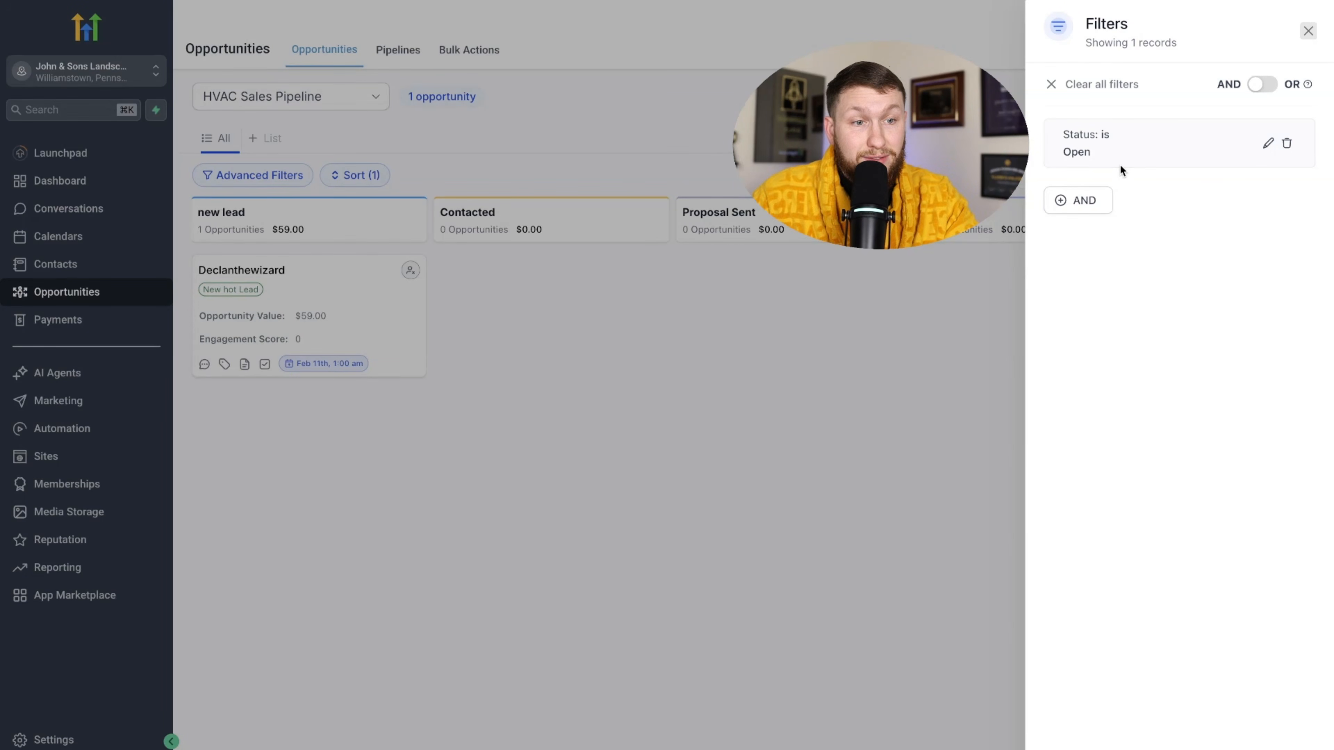
left_click(1304, 32)
left_click(1069, 99)
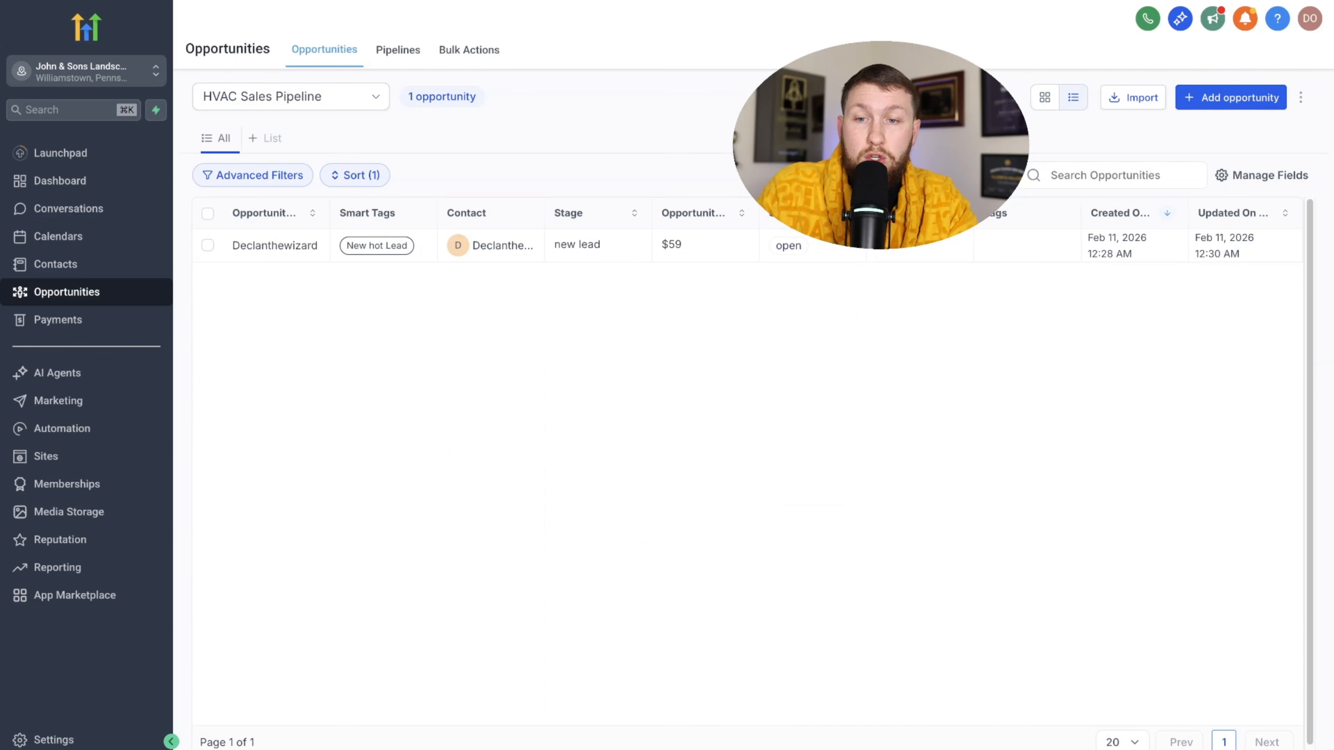
left_click(1044, 97)
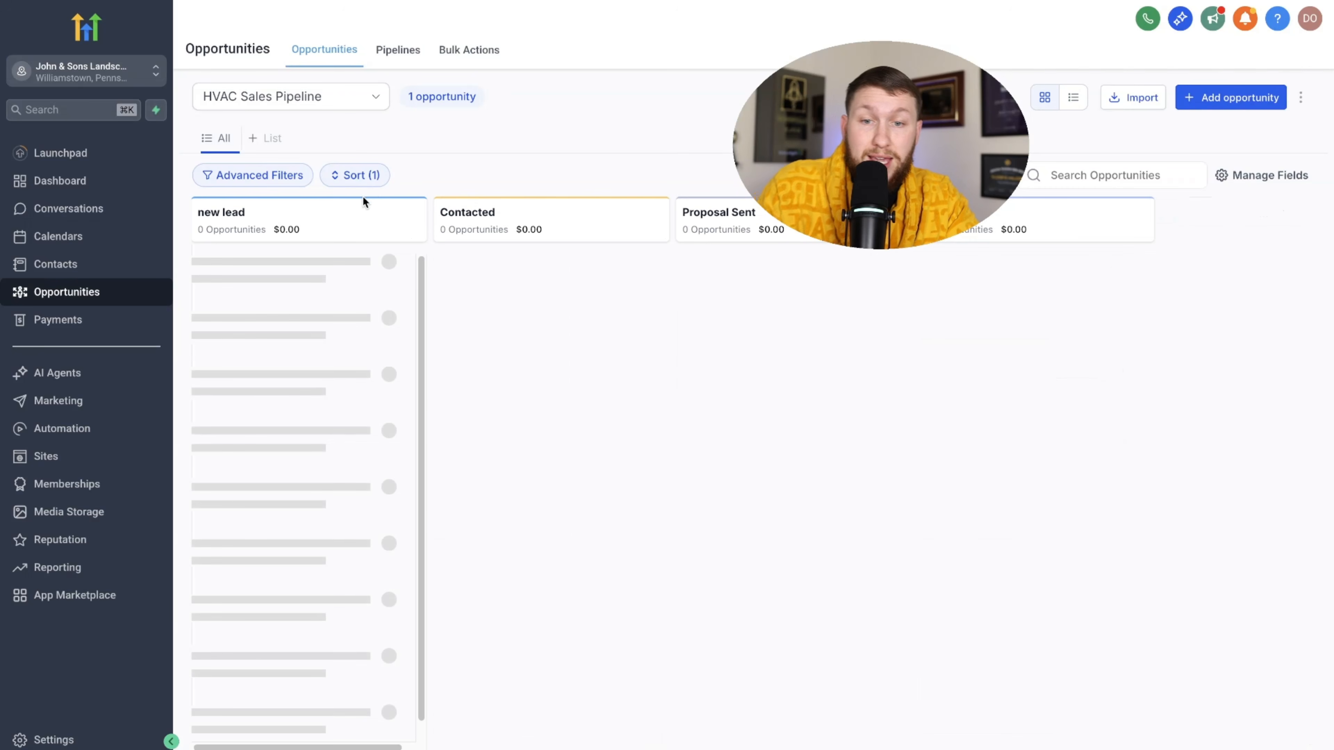
left_click(1073, 98)
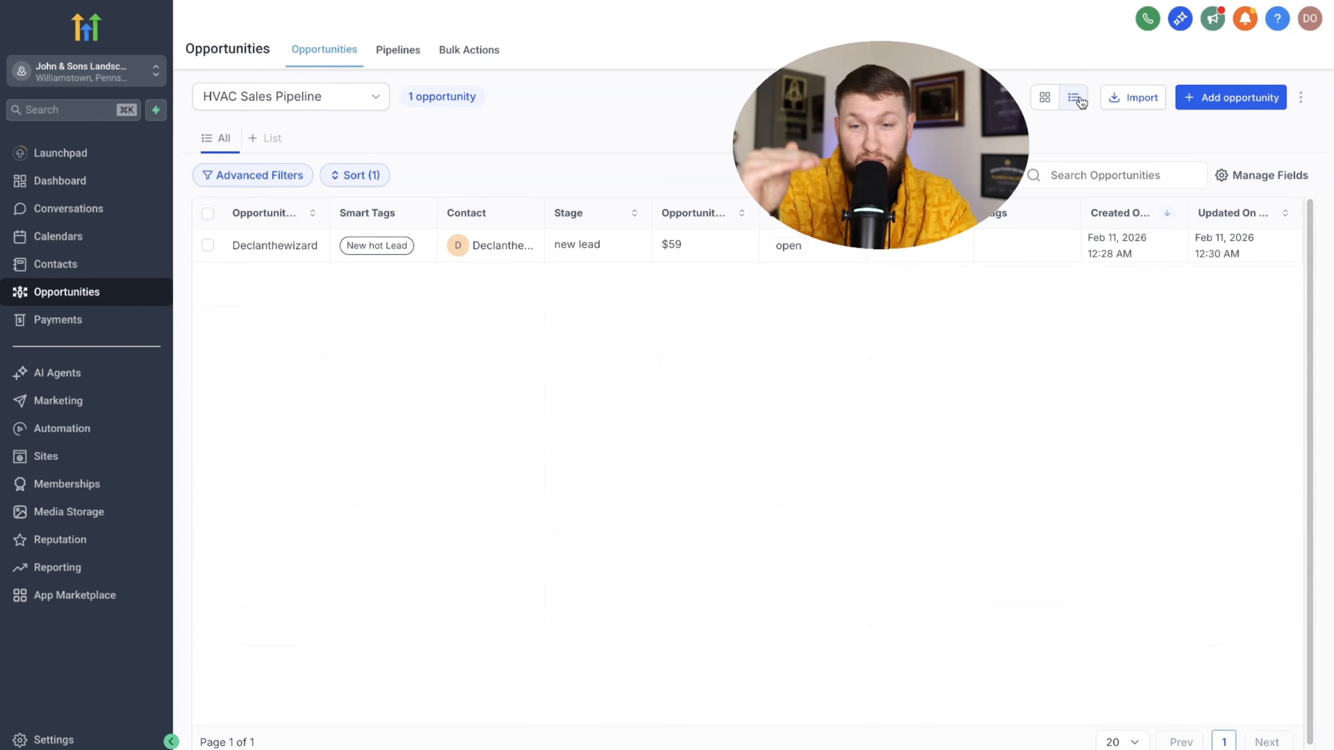
left_click(1044, 99)
Examine the Dashboard Insights widgets and the available dashboard choices without adding any.
left_click(1300, 97)
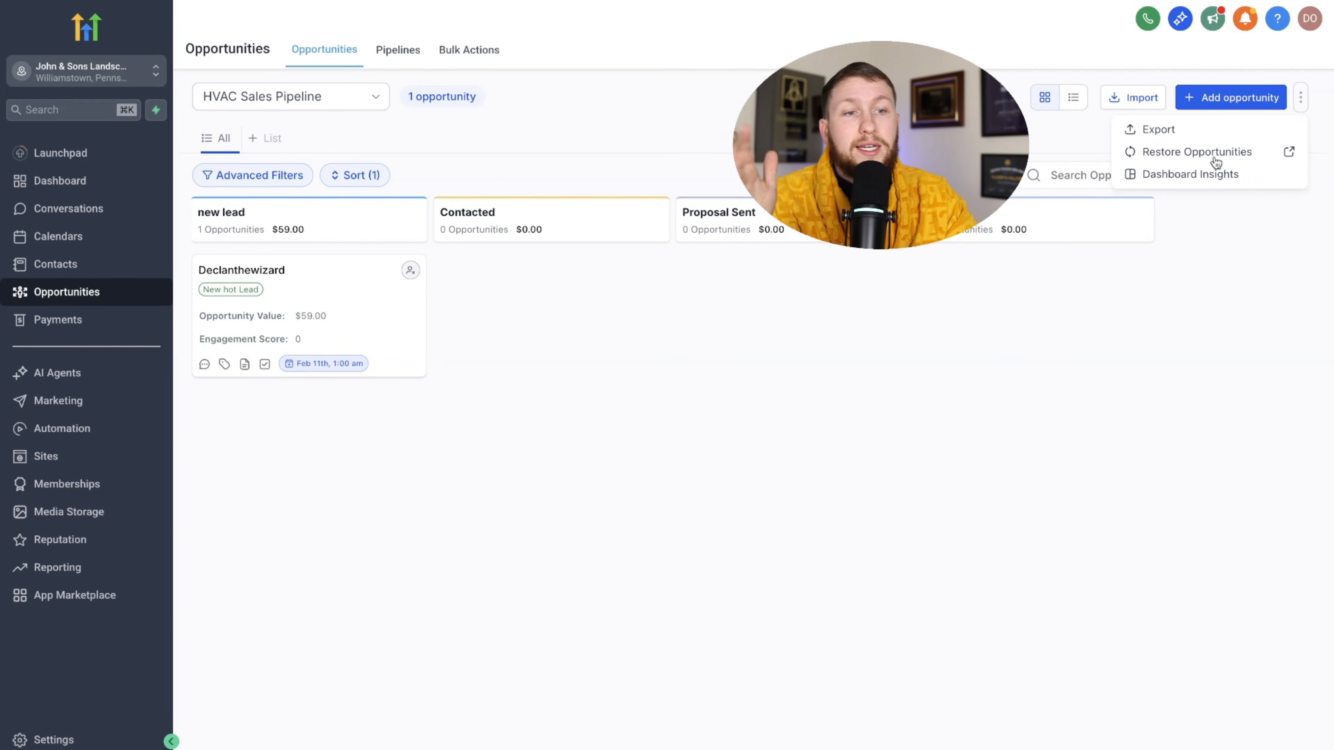
left_click(1211, 173)
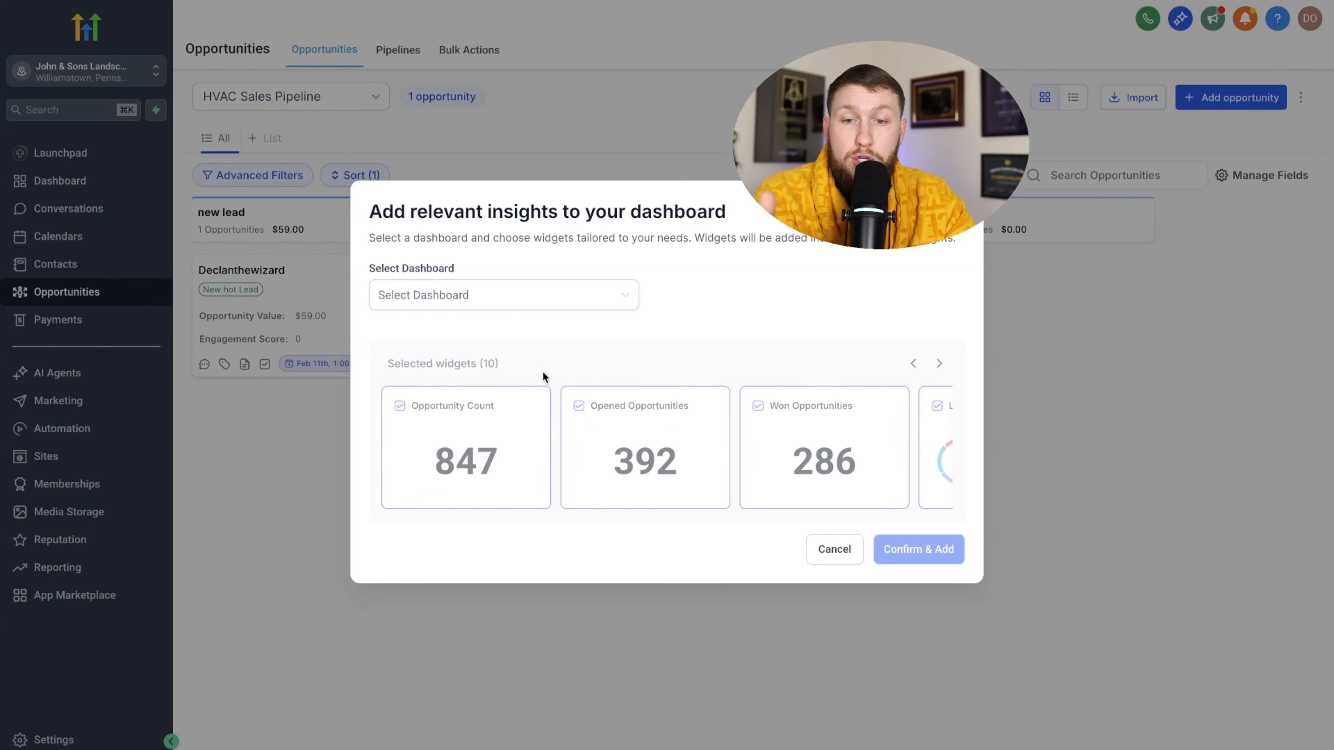
left_click(595, 295)
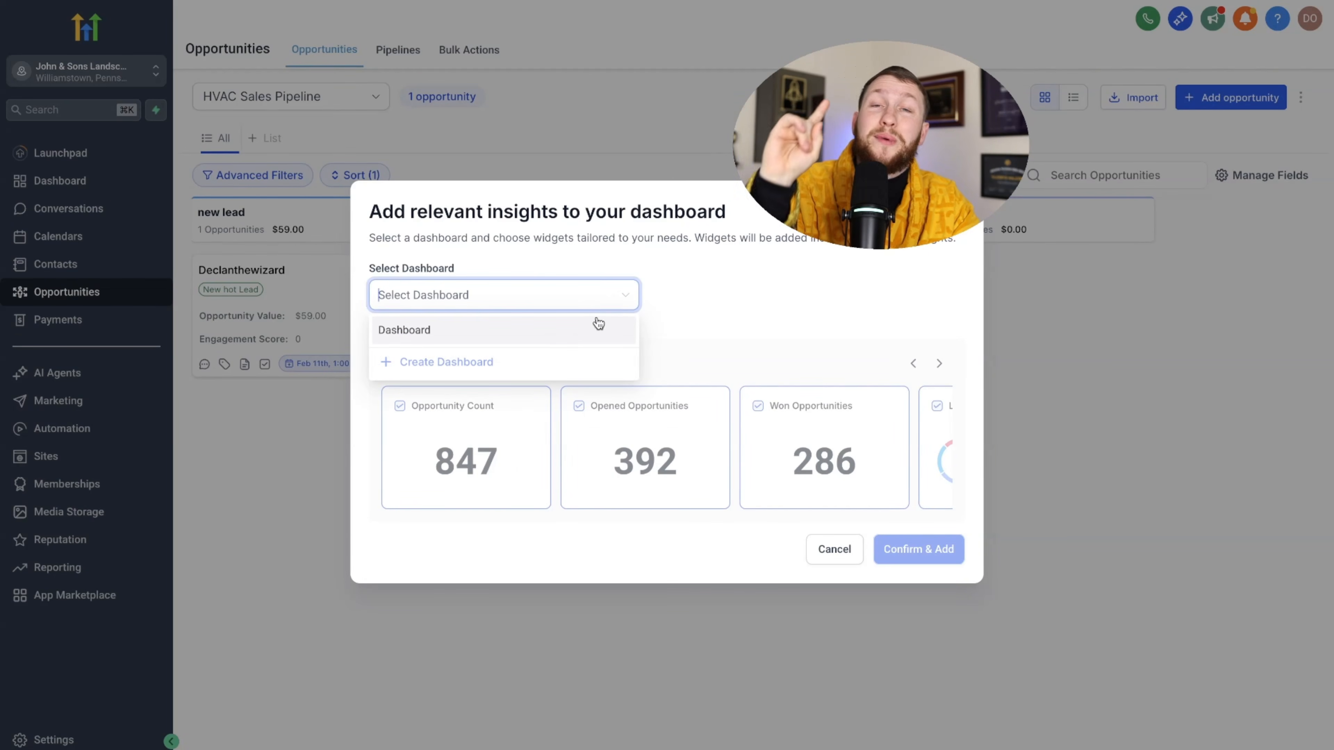
left_click(834, 549)
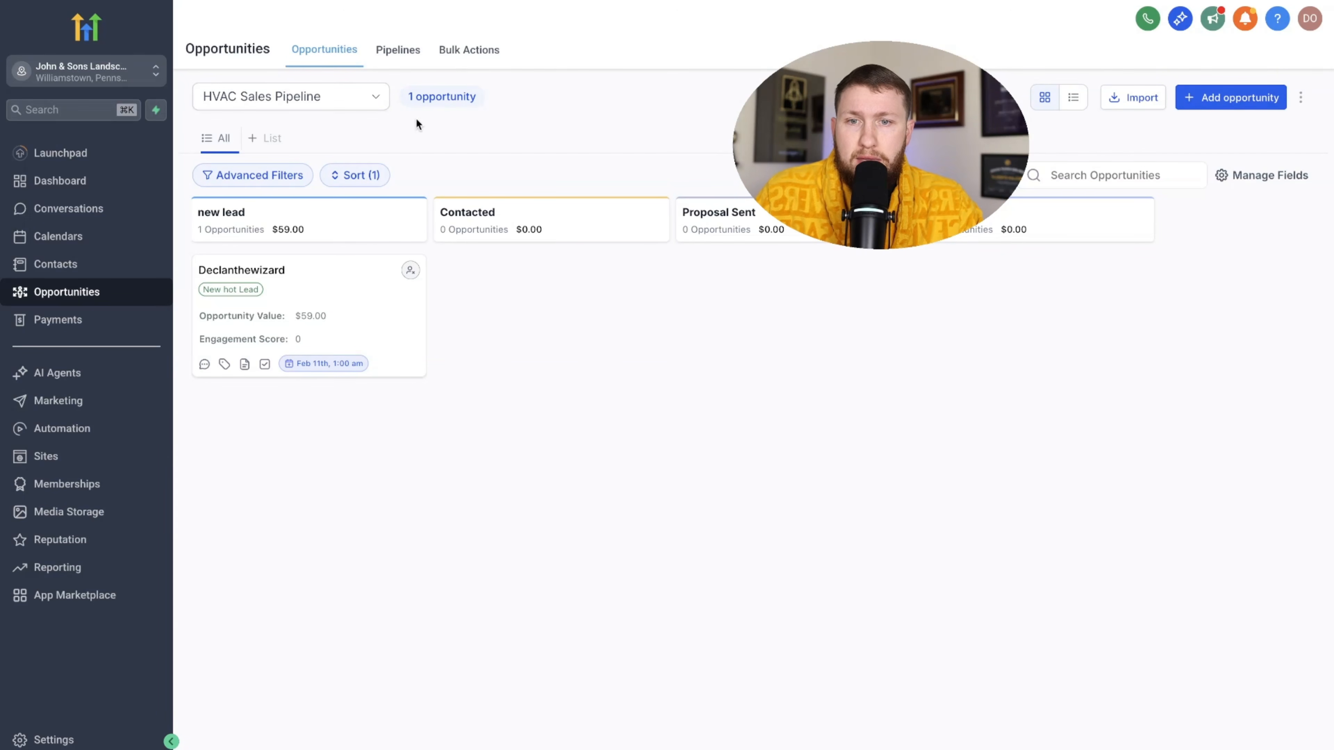
Examine the Bulk Actions page and return to the opportunities board.
left_click(475, 57)
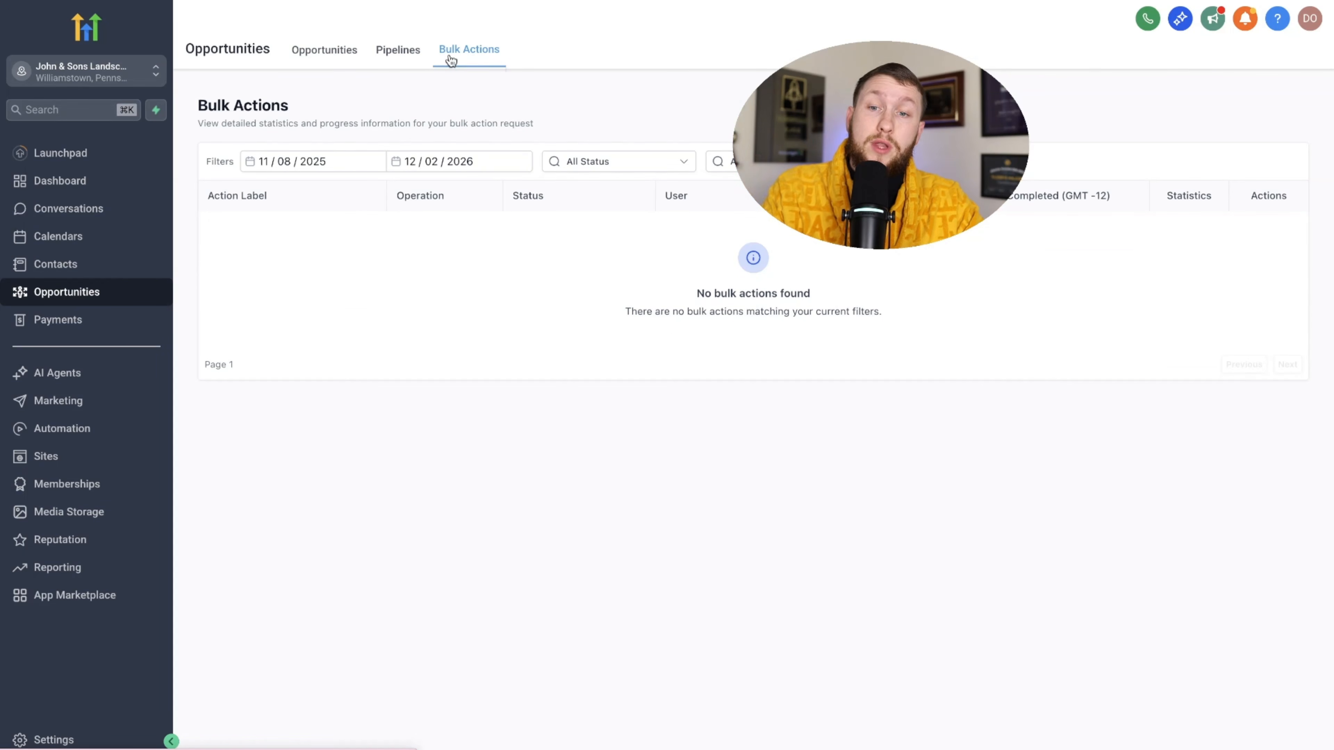
left_click(324, 57)
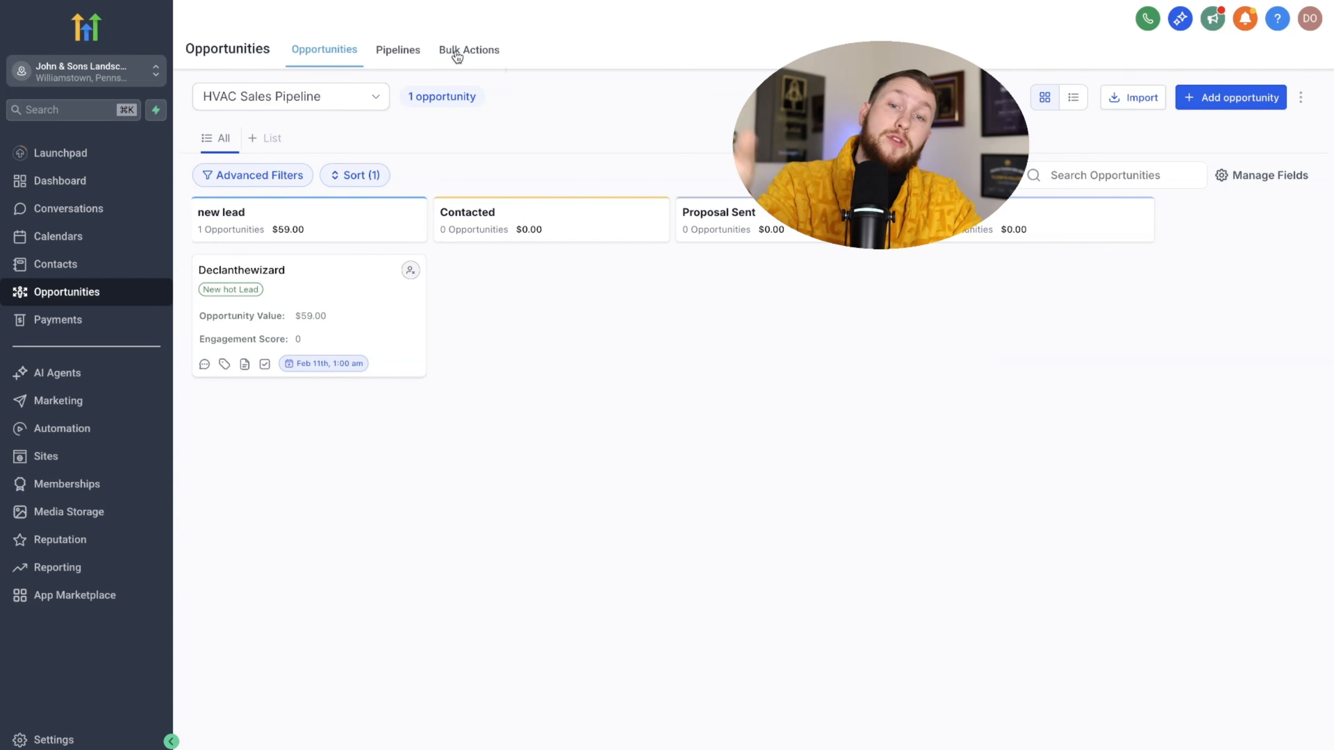
left_click(484, 49)
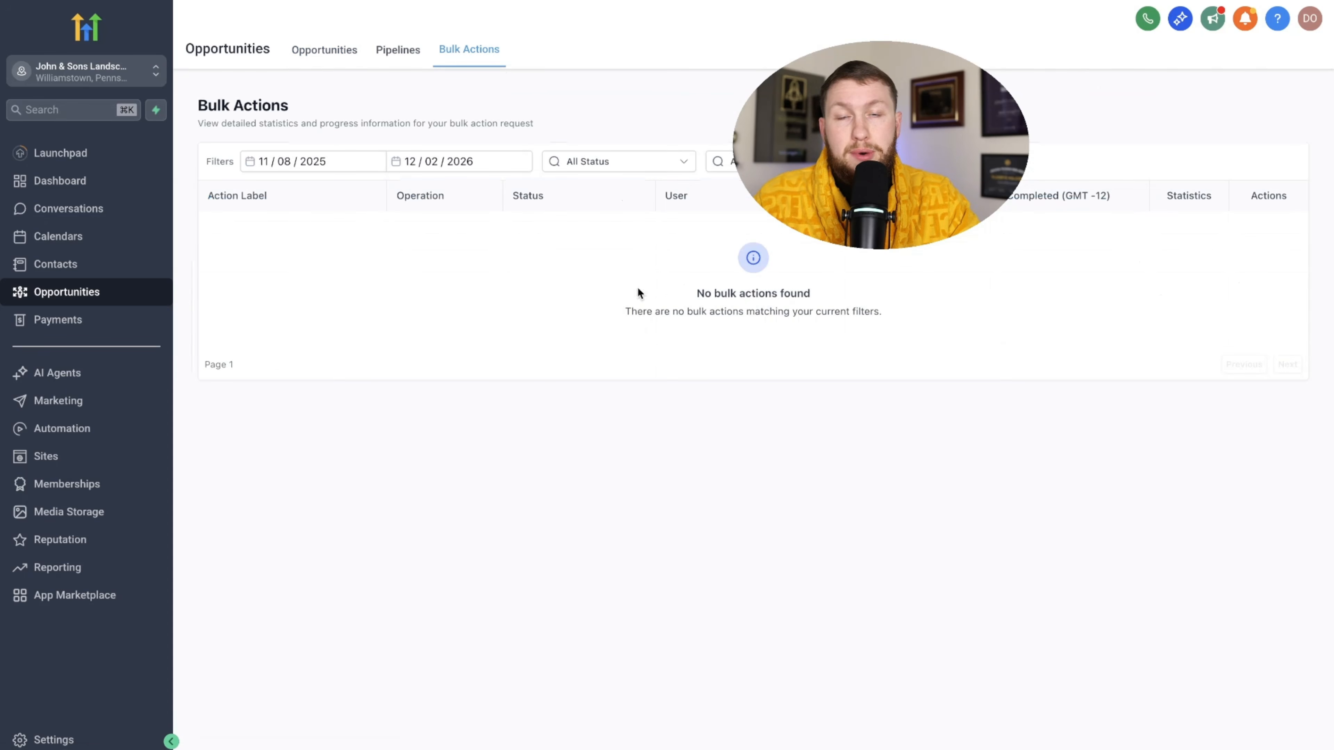
left_click(319, 58)
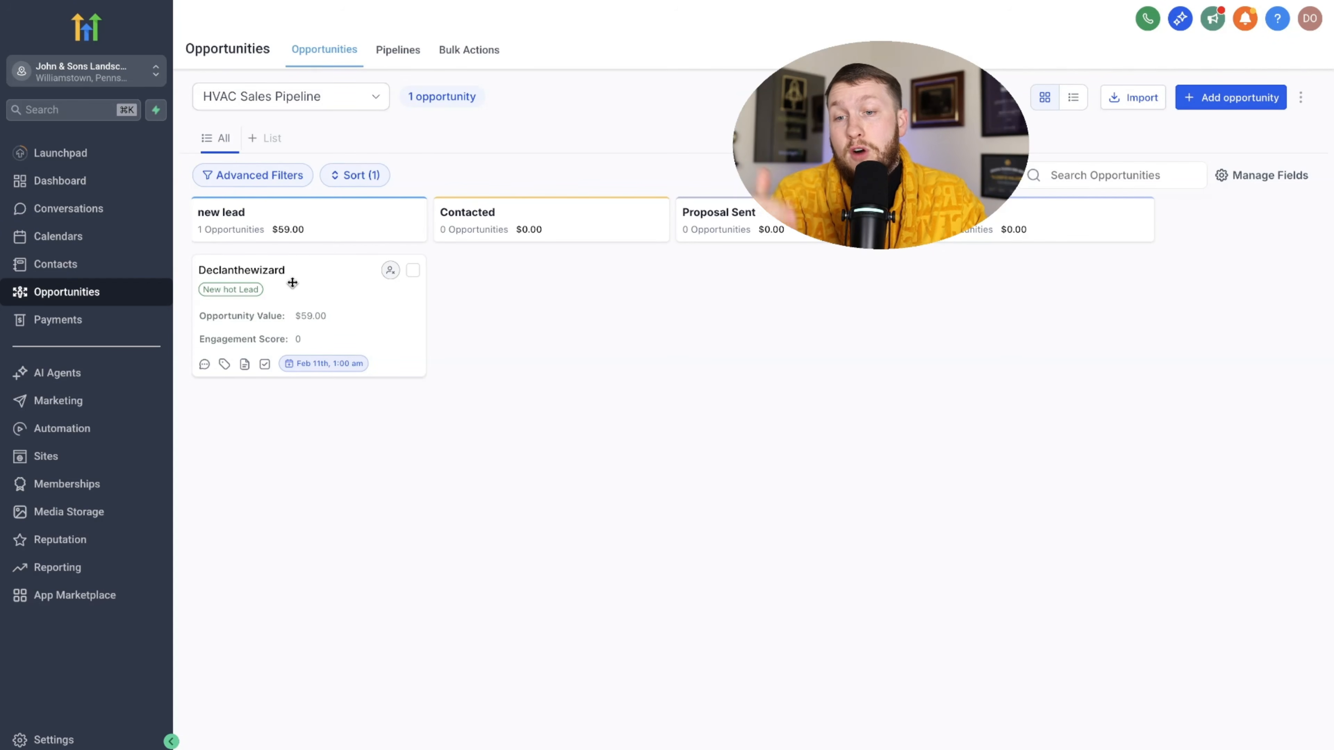
Move the opportunity card to Contacted, on to the last stage of the pipeline, and back to new lead.
left_click_drag(293, 285, 550, 285)
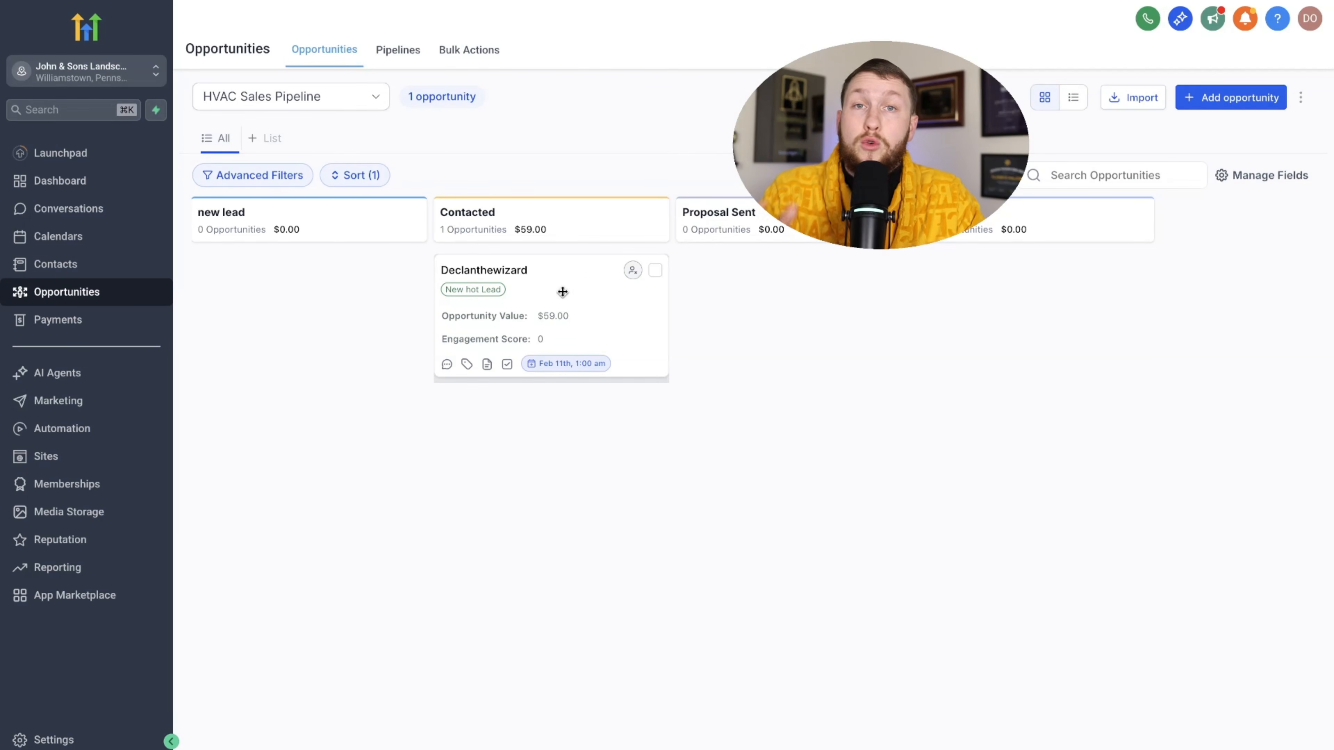
left_click_drag(562, 291, 1058, 289)
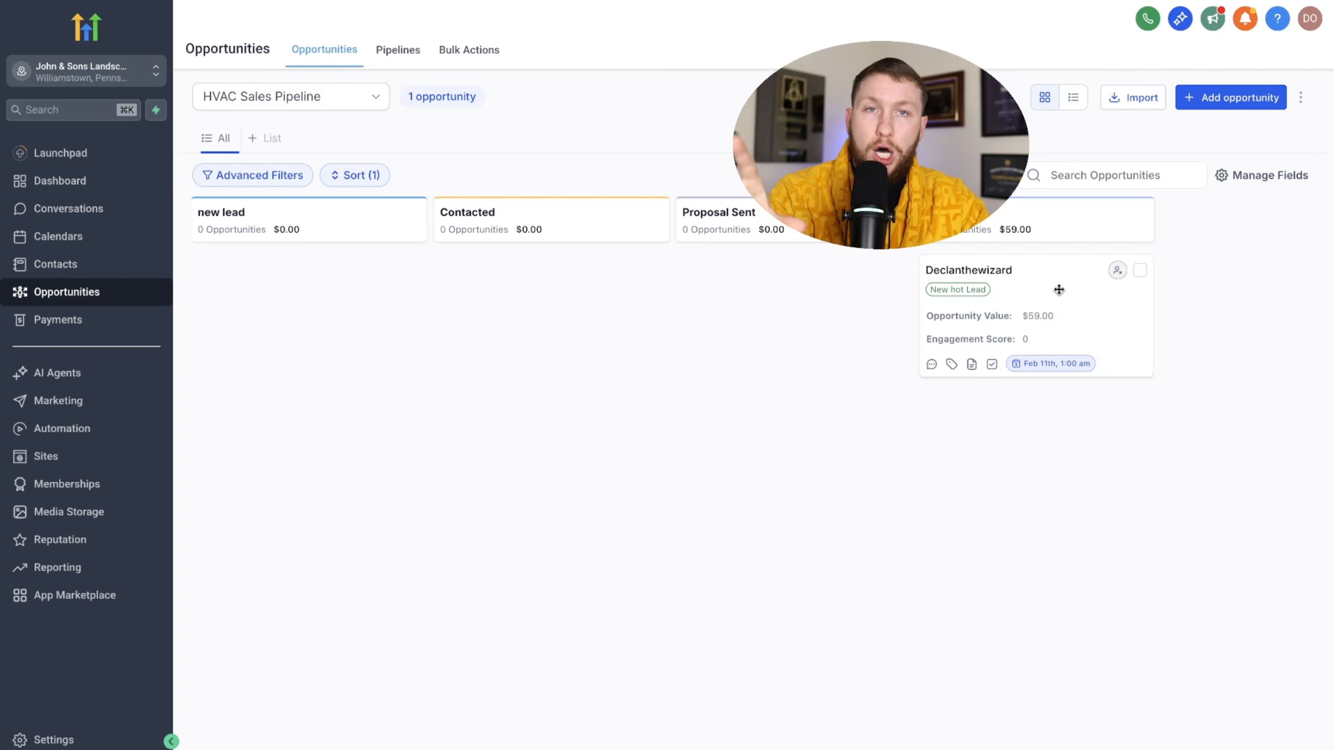
left_click_drag(1059, 289, 335, 306)
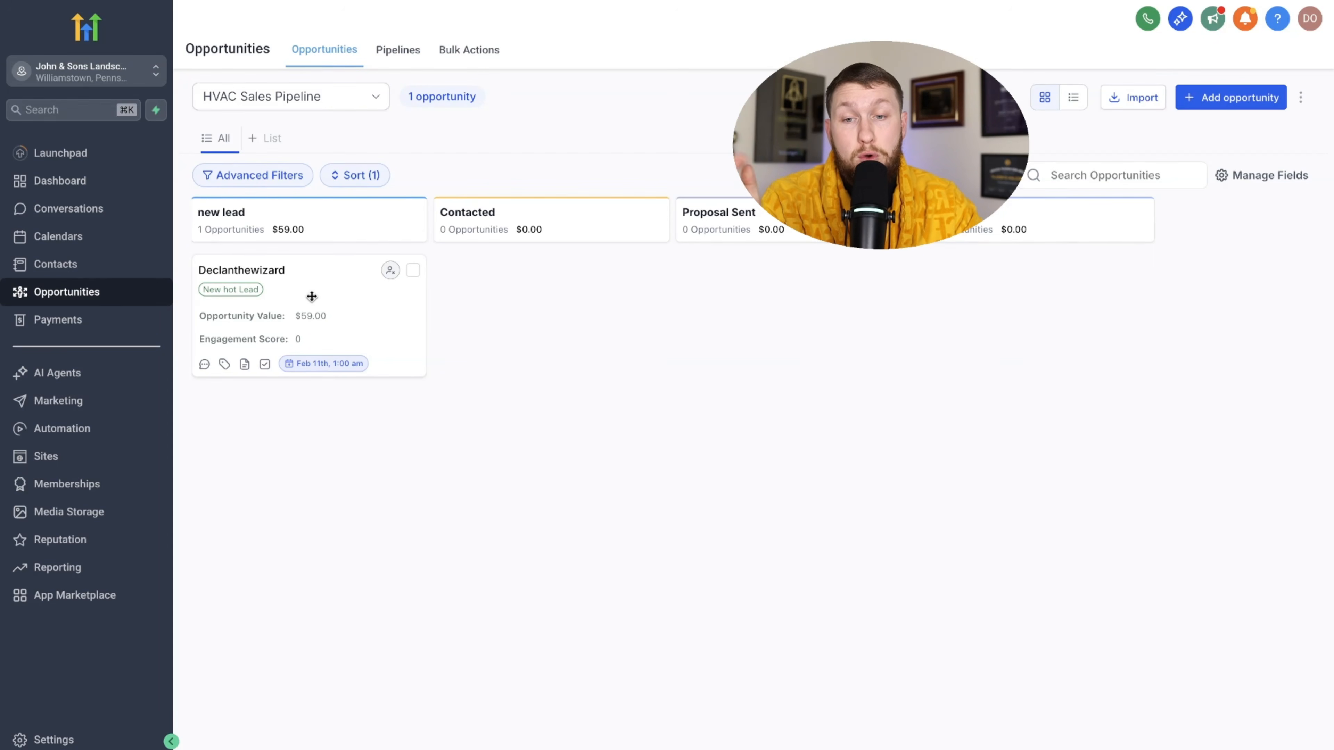
left_click_drag(311, 297, 351, 268)
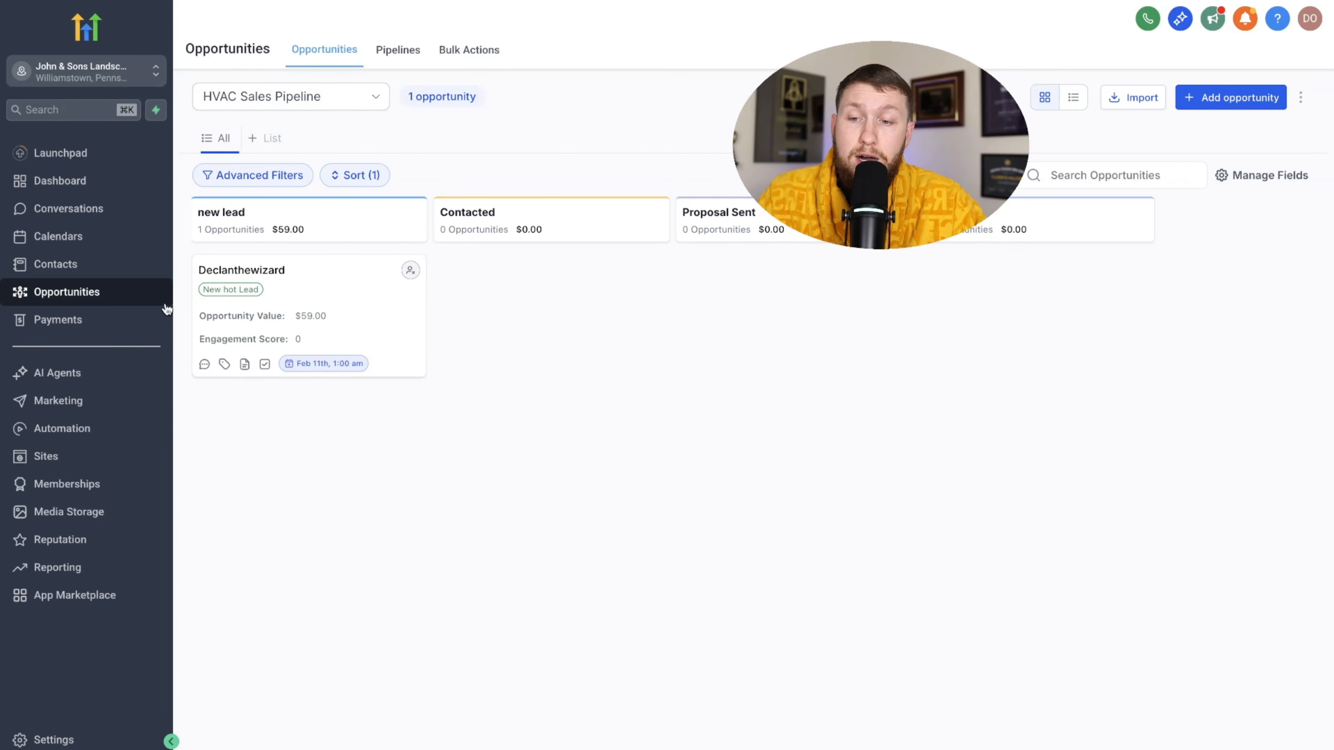
Create a new automation workflow from scratch and enable Auto Save for it.
left_click(98, 434)
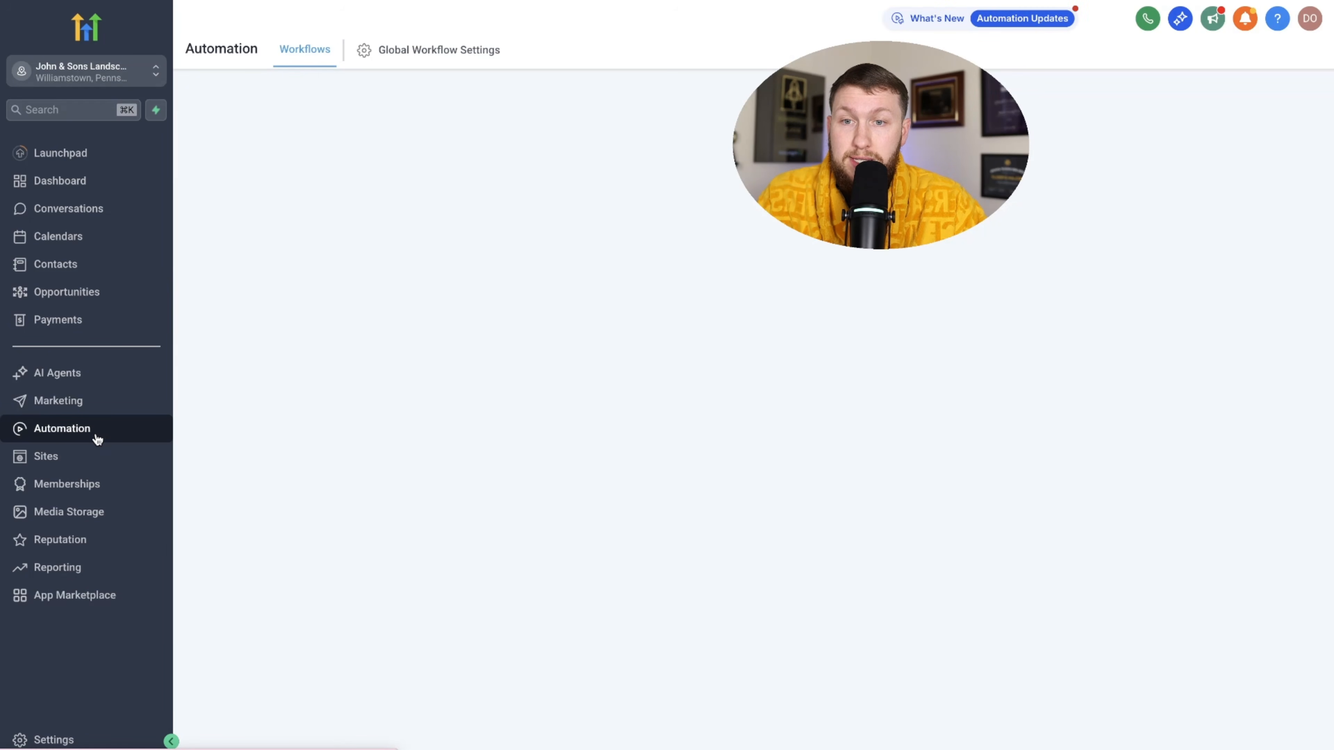
left_click(1266, 119)
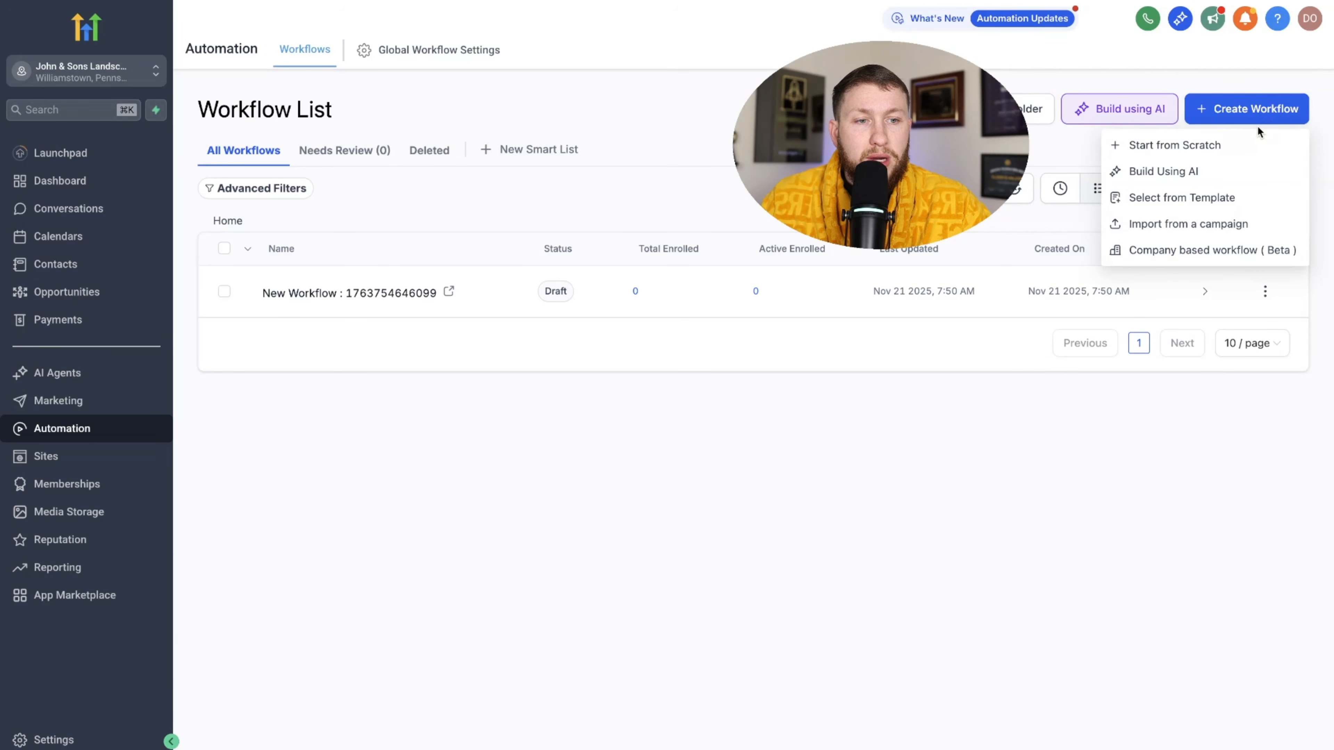
left_click(1257, 138)
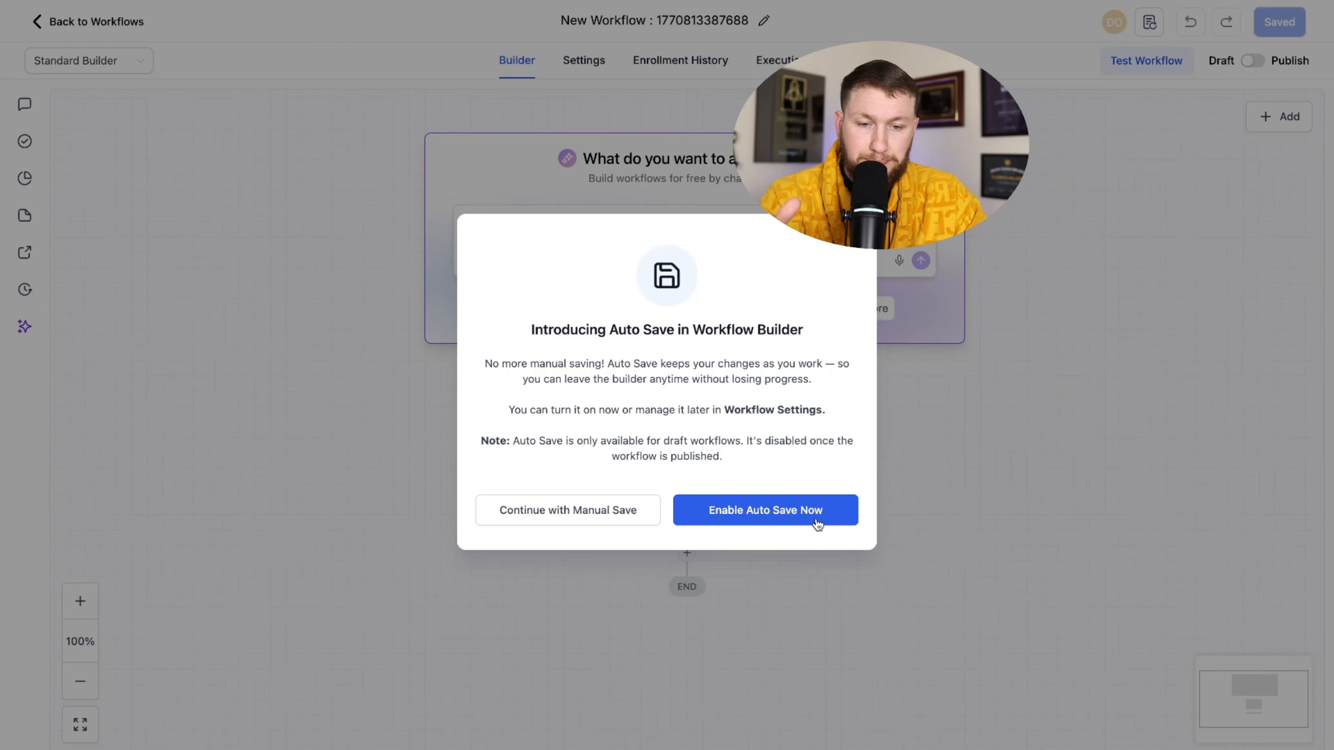
left_click(814, 508)
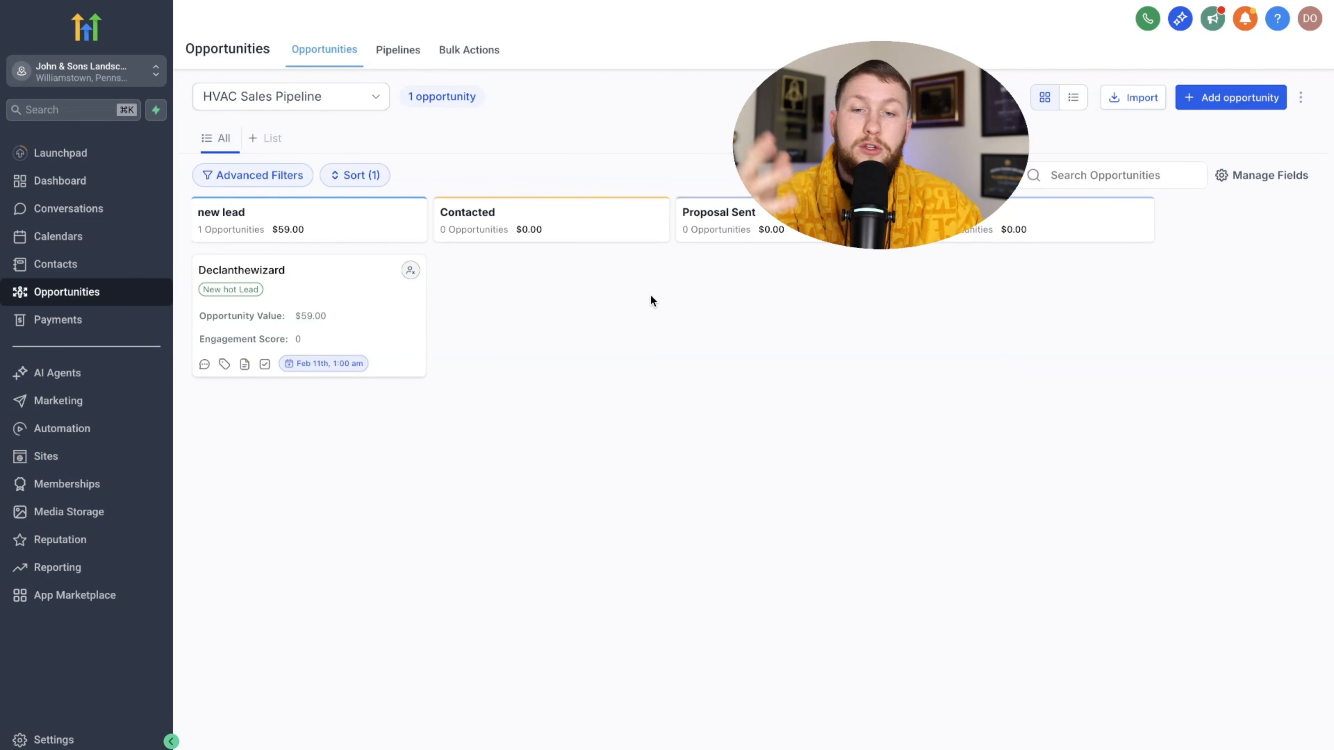
left_click_drag(310, 289, 360, 271)
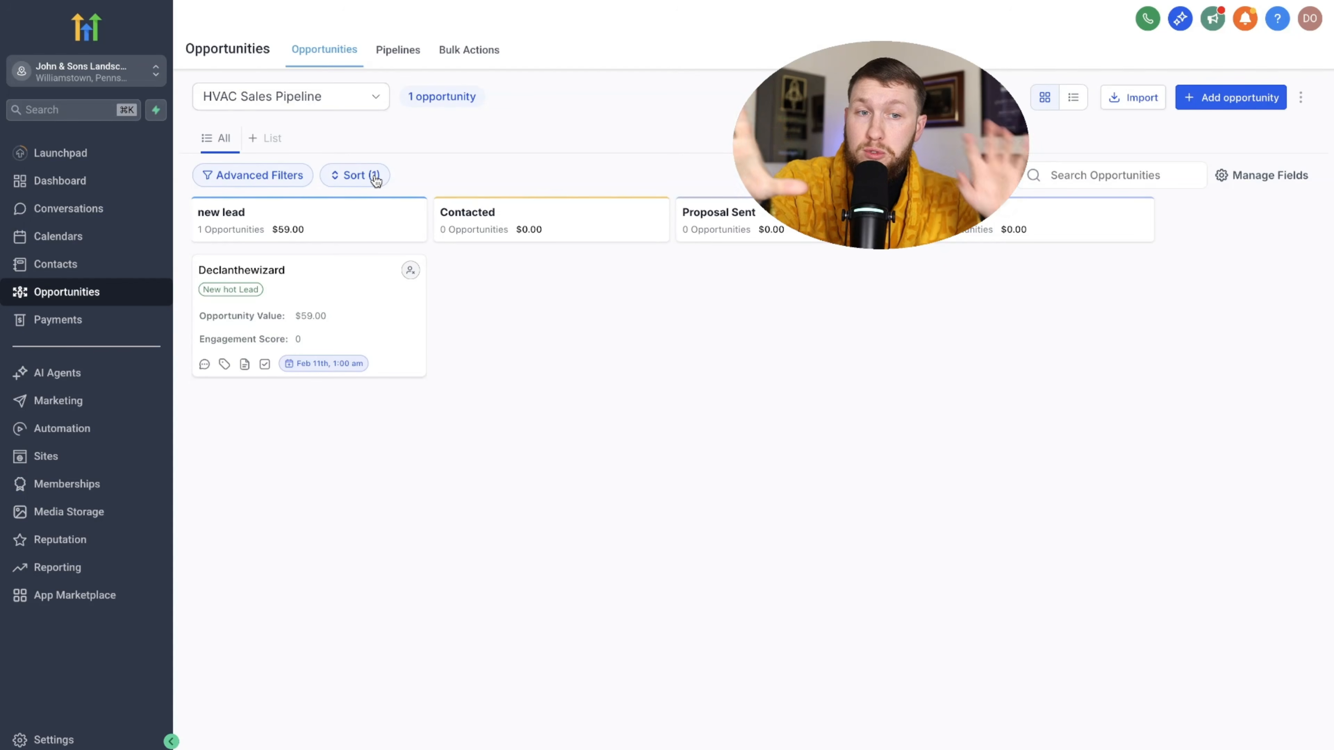
left_click(114, 266)
left_click(115, 290)
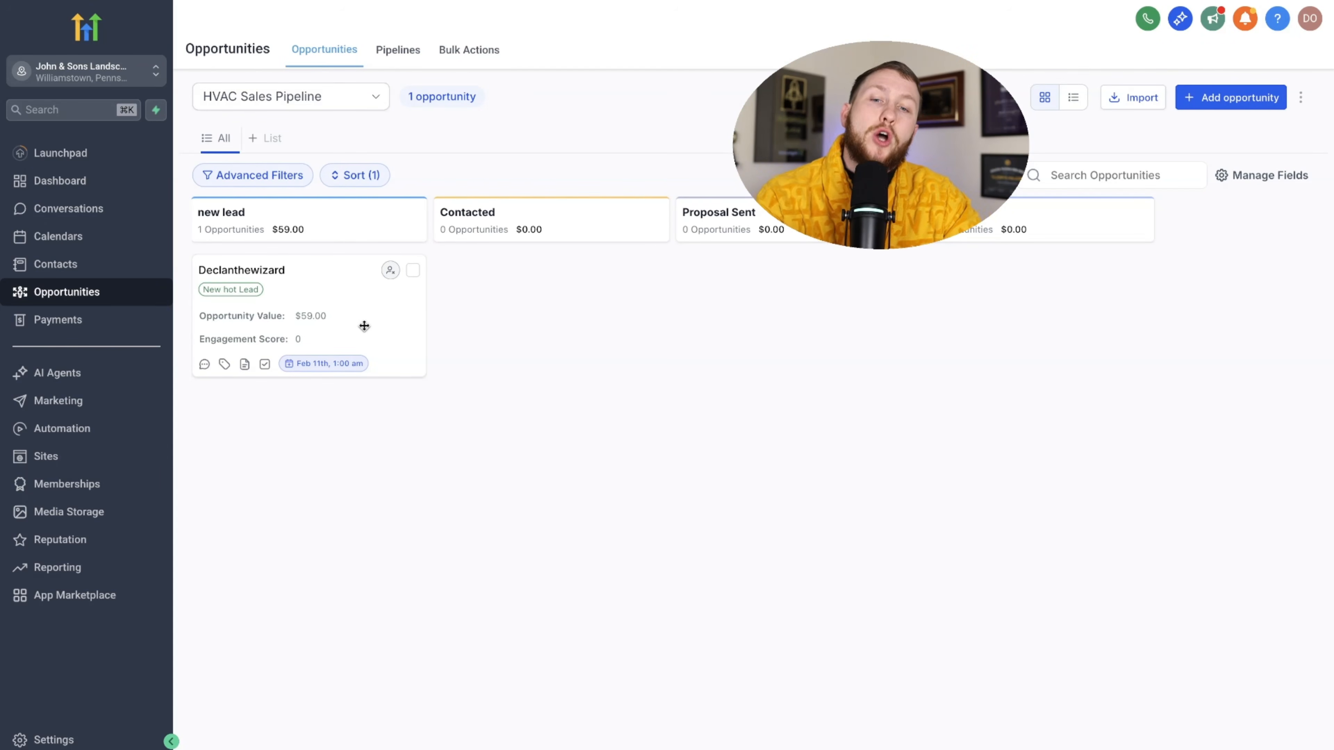
left_click_drag(327, 307, 361, 283)
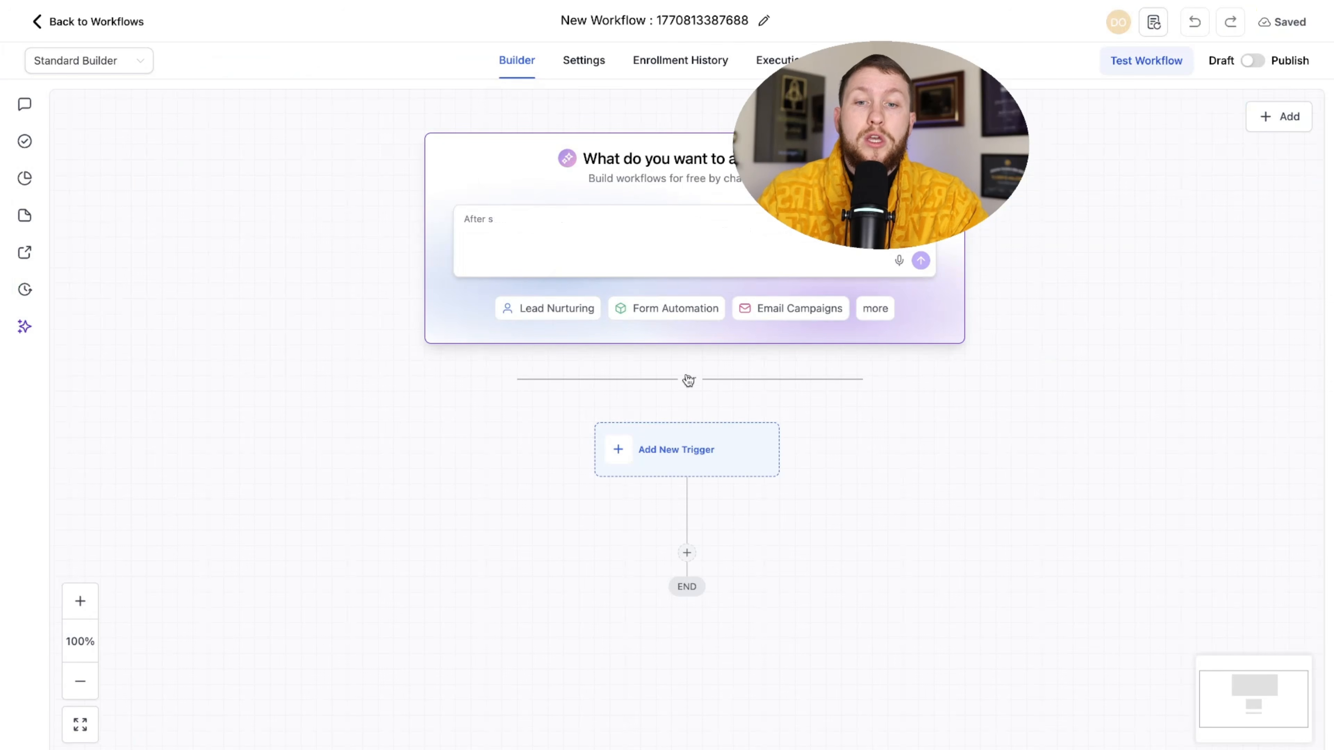
Add a Form Submitted trigger to the workflow, filtered to the form Website Form, and save it.
scroll(336, 520, "down", 3)
left_click(670, 296)
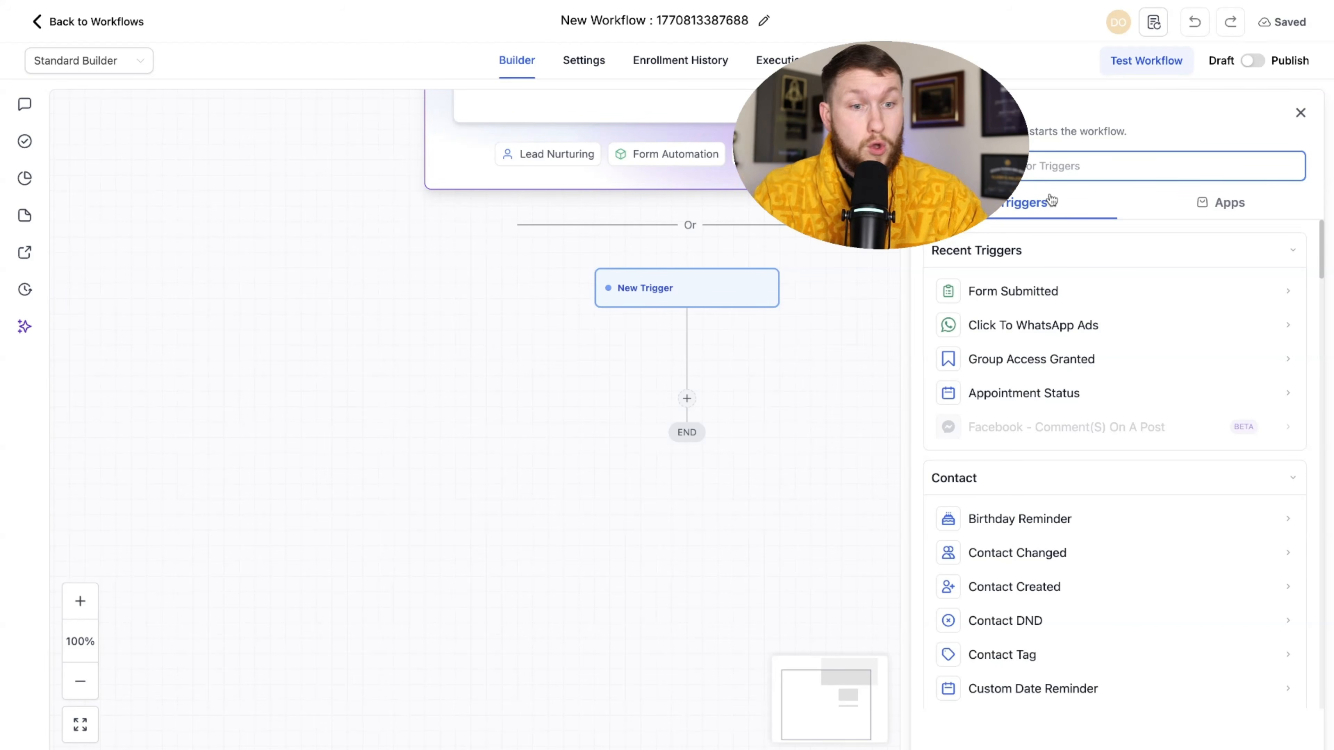
left_click(1053, 291)
left_click(692, 334)
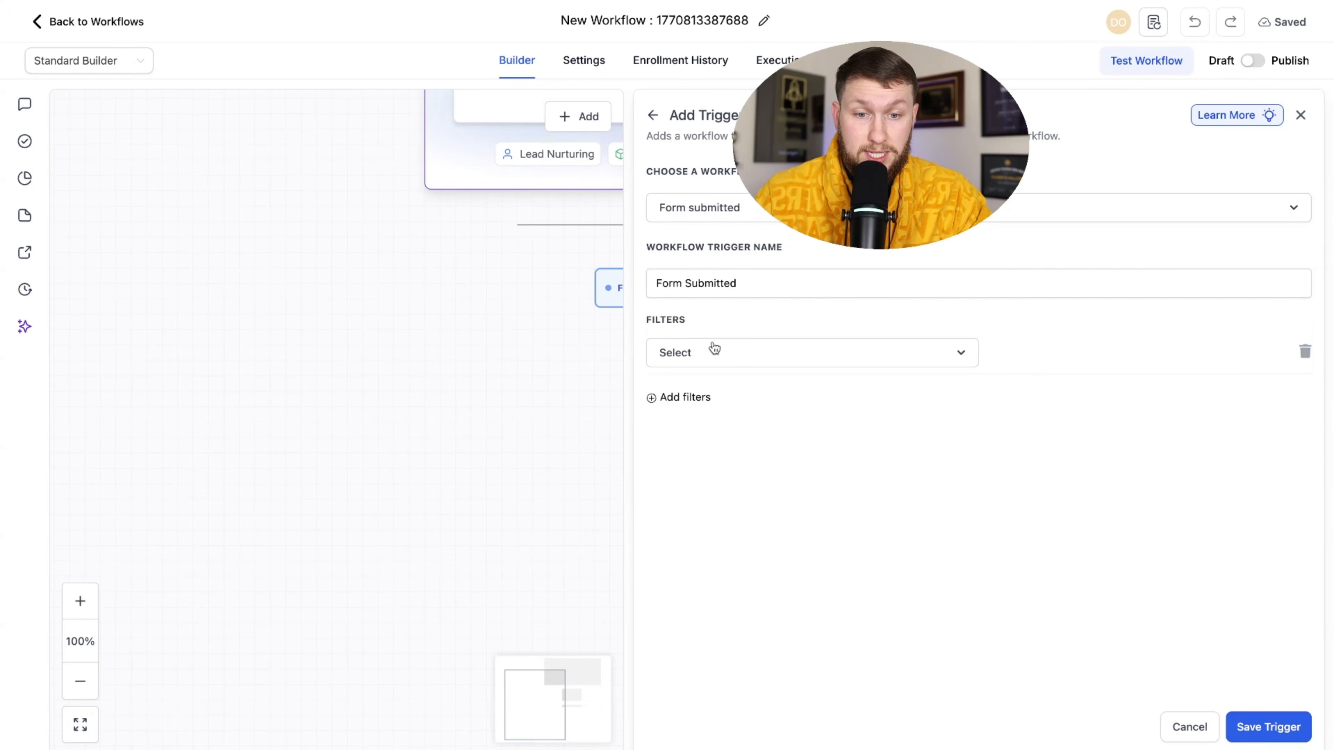
left_click(715, 352)
left_click(772, 458)
left_click(1085, 352)
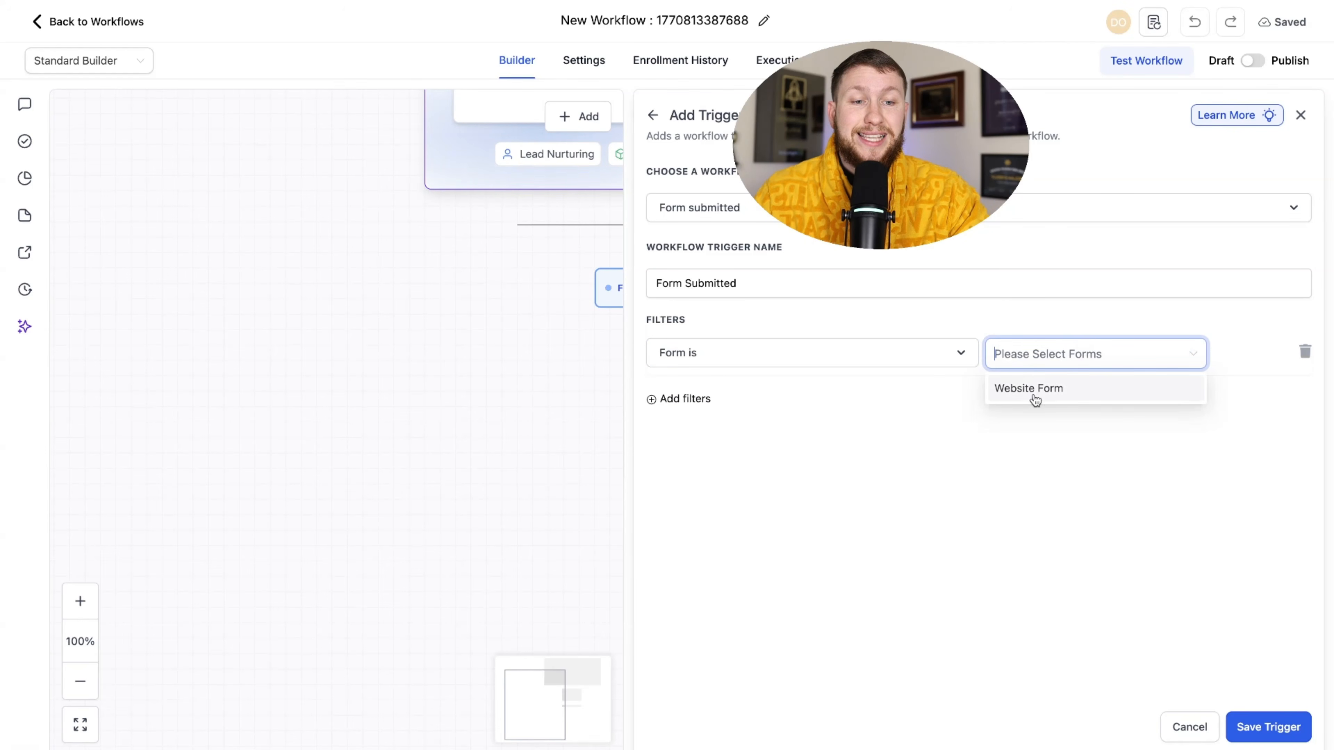
left_click(1032, 389)
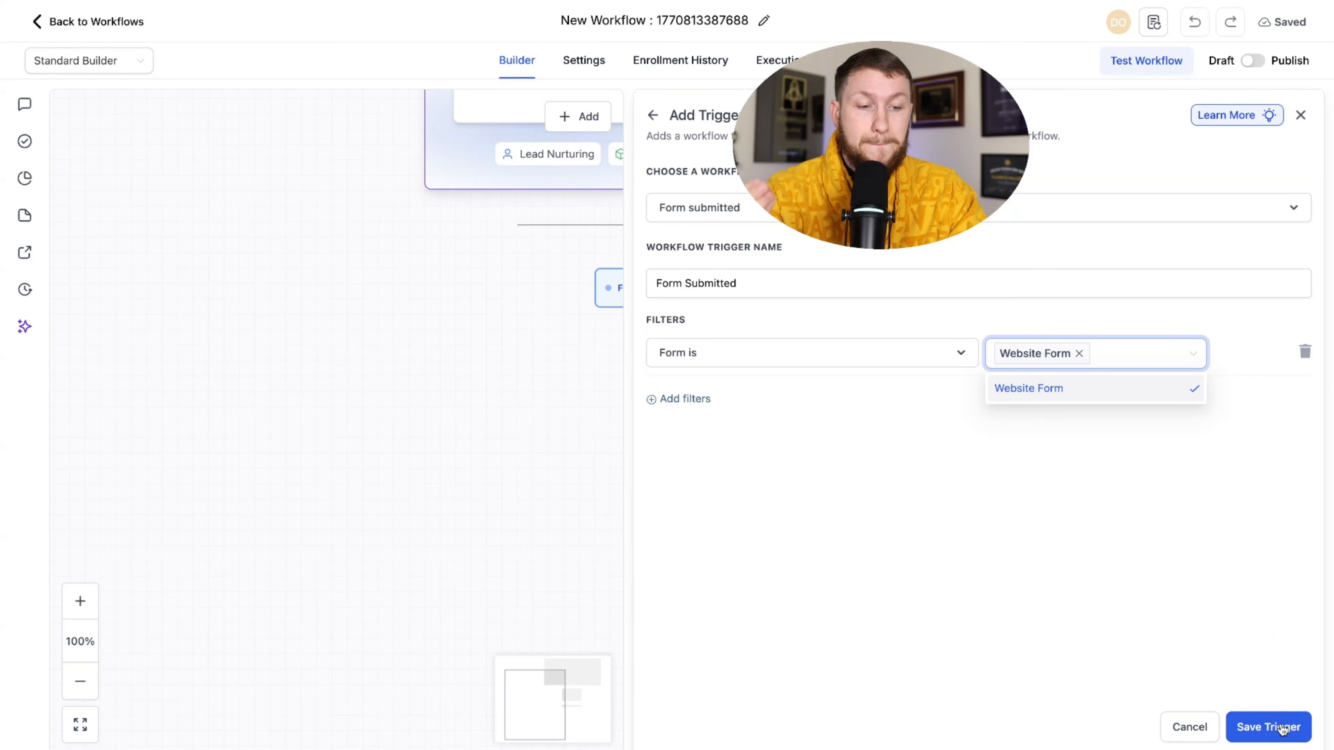
left_click(1268, 727)
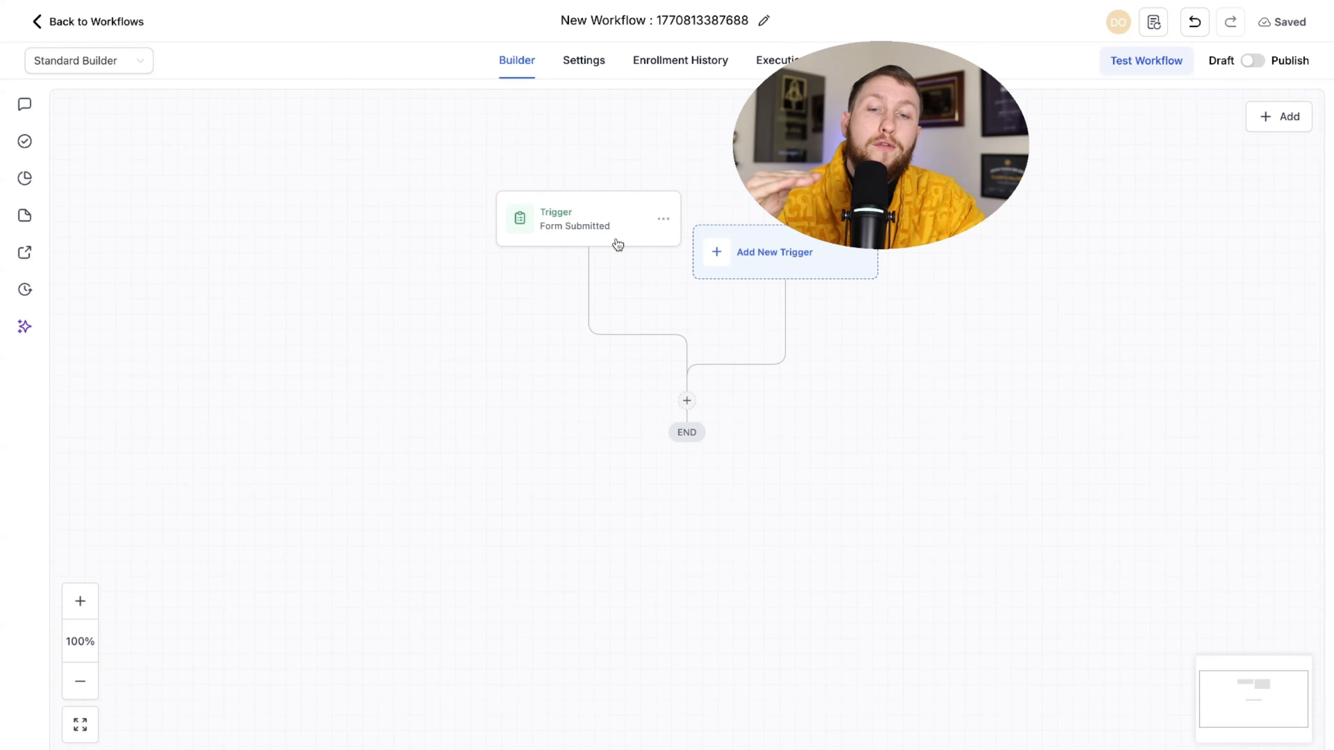
Add a Create Opportunity action named New HVAC Leads that uses the HVAC Sales Pipeline, save it, and review its settings.
left_click(687, 400)
type("op")
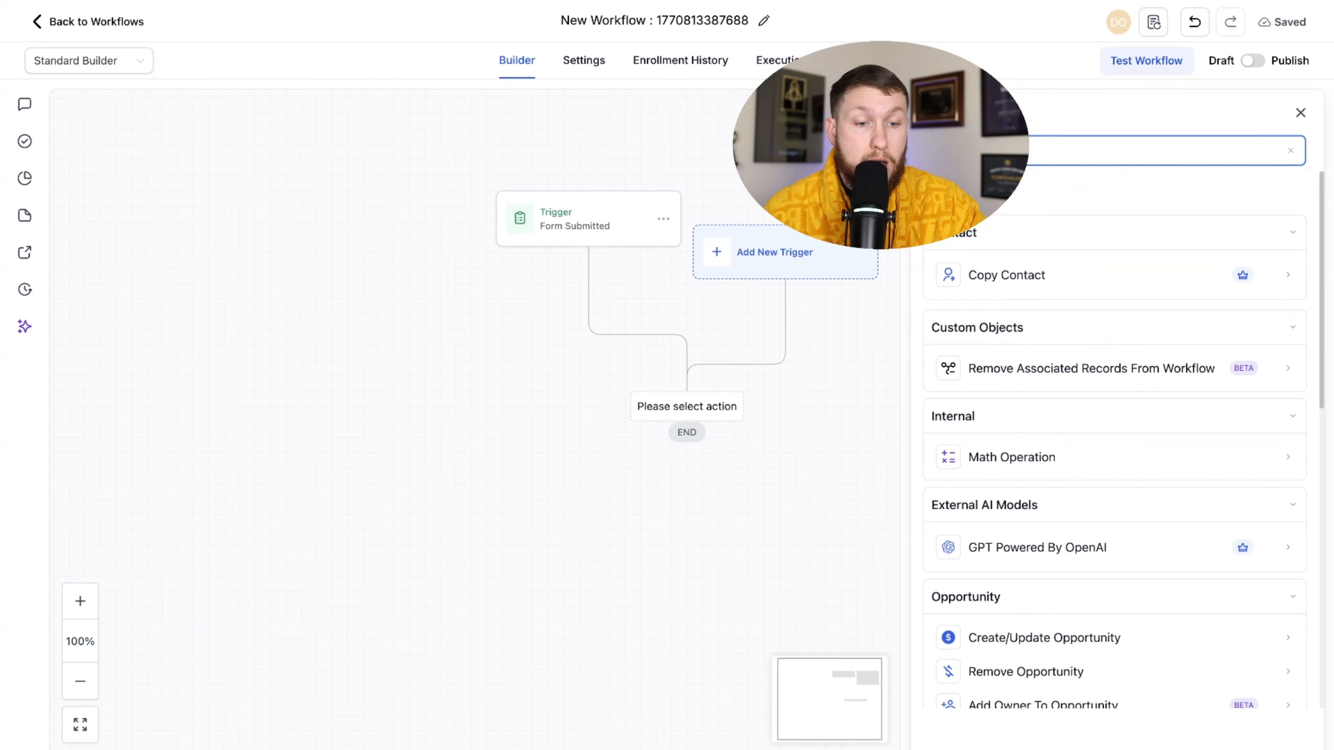
scroll(1113, 446, "down", 6)
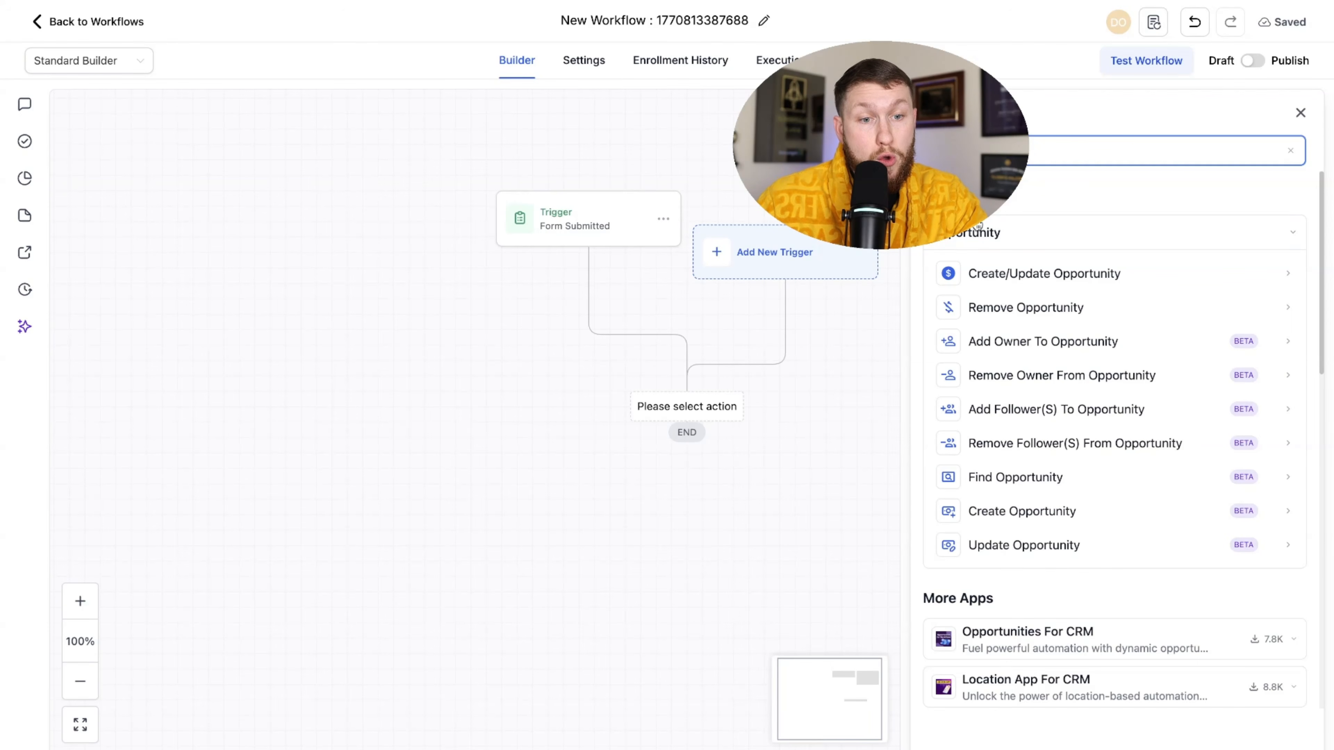
left_click(1067, 519)
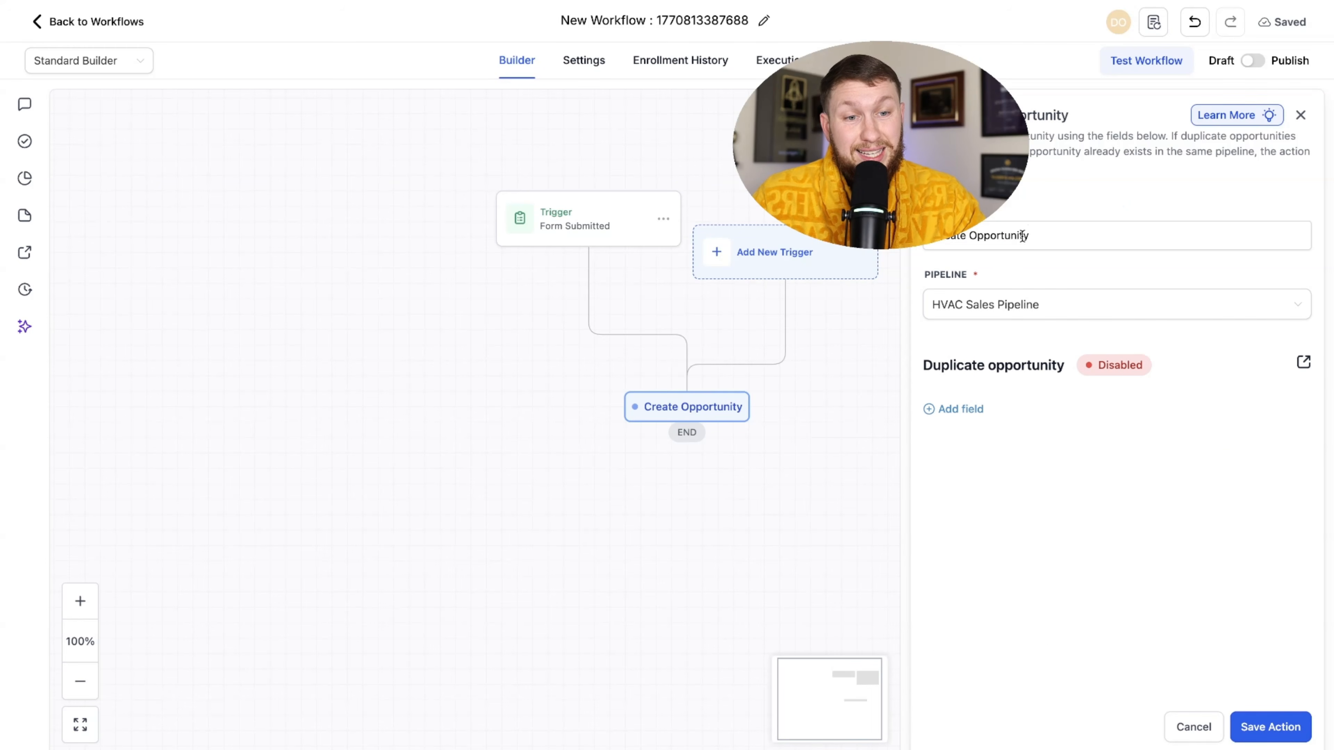
double_click(1035, 235)
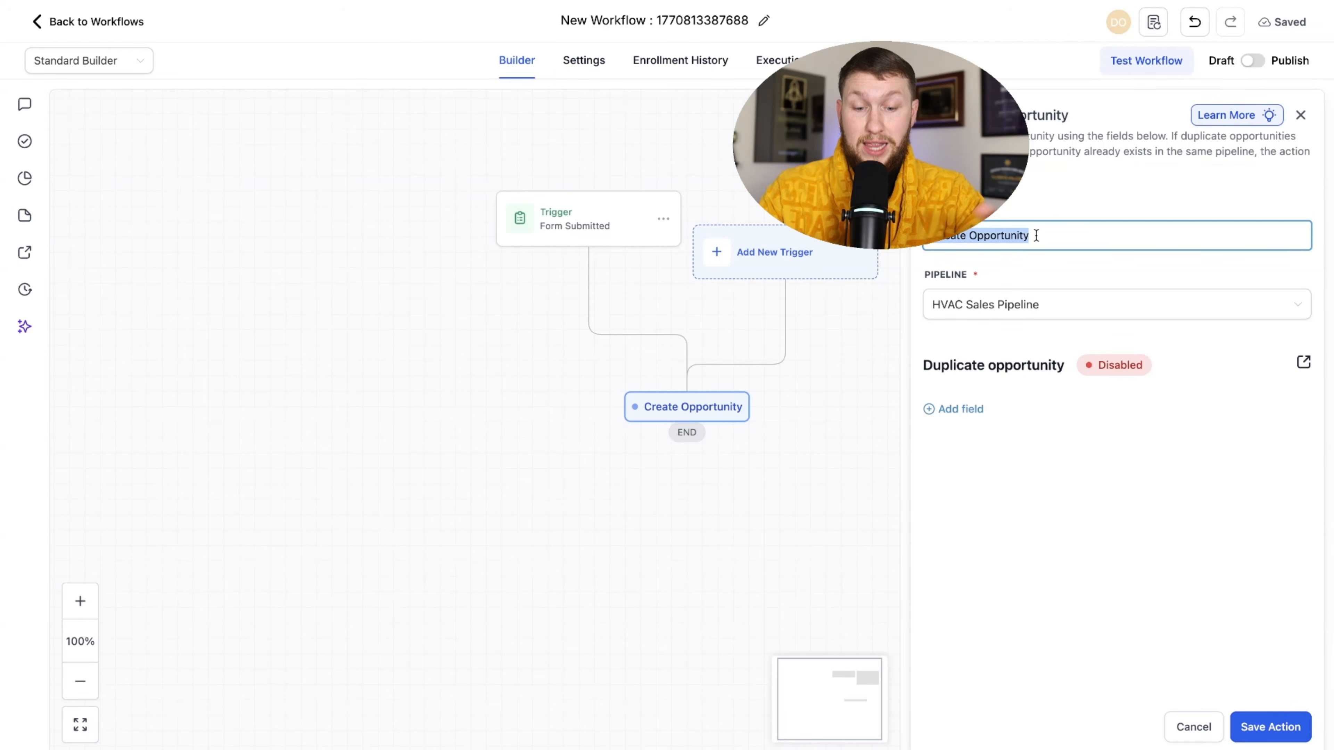
key("BackSpace")
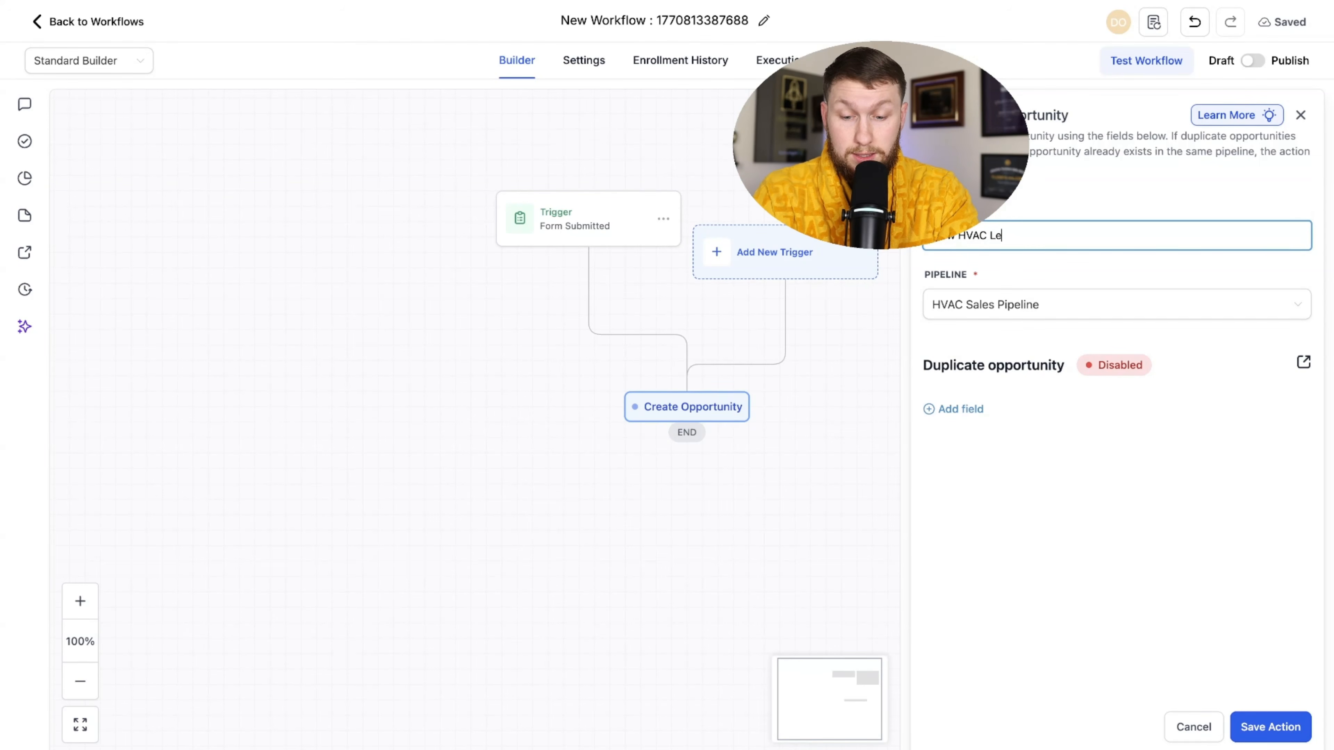
left_click(1063, 303)
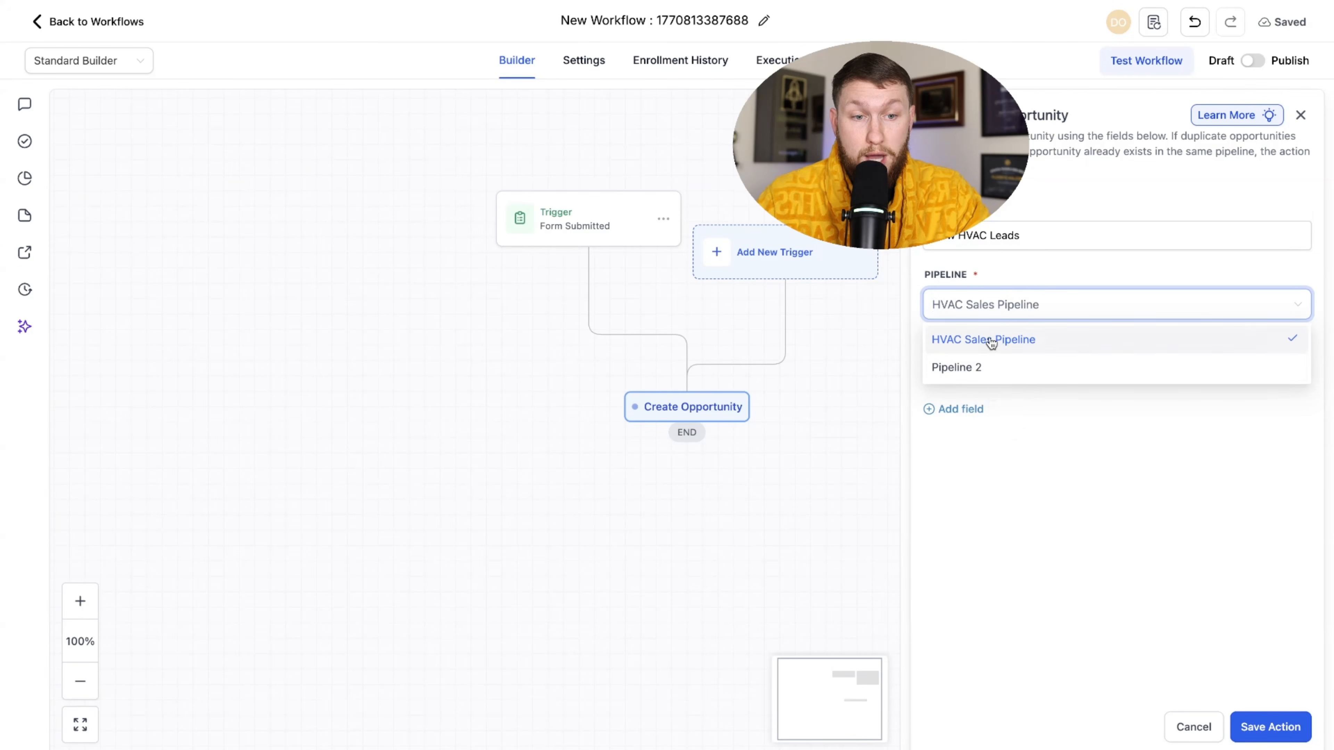
left_click(991, 340)
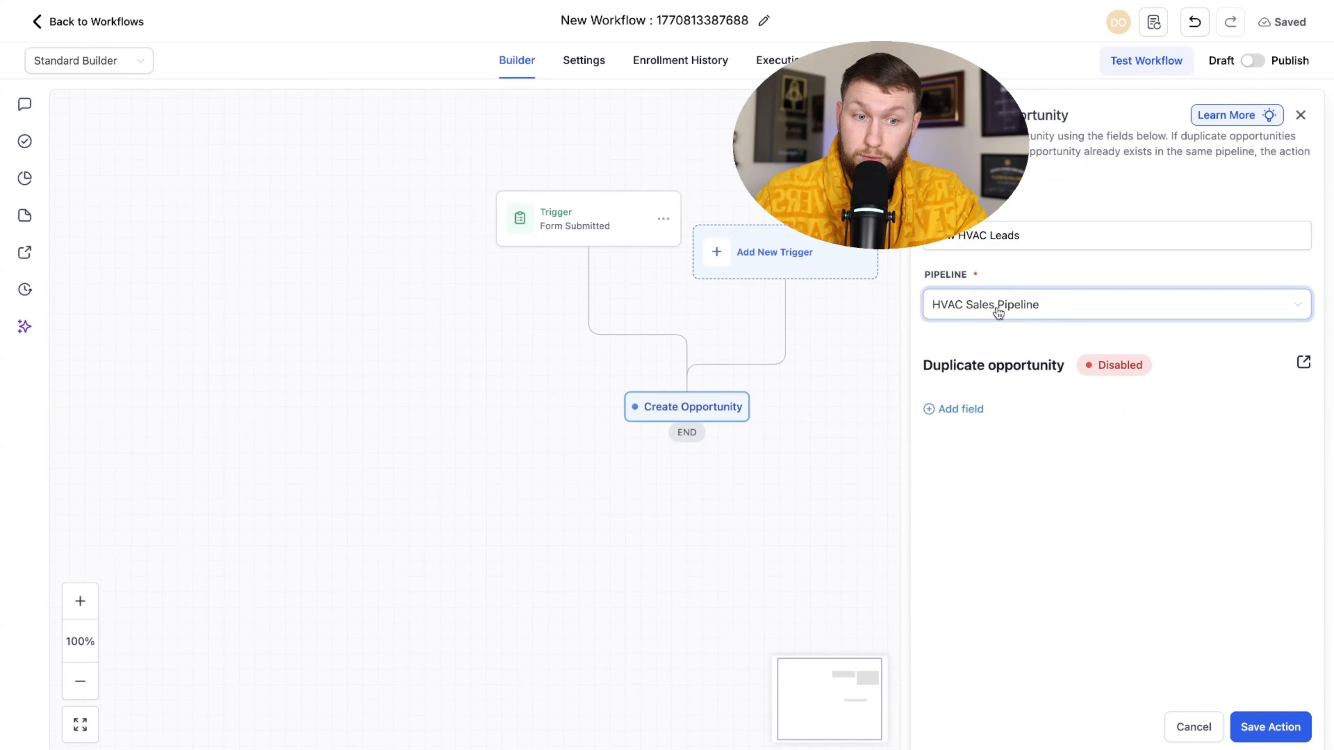
left_click(1263, 738)
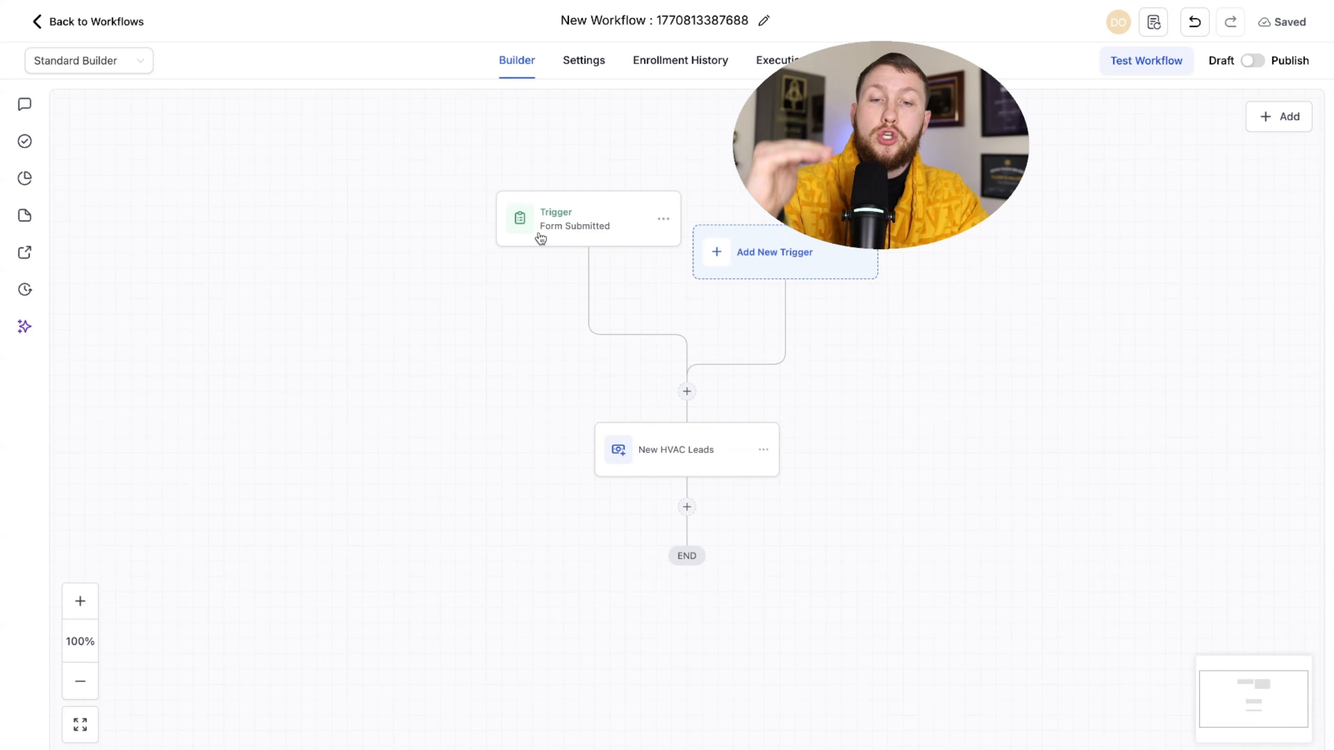
left_click(685, 451)
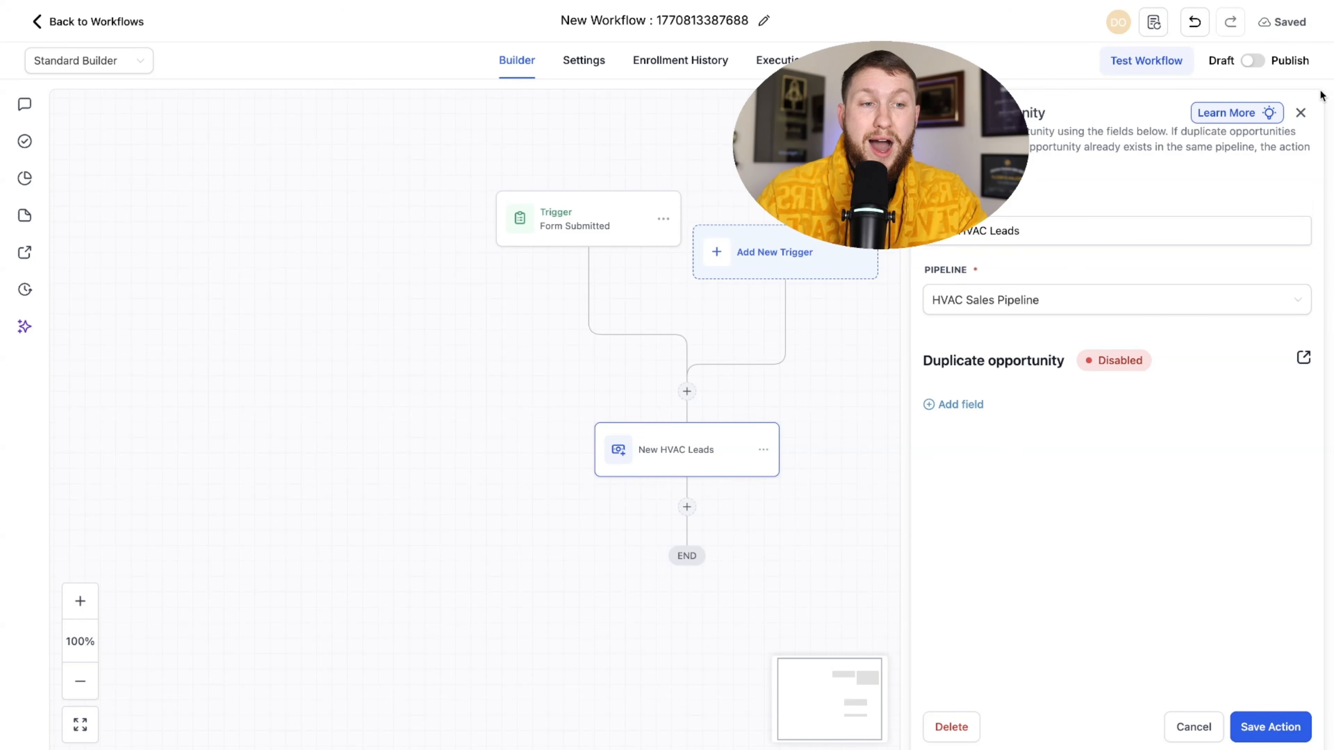
left_click(1298, 116)
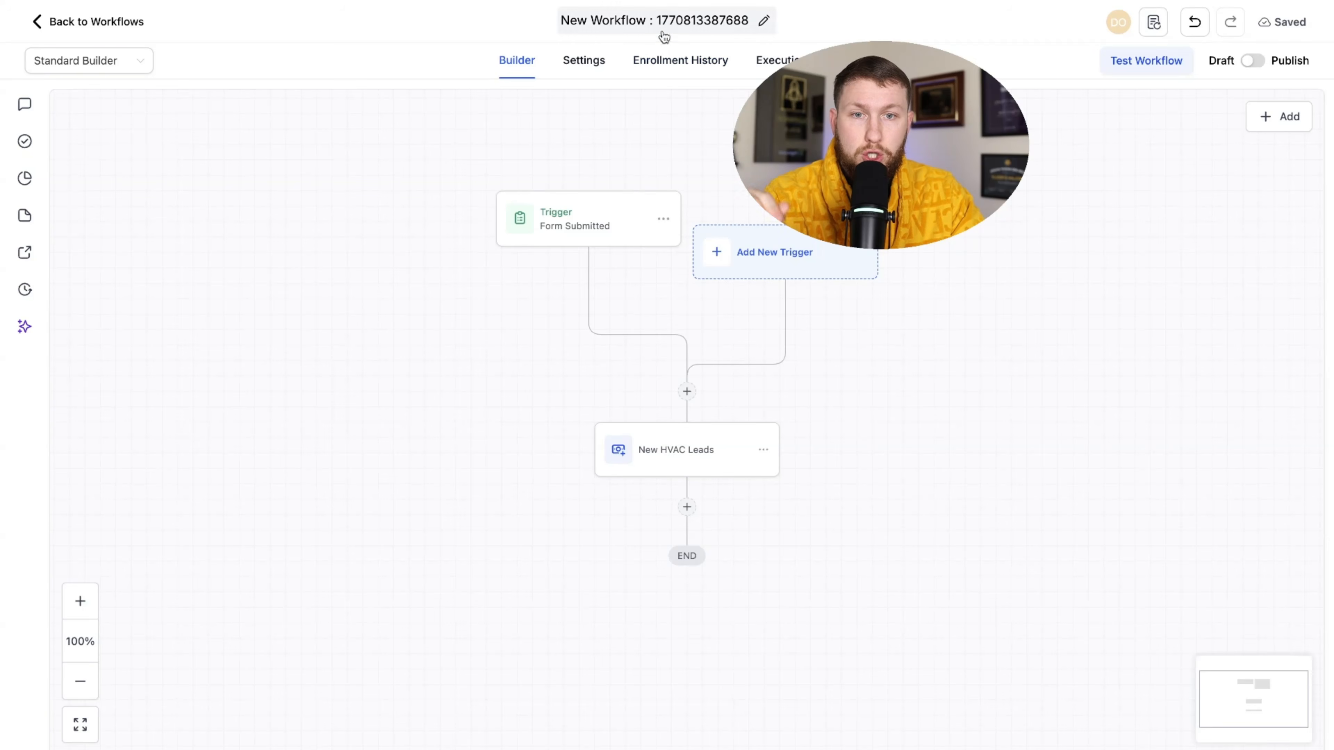
Rename the workflow hvac pipeline and switch it from draft to published.
left_click(664, 22)
type("Sales Pip")
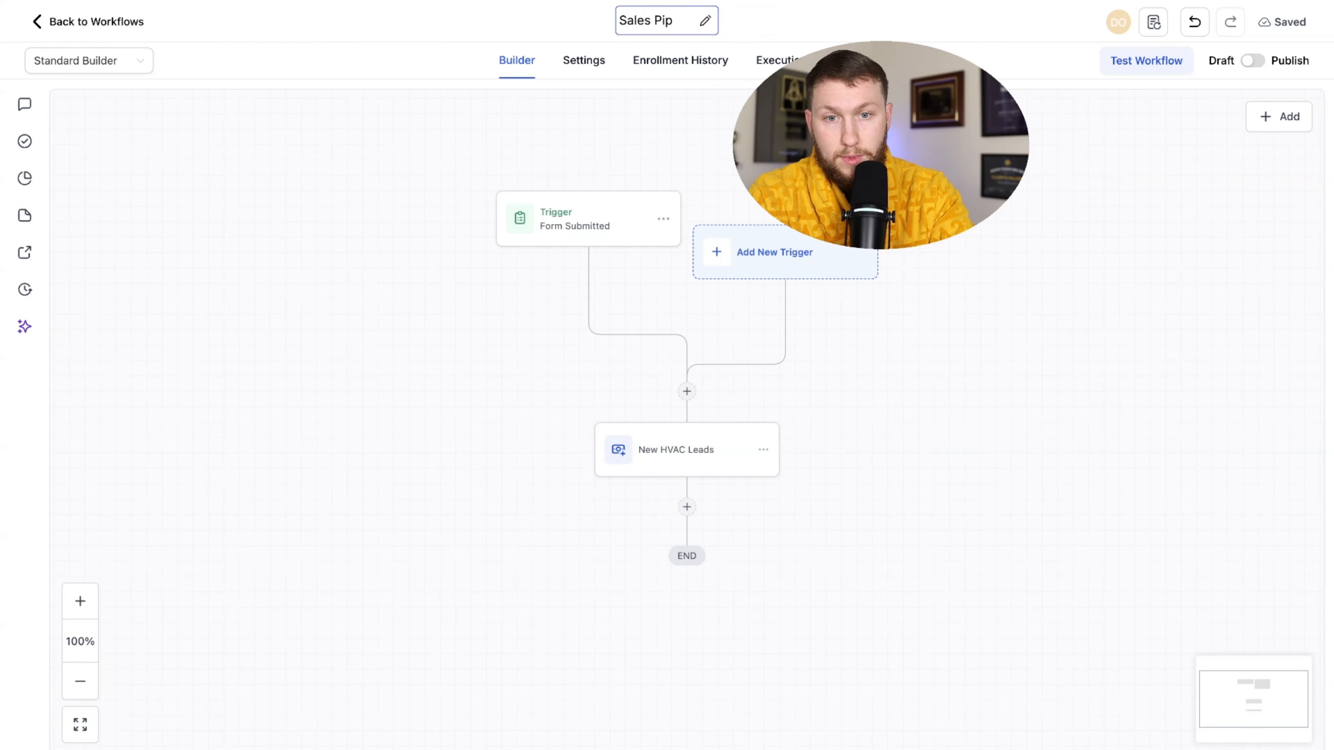
type("hvac pipleine")
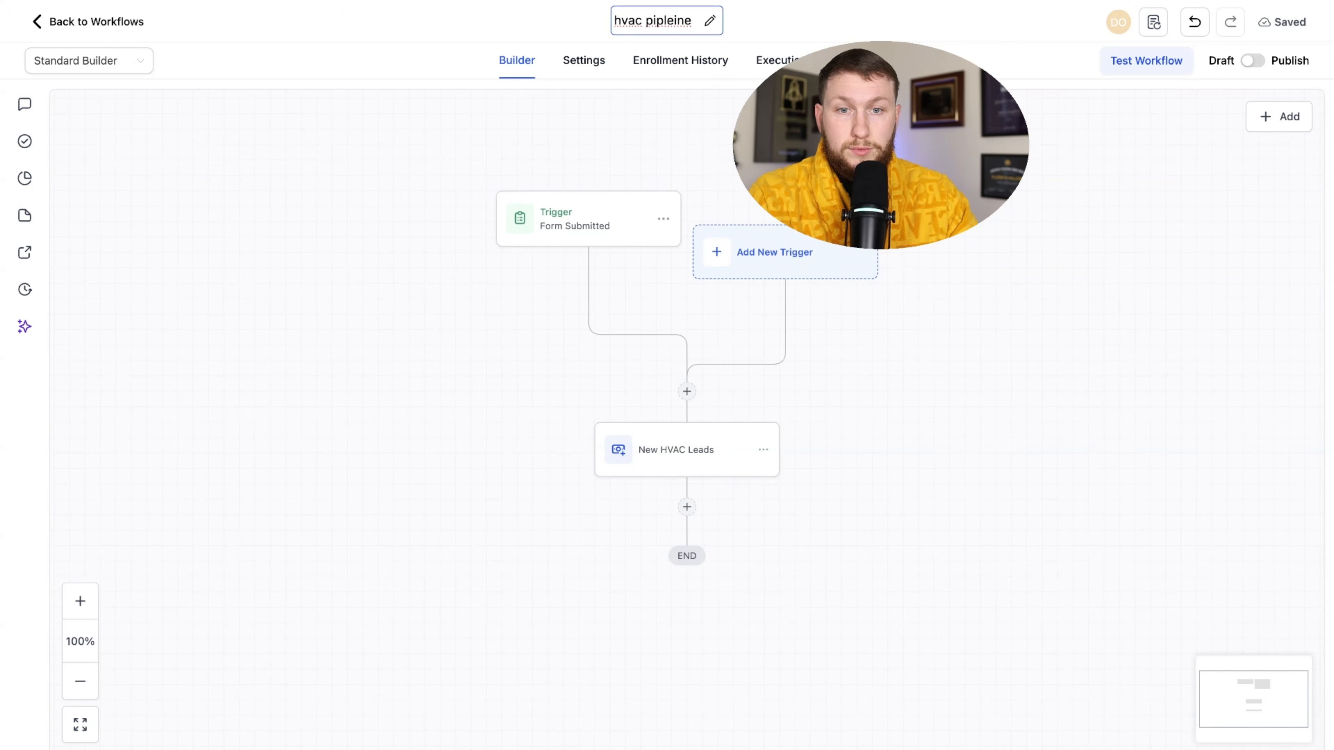
right_click(653, 21)
left_click(682, 34)
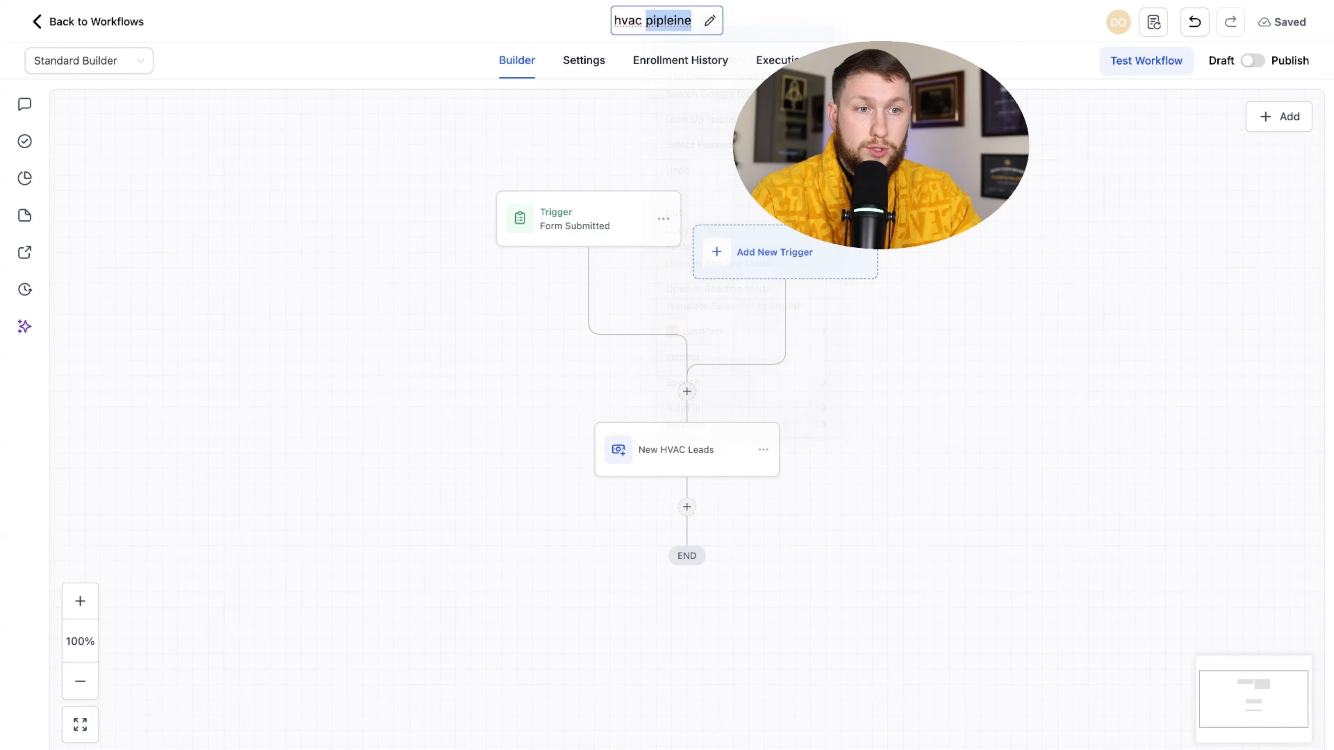
left_click(1262, 60)
left_click(1262, 60)
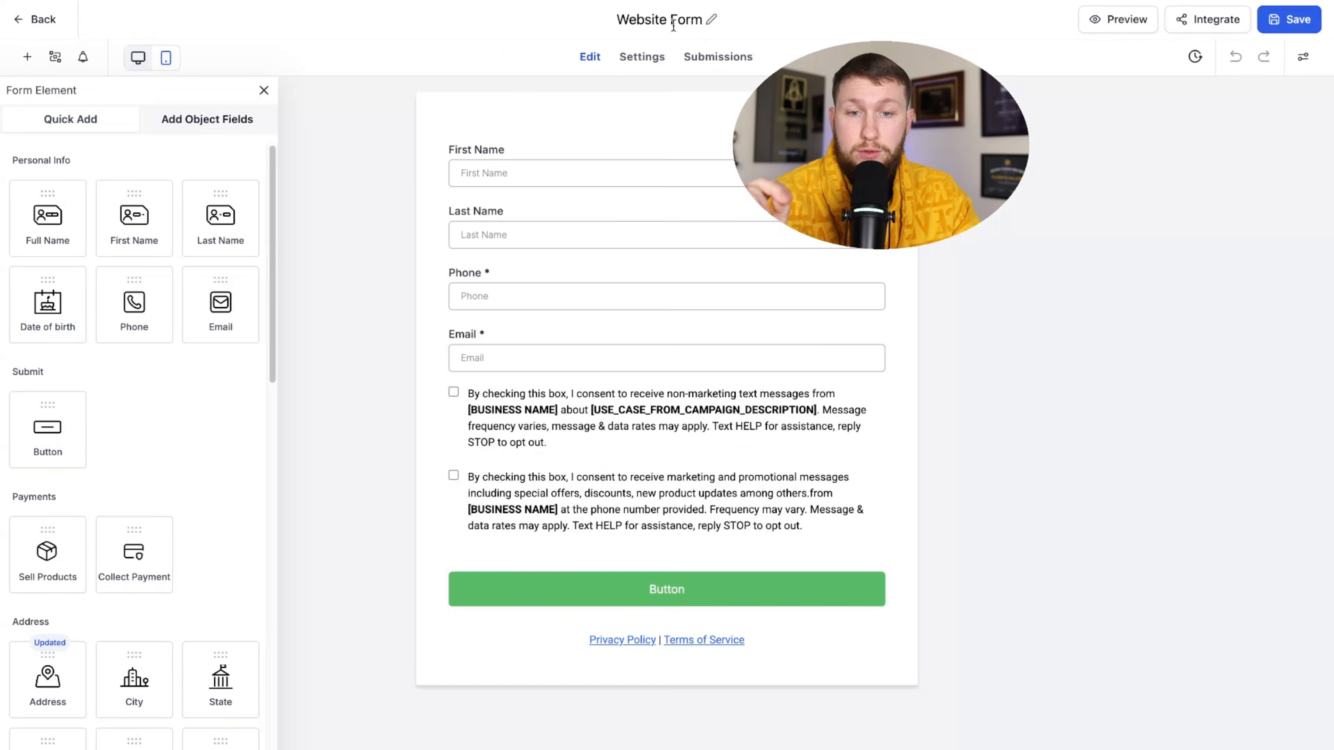
Submit a test lead with both consents through the Website Form preview and check the HVAC Sales Pipeline board.
left_click(1123, 22)
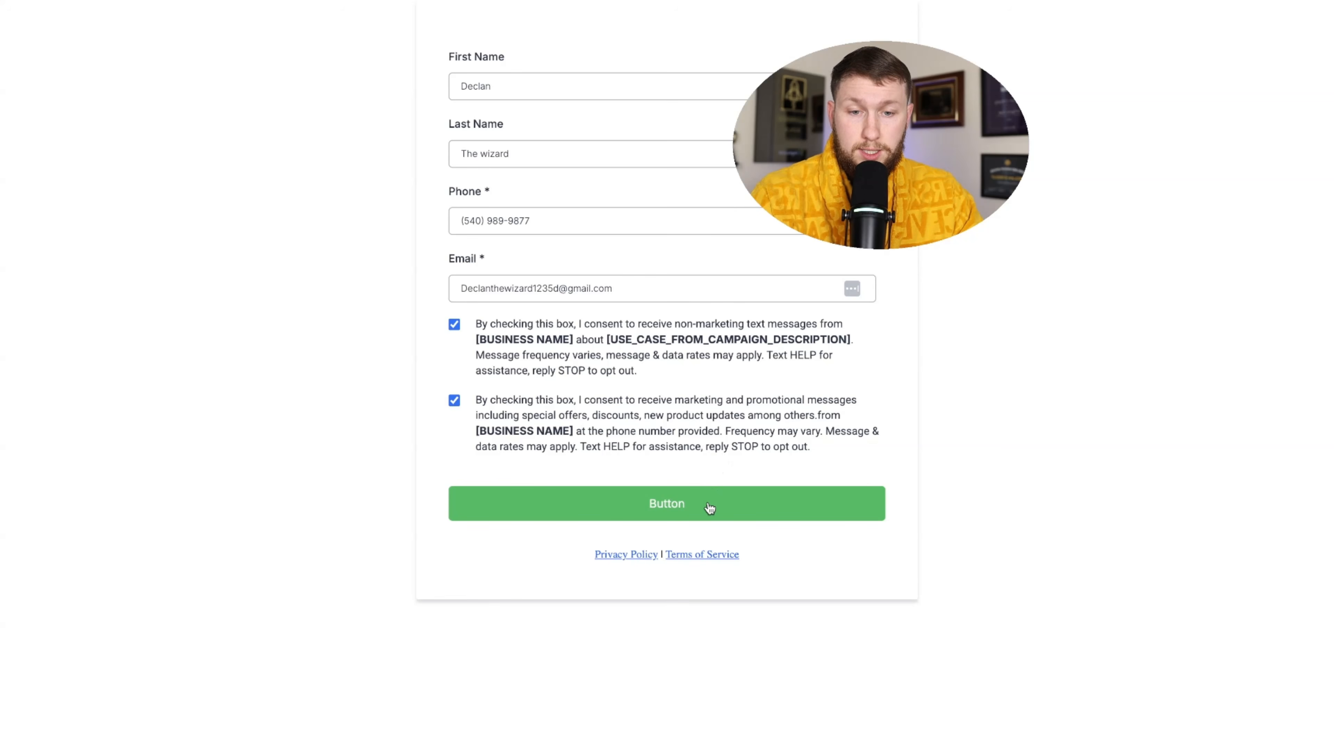
left_click(708, 504)
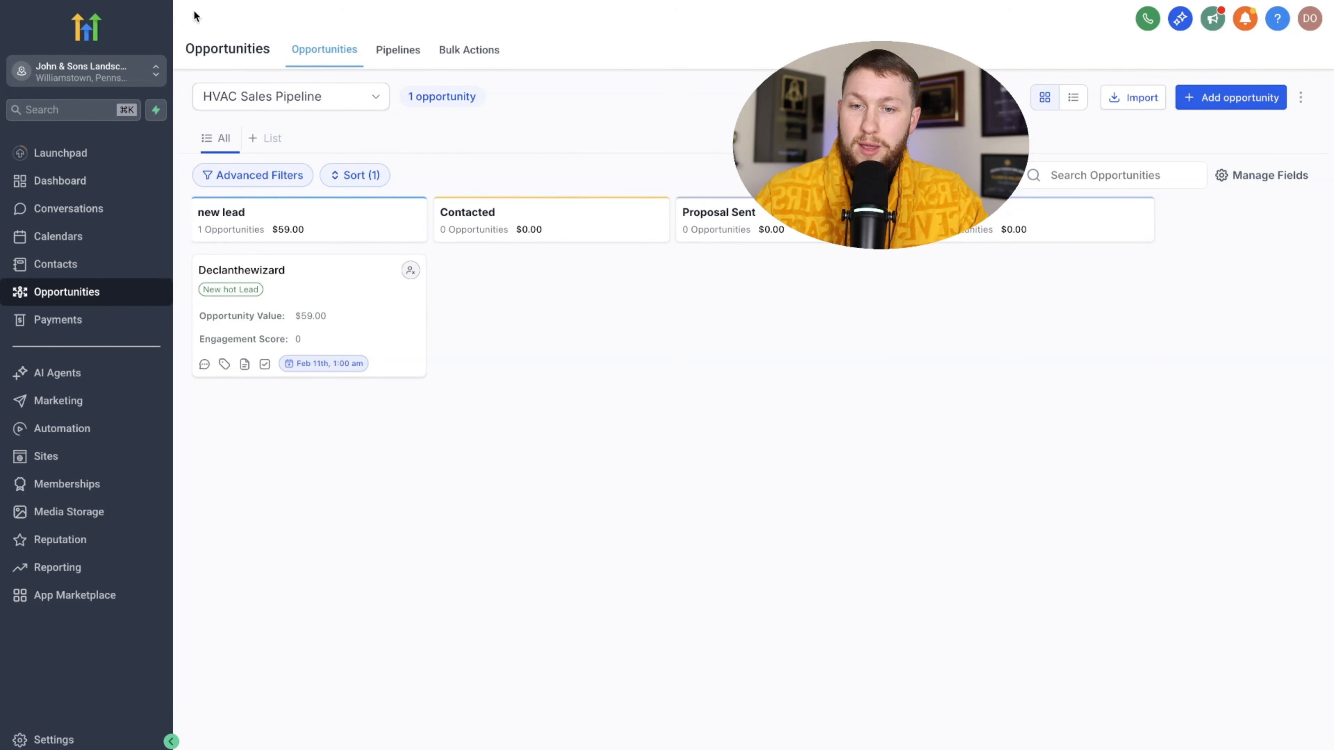
left_click(80, 0)
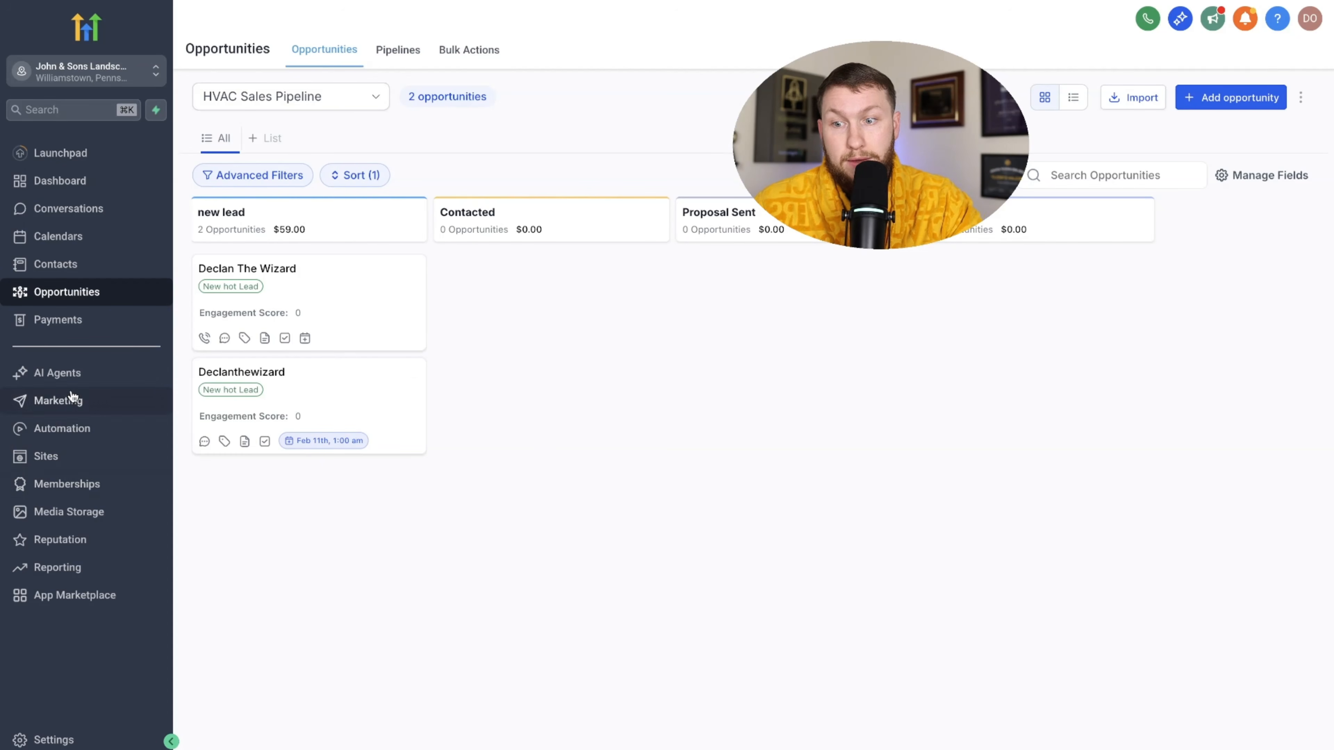
left_click(34, 460)
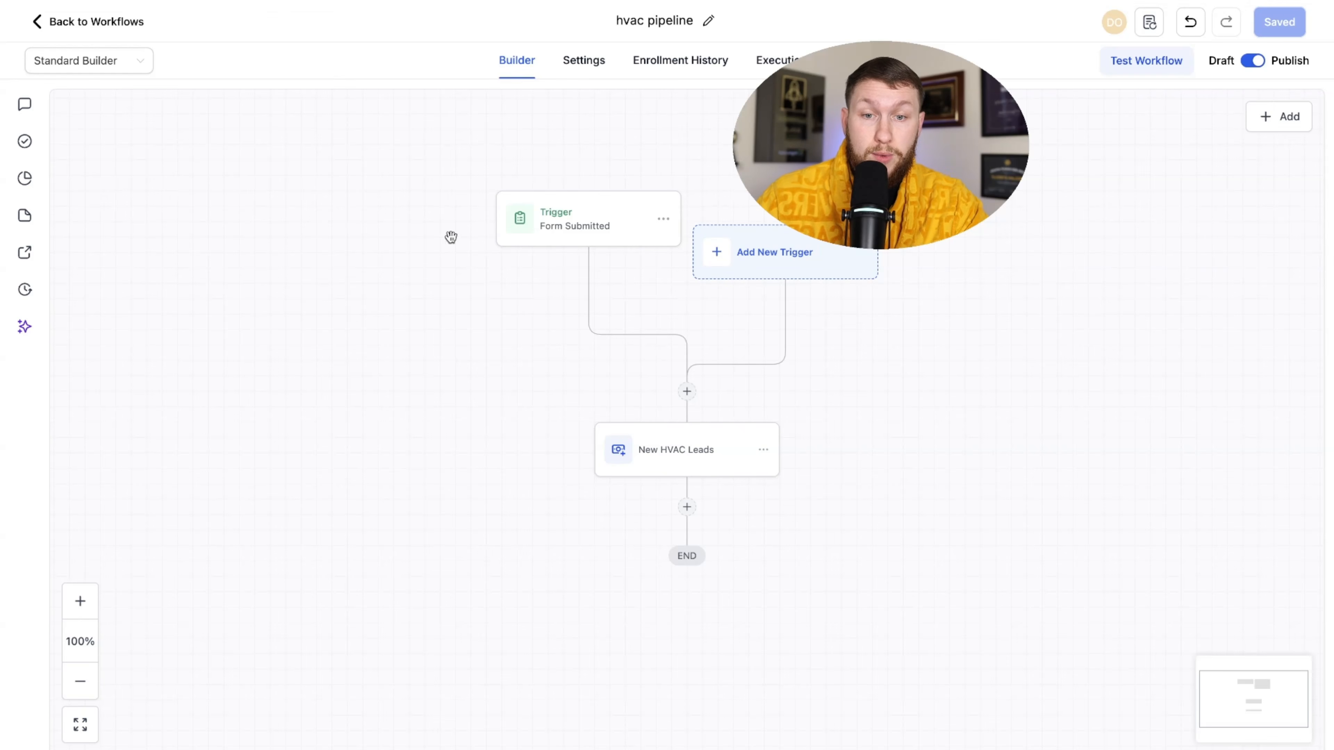
left_click(686, 508)
scroll(1054, 257, "down", 5)
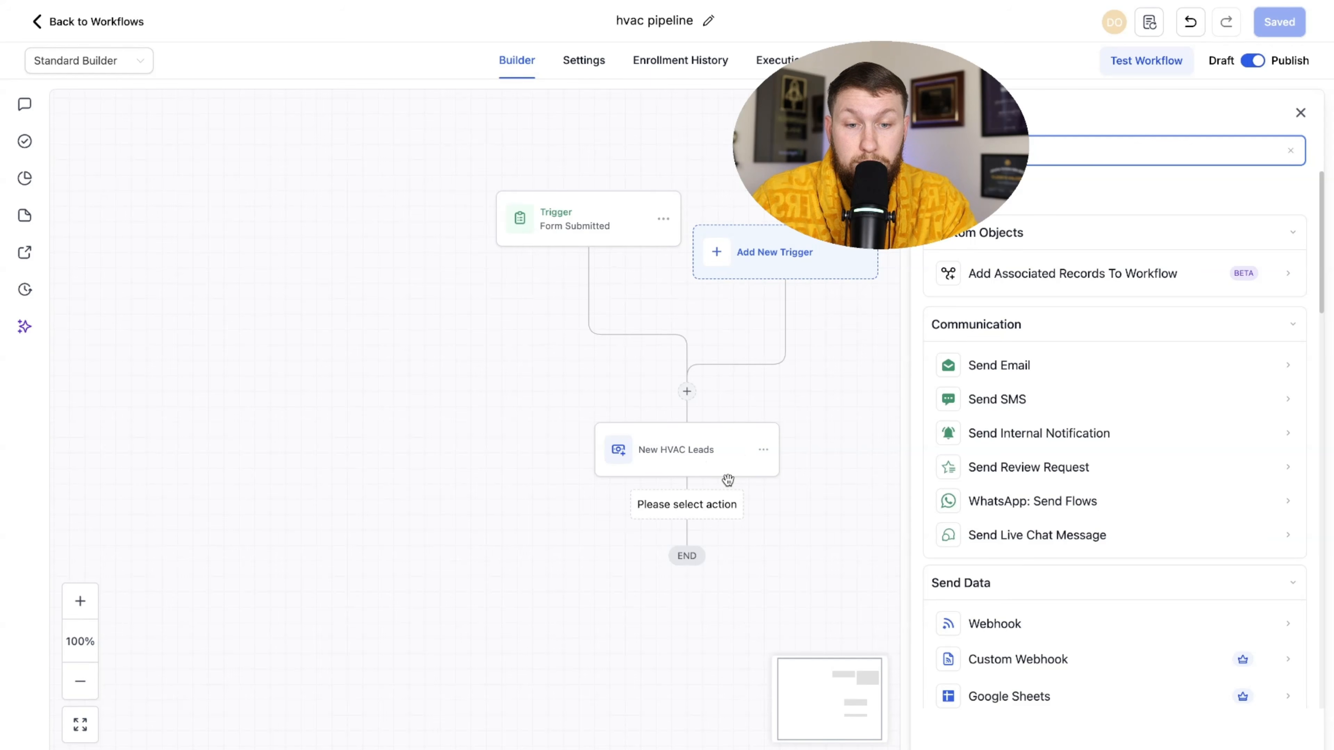
scroll(728, 479, "down", 1)
Add a Customer Booked Appointment trigger to the hvac pipeline workflow, filtered to the personal calendar, and save it.
left_click(788, 239)
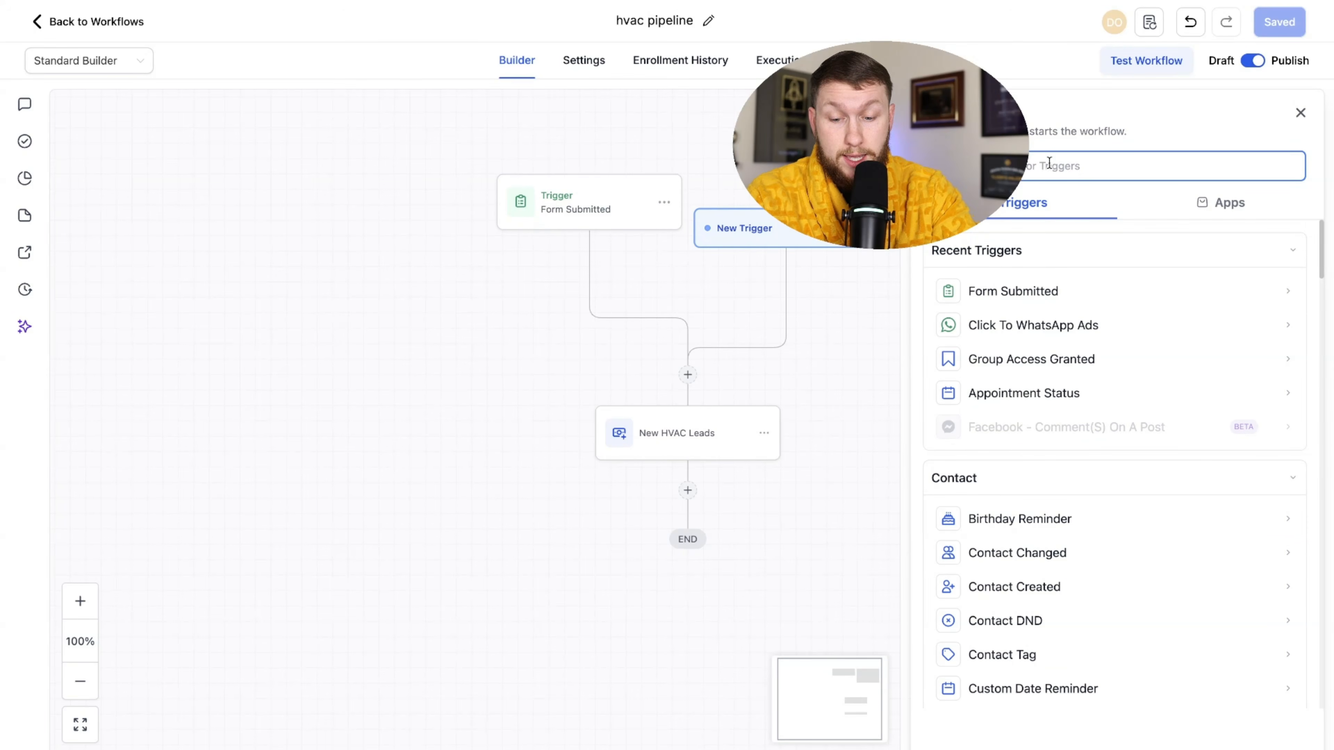
scroll(1119, 420, "down", 5)
left_click(1112, 452)
left_click(677, 334)
left_click(721, 357)
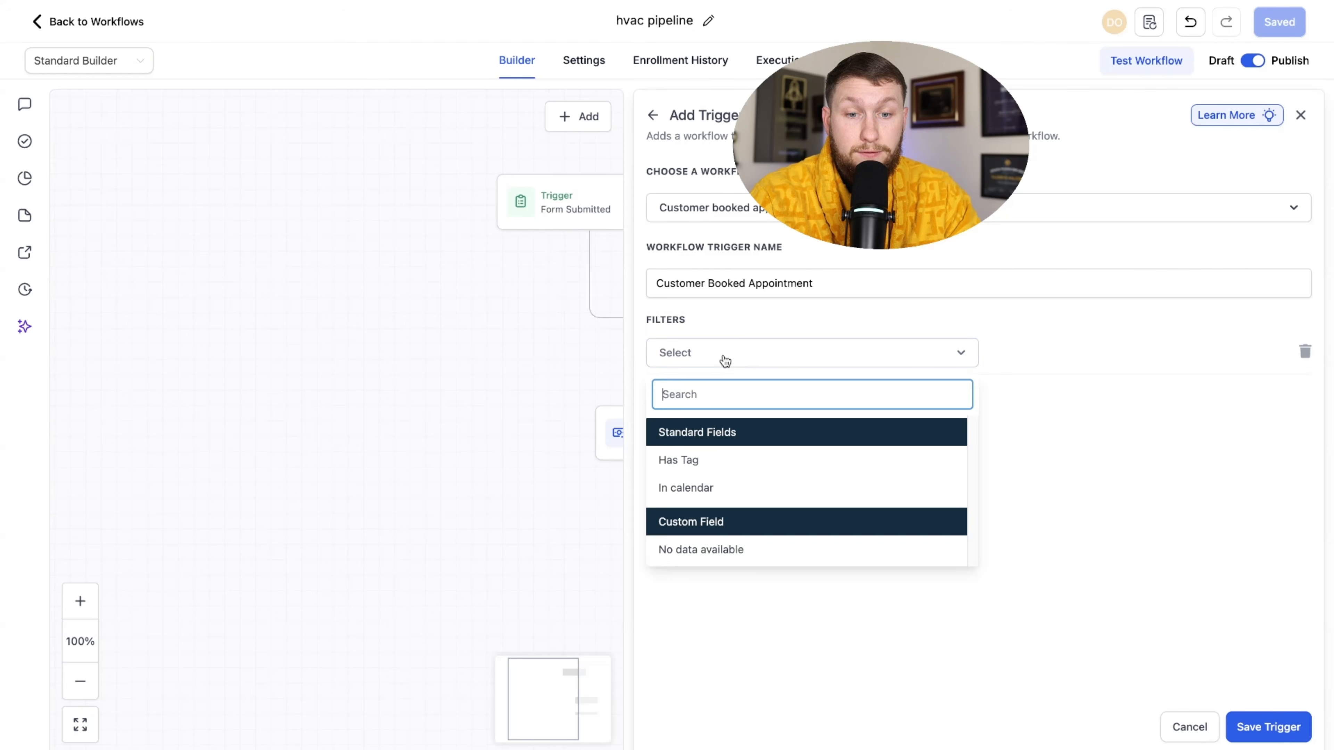
left_click(698, 486)
left_click(1140, 358)
left_click(1060, 429)
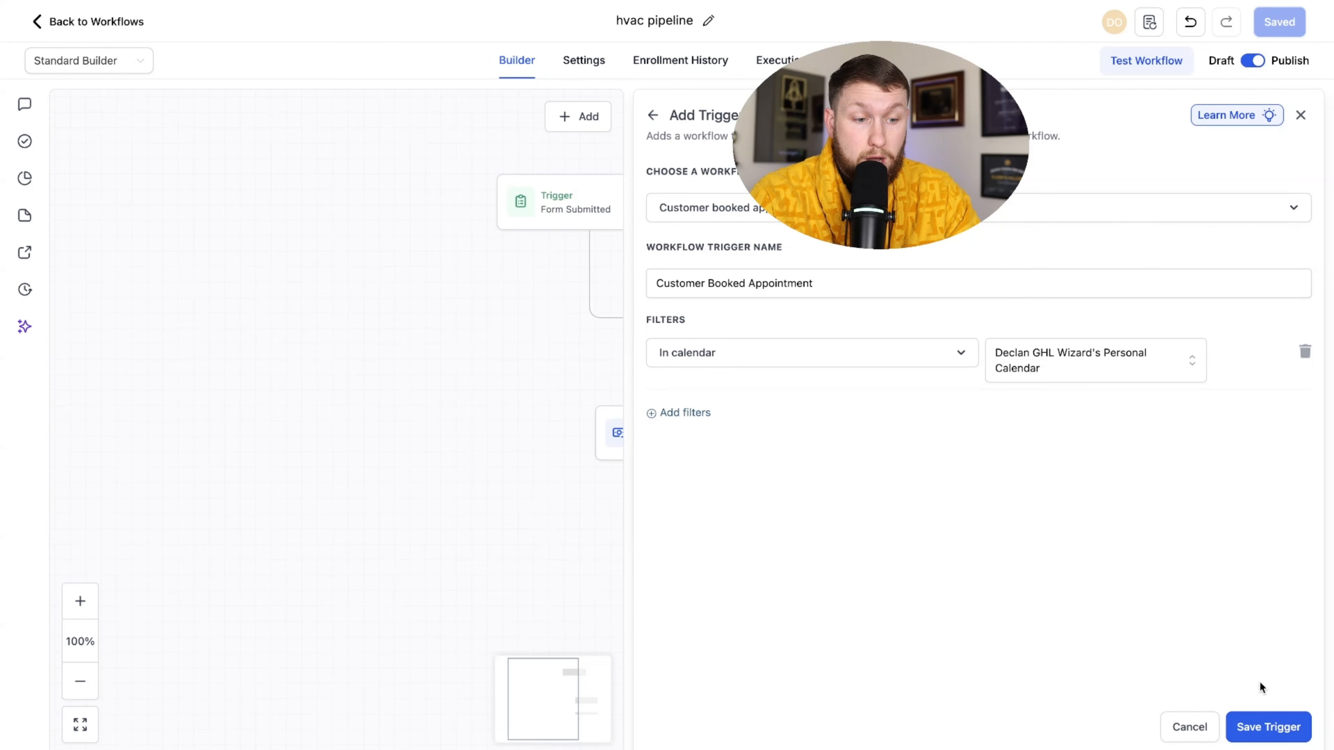
left_click(1268, 727)
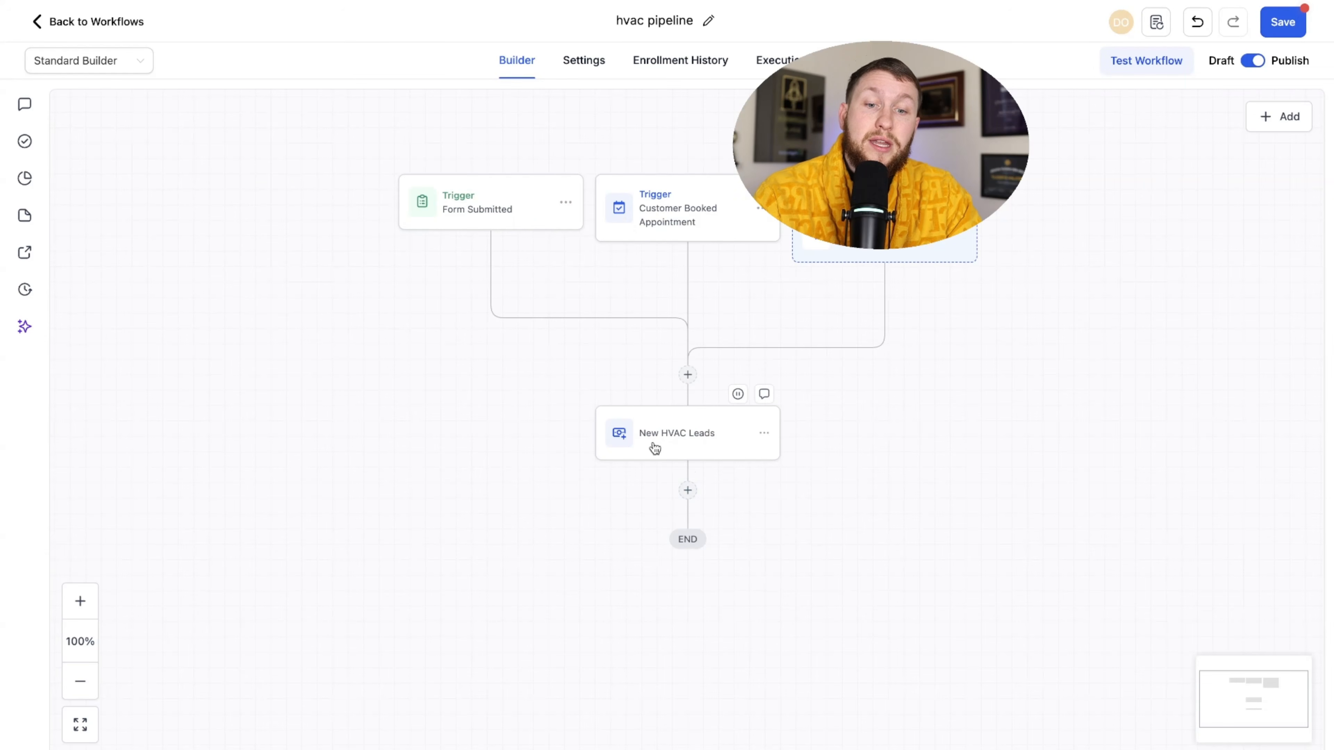
left_click(686, 491)
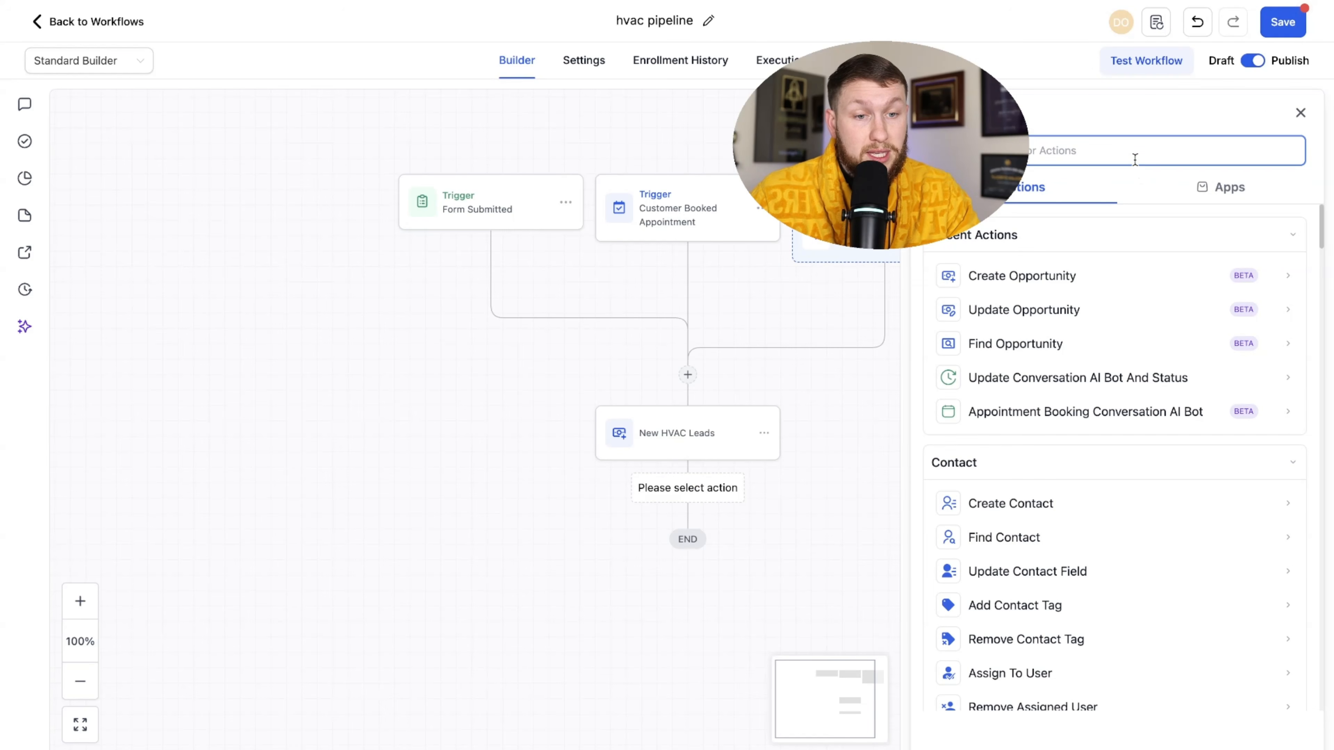
type("opp")
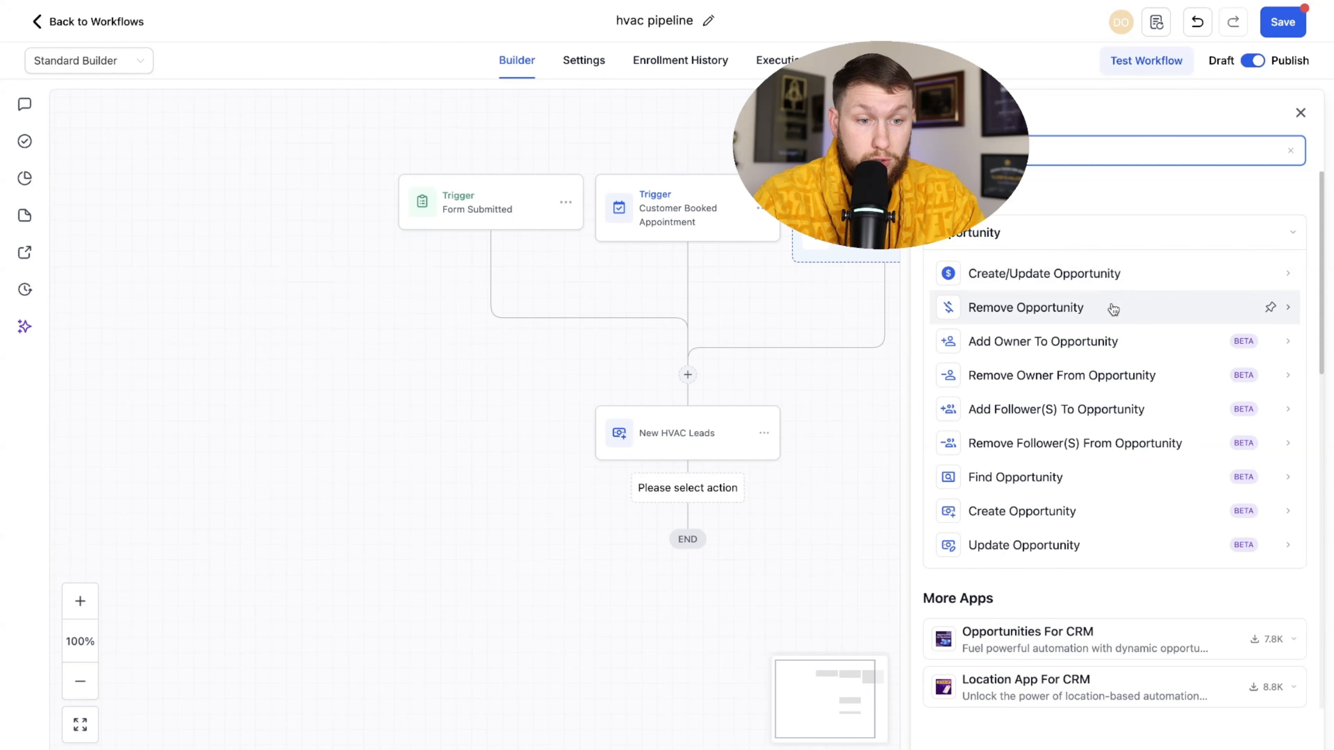
left_click(1094, 549)
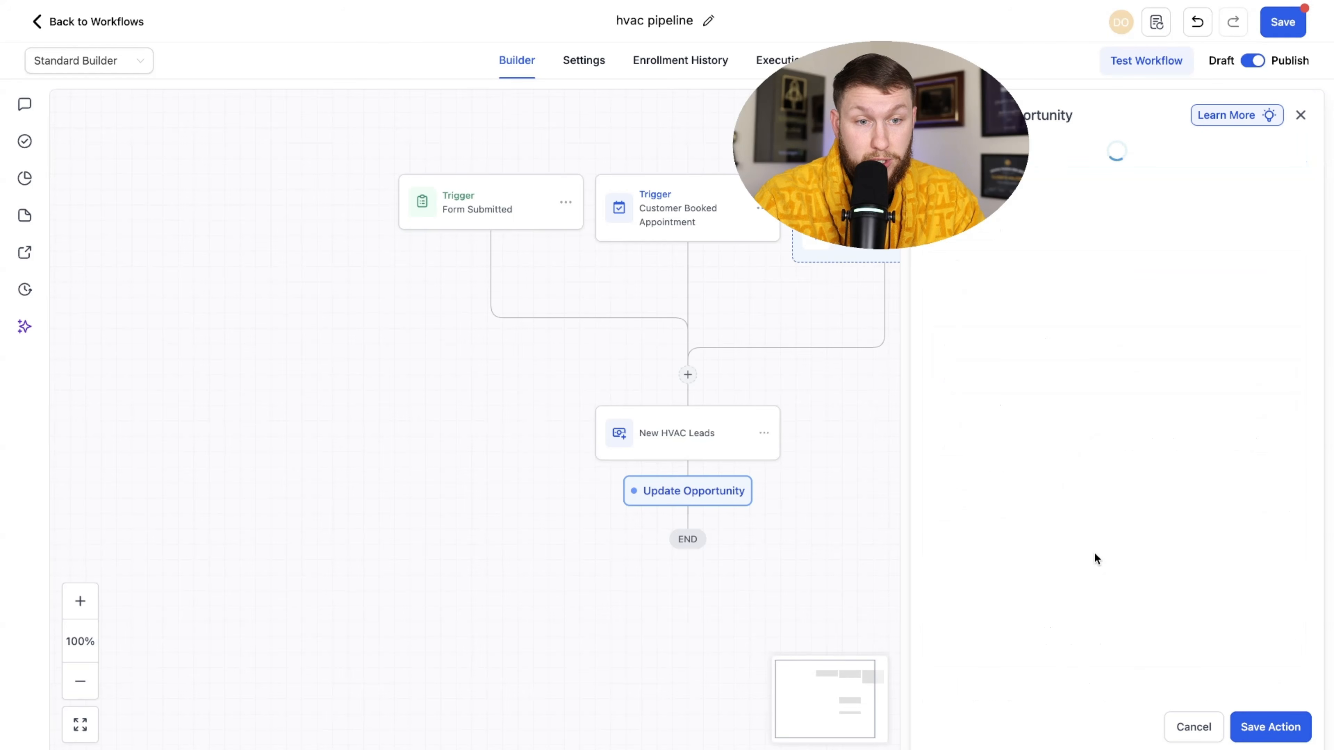
left_click(970, 439)
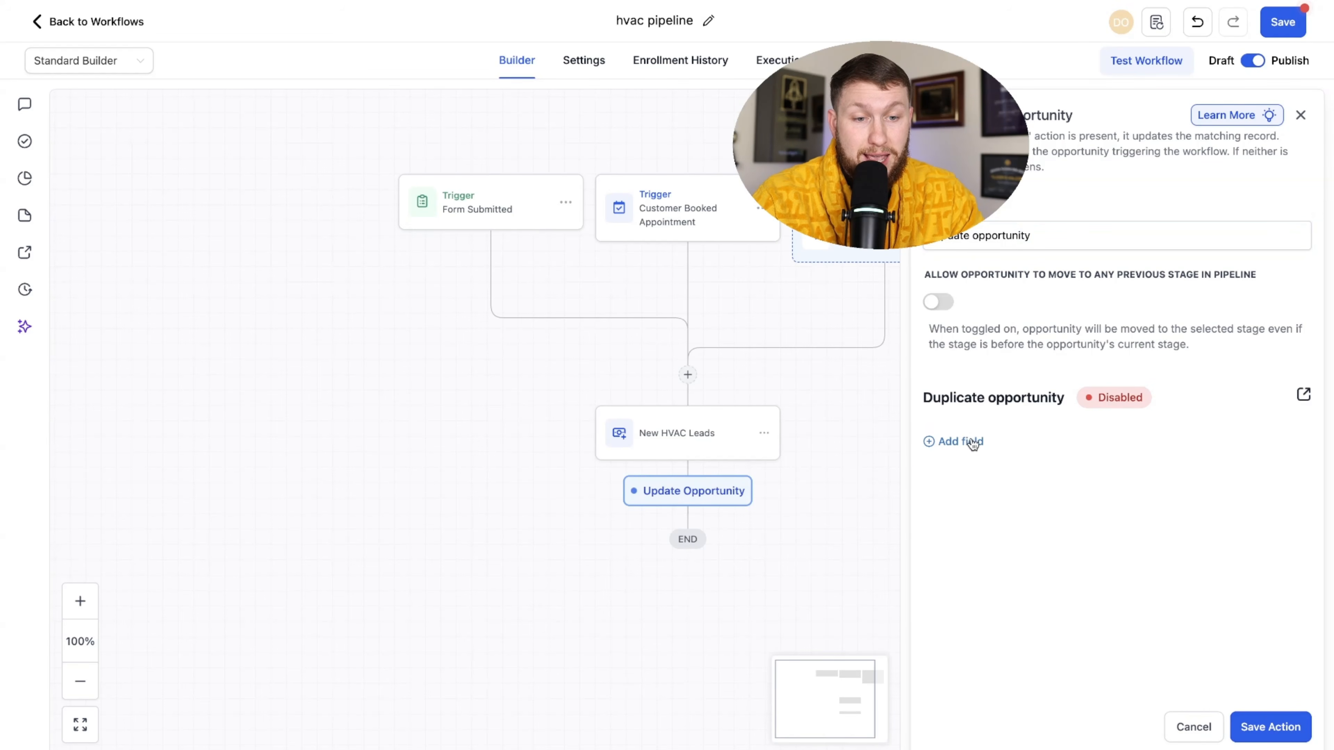
left_click(977, 460)
left_click(987, 528)
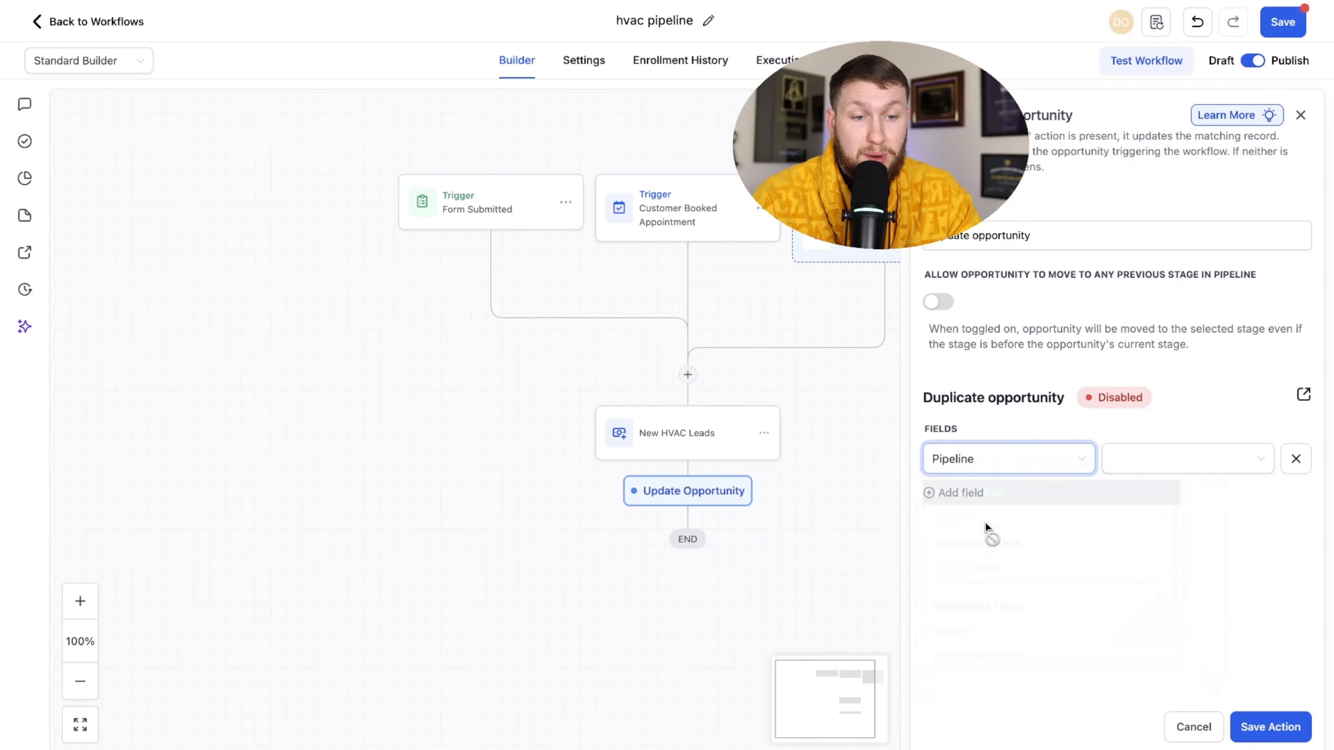
left_click(1155, 467)
left_click(1072, 576)
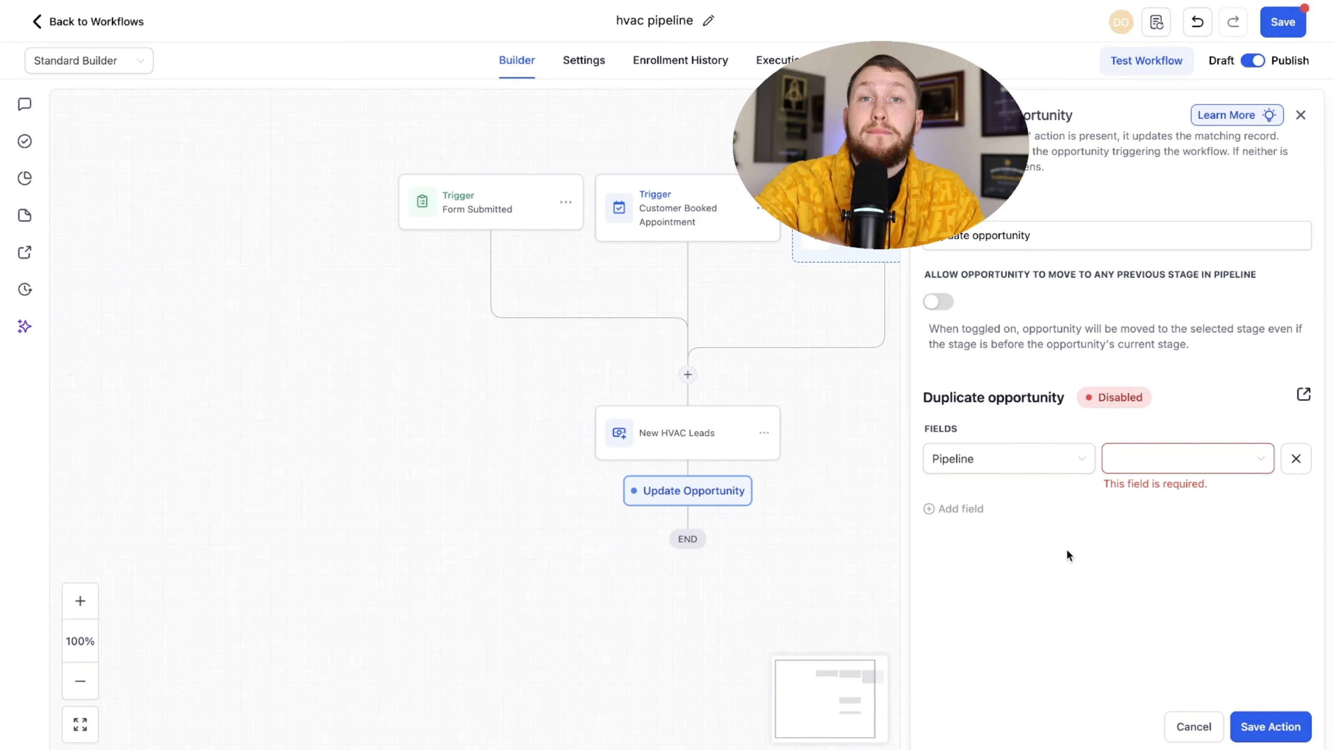
left_click(1300, 115)
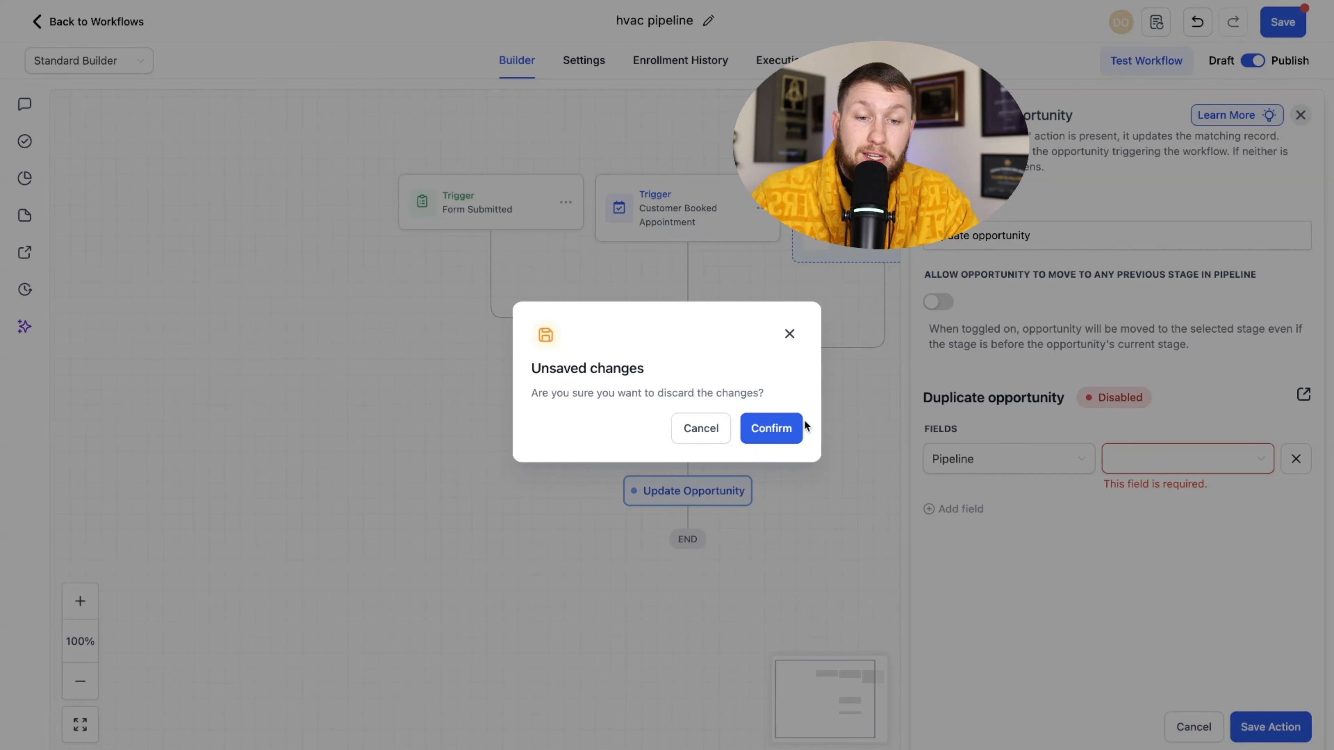
left_click(797, 426)
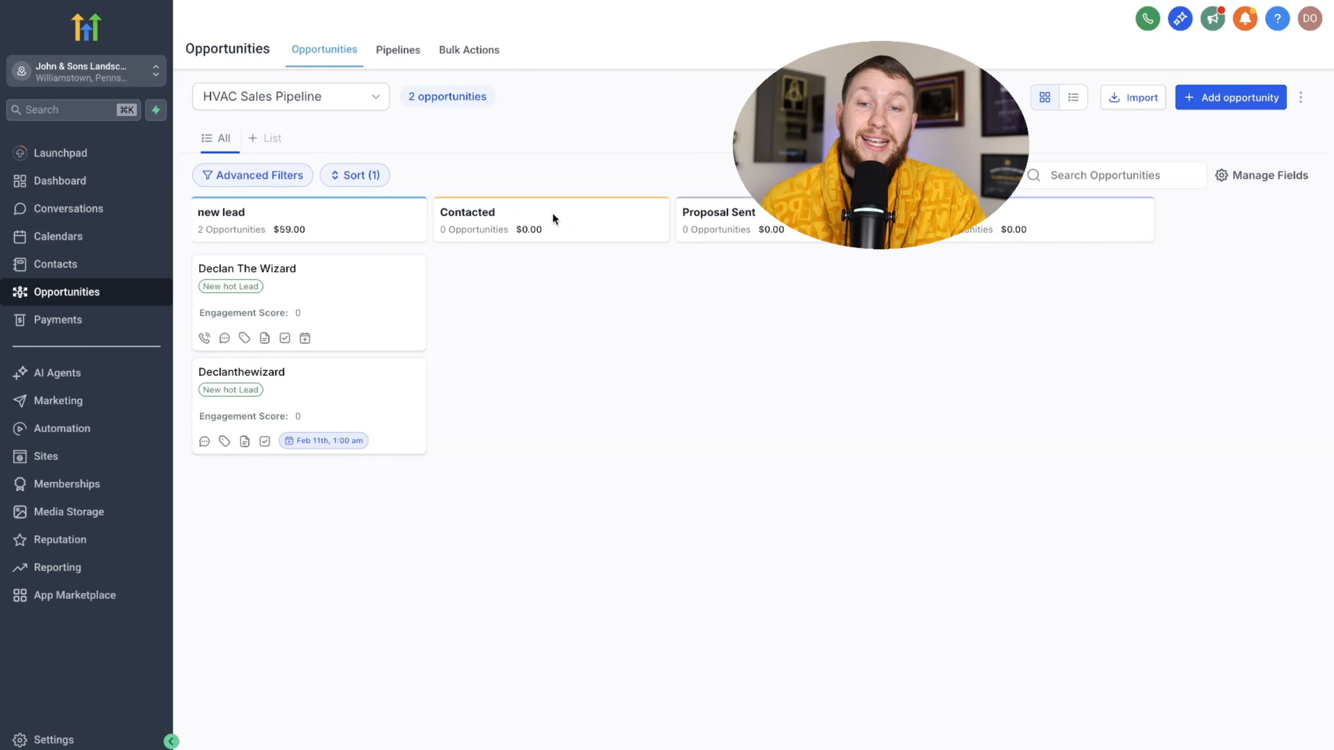
Move the first opportunity card in the new lead stage of the HVAC Sales Pipeline to Proposal Sent.
left_click_drag(376, 315, 755, 281)
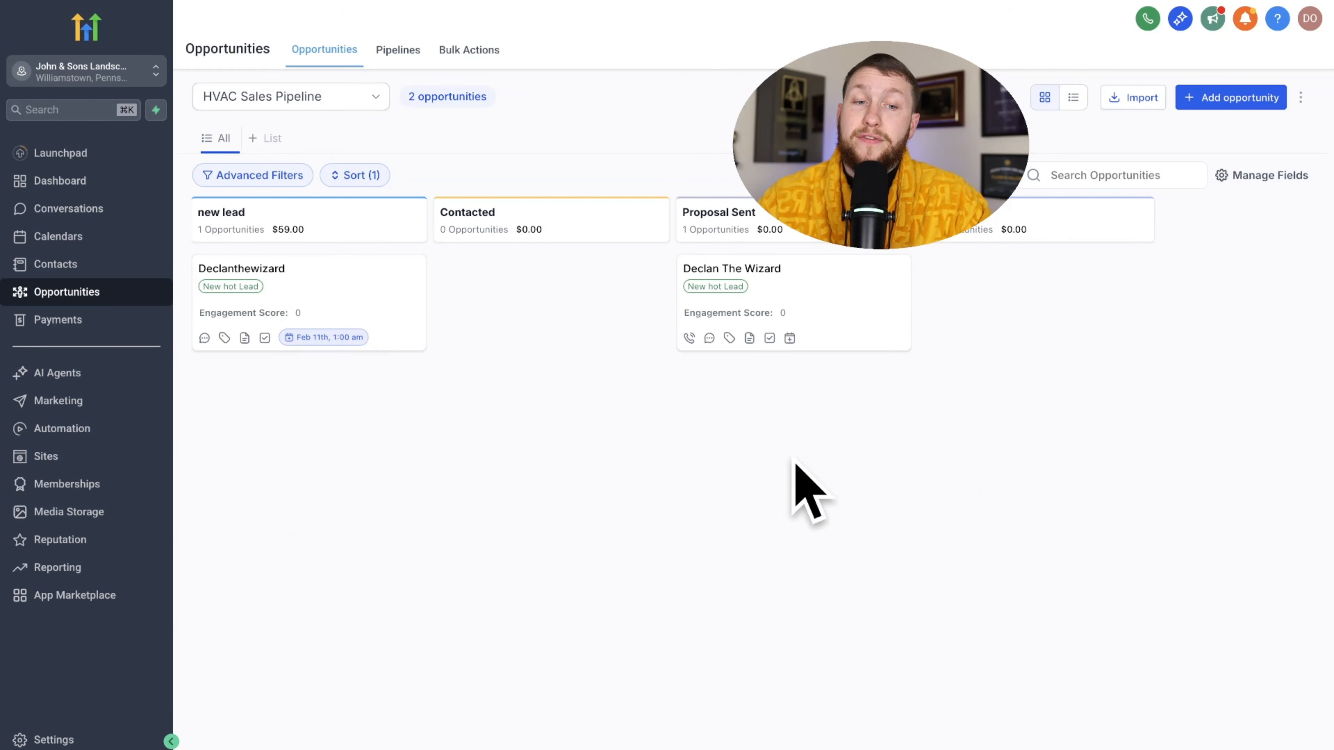
Switch to the Highlevel AI SaaS Lab community and view its learning courses and events.
left_click(311, 1)
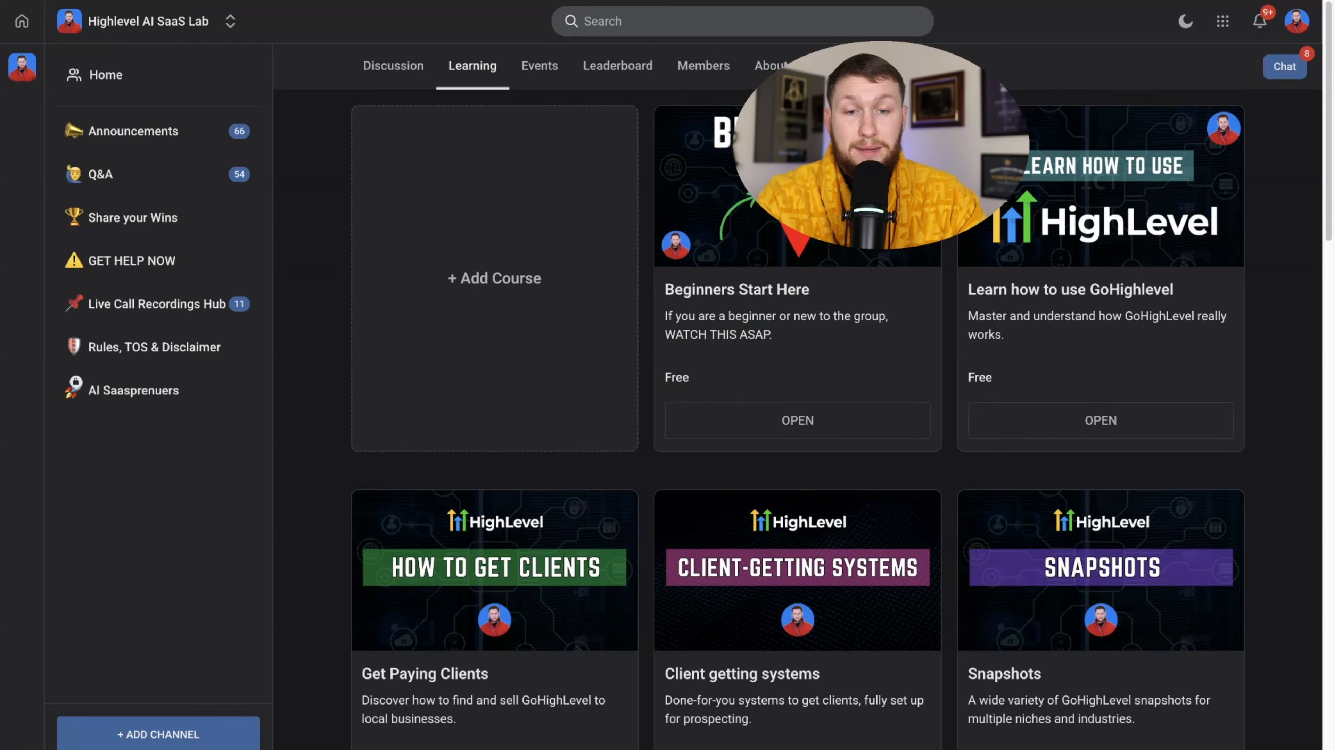
left_click(544, 66)
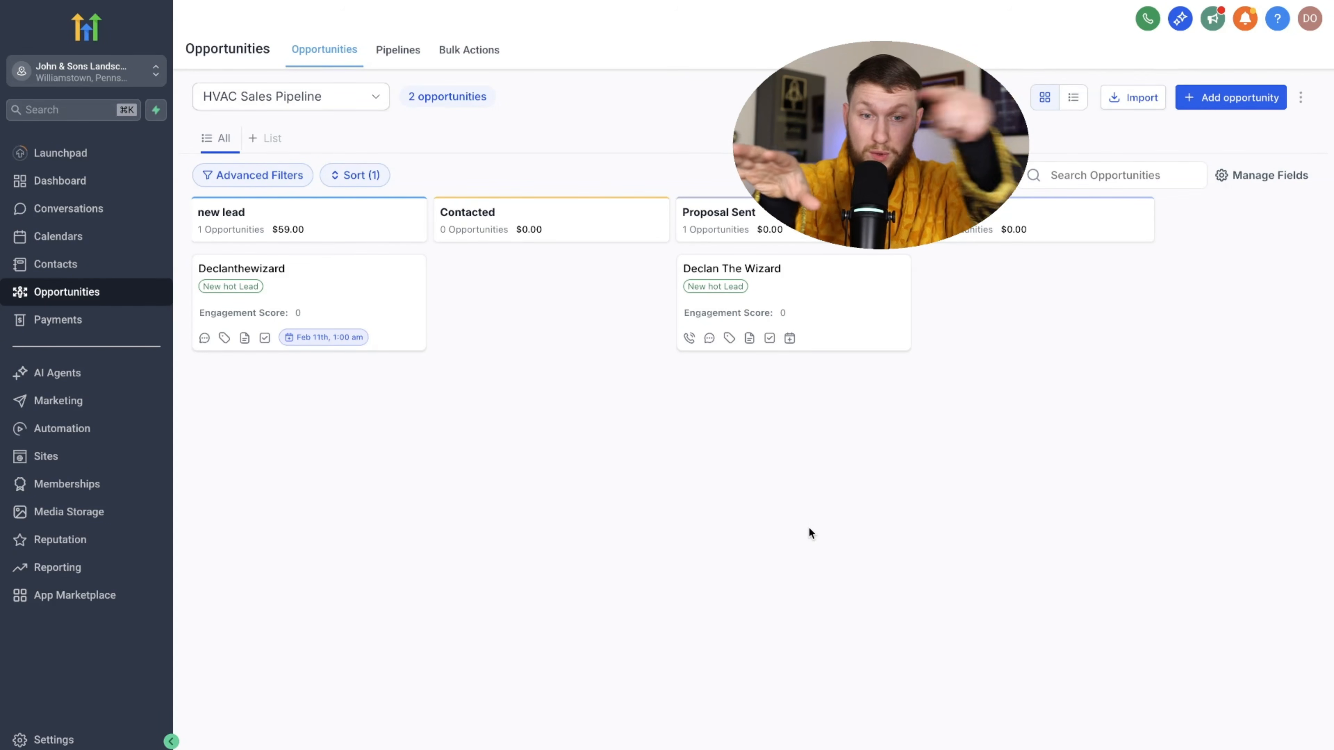
Go to the CRM dashboard and set the Conversion Rate widget to show the HVAC Sales Pipeline.
left_click(124, 184)
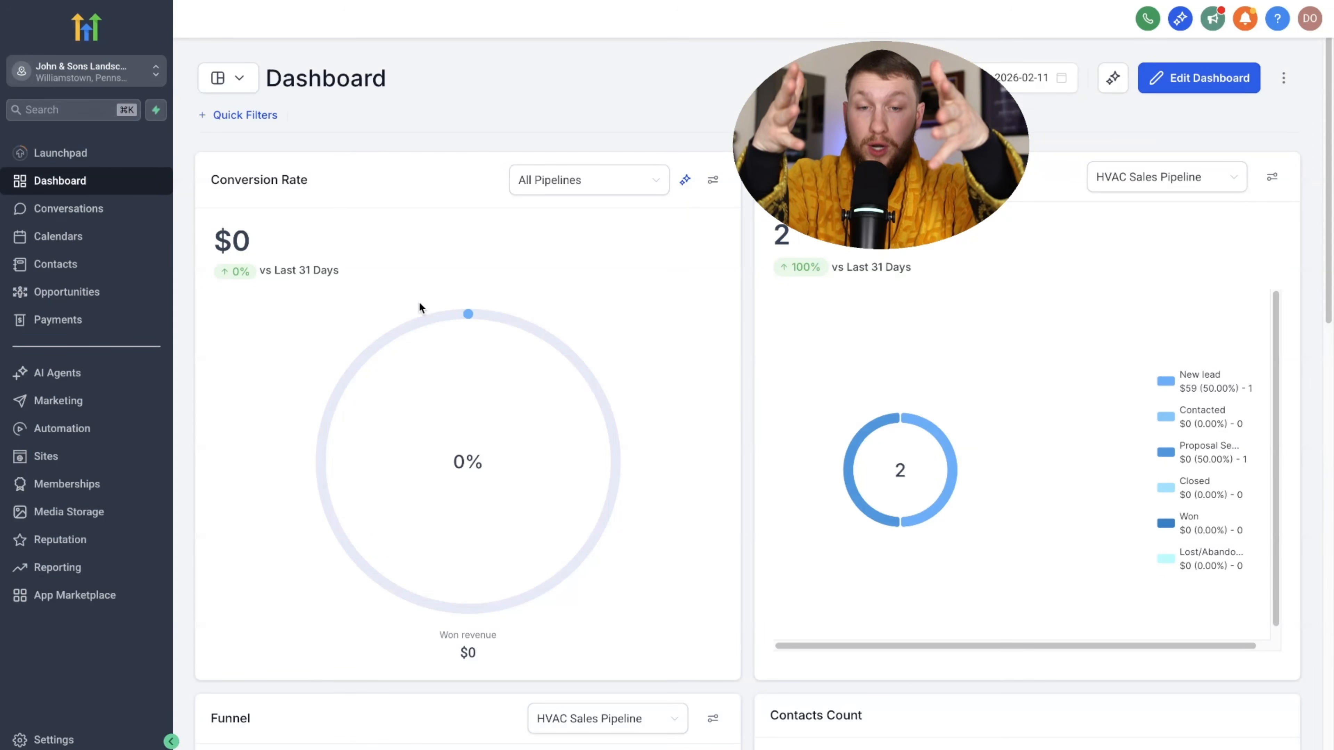
left_click(141, 301)
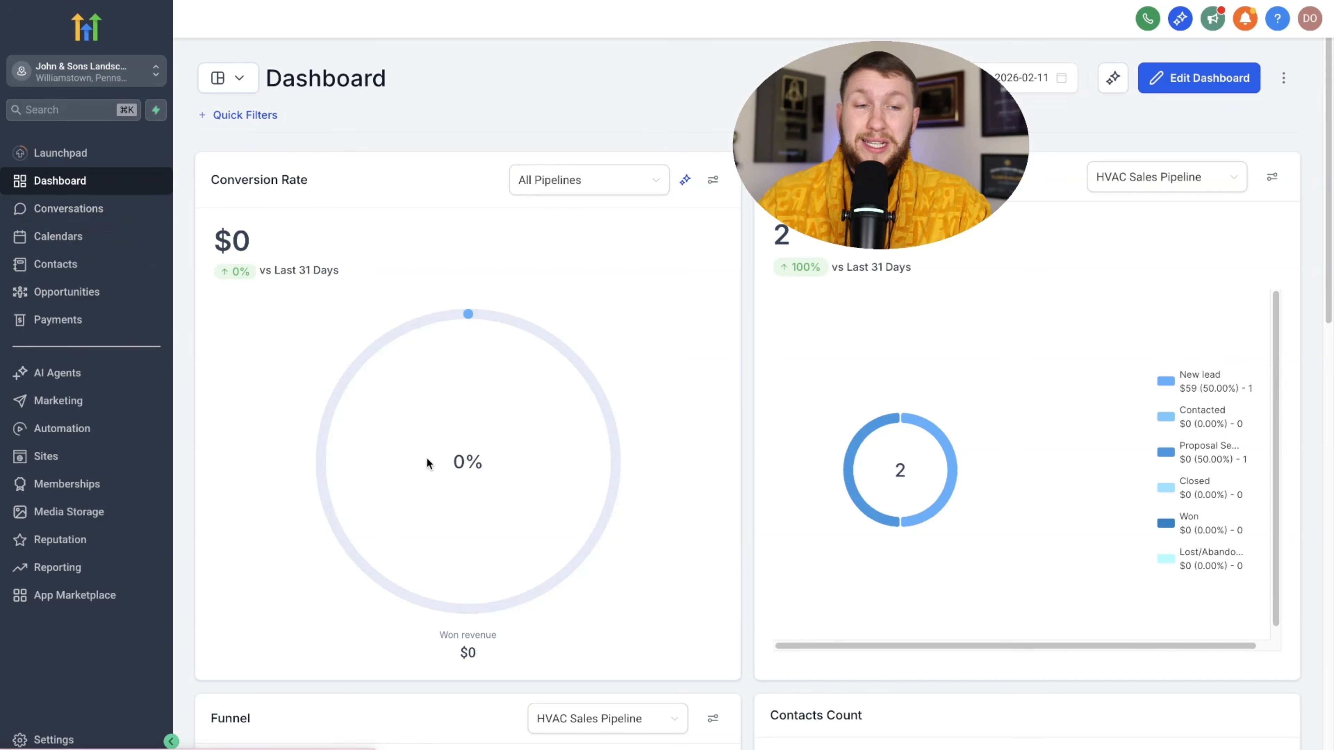
scroll(597, 455, "down", 10)
scroll(599, 465, "up", 10)
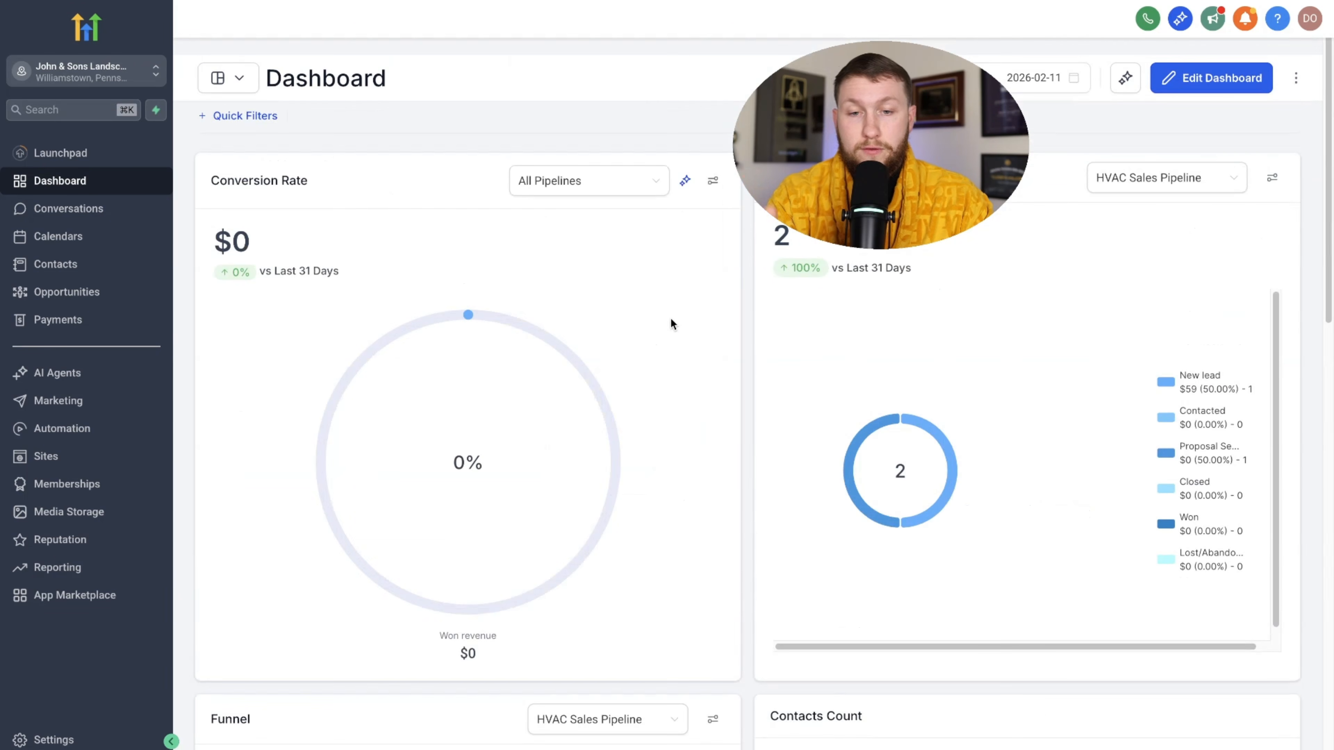
left_click(610, 176)
left_click(601, 244)
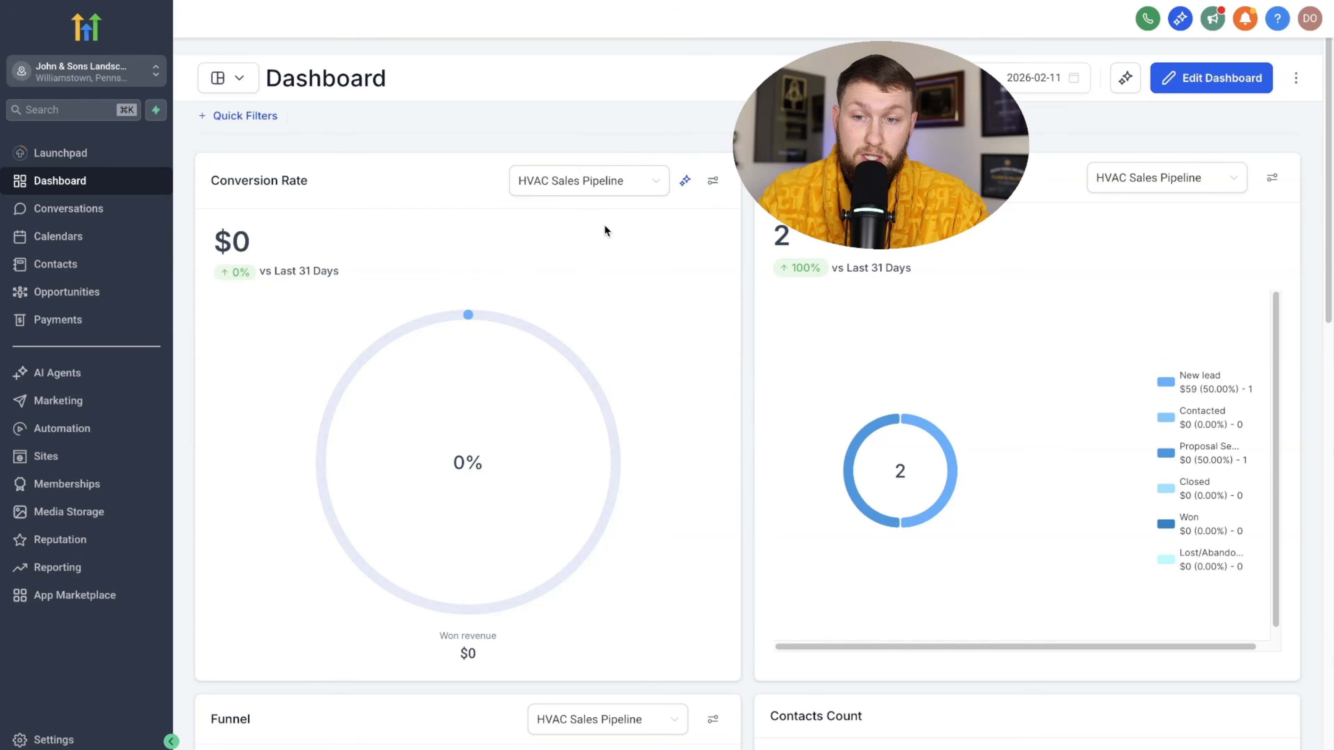
View the opportunity stage chart for Pipeline 2, switch it back to HVAC Sales Pipeline, and look over the dashboard widgets.
left_click(1185, 177)
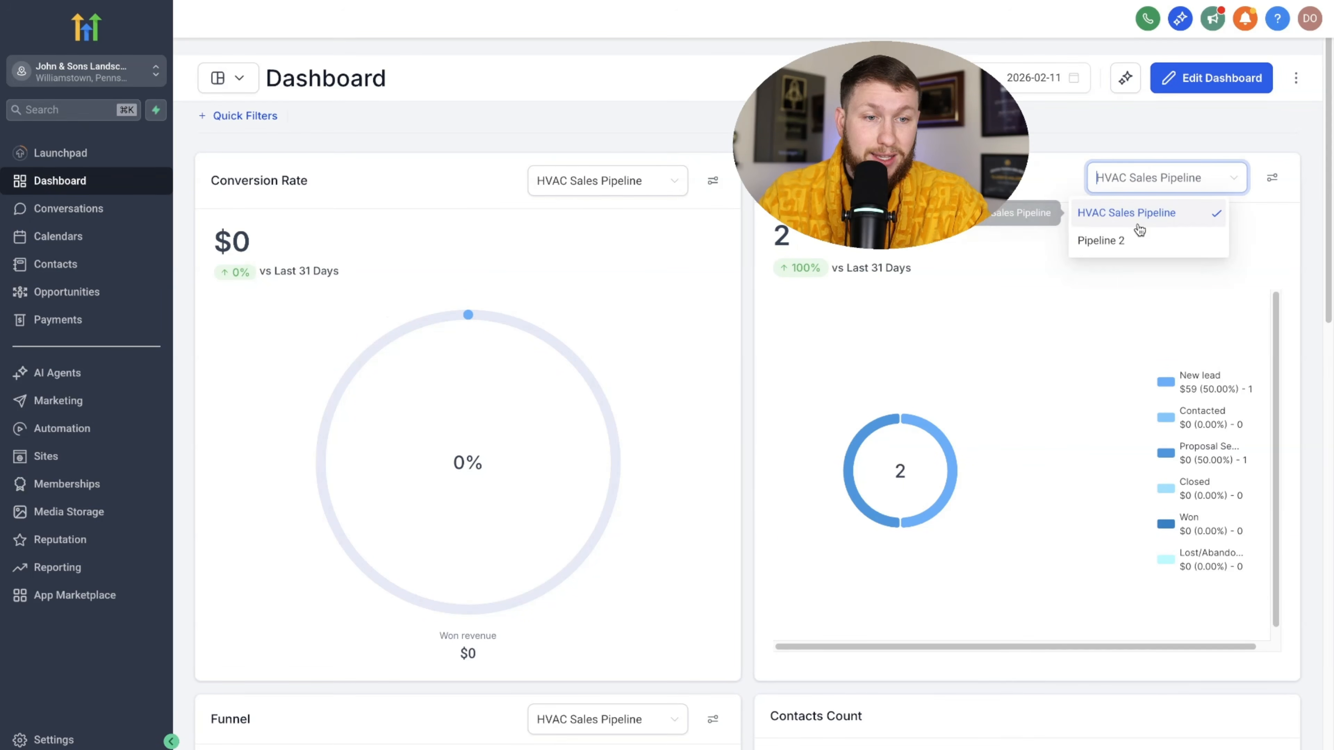
left_click(1116, 246)
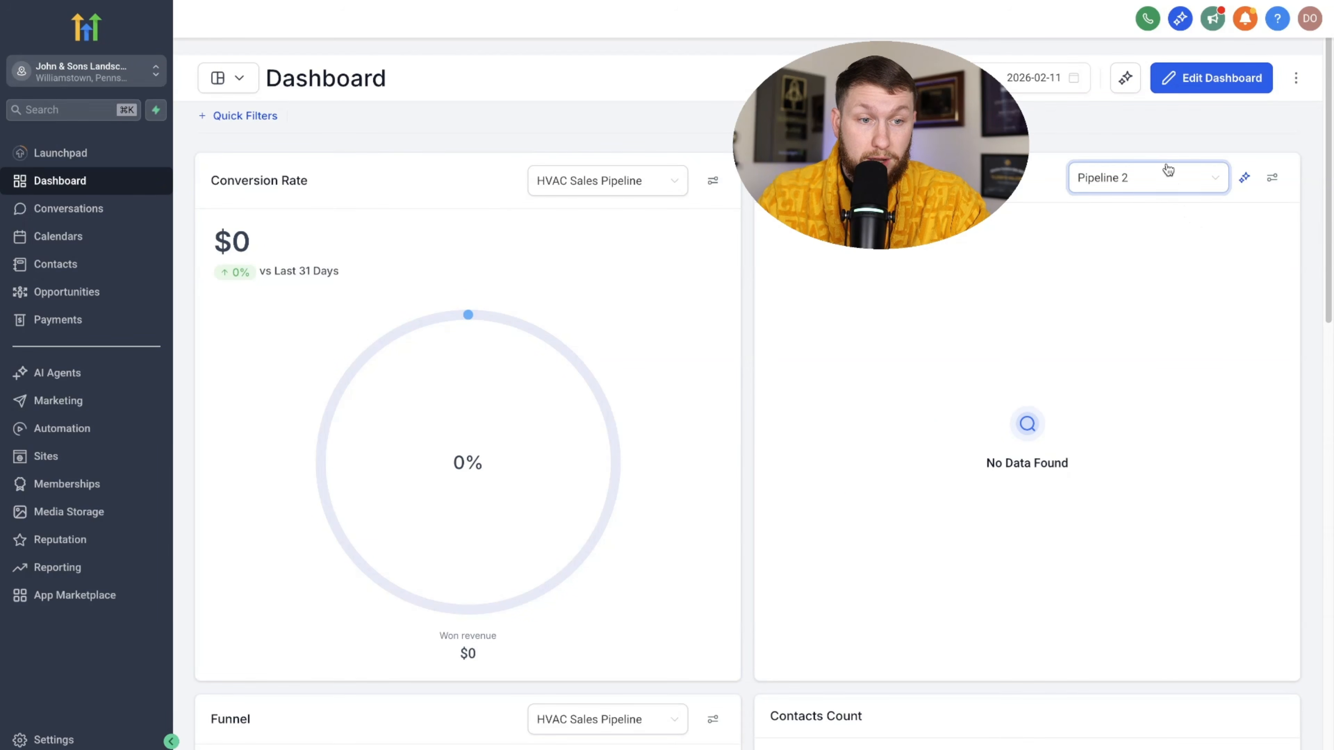
left_click(1167, 177)
left_click(1157, 217)
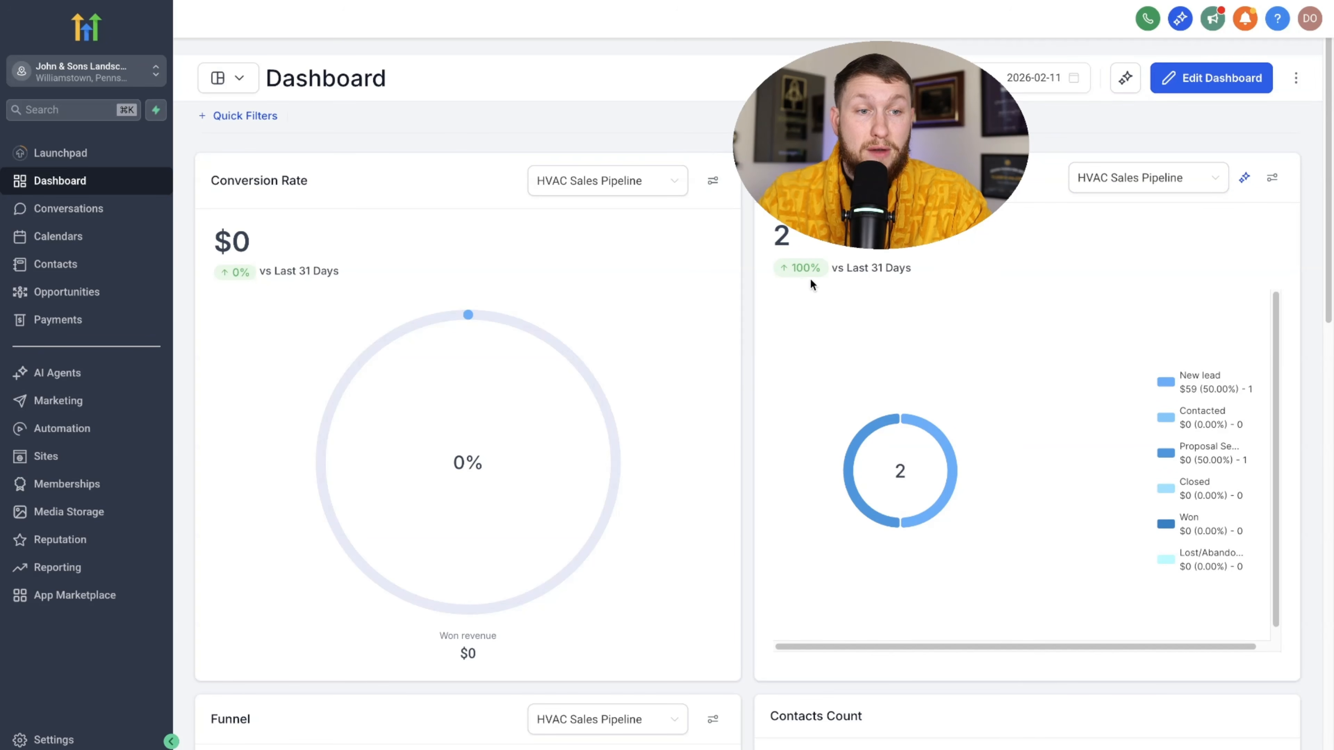
scroll(967, 437, "down", 10)
scroll(976, 476, "up", 8)
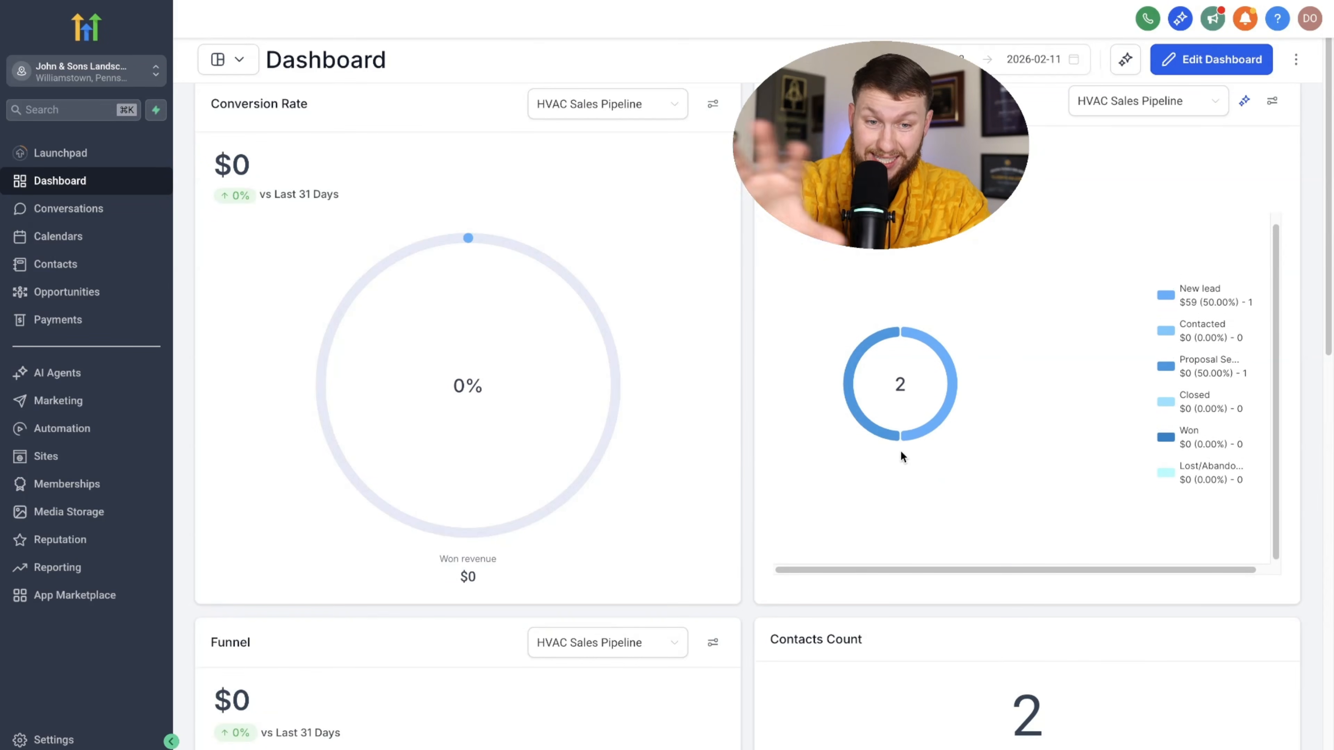
Put the dashboard in edit mode, add a Won Opportunities widget, and enlarge it in the space beneath the Funnel widget.
left_click(1186, 52)
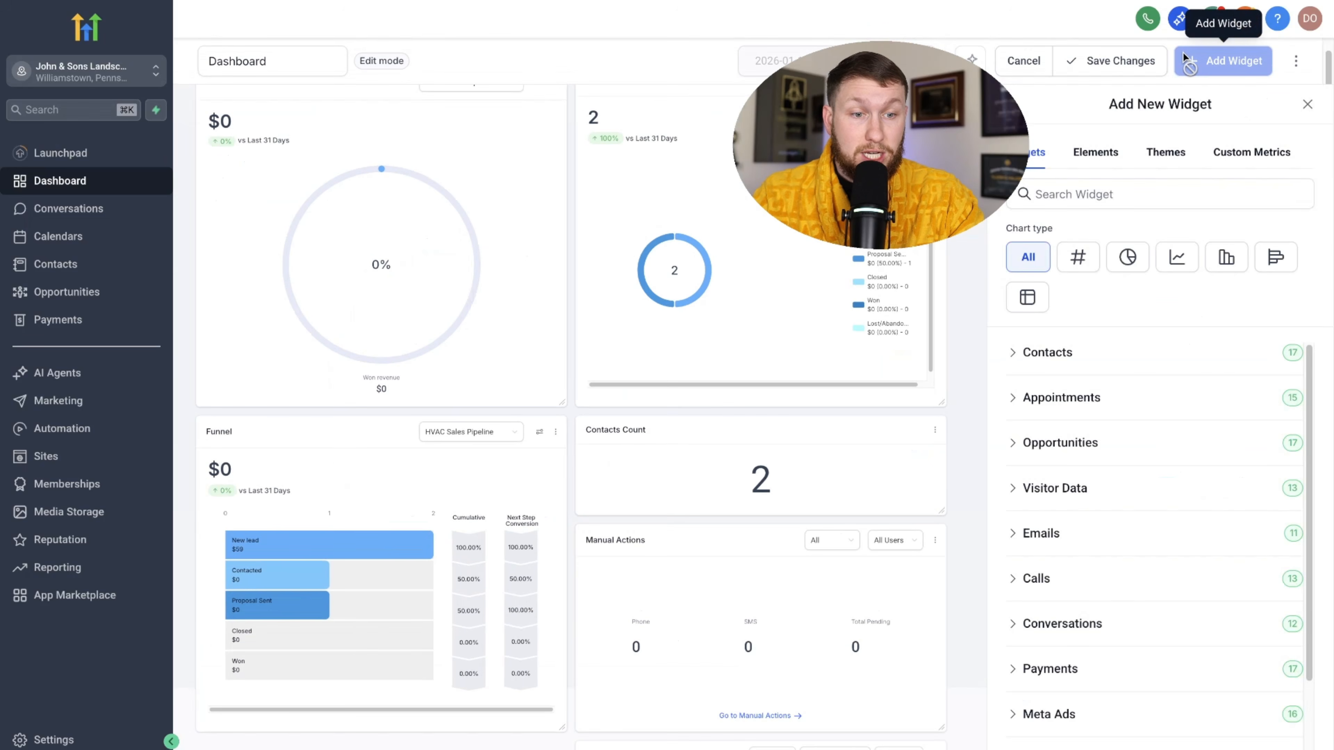
left_click(1061, 442)
scroll(1131, 470, "down", 3)
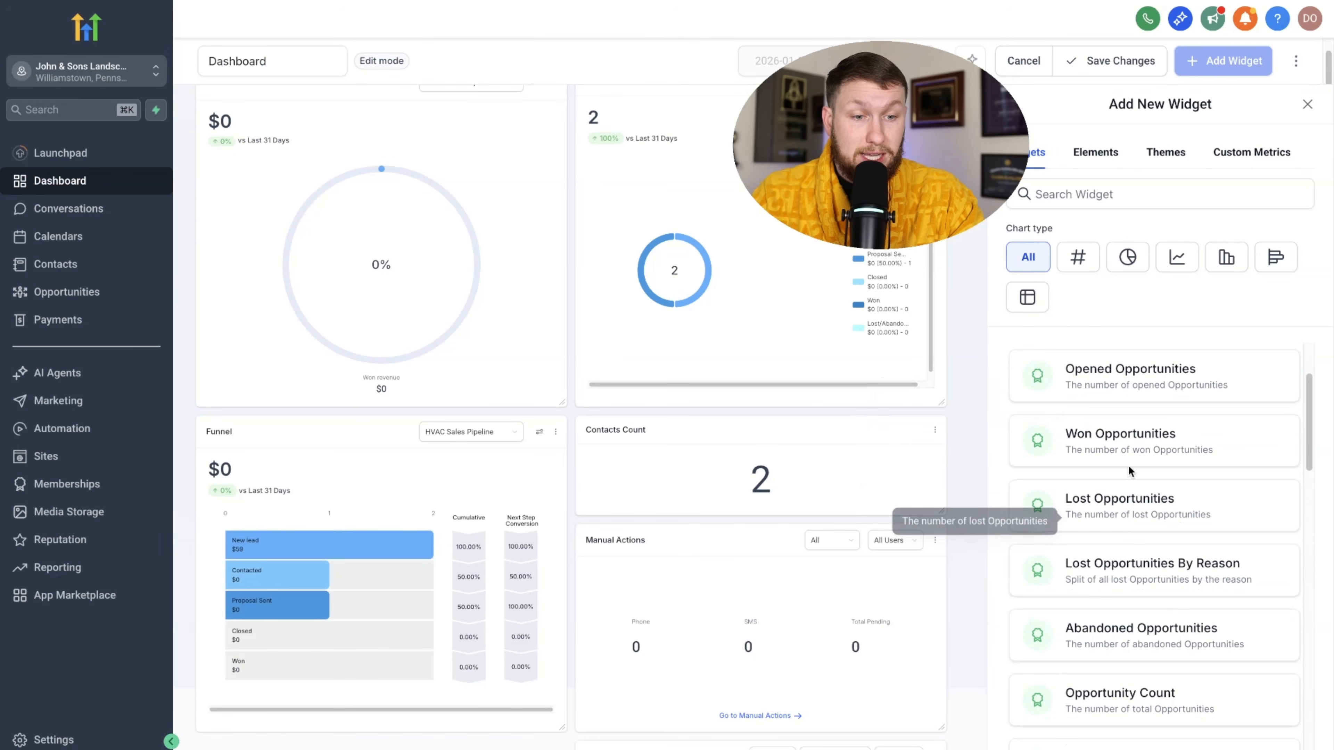
scroll(1107, 580, "down", 8)
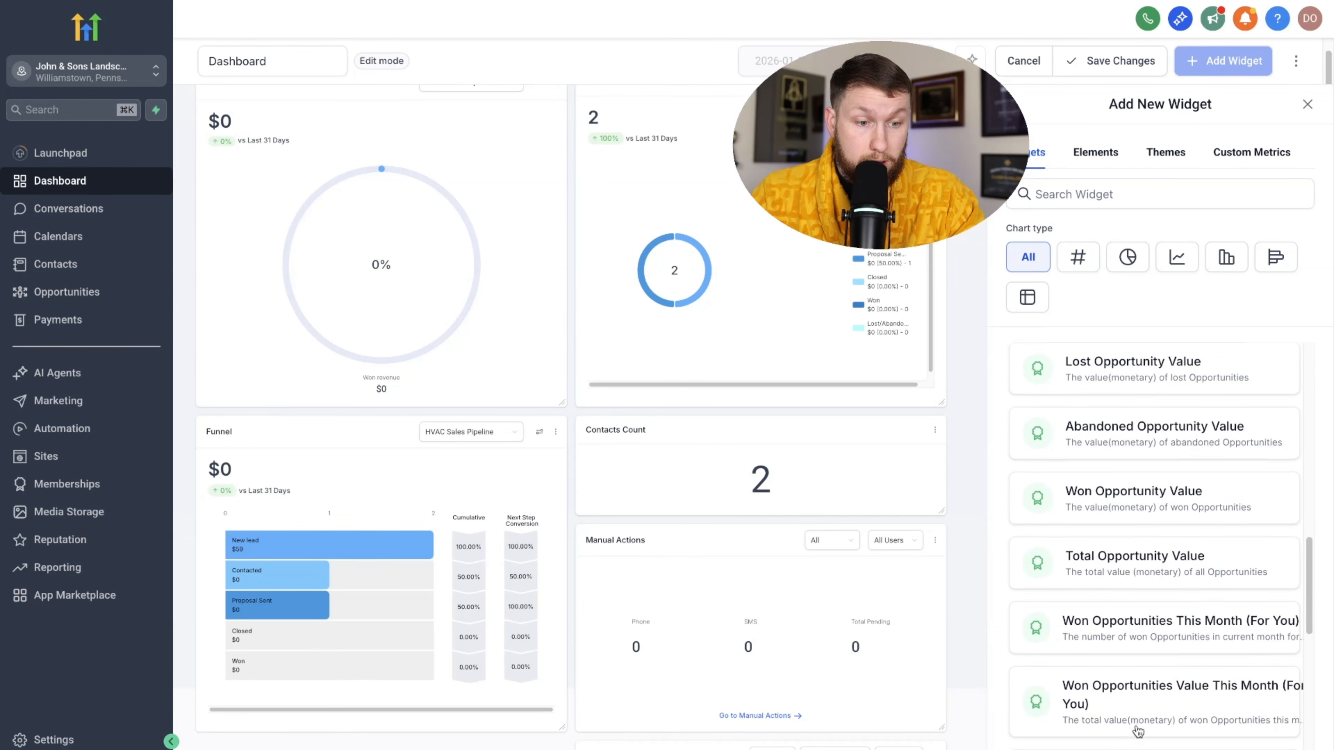
scroll(1187, 575, "down", 3)
scroll(1107, 571, "up", 10)
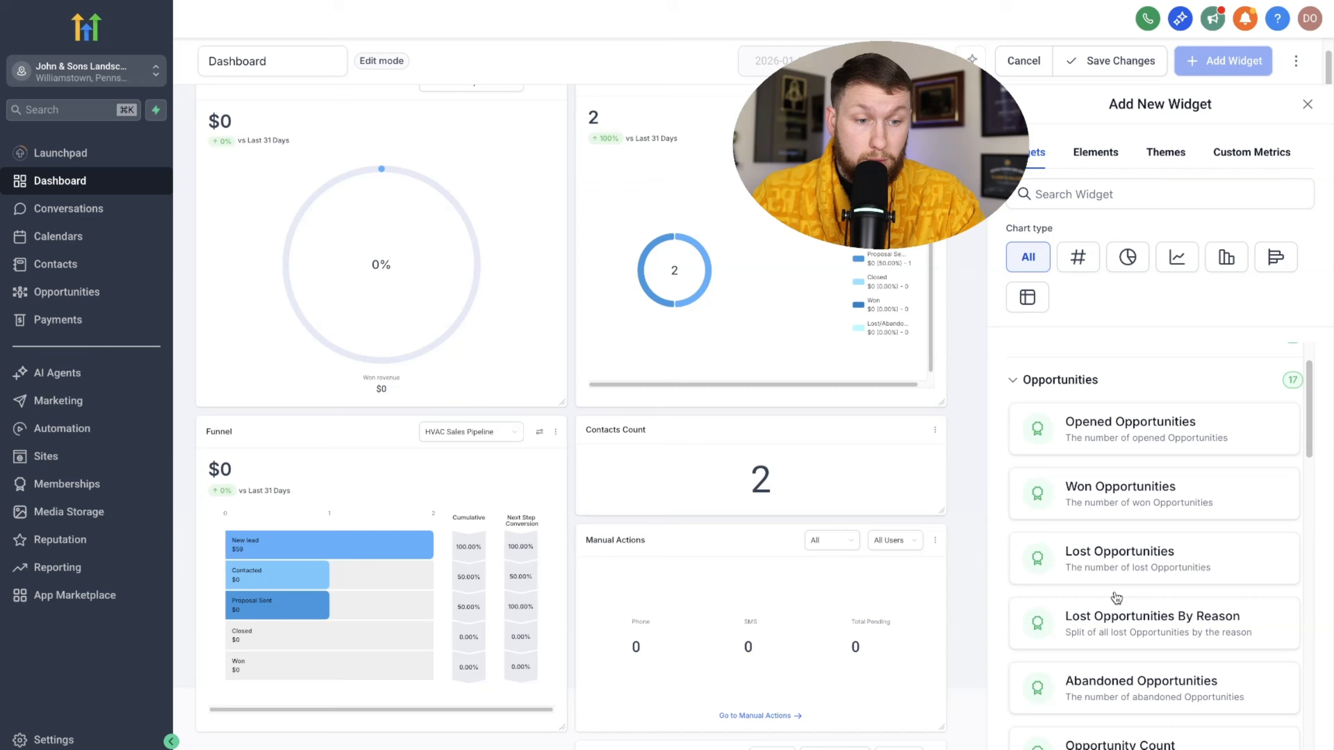
left_click(1098, 485)
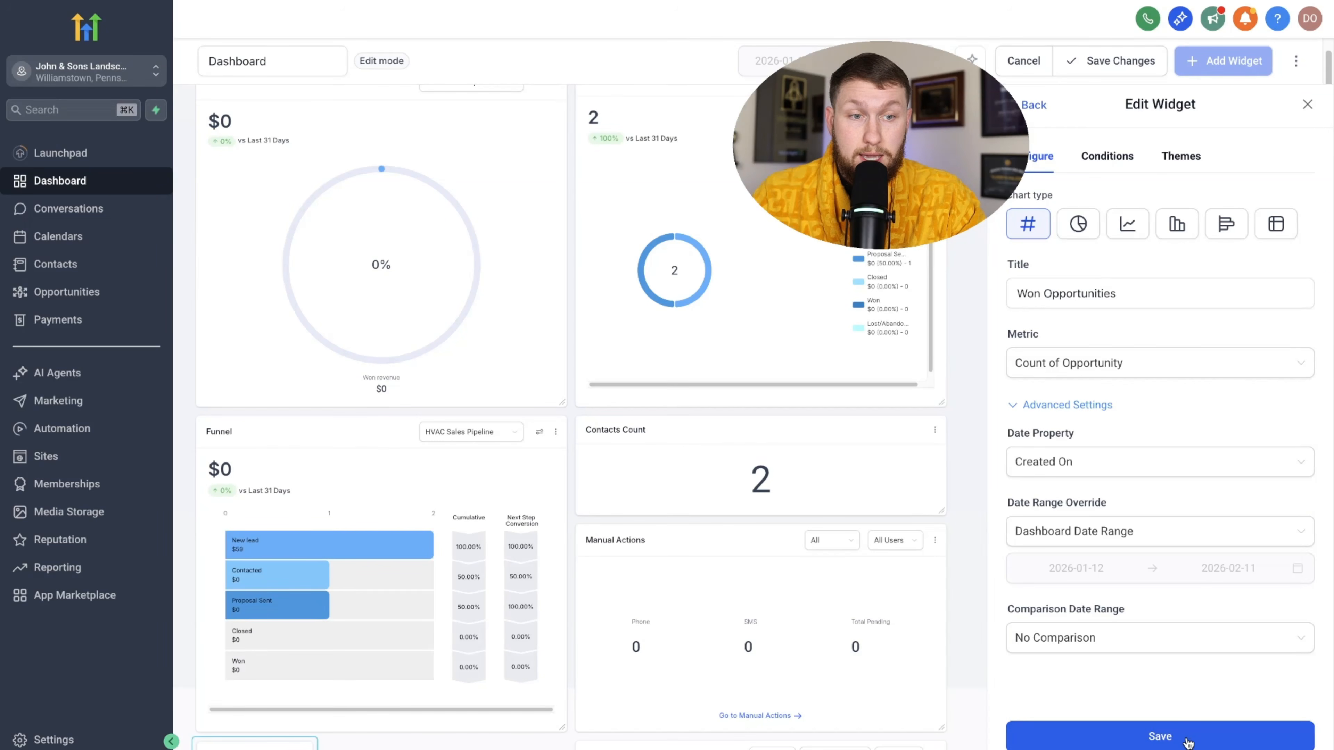
scroll(388, 660, "down", 5)
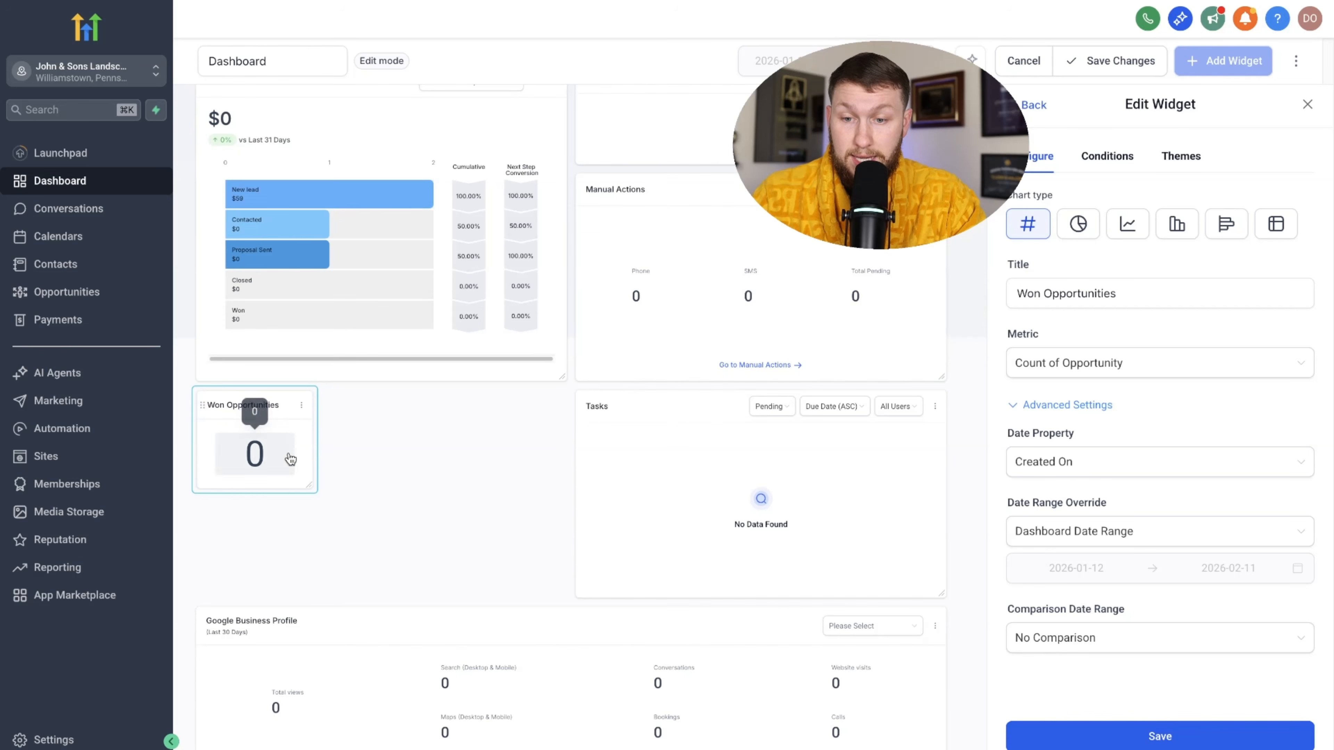
left_click_drag(309, 484, 505, 571)
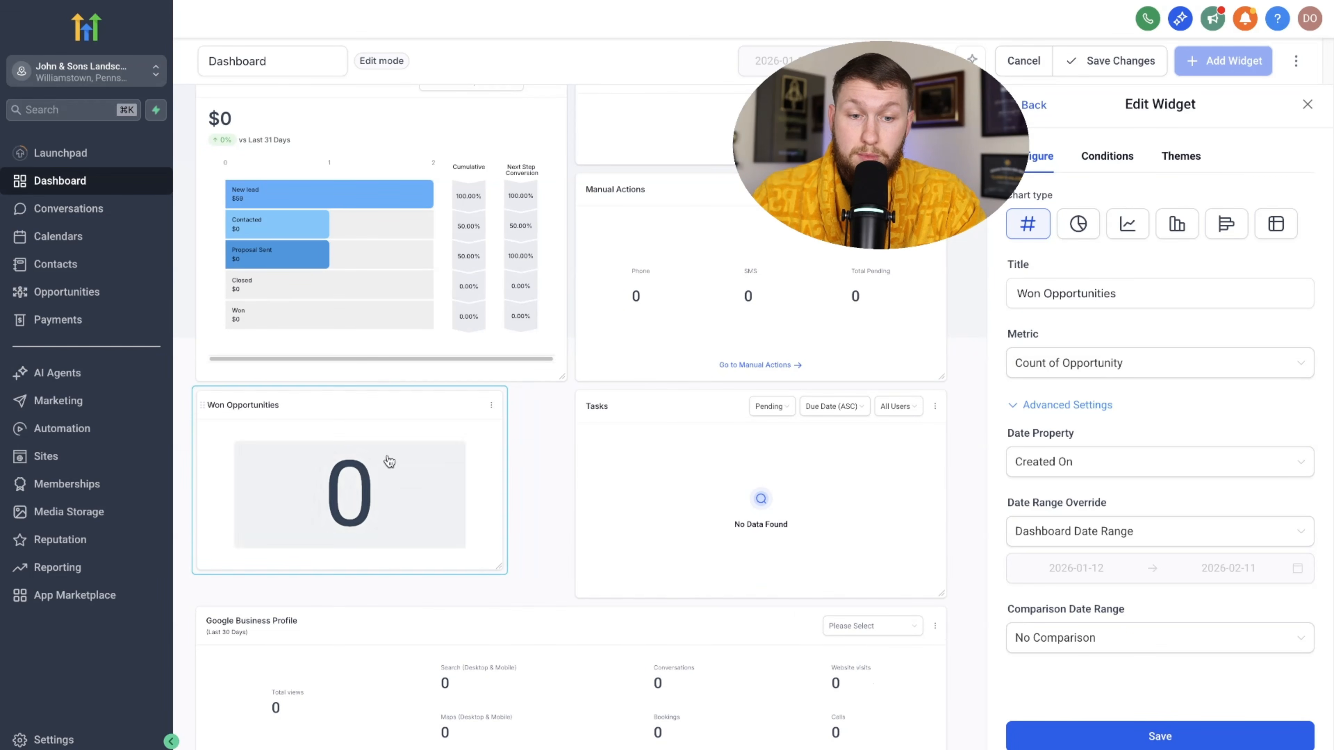
scroll(615, 562, "up", 10)
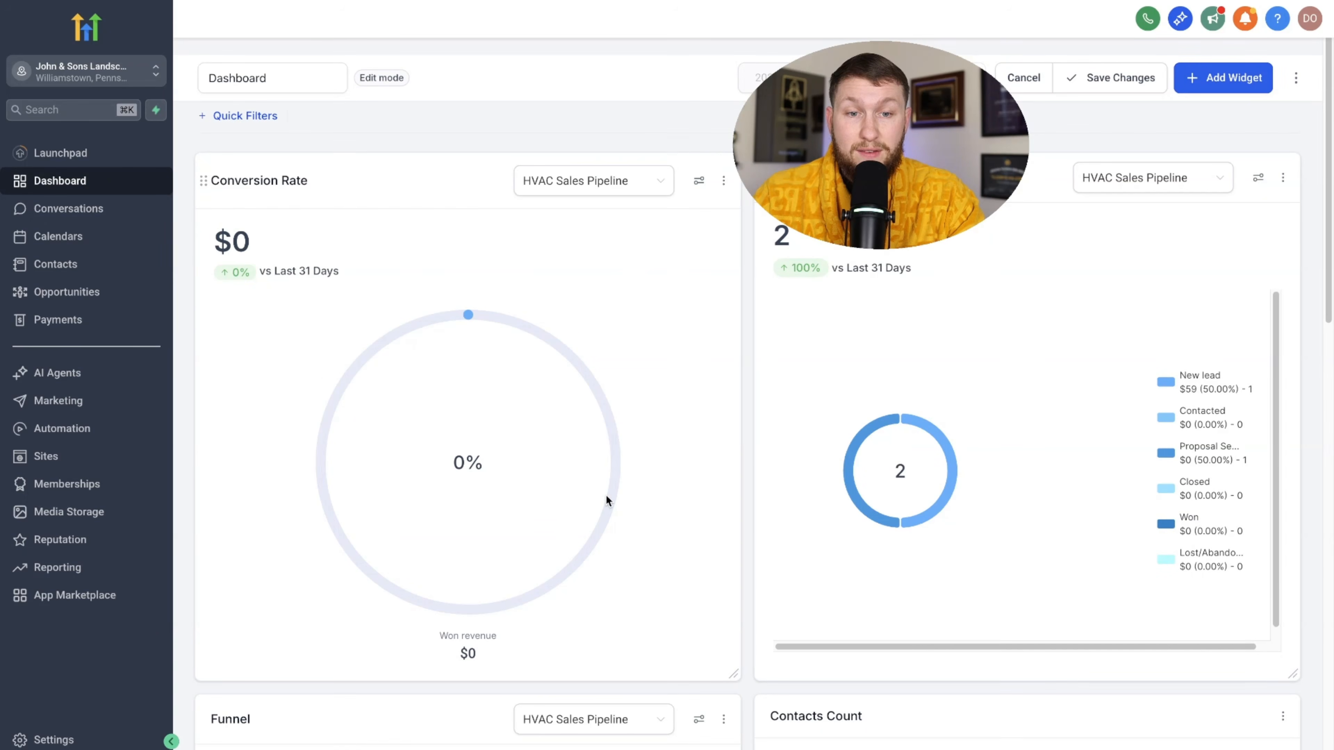
Remove the Conversion Rate widget from the dashboard.
scroll(607, 500, "down", 1)
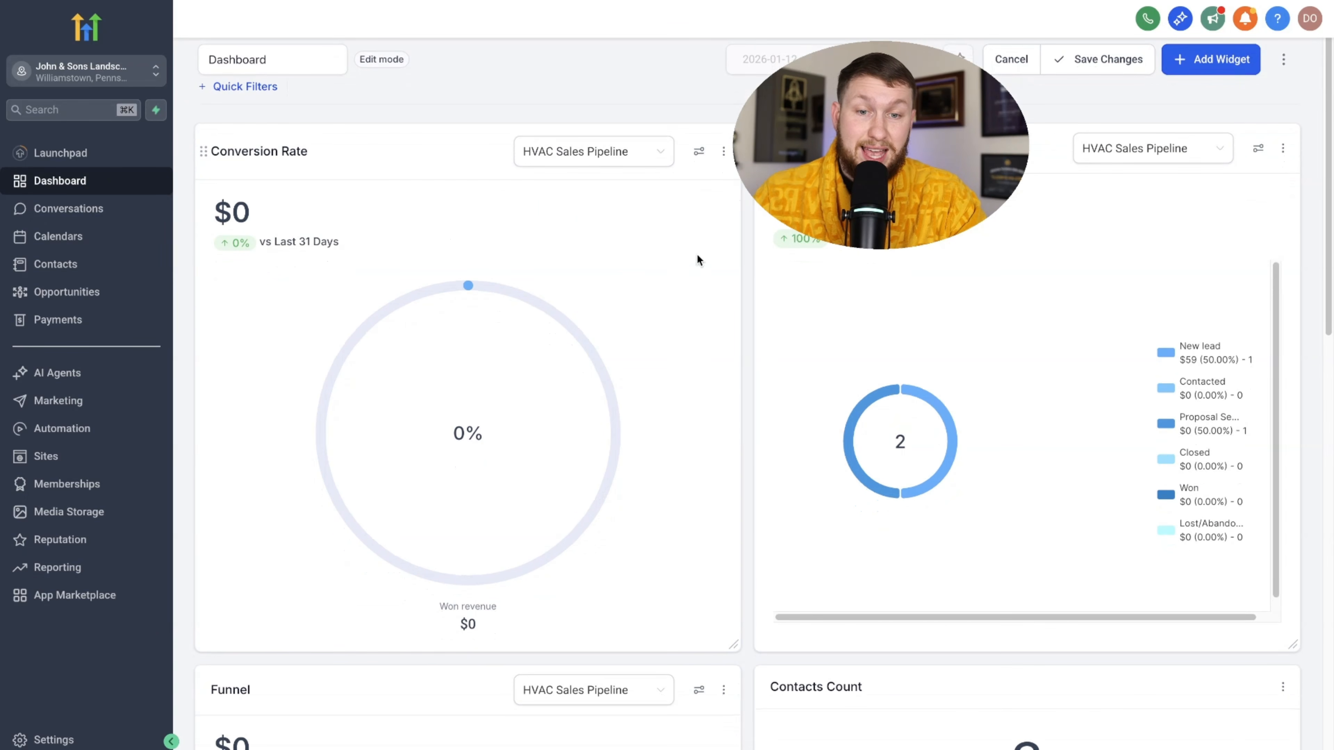
scroll(551, 451, "down", 1)
left_click(723, 121)
left_click(720, 87)
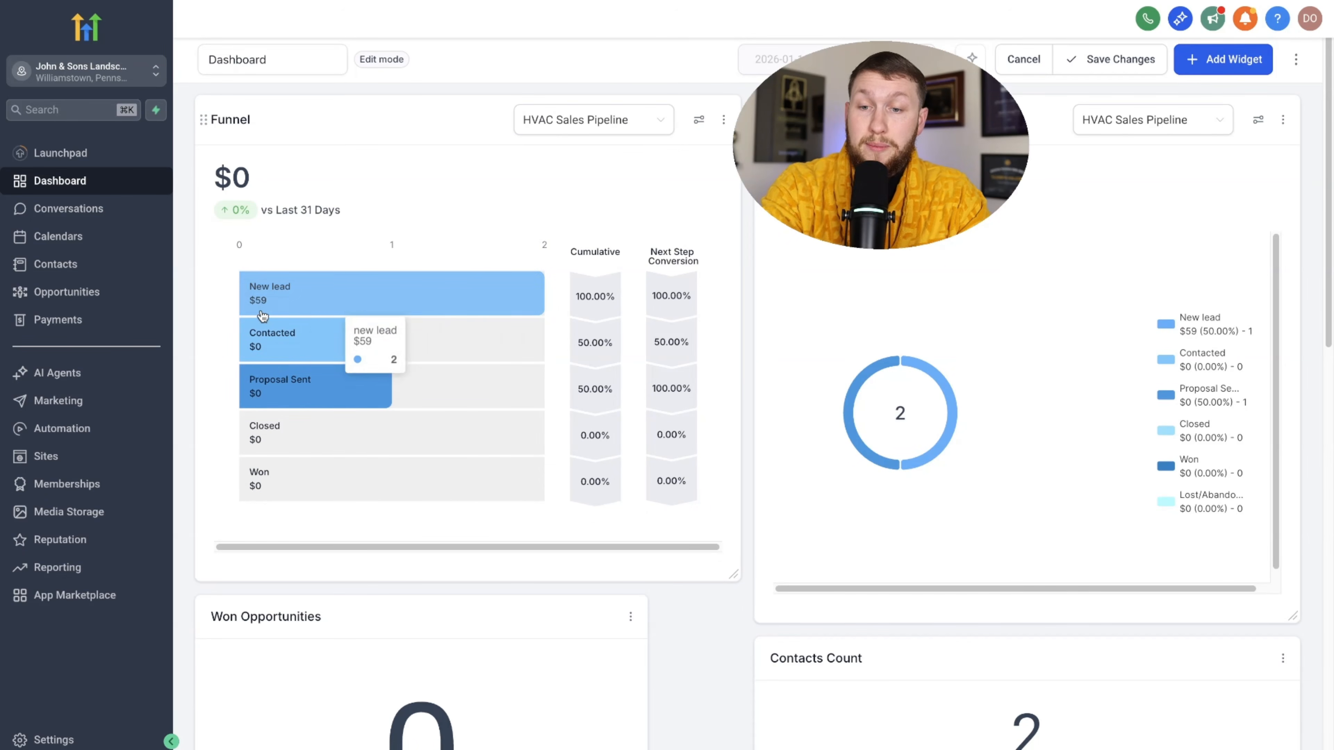
Compare the Funnel widget's stage bars with the HVAC Sales Pipeline board and look through the edited dashboard.
left_click(269, 1)
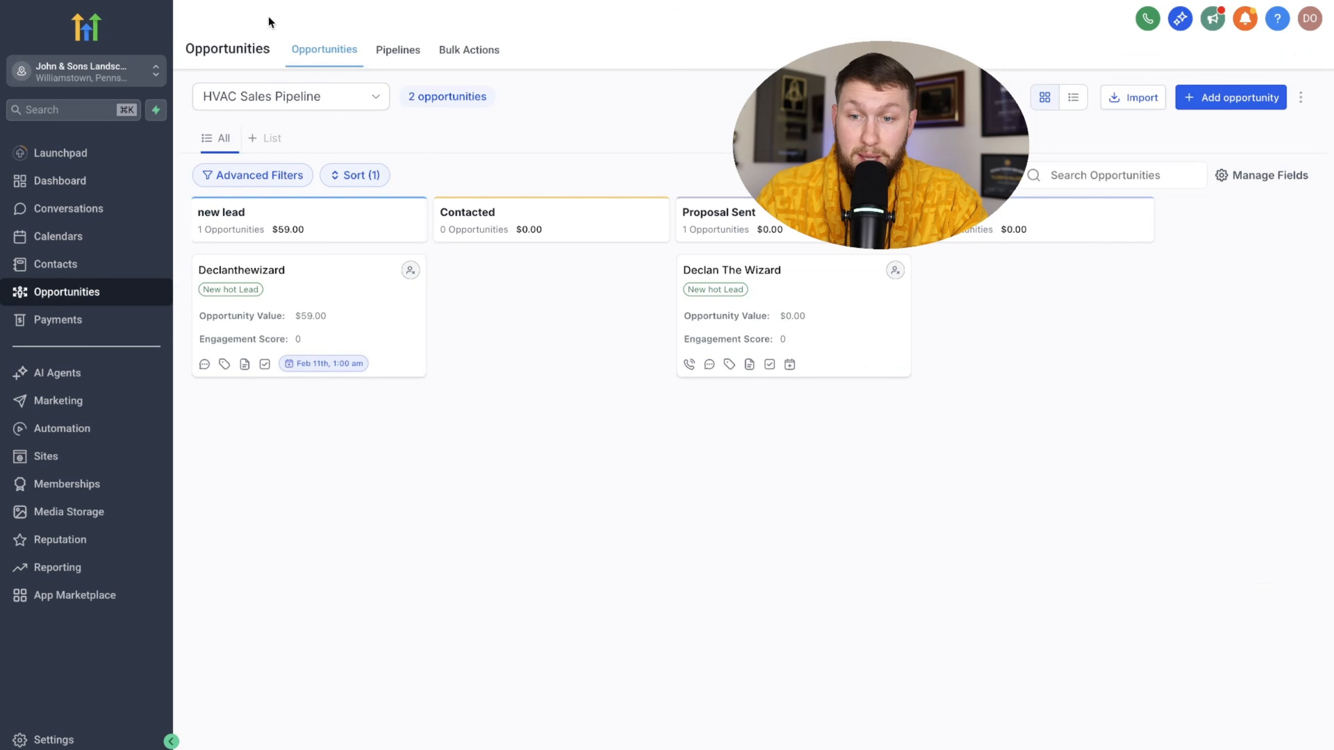
left_click(394, 1)
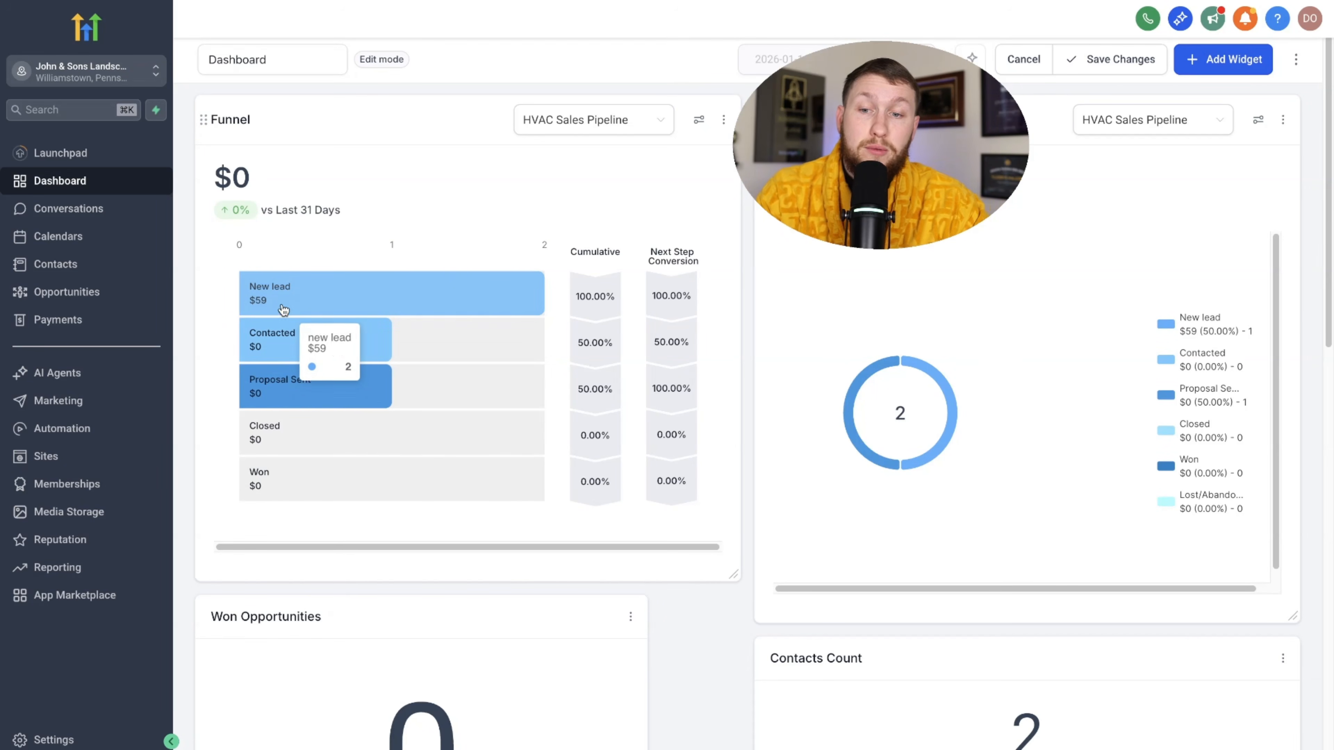
mouse_move(381, 295)
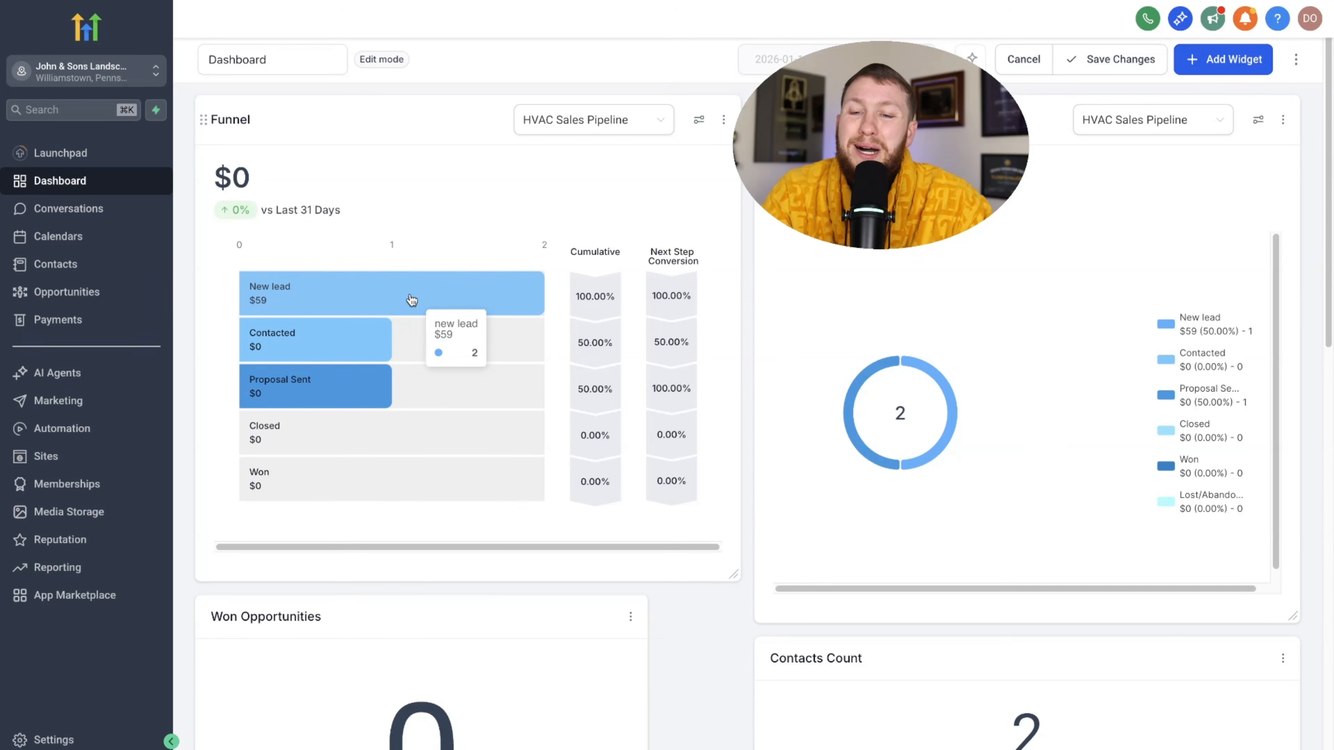
mouse_move(468, 386)
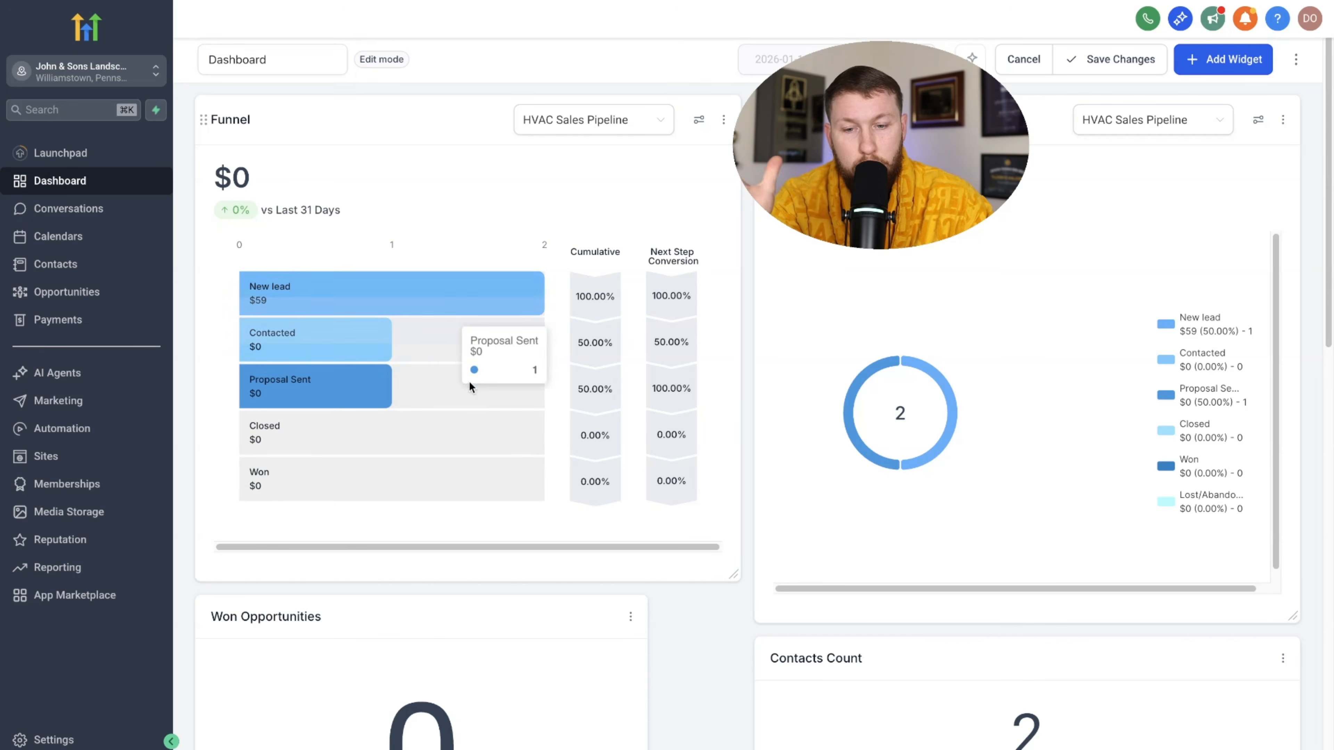
scroll(470, 400, "up", 1)
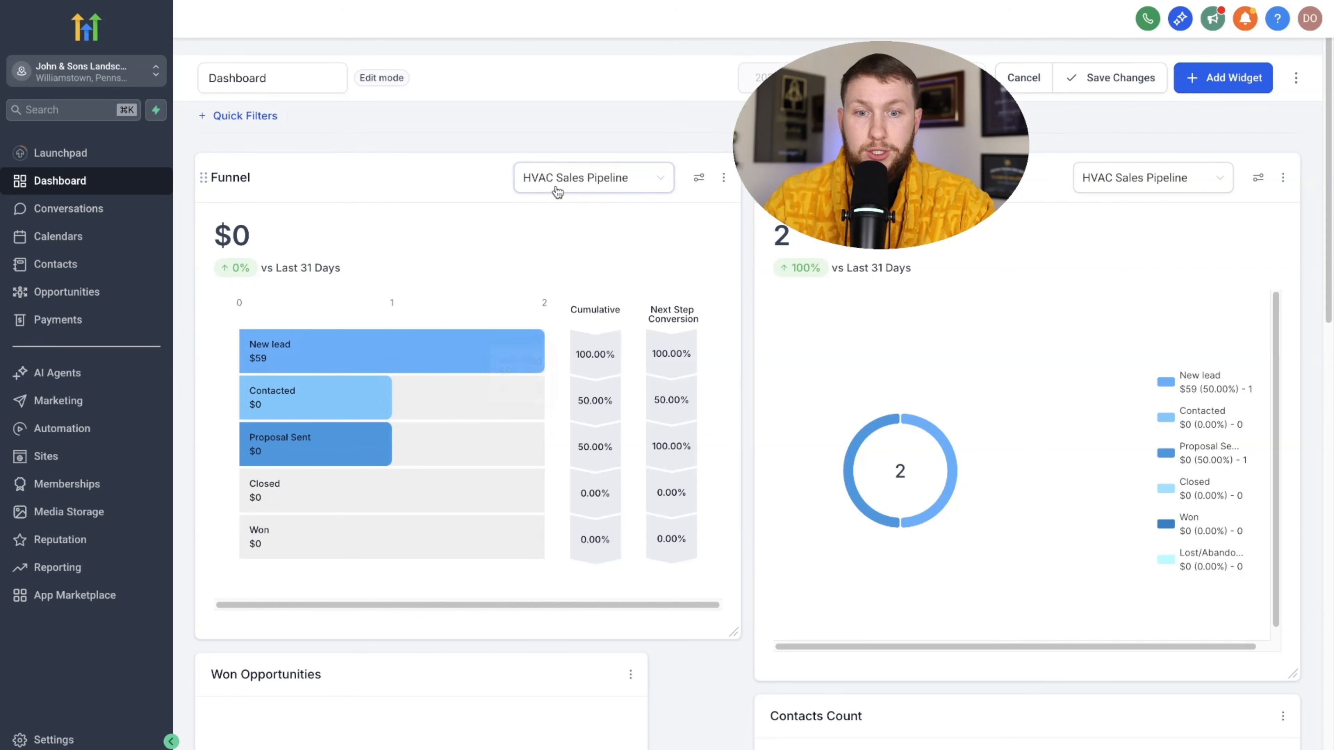
scroll(582, 345, "down", 10)
scroll(580, 341, "up", 10)
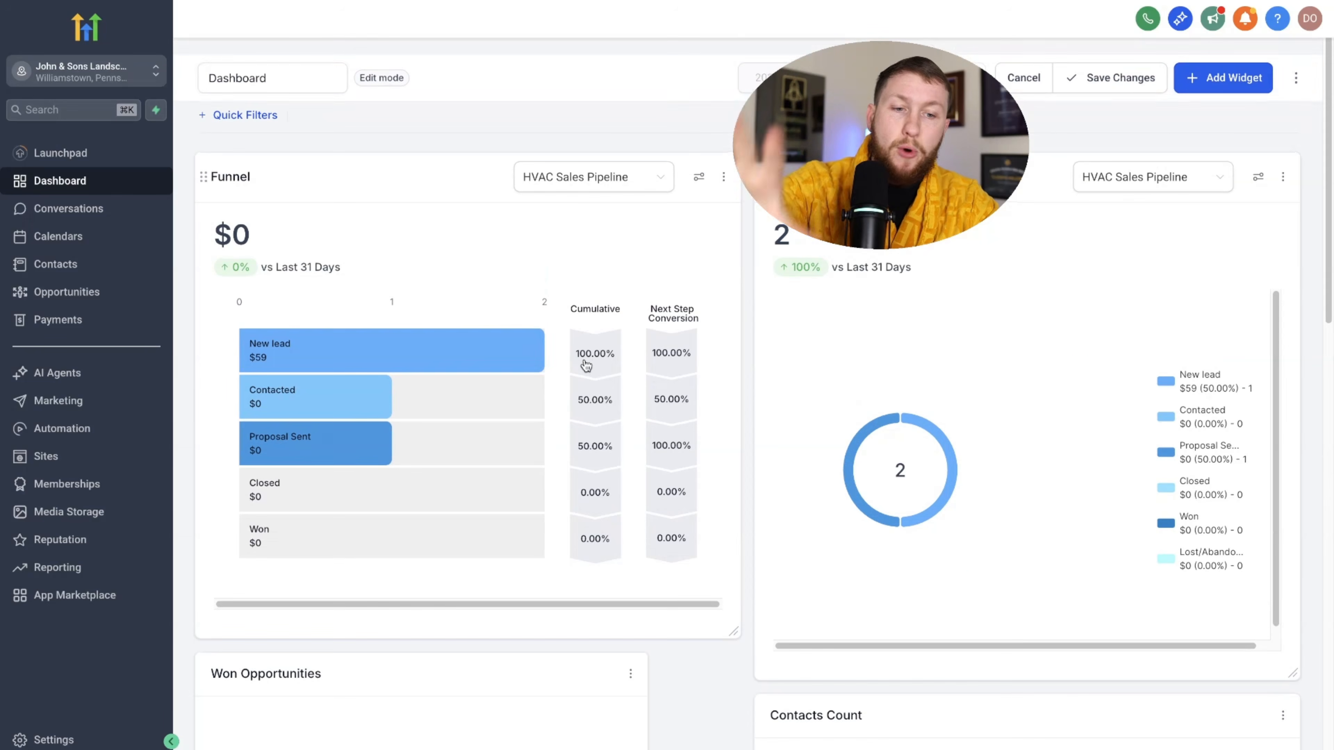
Return to the HVAC Sales Pipeline board, discarding the unsaved dashboard changes, and keep the new lead card in its stage.
left_click(66, 291)
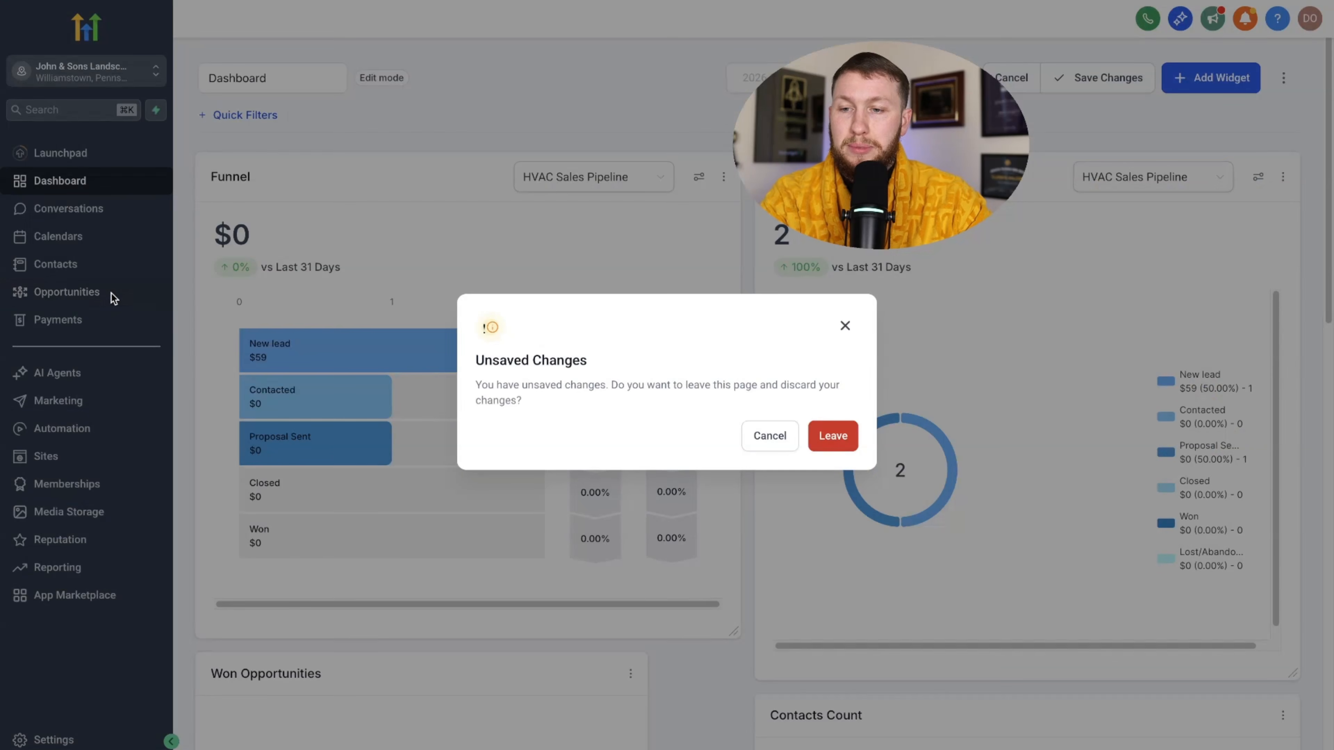
left_click(829, 430)
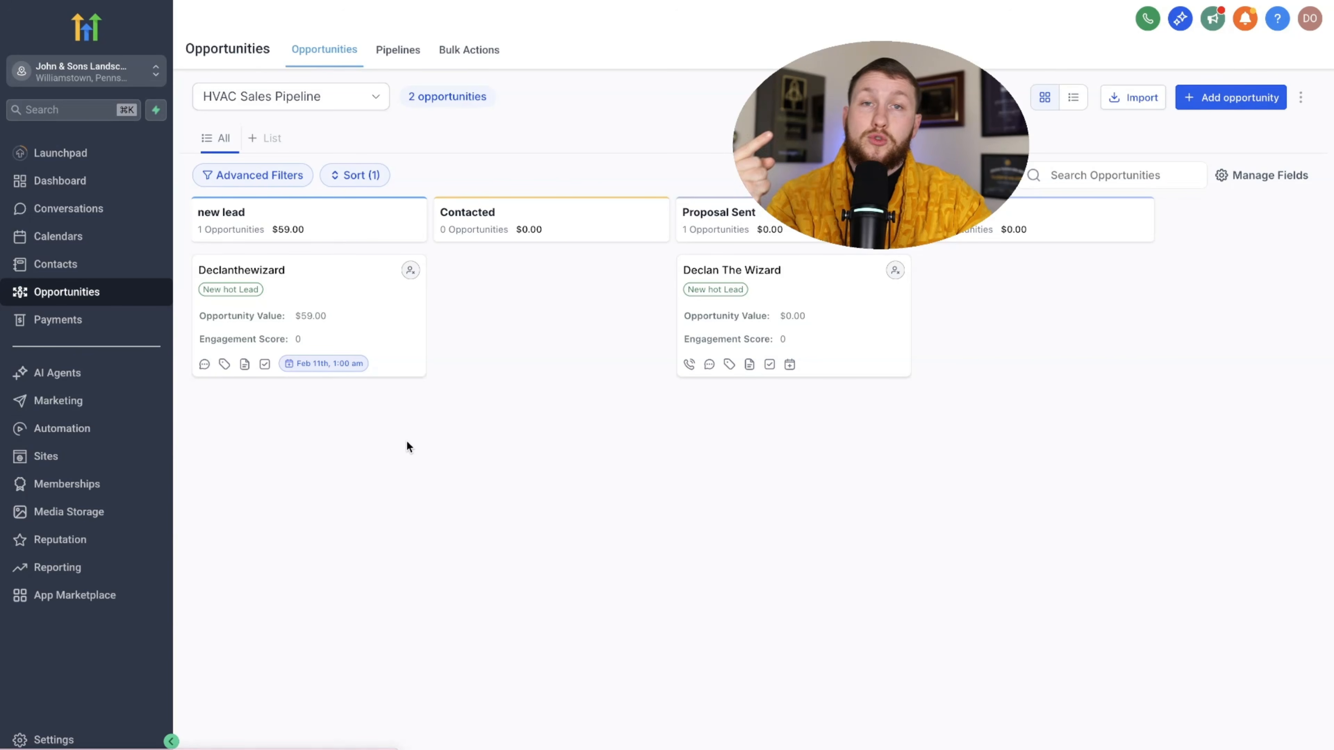
left_click_drag(381, 292, 309, 277)
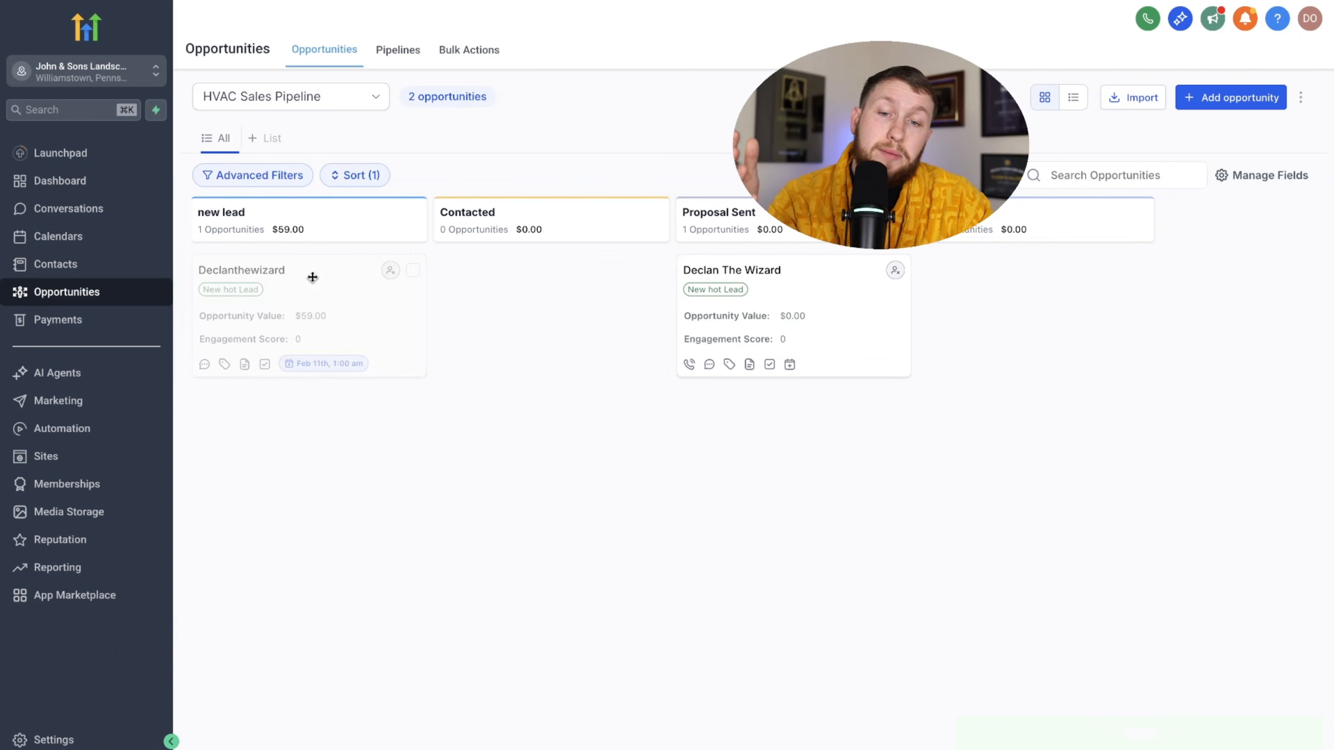